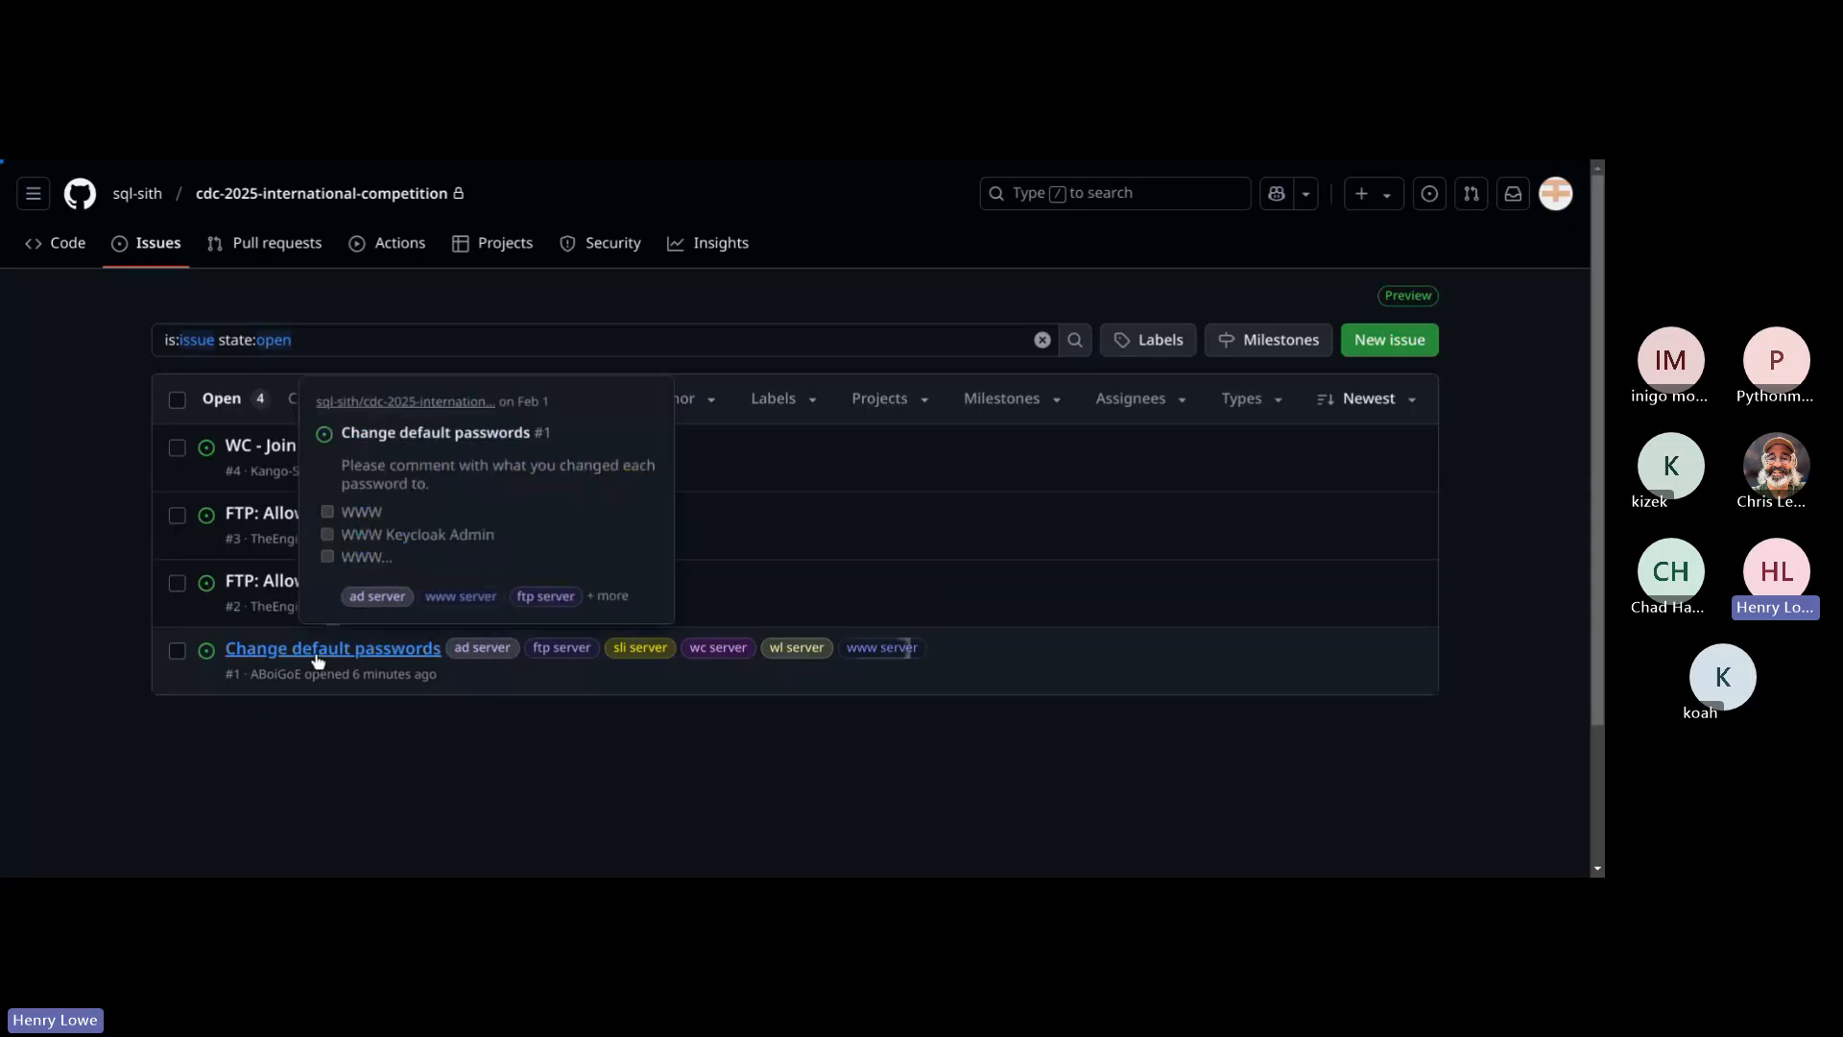
Step: Open the "Change default passwords" issue and review its checklist of systems, labels and comment area
click(321, 660)
scroll(649, 584, down, 3)
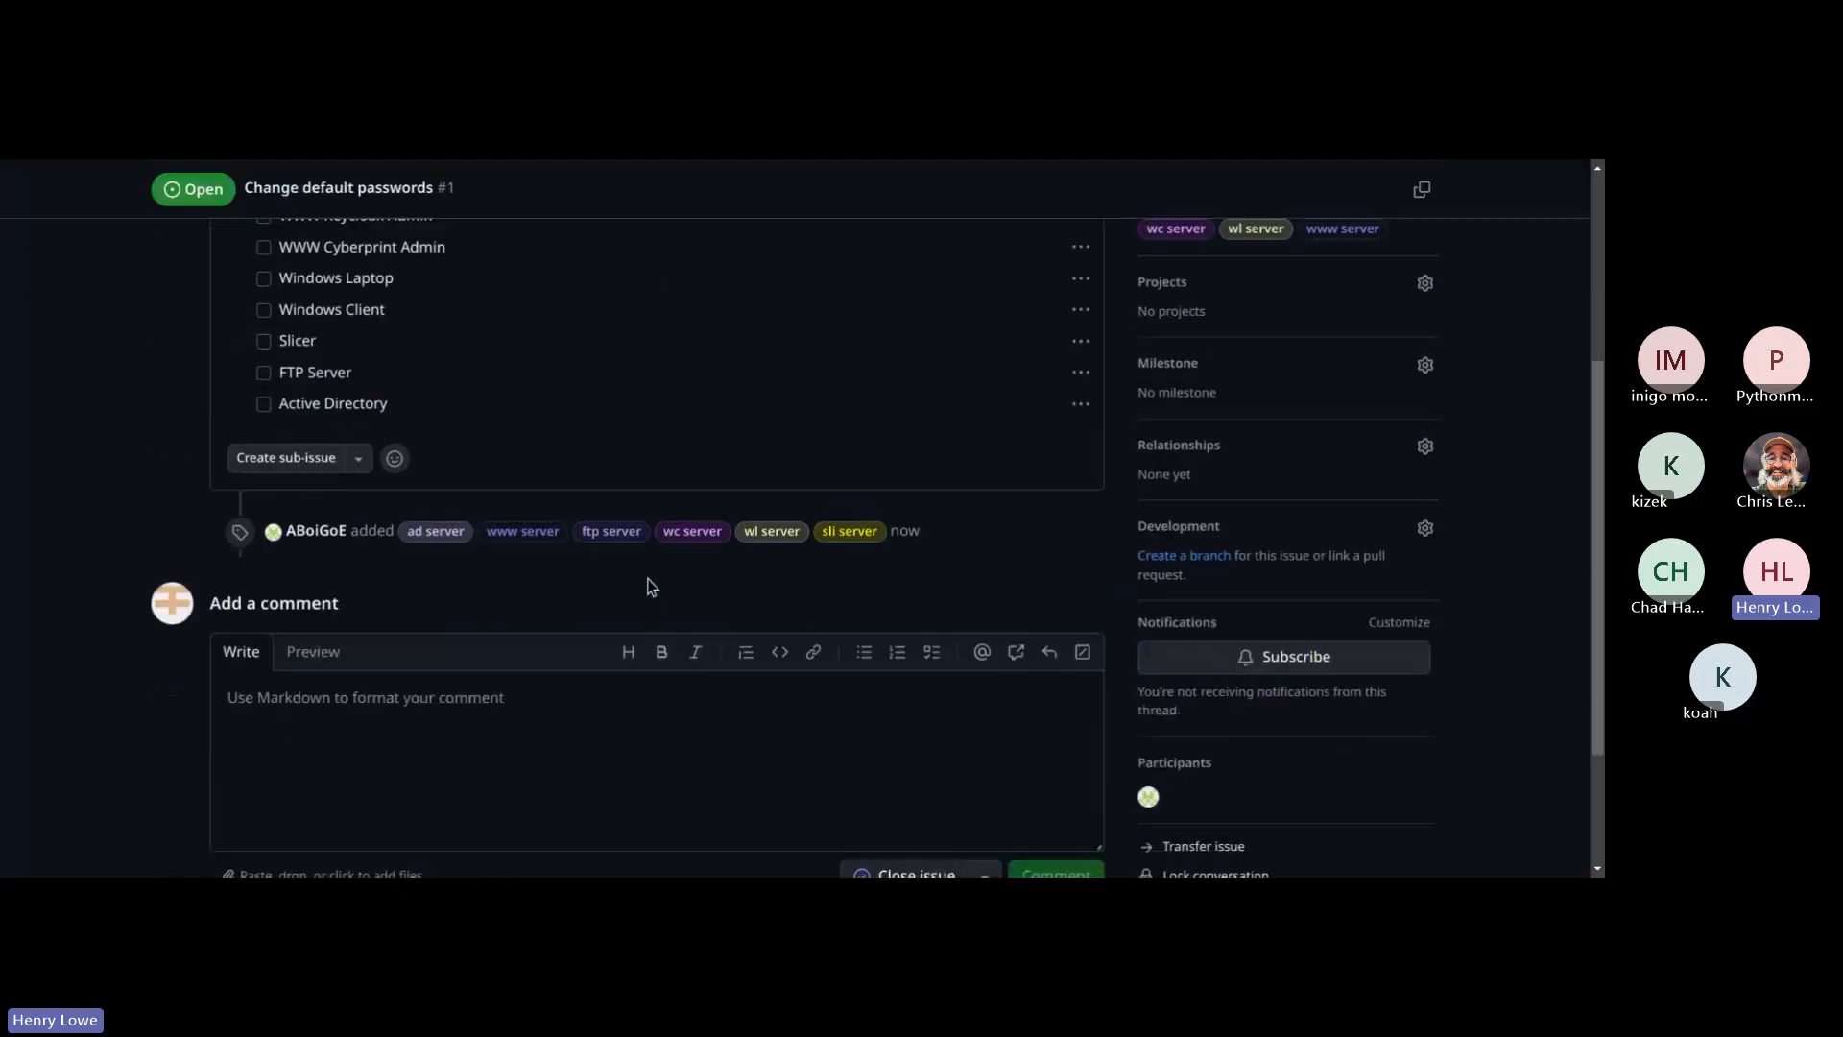
scroll(342, 416, up, 3)
scroll(341, 430, down, 1)
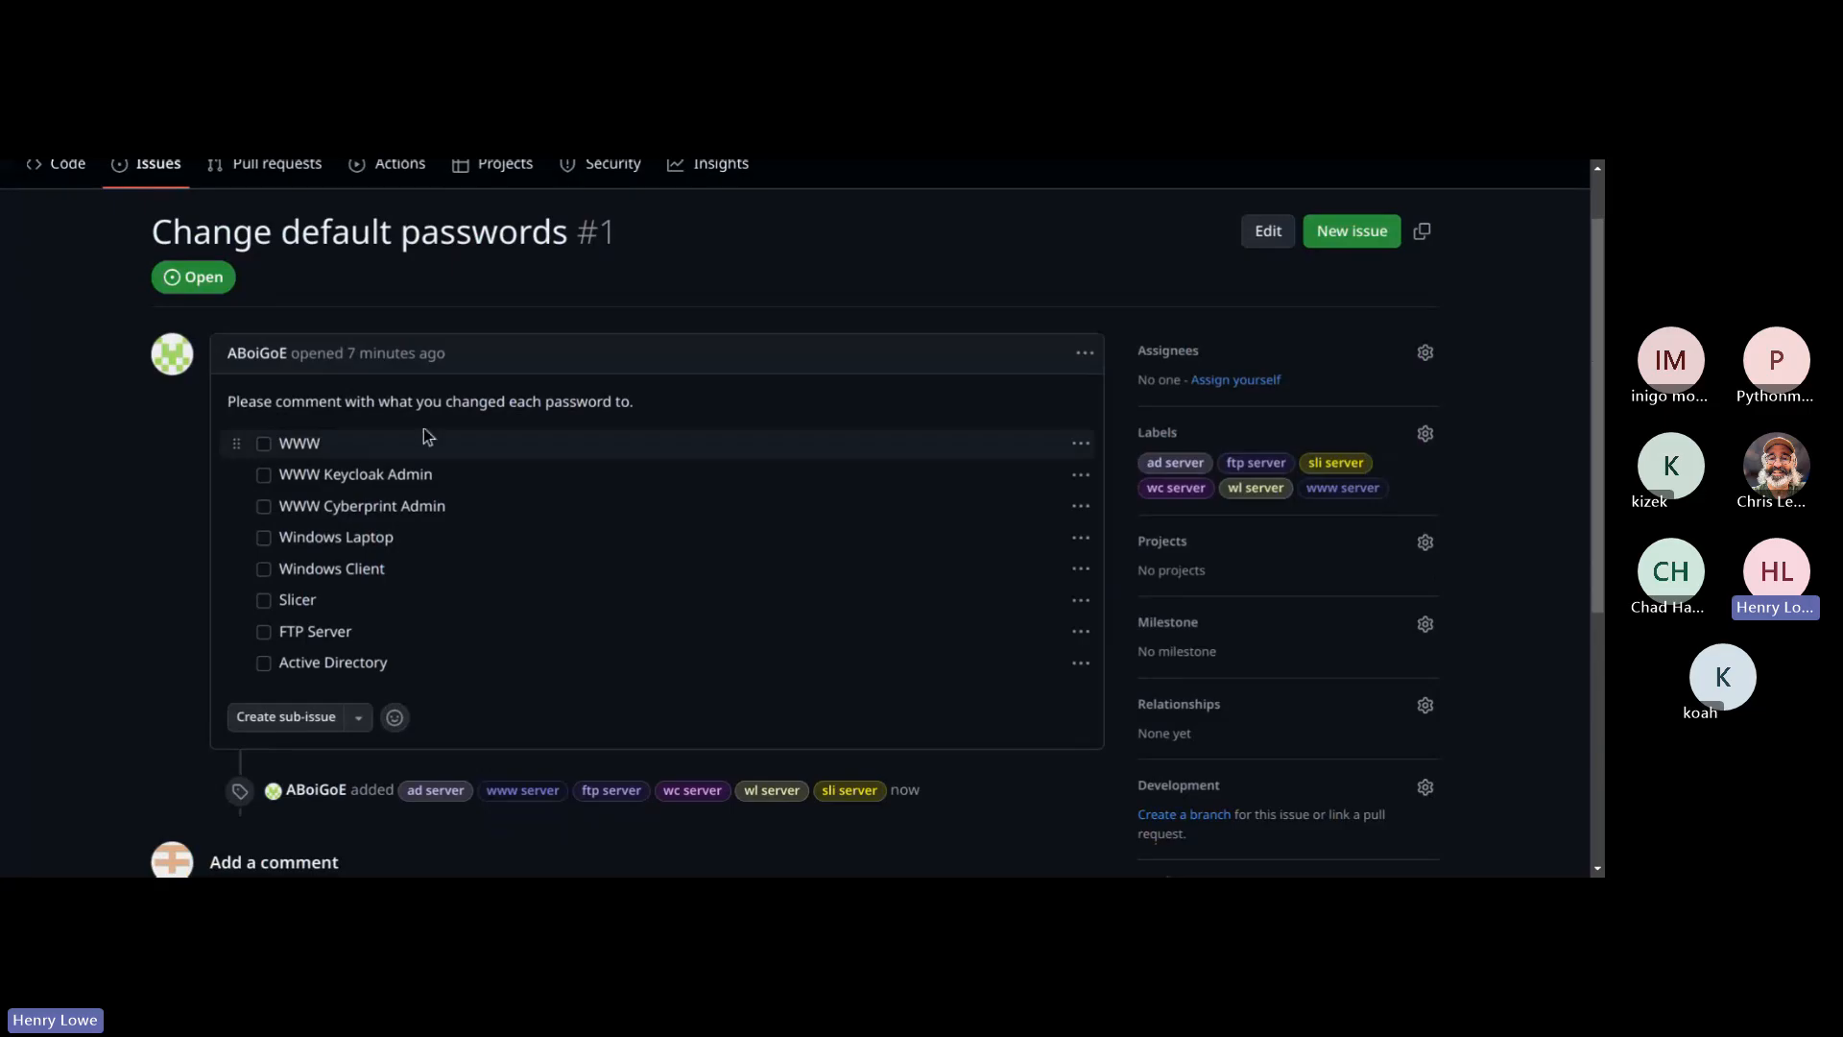
scroll(672, 315, up, 1)
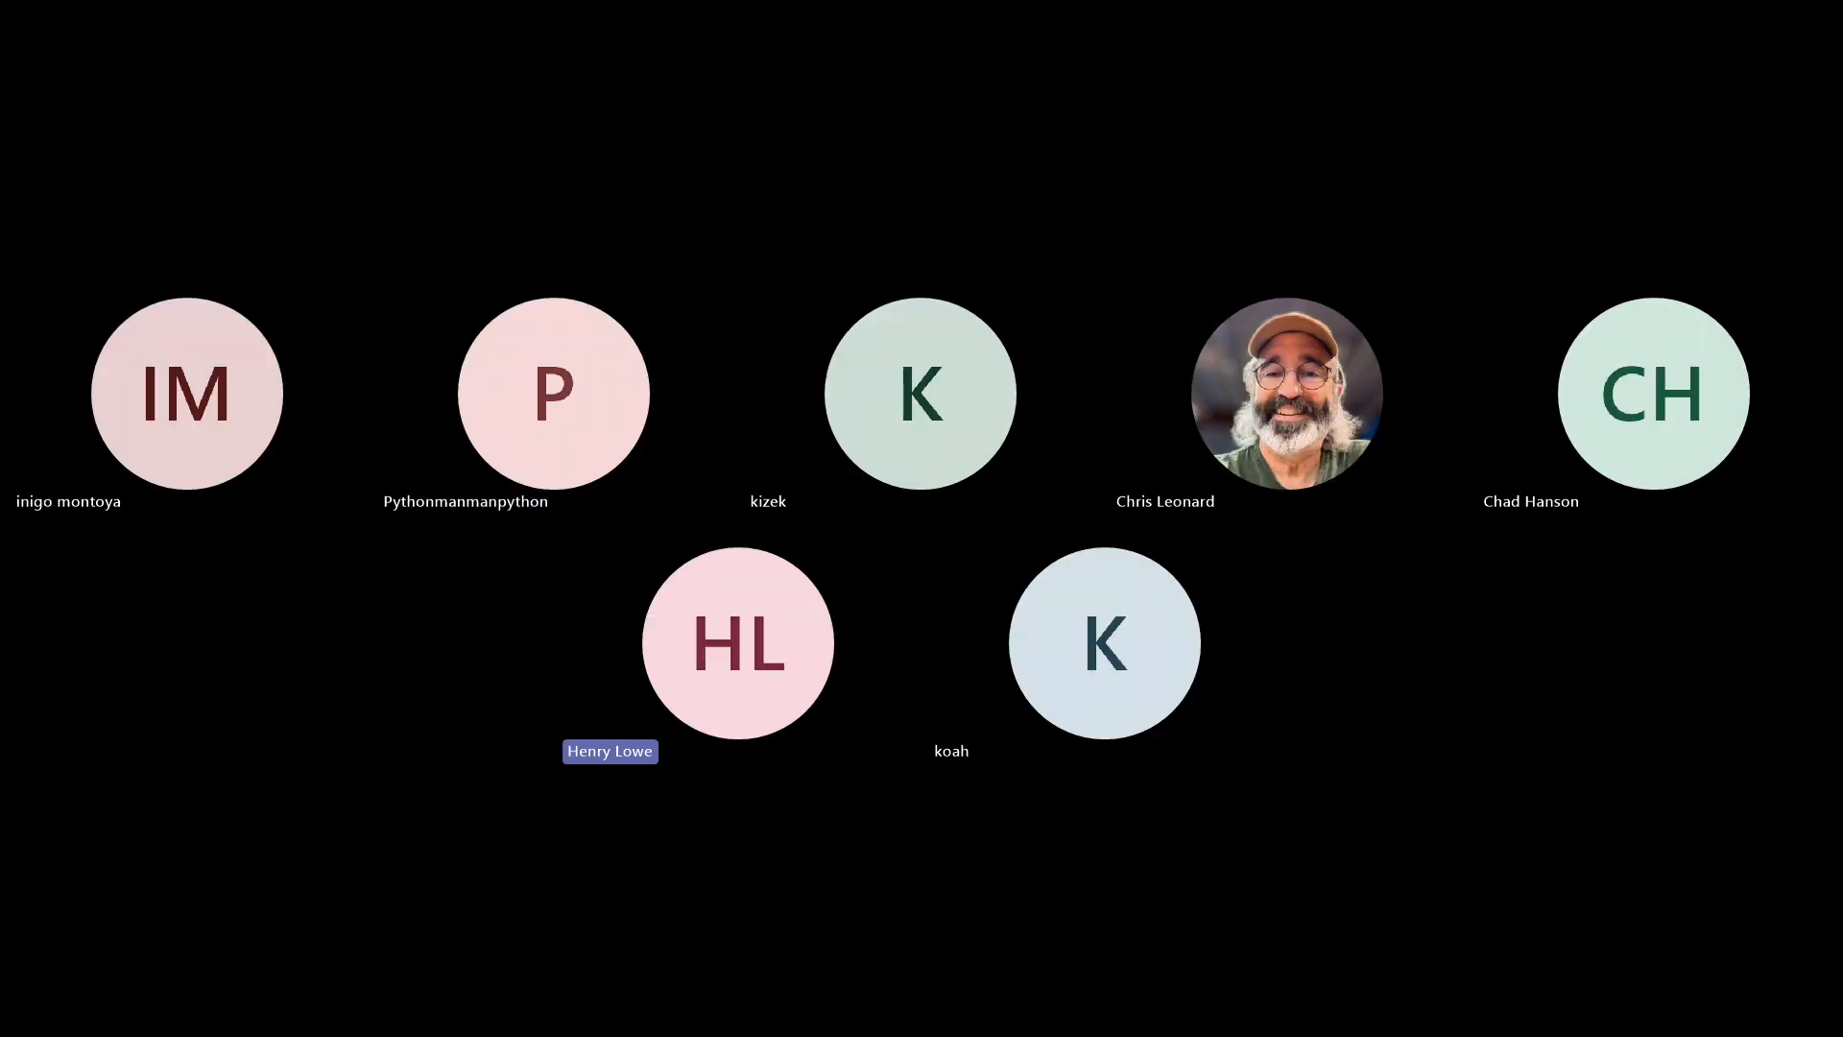
Step: Read the Windows Client section of ICDC 2025 Scenario.pdf, focusing on the Required Access rules for RDP and IT Admins
scroll(1120, 533, down, 1)
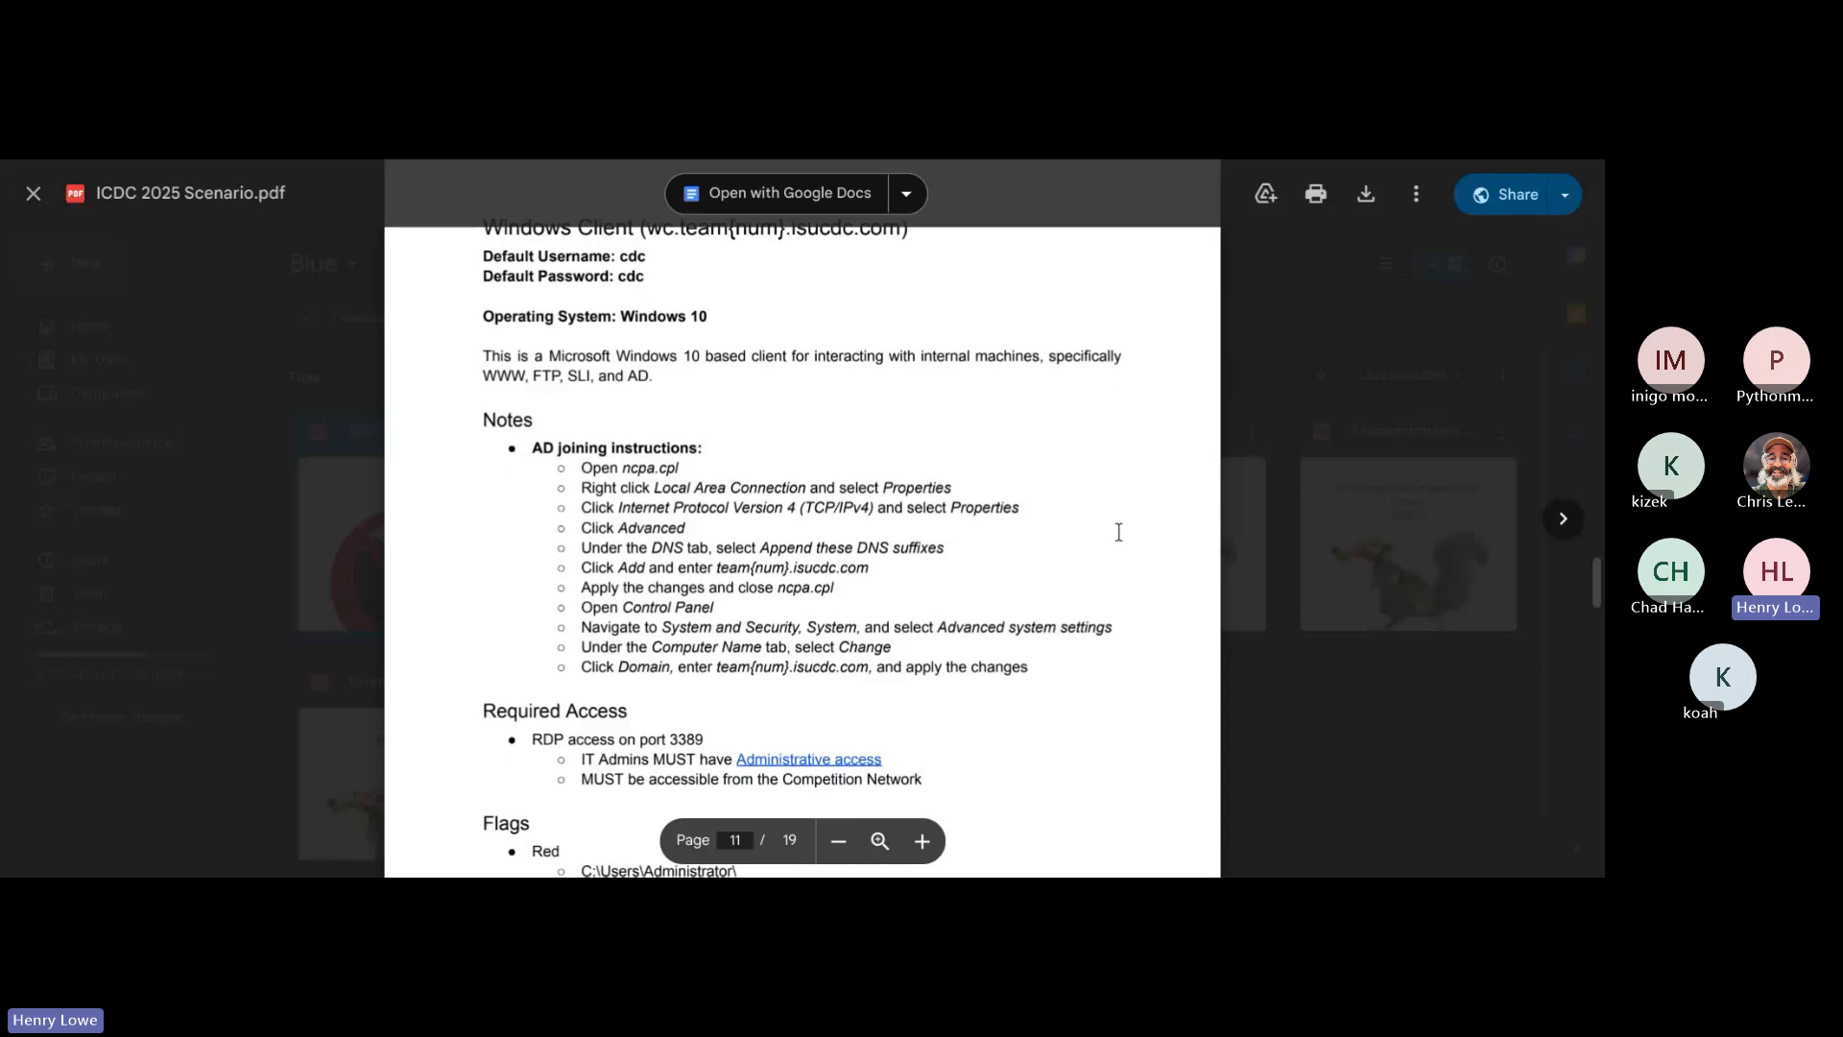
scroll(1119, 532, down, 1)
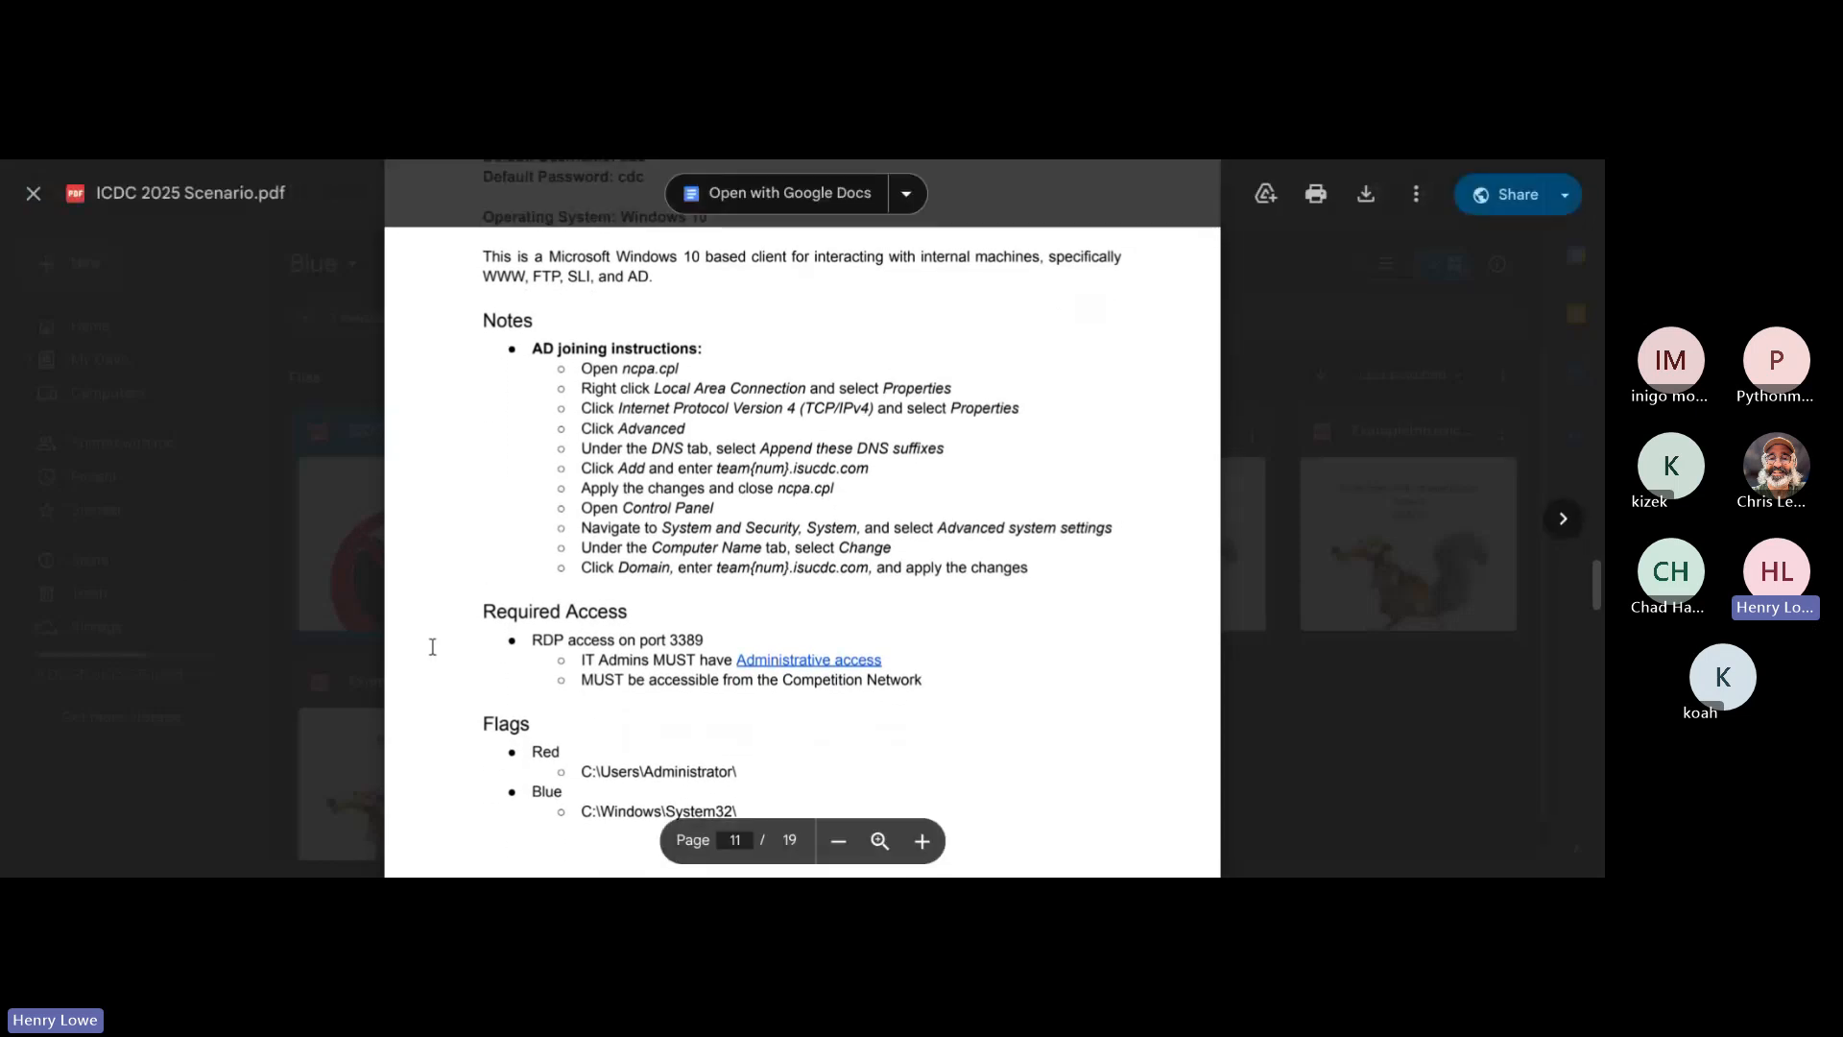
drag(485, 612, 684, 617)
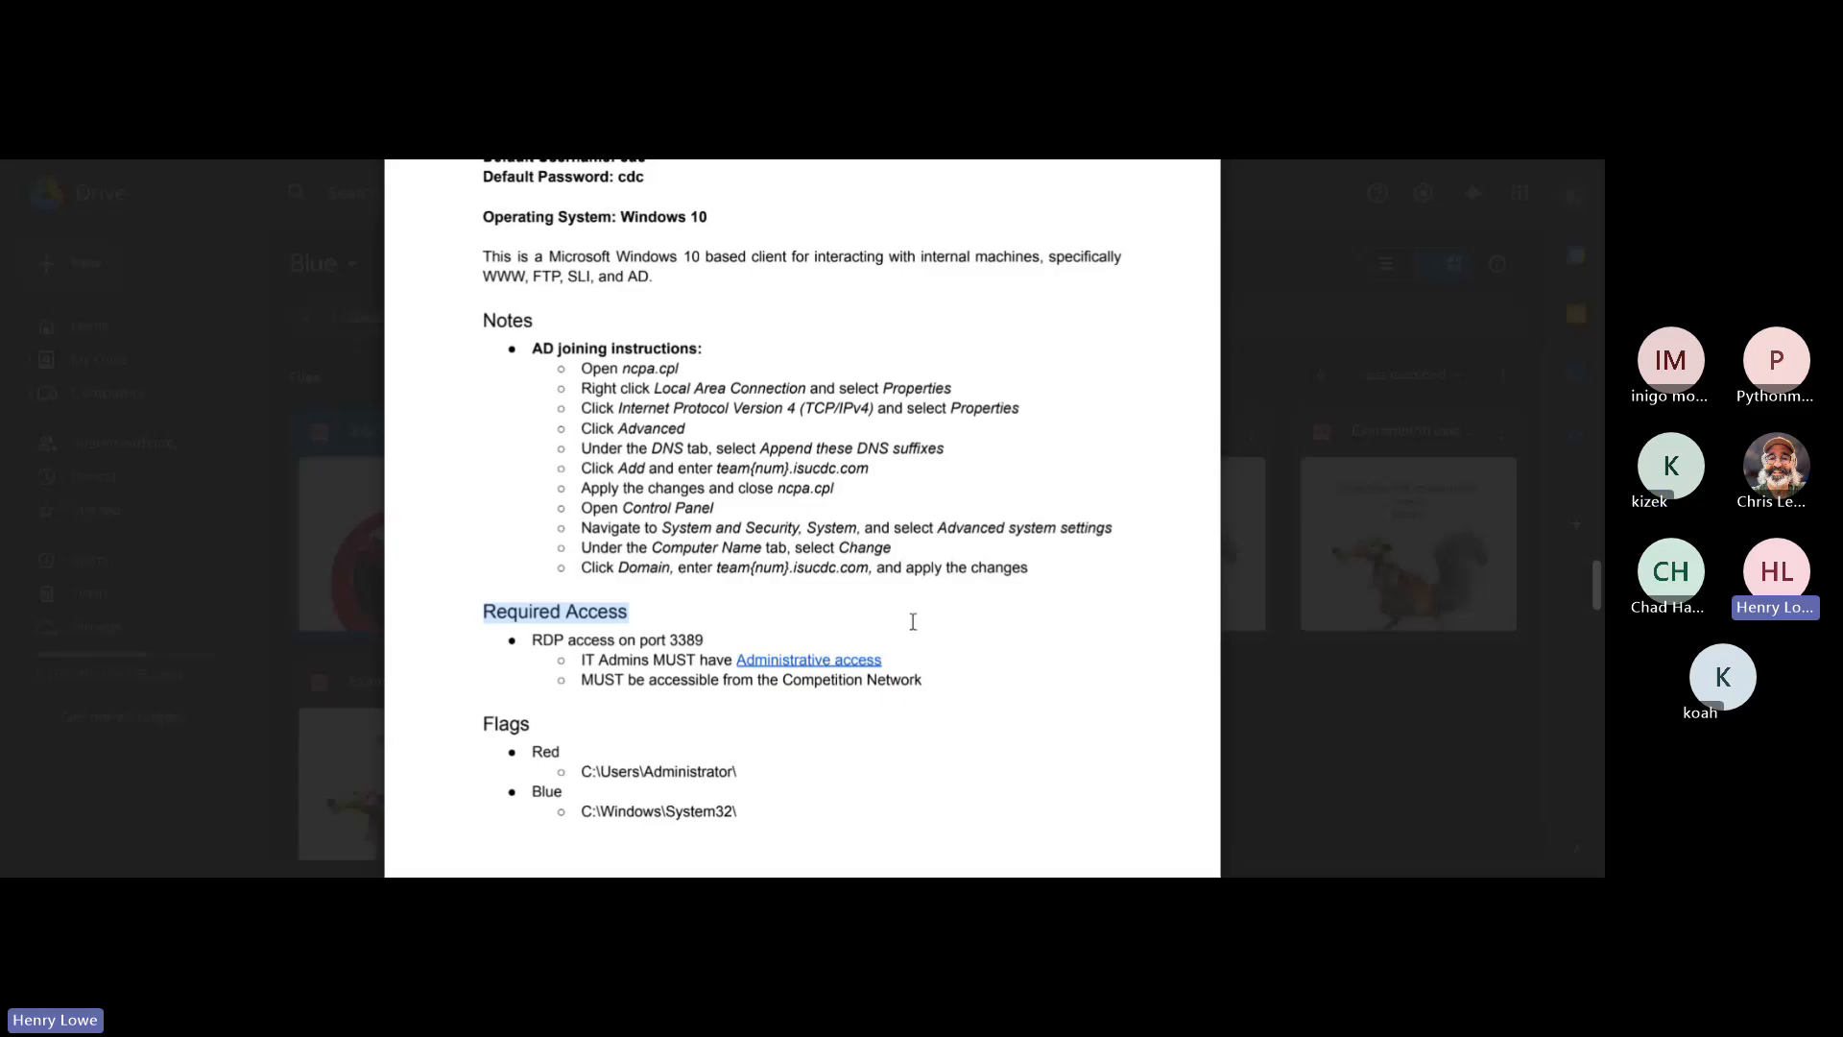
click(943, 630)
scroll(943, 630, down, 1)
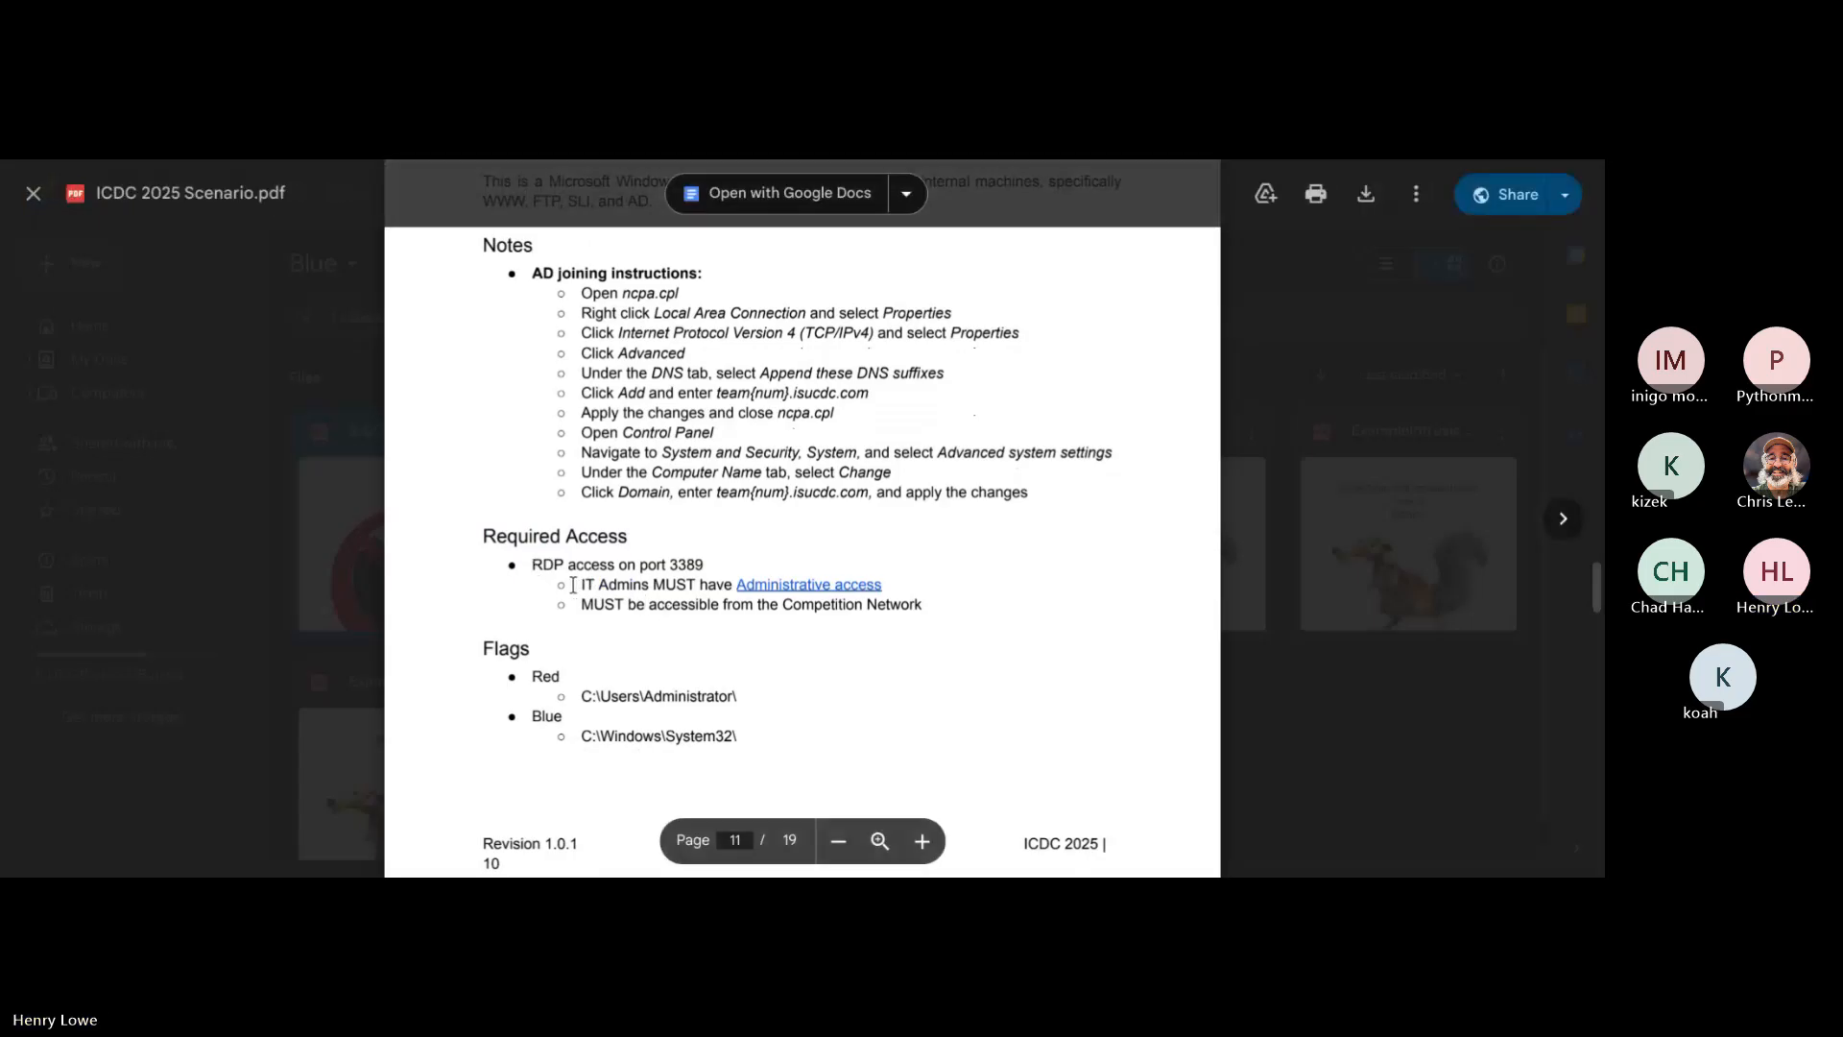
drag(576, 584, 879, 582)
click(938, 572)
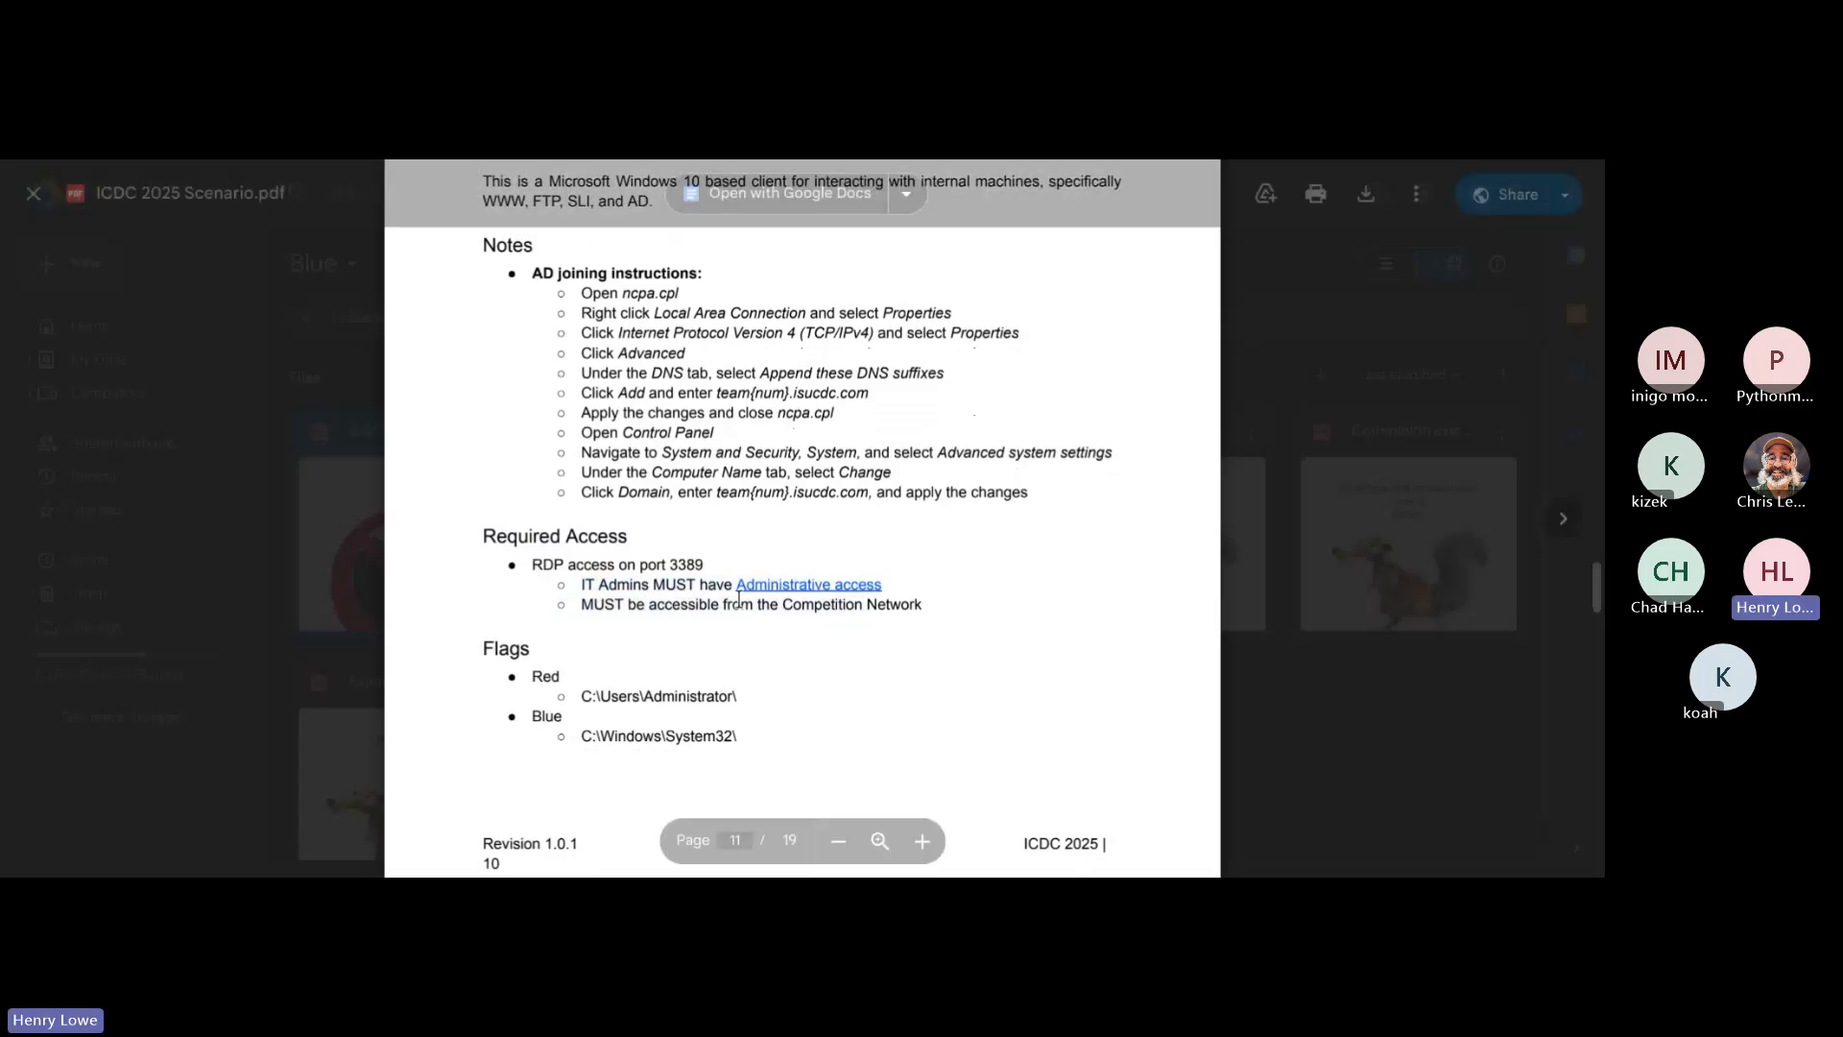
drag(726, 561, 530, 566)
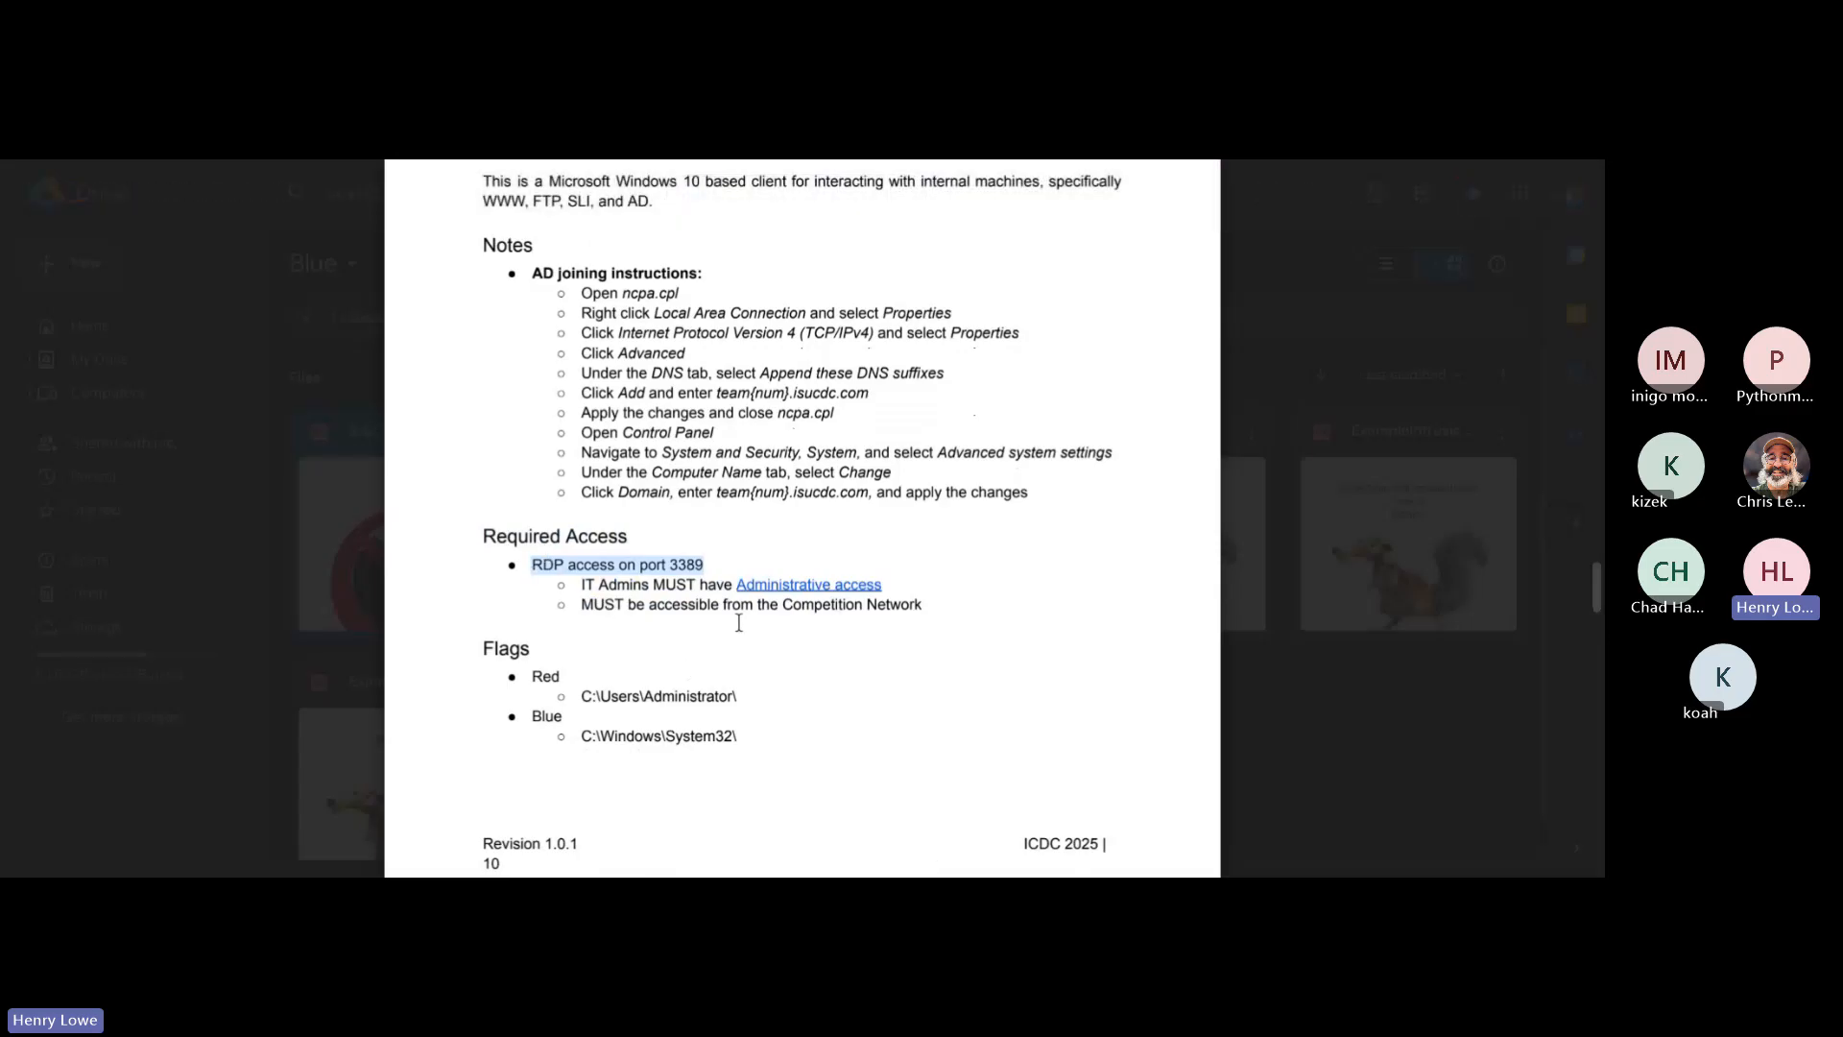
click(897, 541)
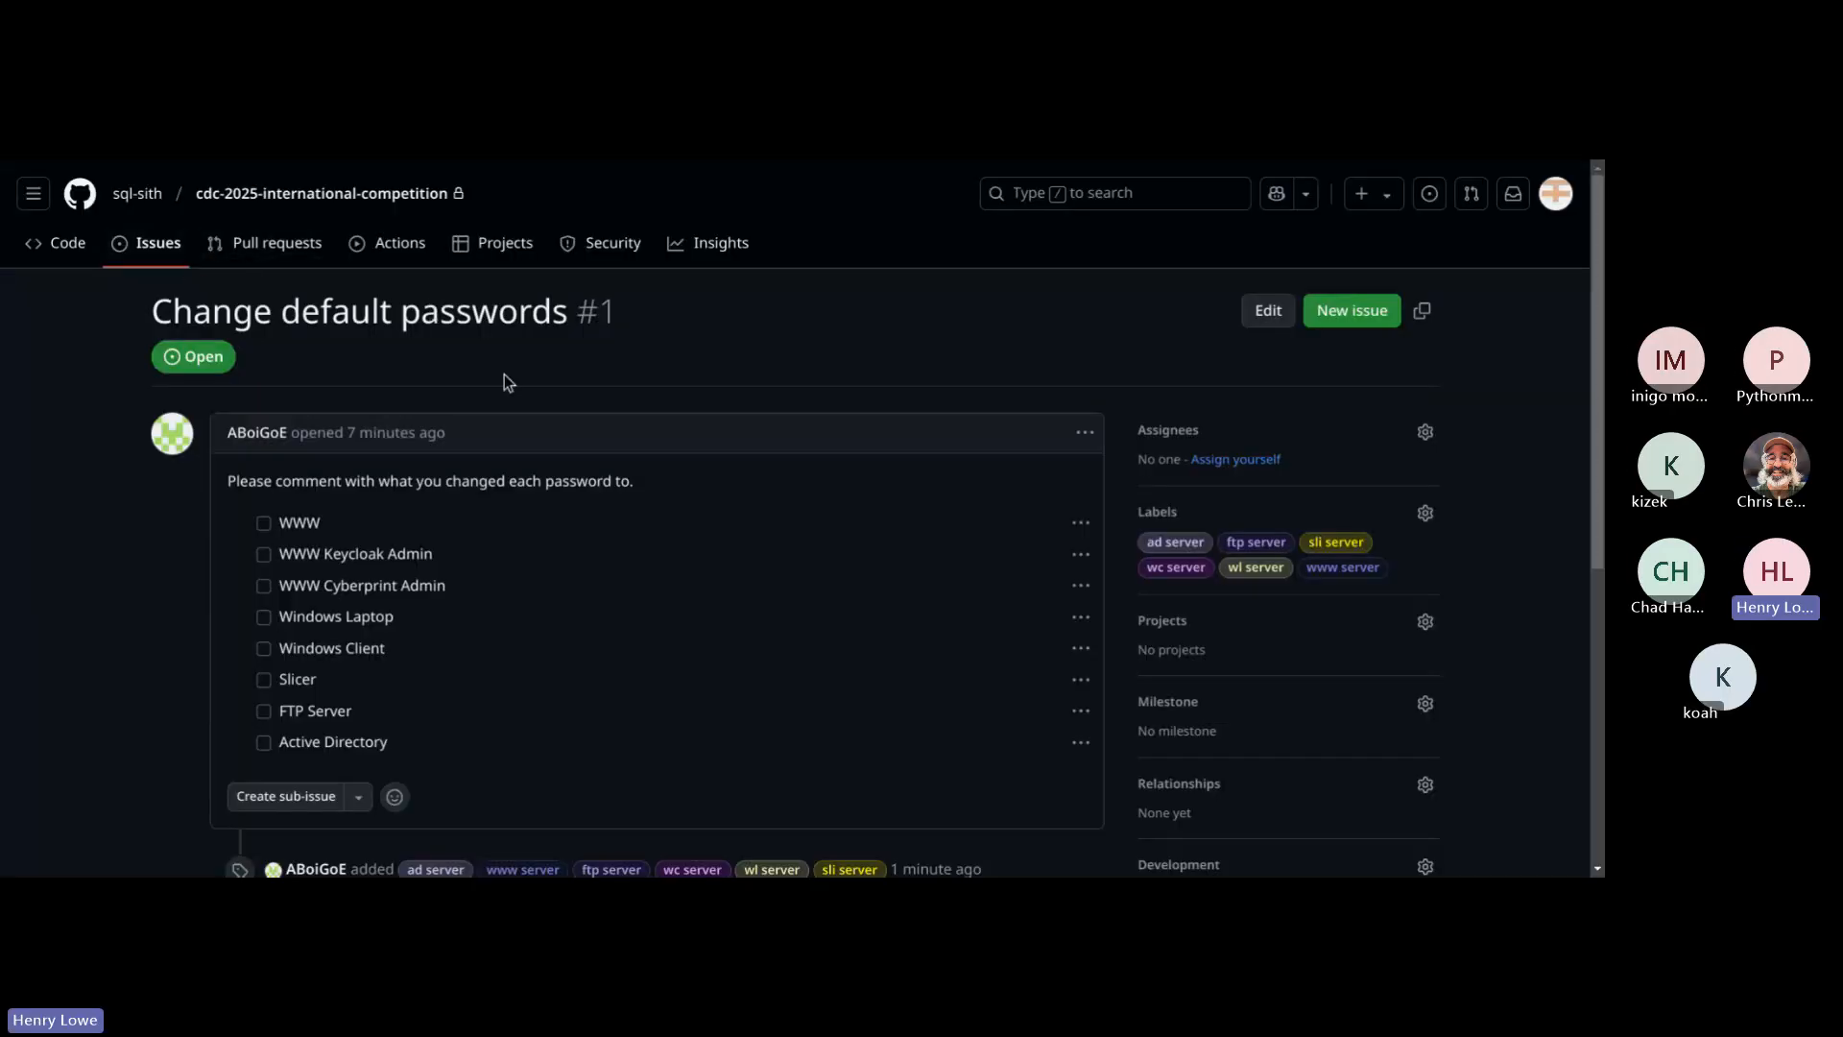
Step: Start a new issue in the GitHub repository titled "WC - Ensure RDP on port 3389"
click(150, 248)
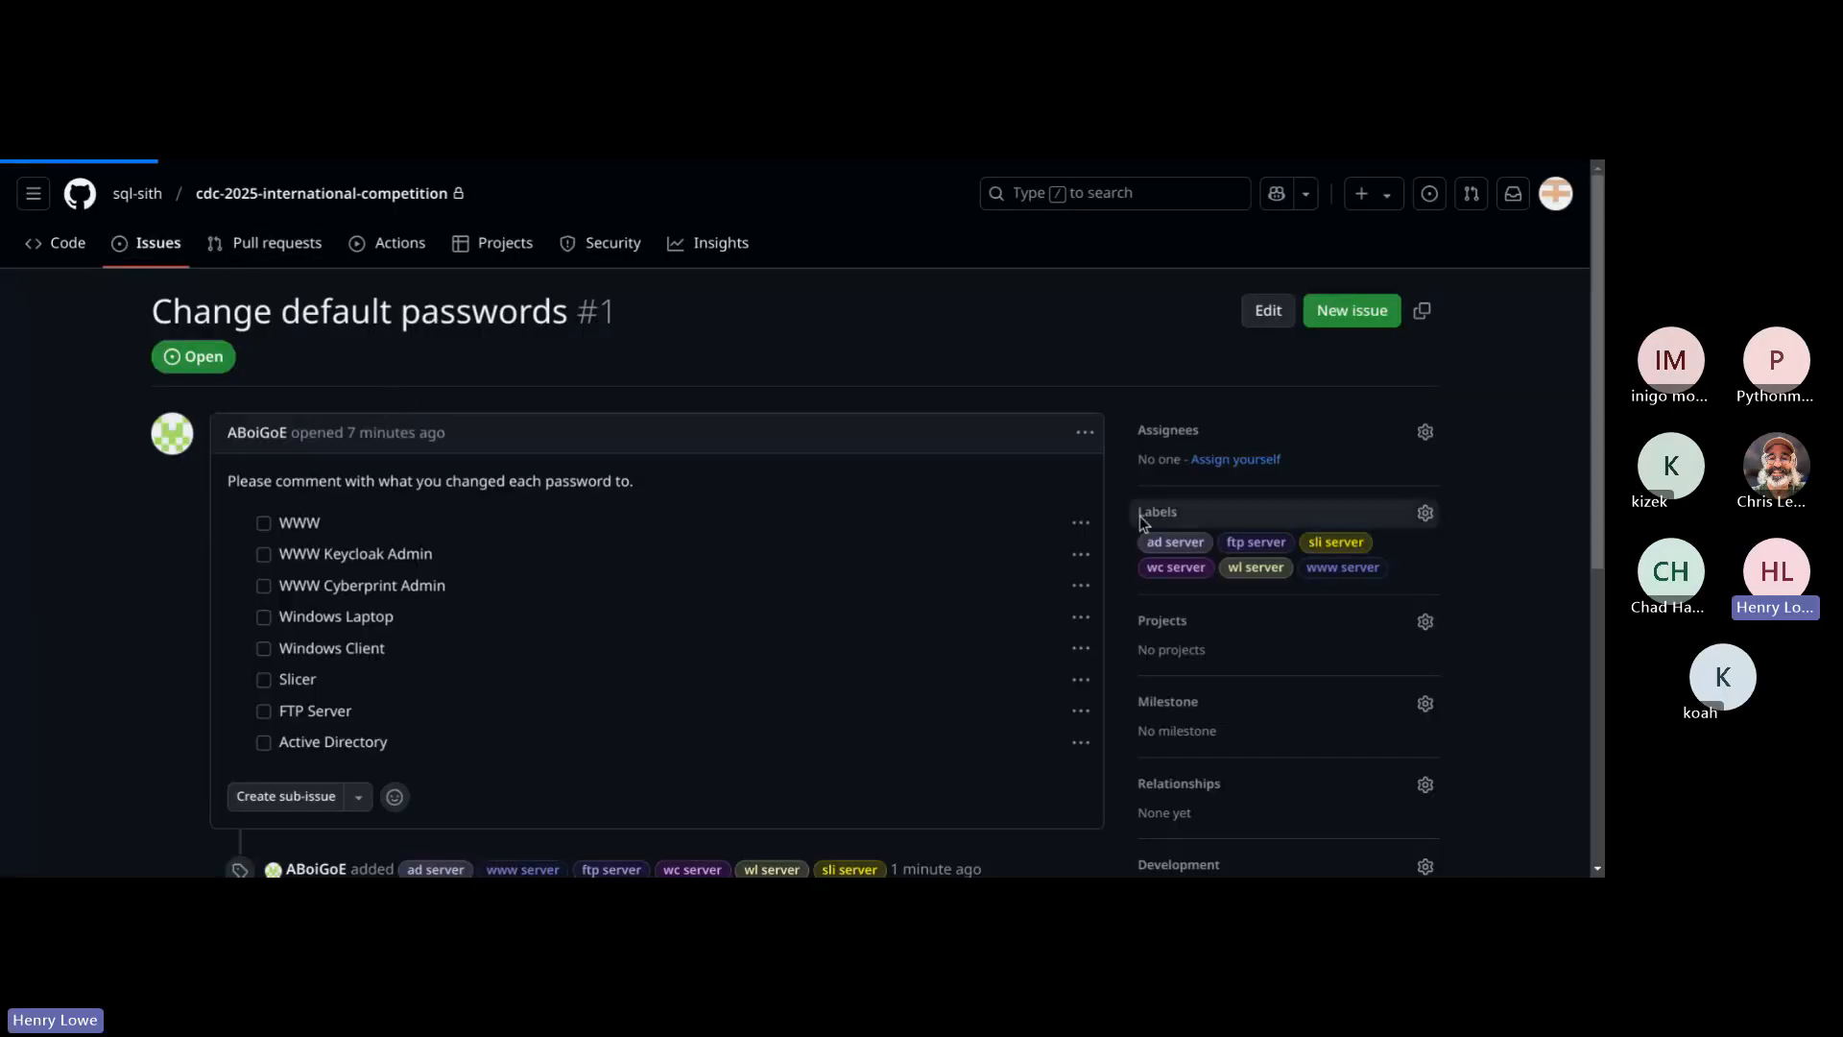
scroll(1245, 560, down, 2)
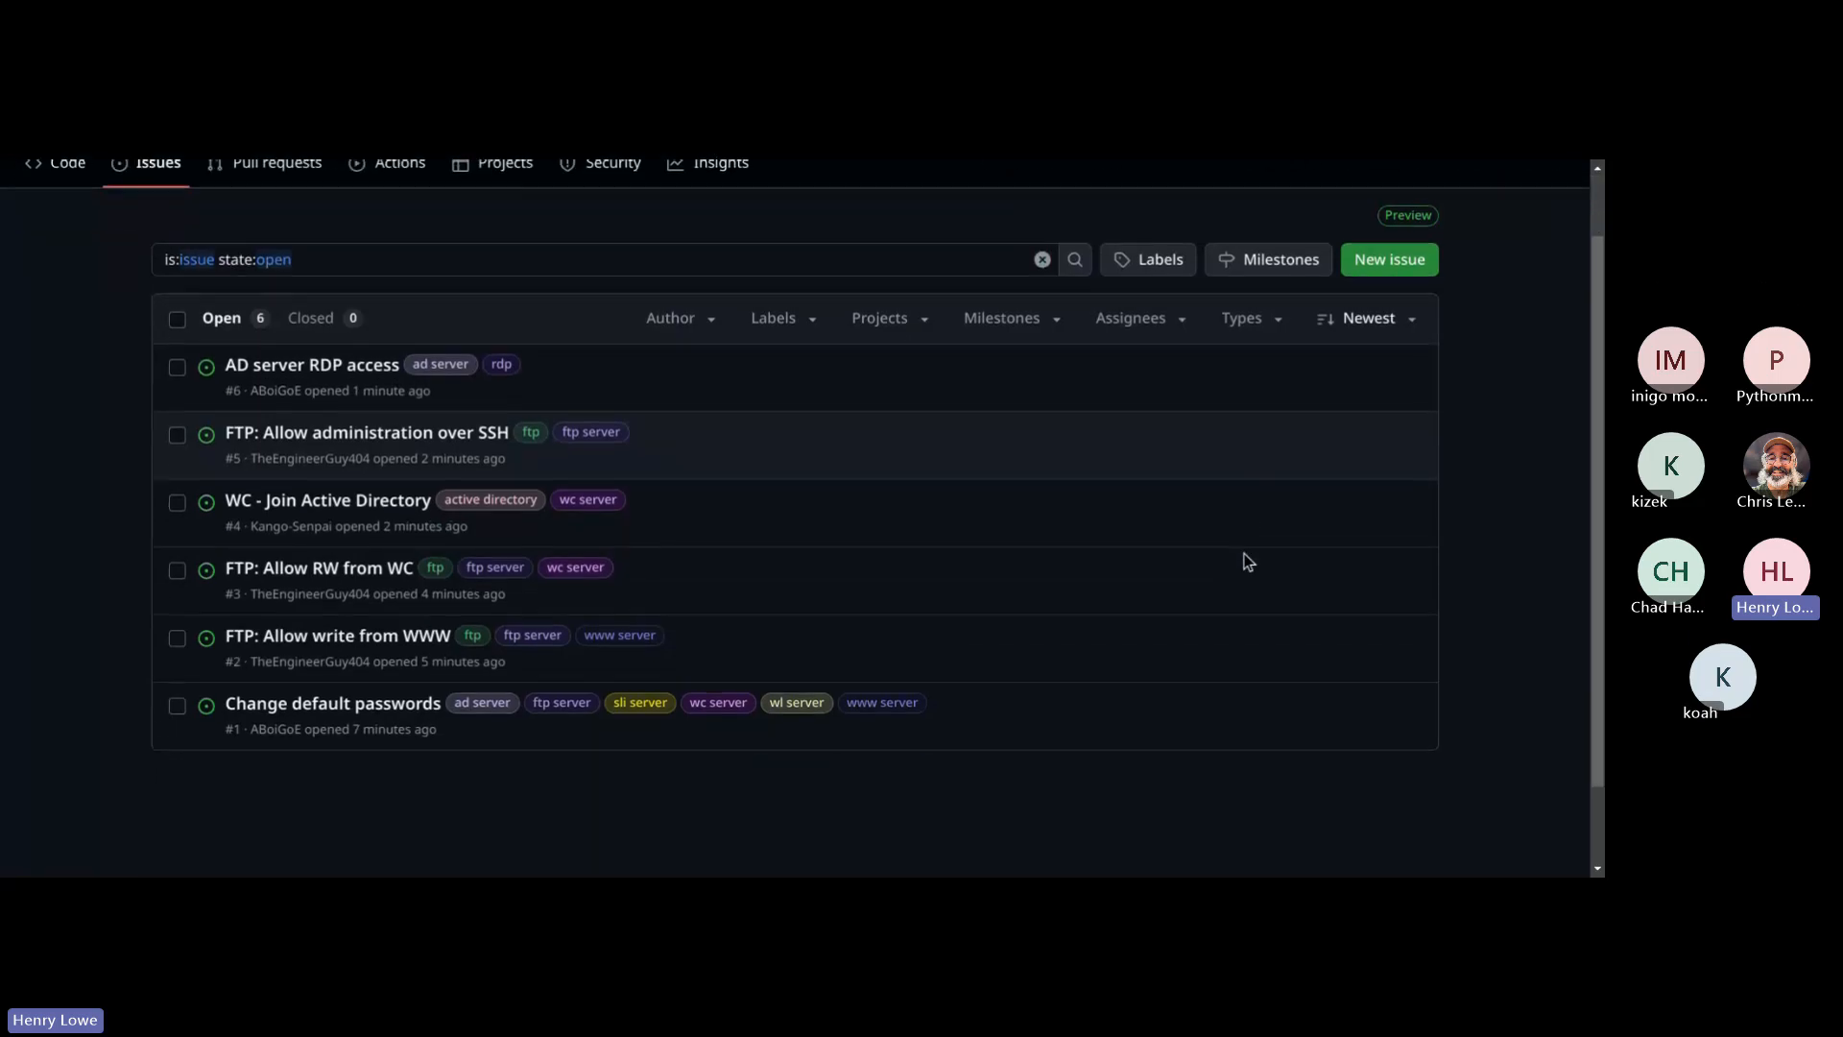
click(1419, 222)
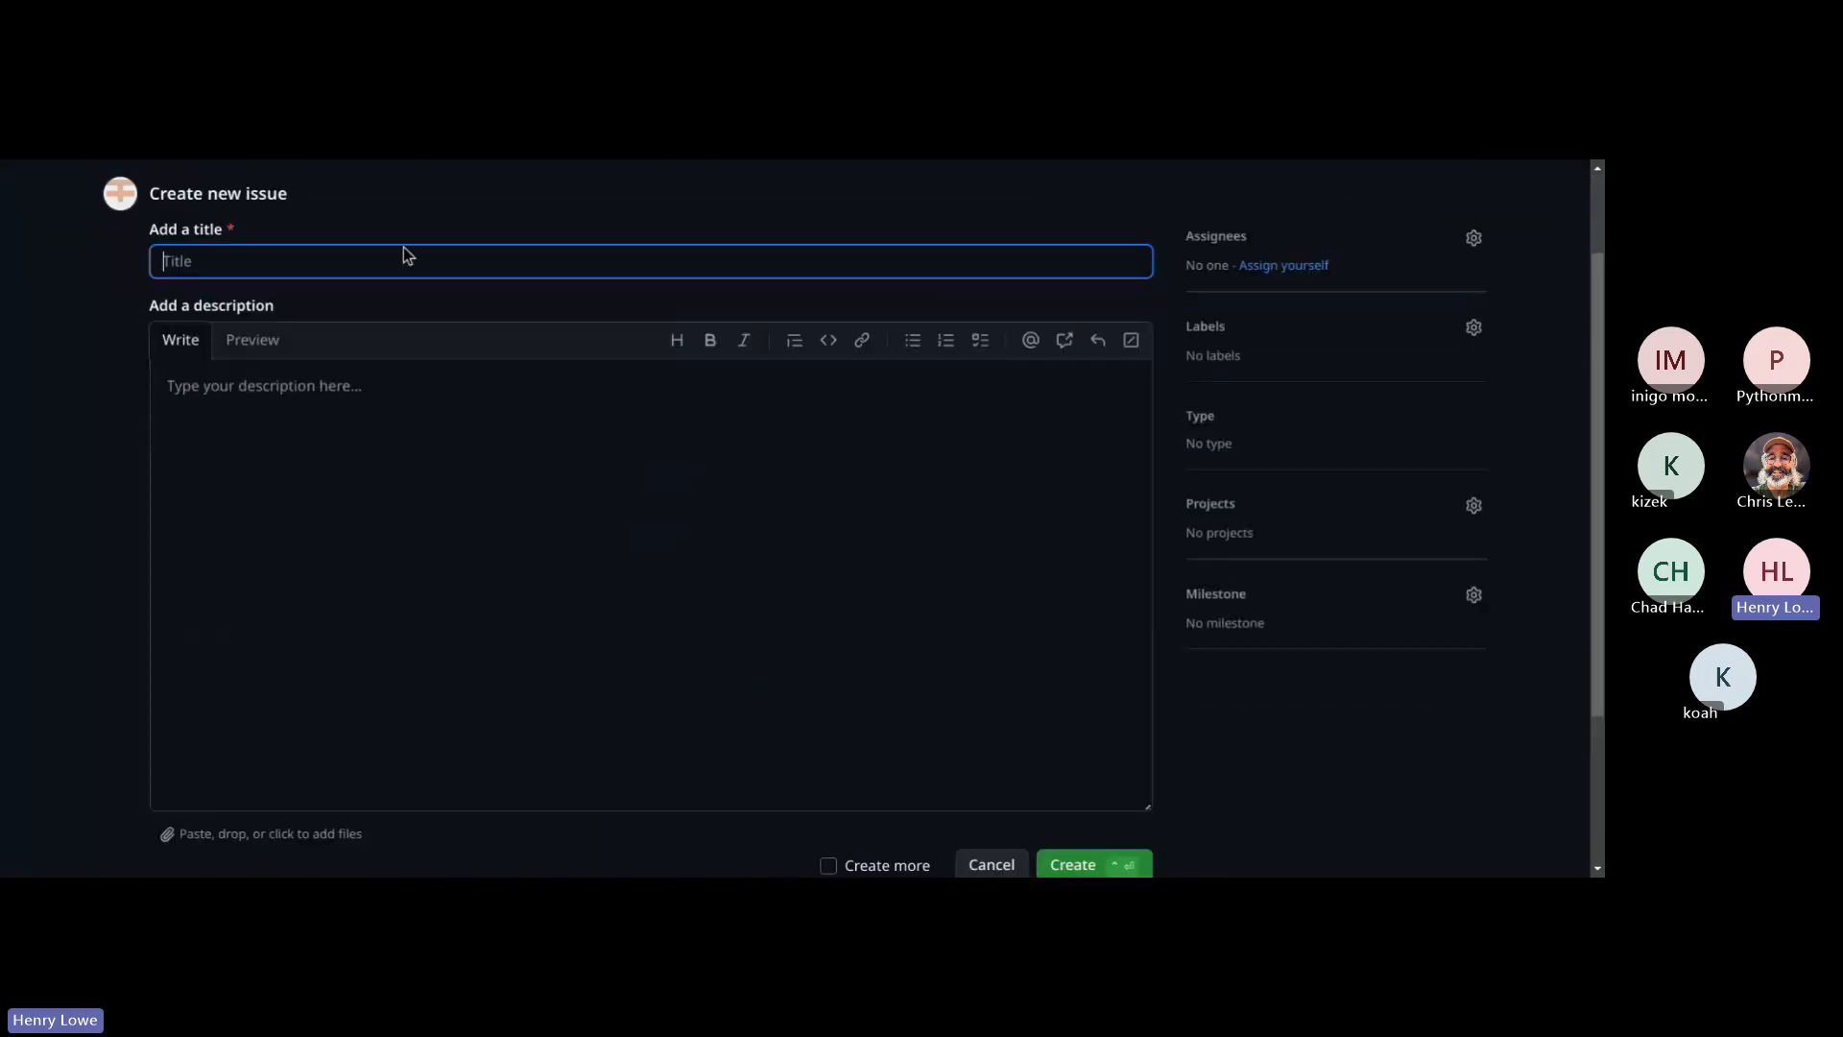
text(WC)
key(BackSpace)
text(C - Ensure RDP on port )
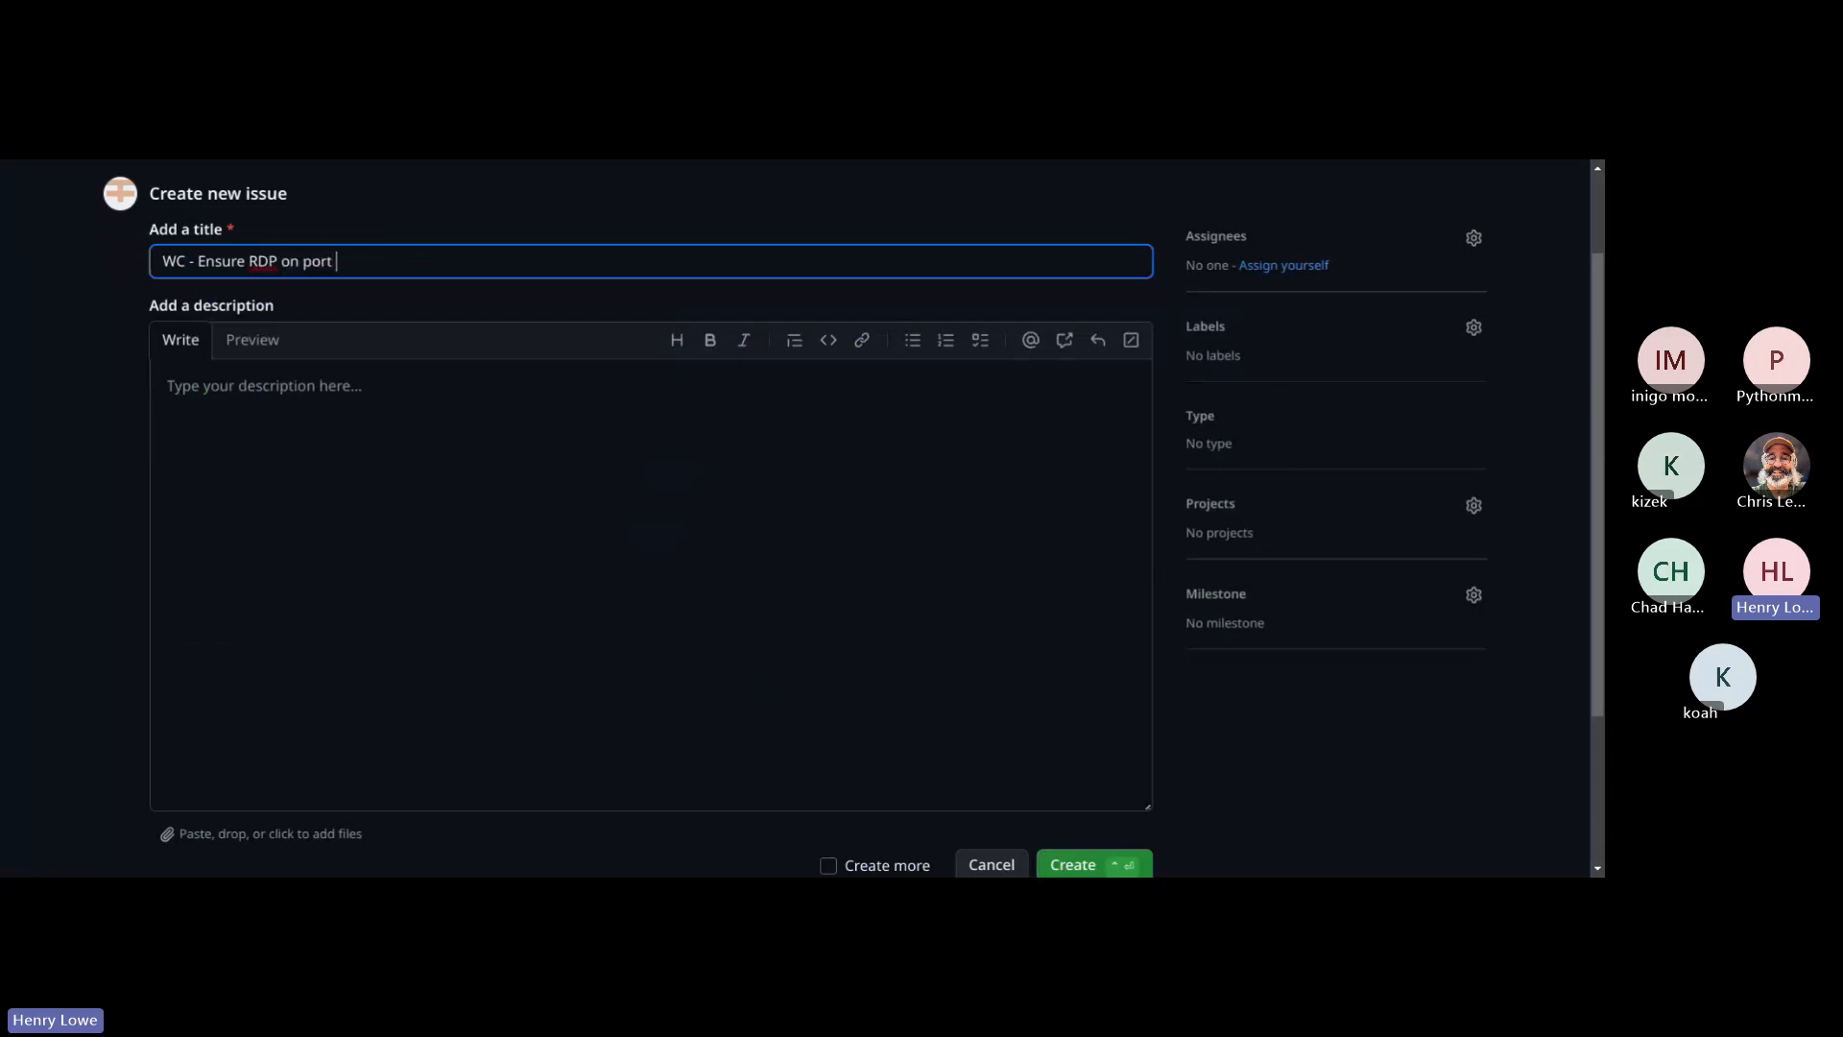
text(3389)
Step: Describe the issue as "Set up or validate RDP access." and create it, returning to the issue list
click(374, 495)
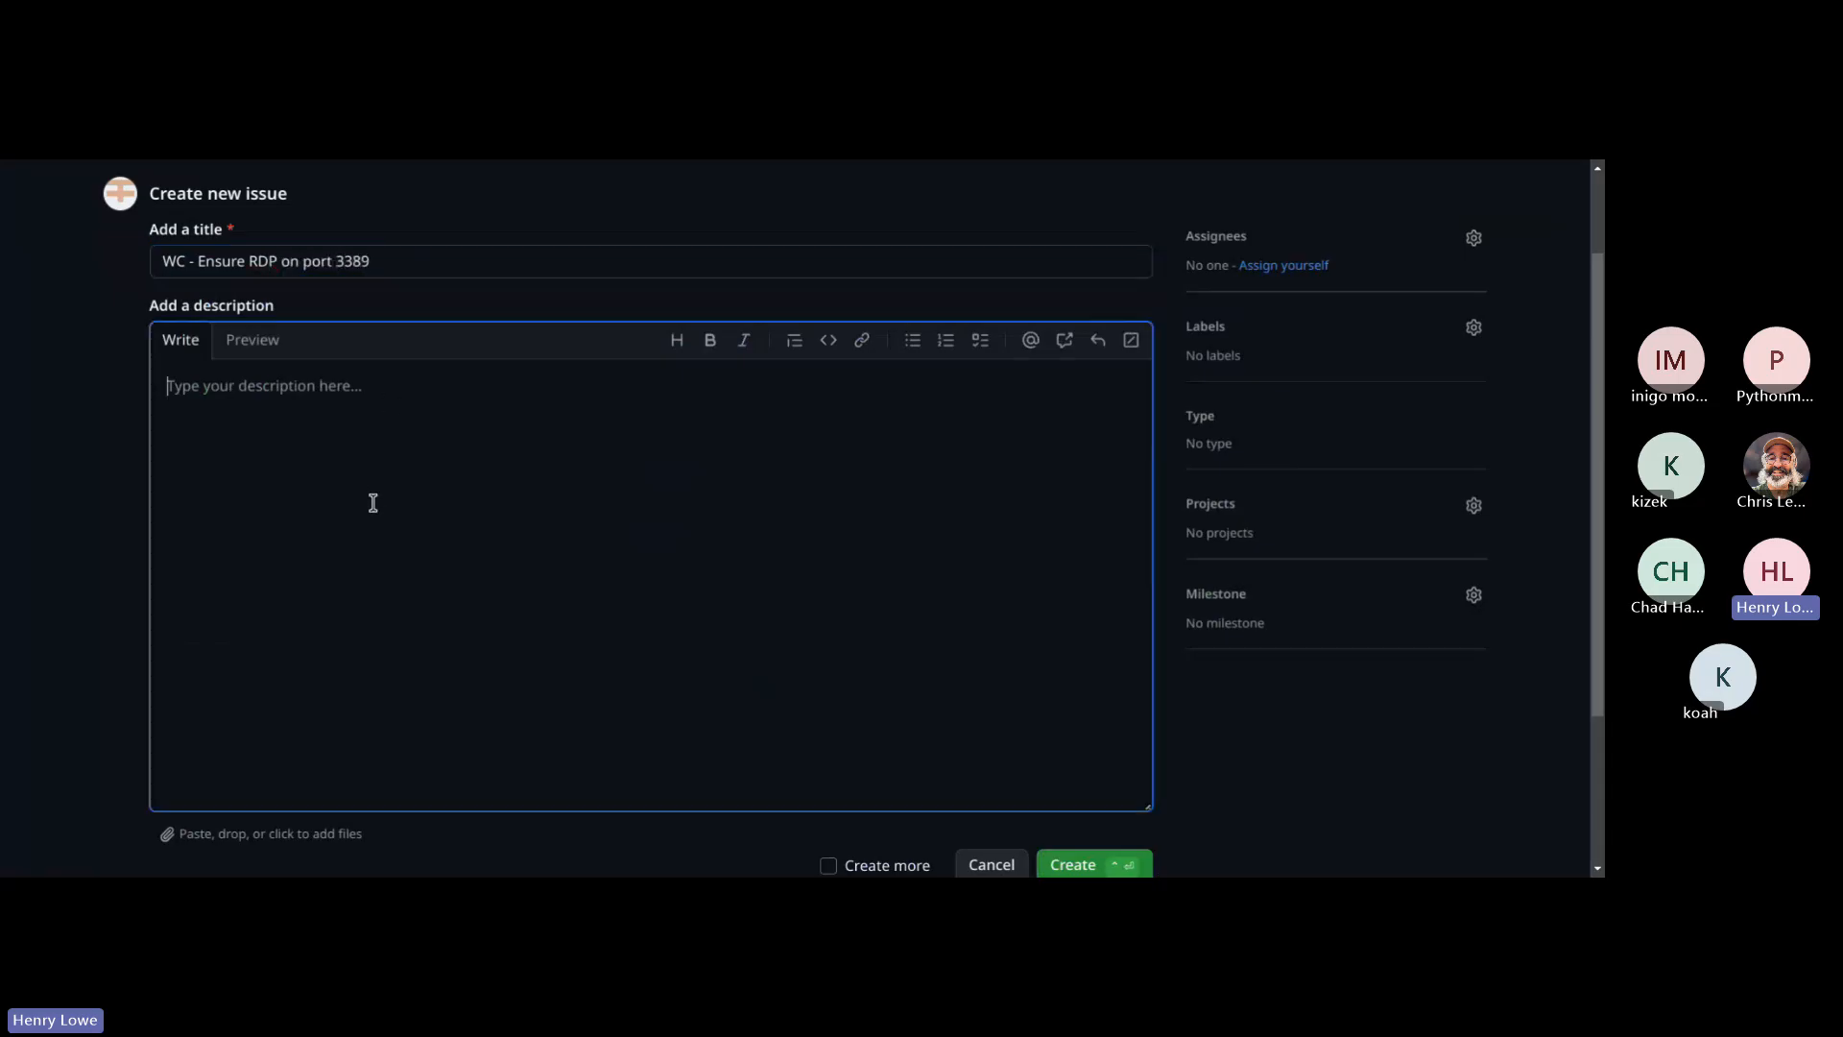
key(alt+Tab)
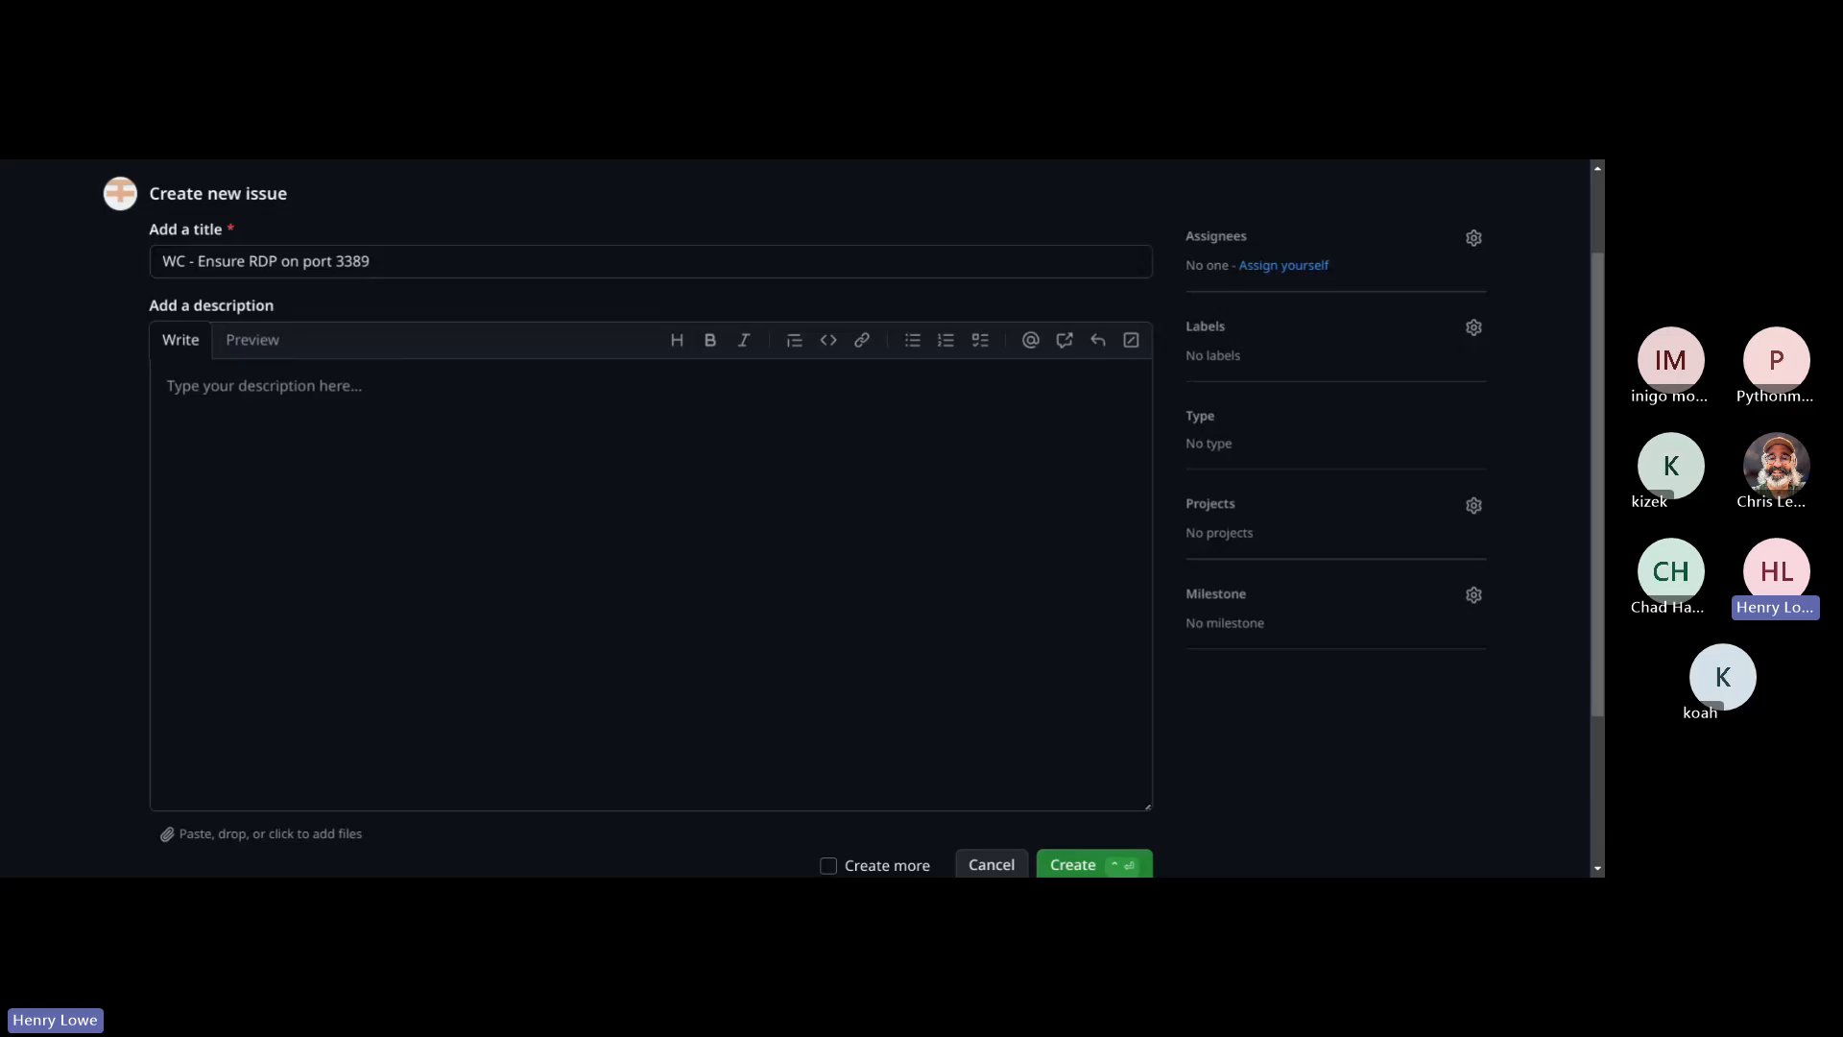
key(Tab)
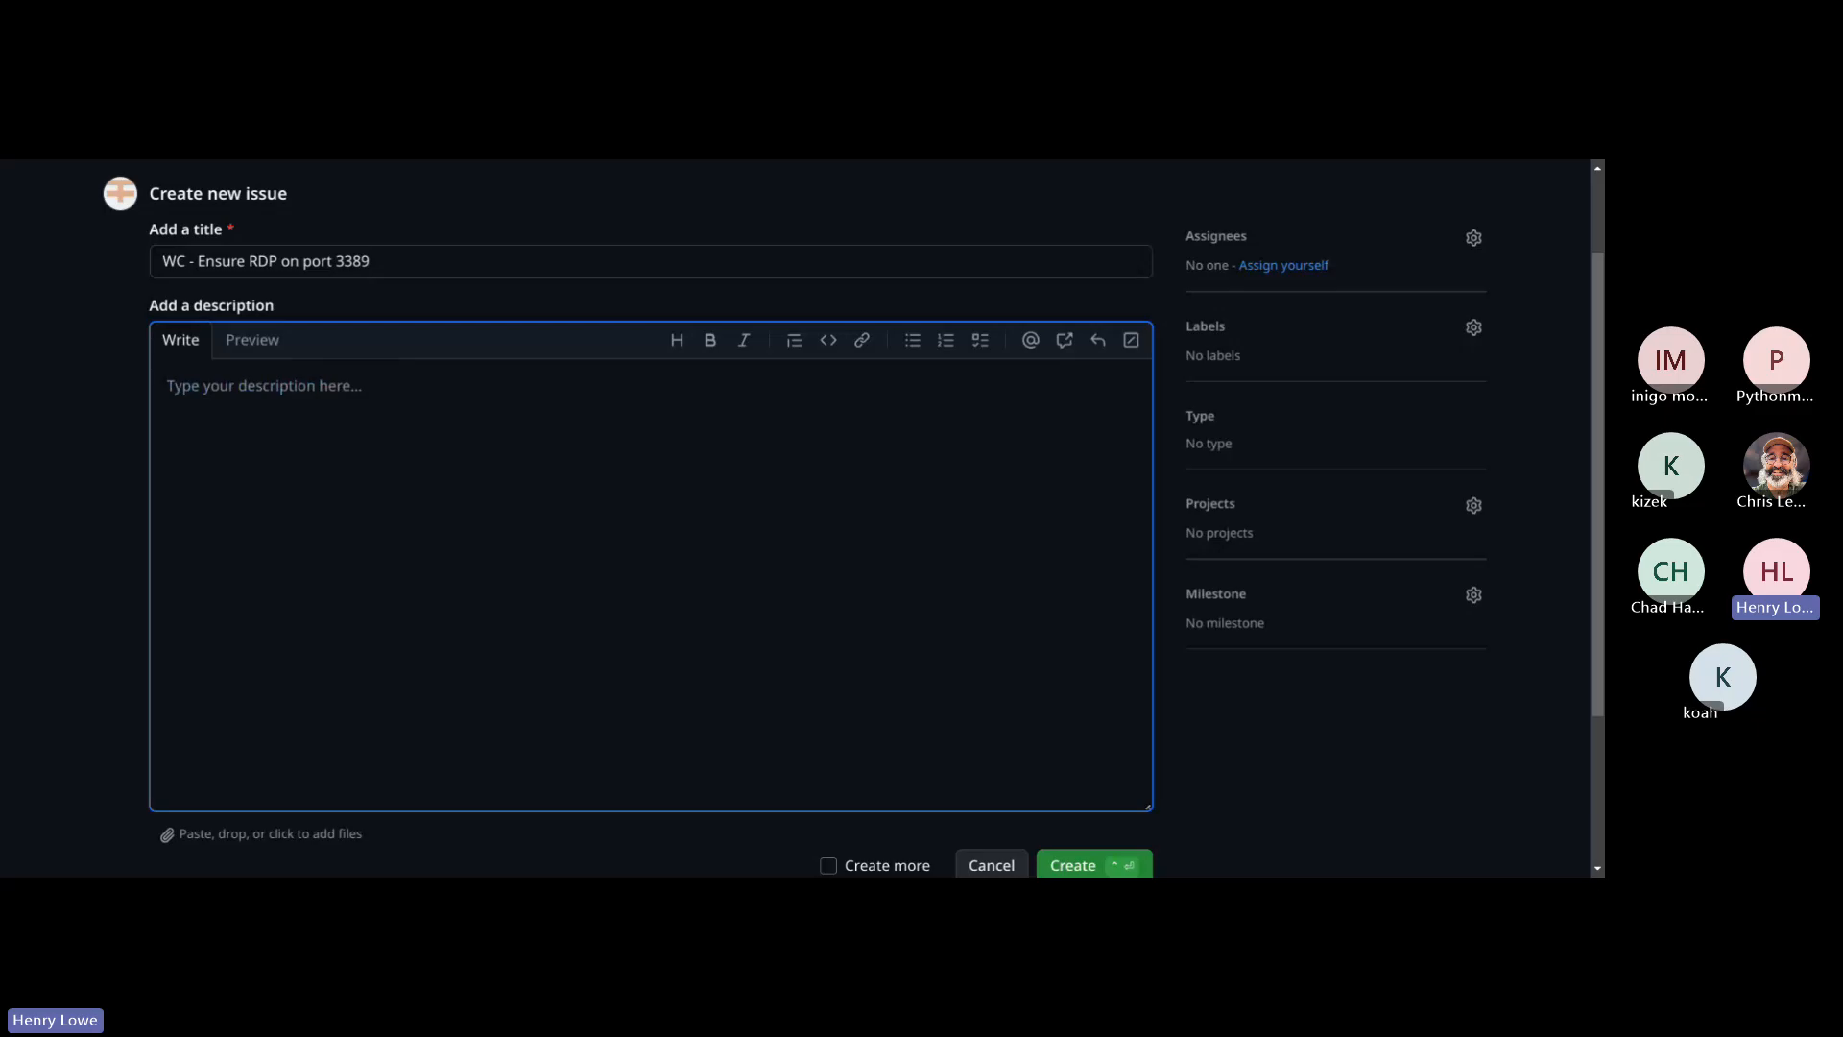
text(Set up or )
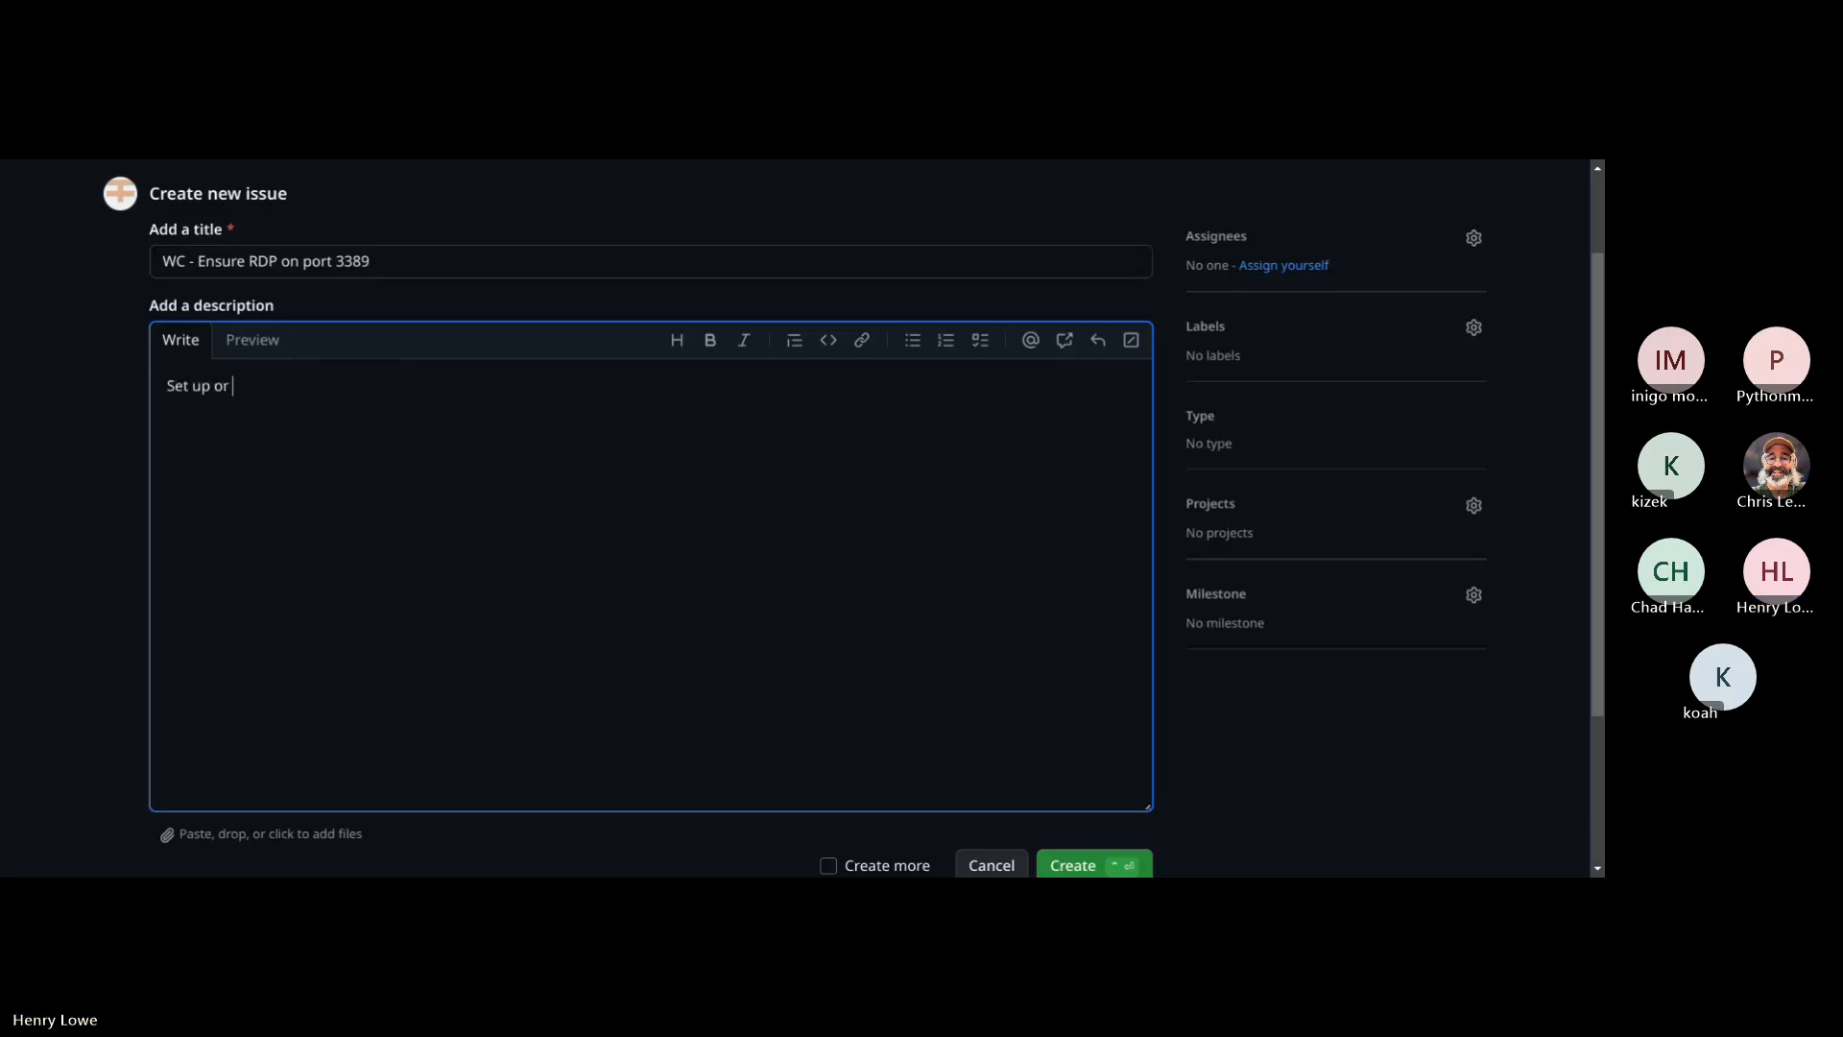
text(validate )
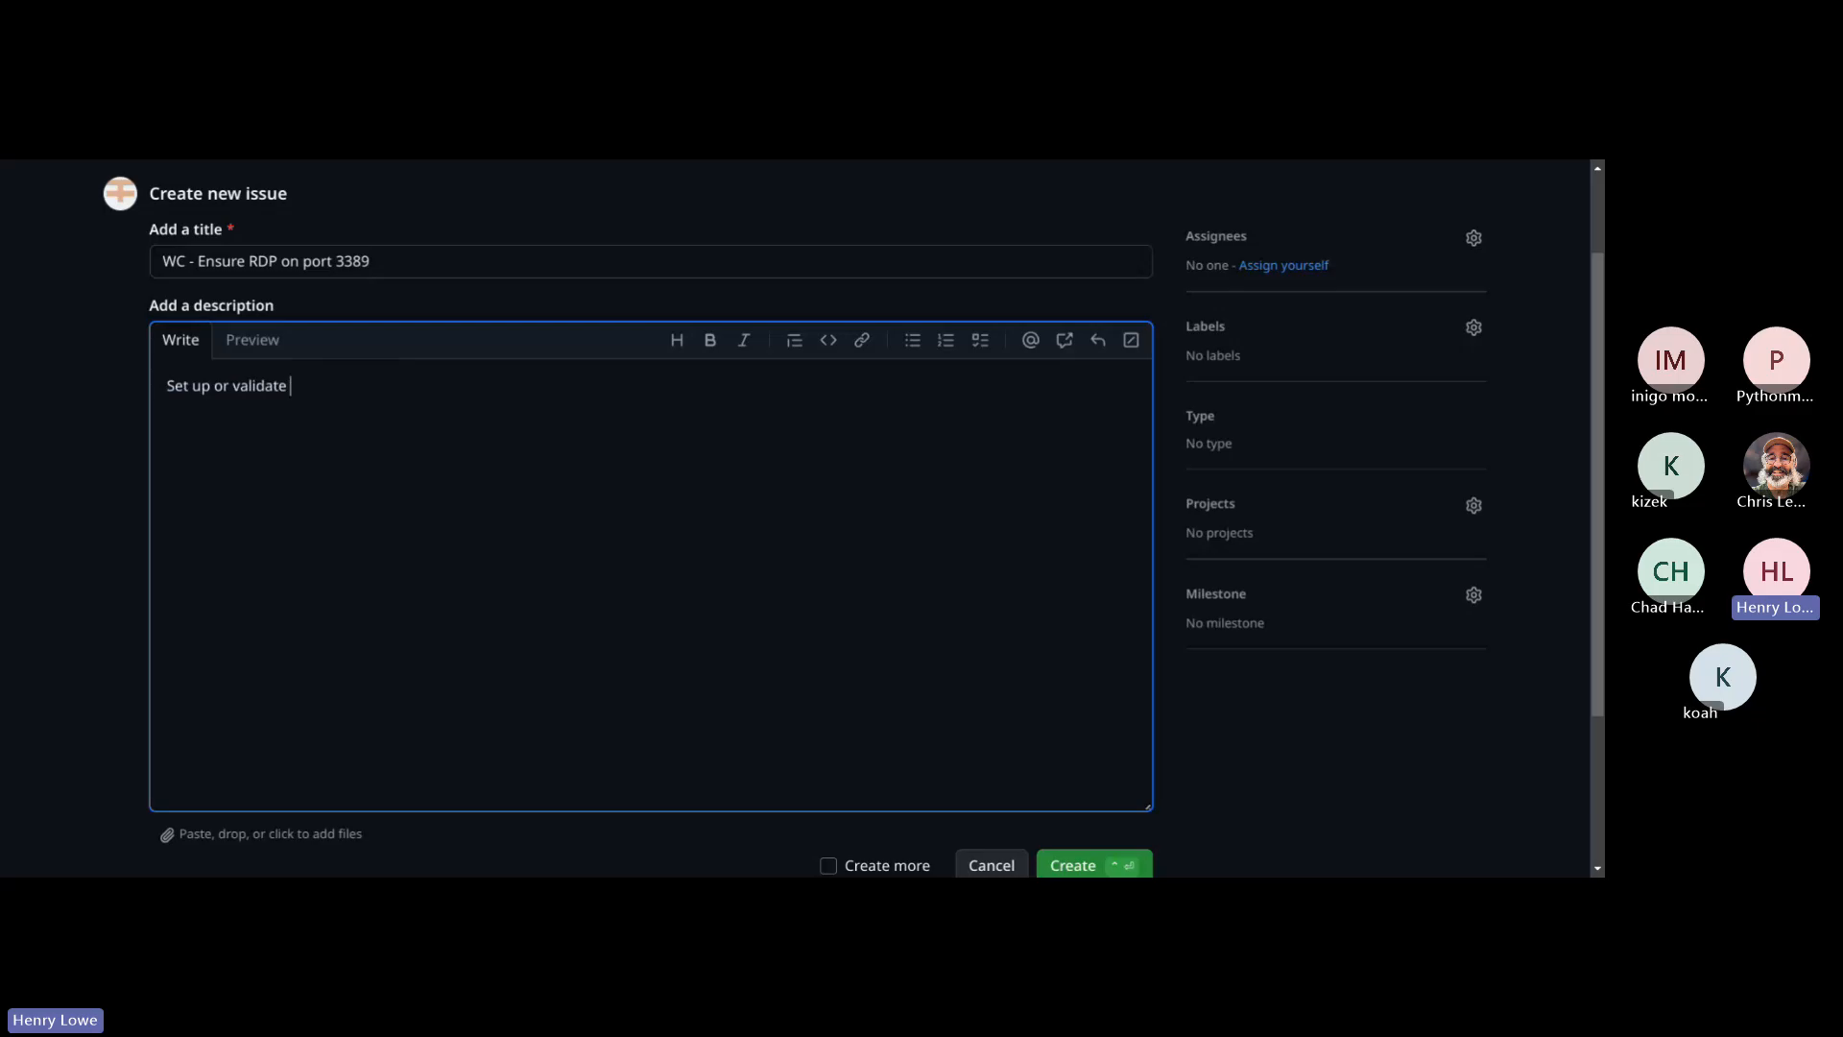
text(RDP access.)
key(Return)
scroll(1184, 775, down, 2)
click(1079, 702)
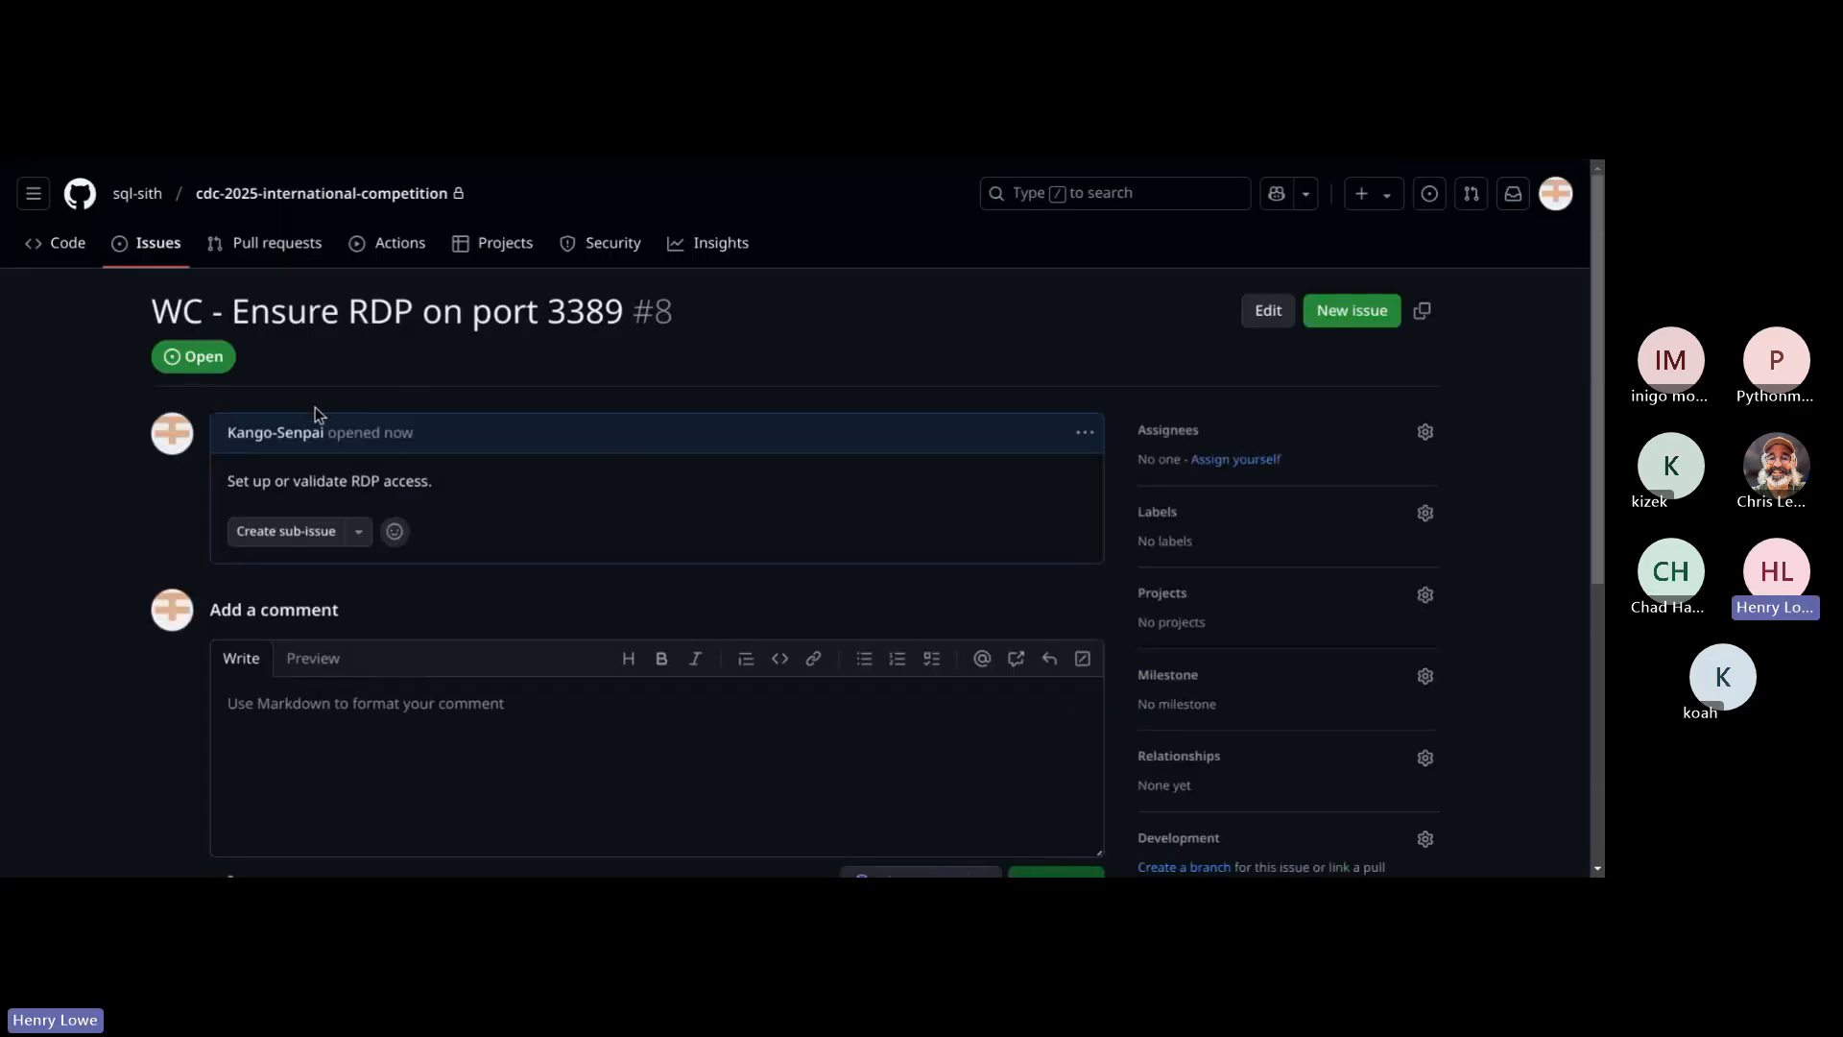
click(154, 243)
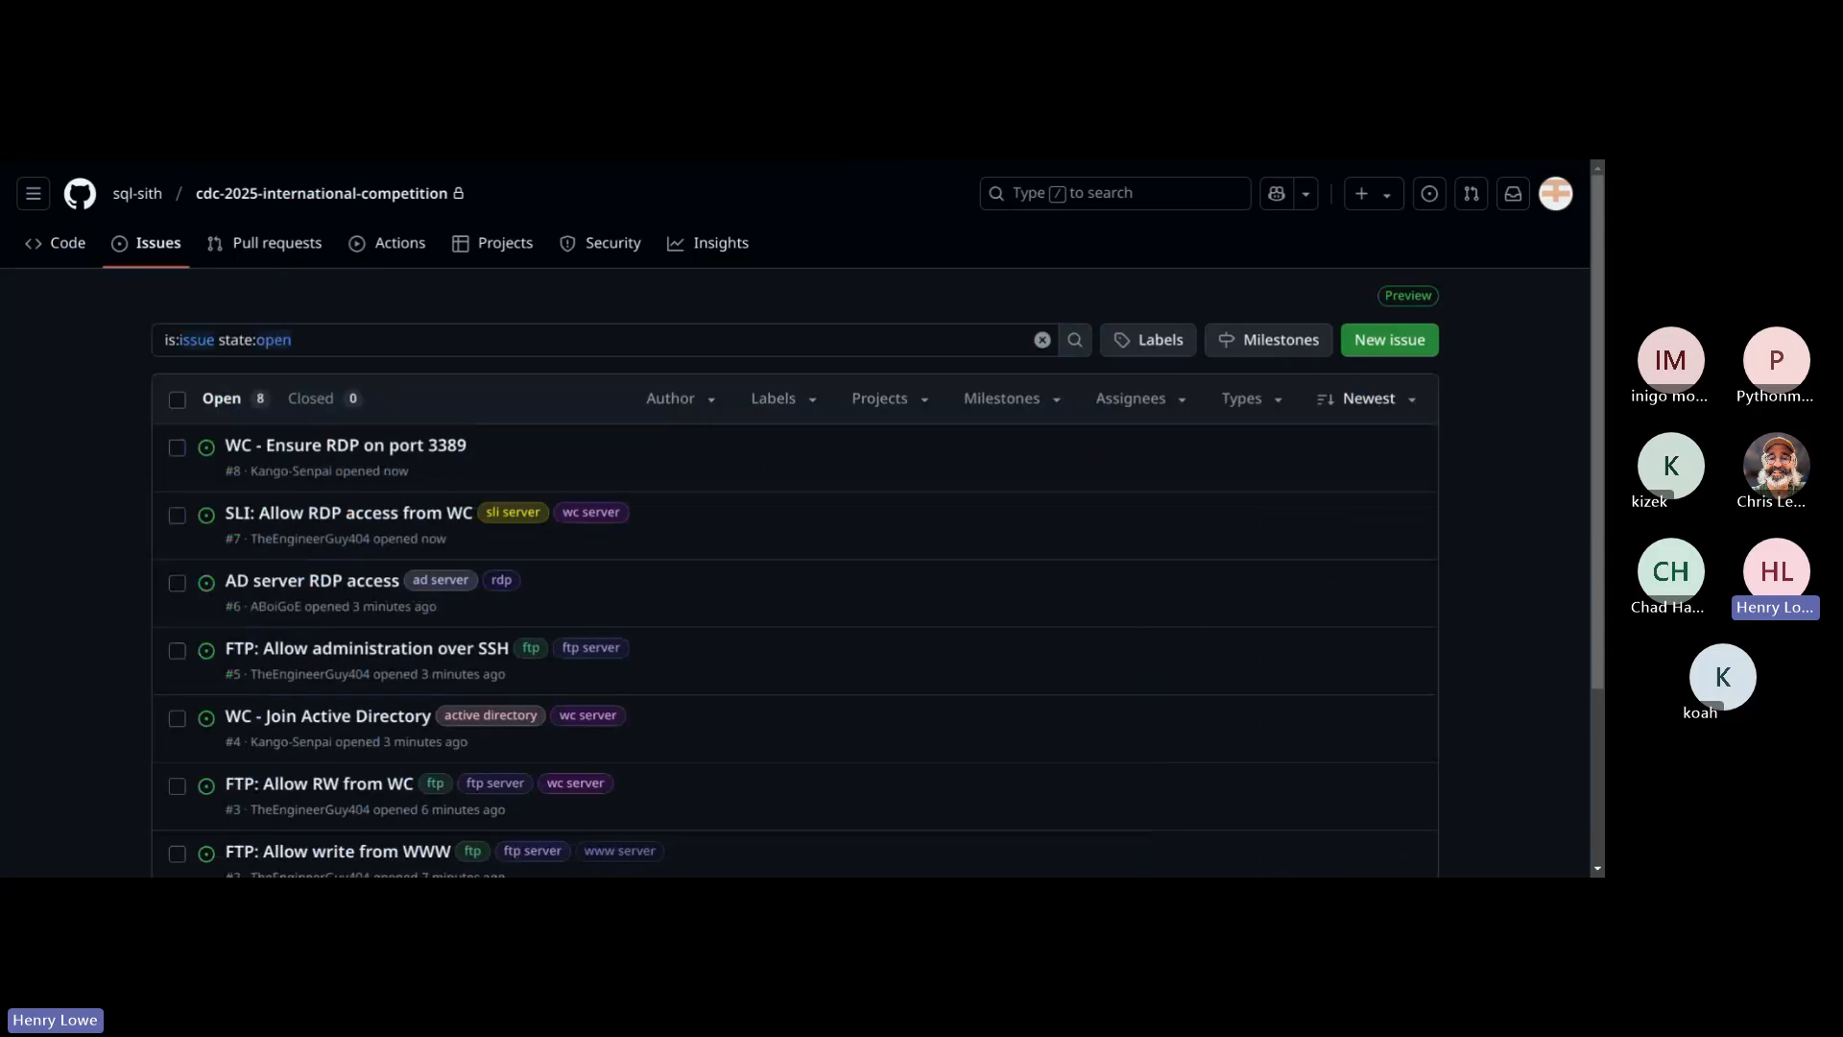
Step: Review the Windows Client's AD joining instructions and the administrative and Competition Network access requirements in the scenario PDF
key(ctrl+Tab)
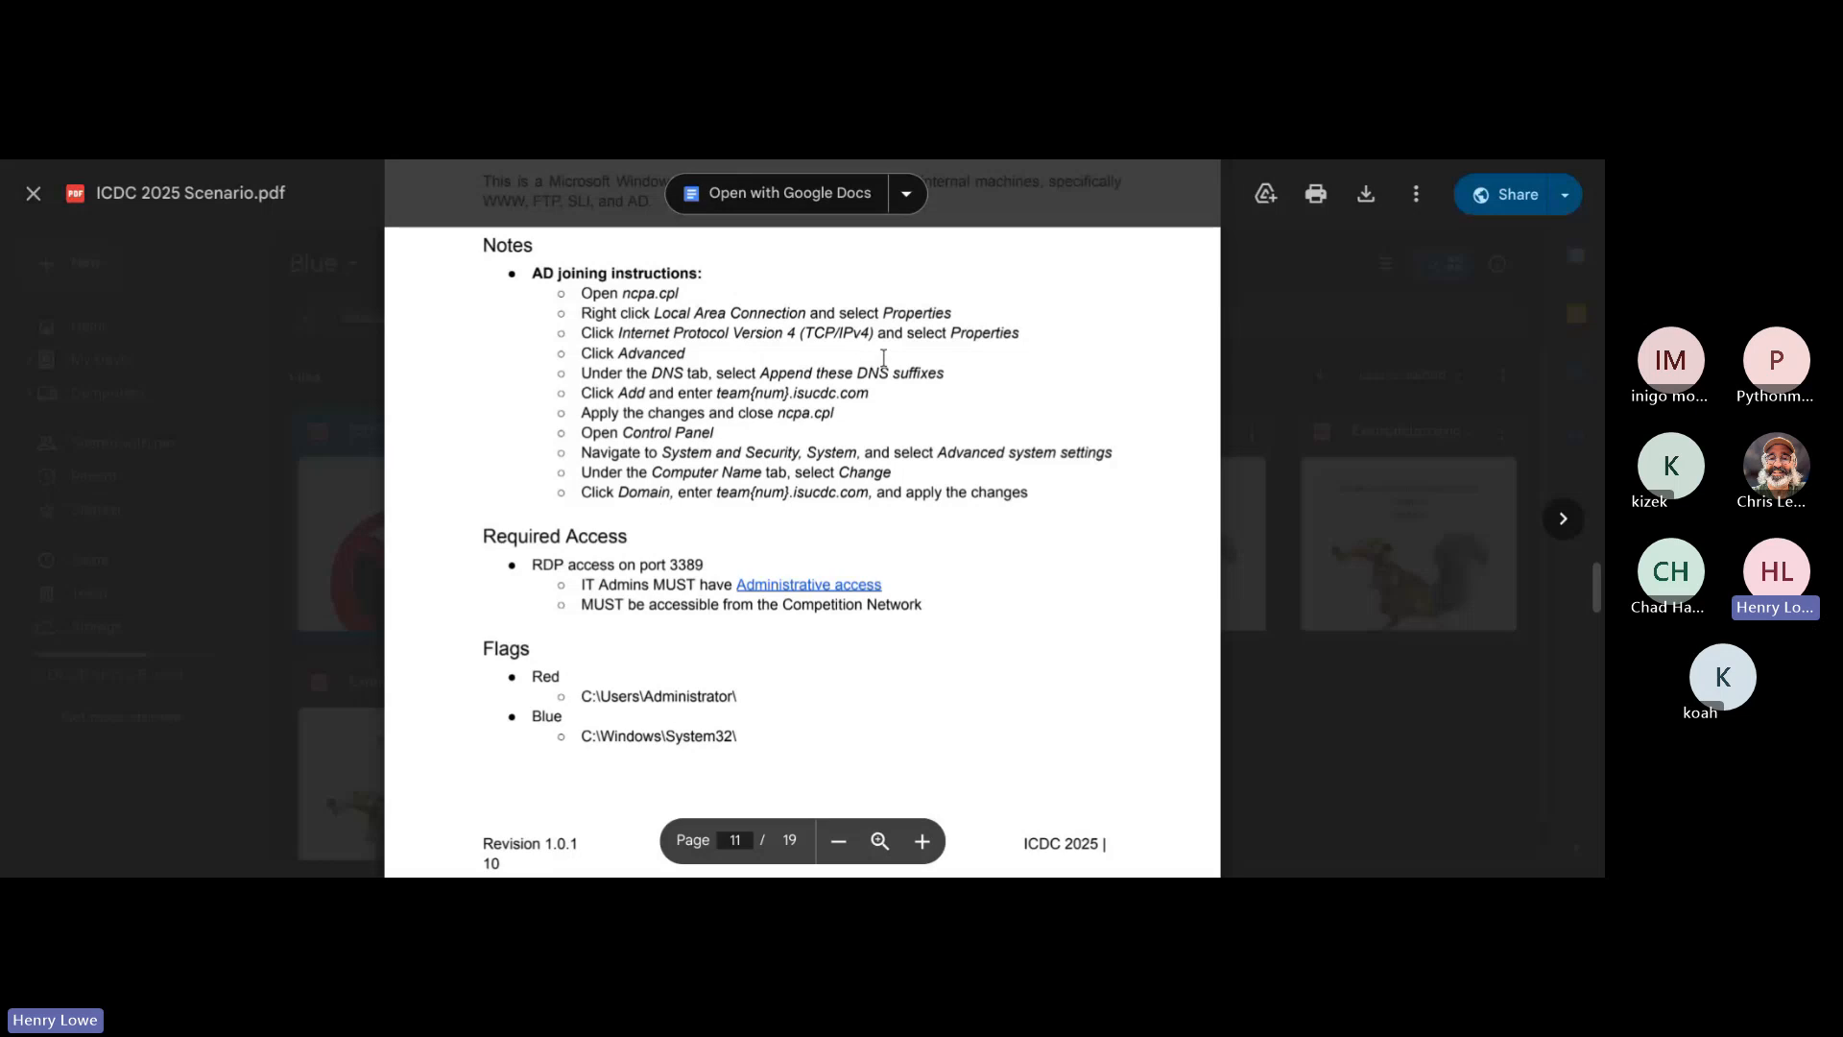
drag(573, 290, 913, 512)
click(913, 512)
scroll(1075, 509, down, 2)
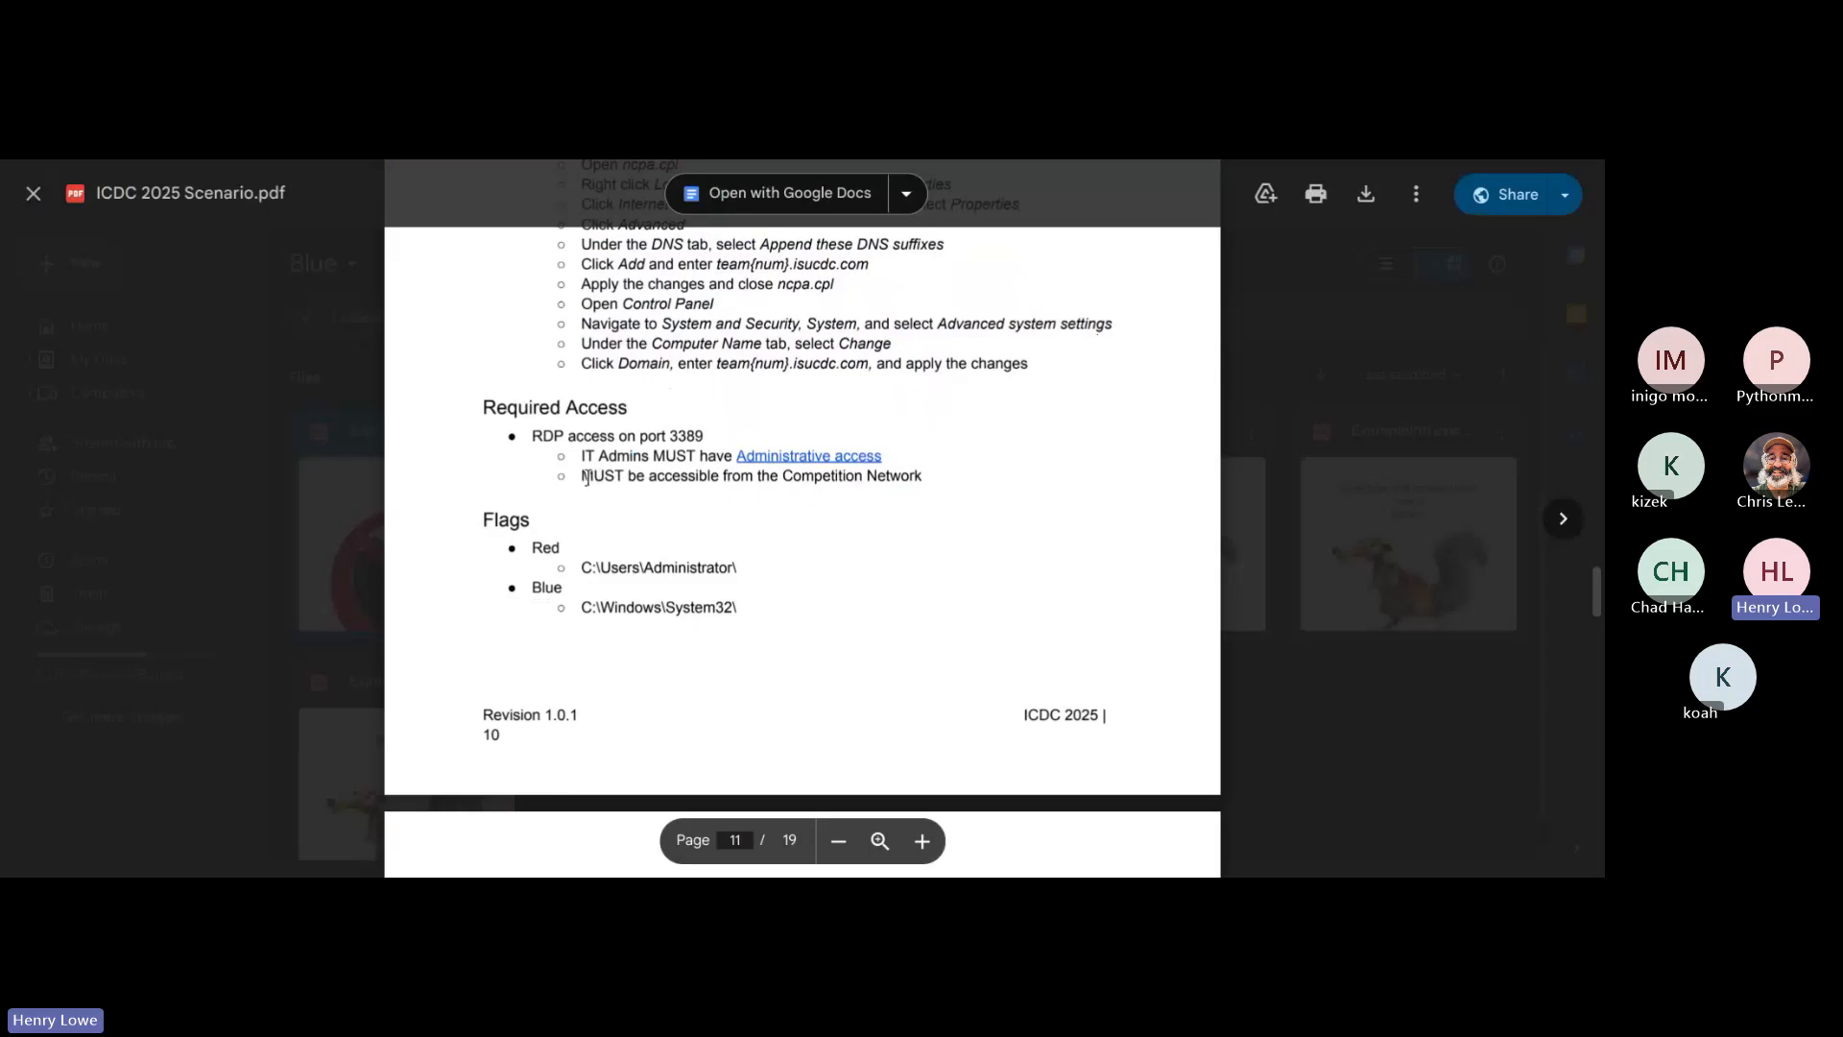
drag(580, 475, 949, 523)
click(961, 523)
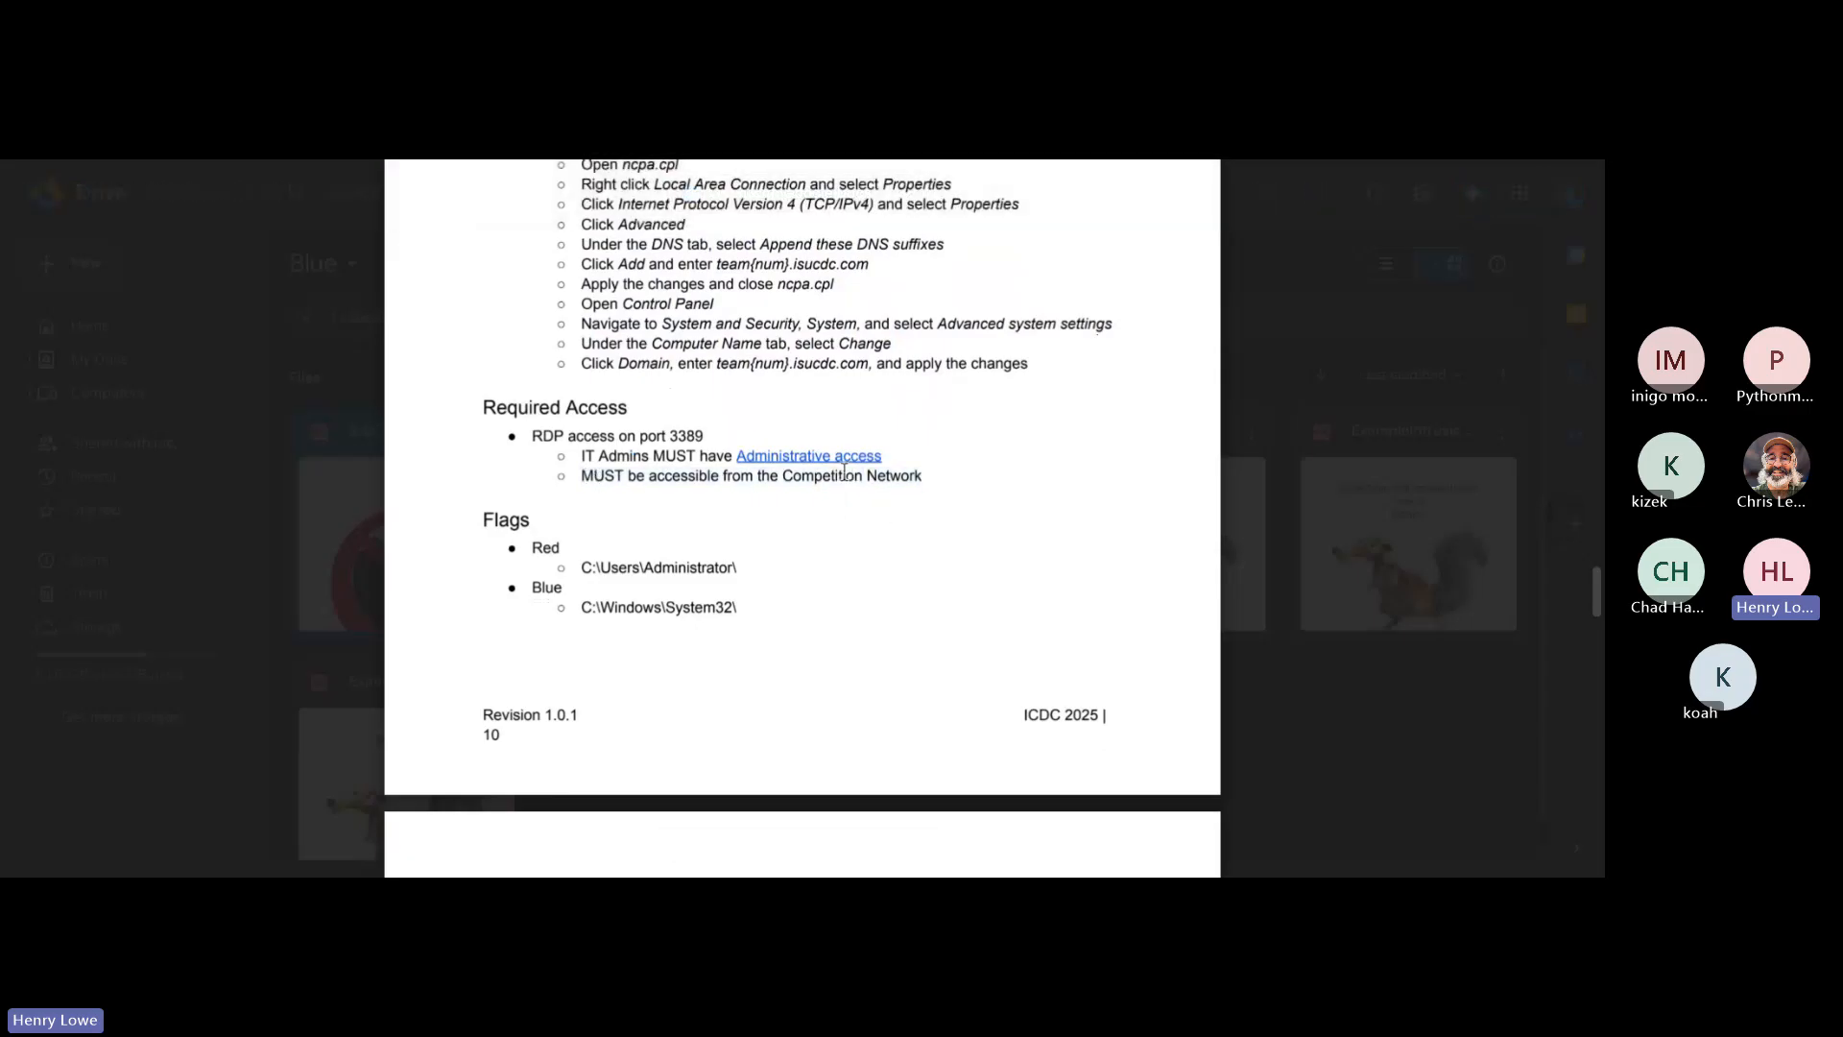
drag(584, 460, 614, 475)
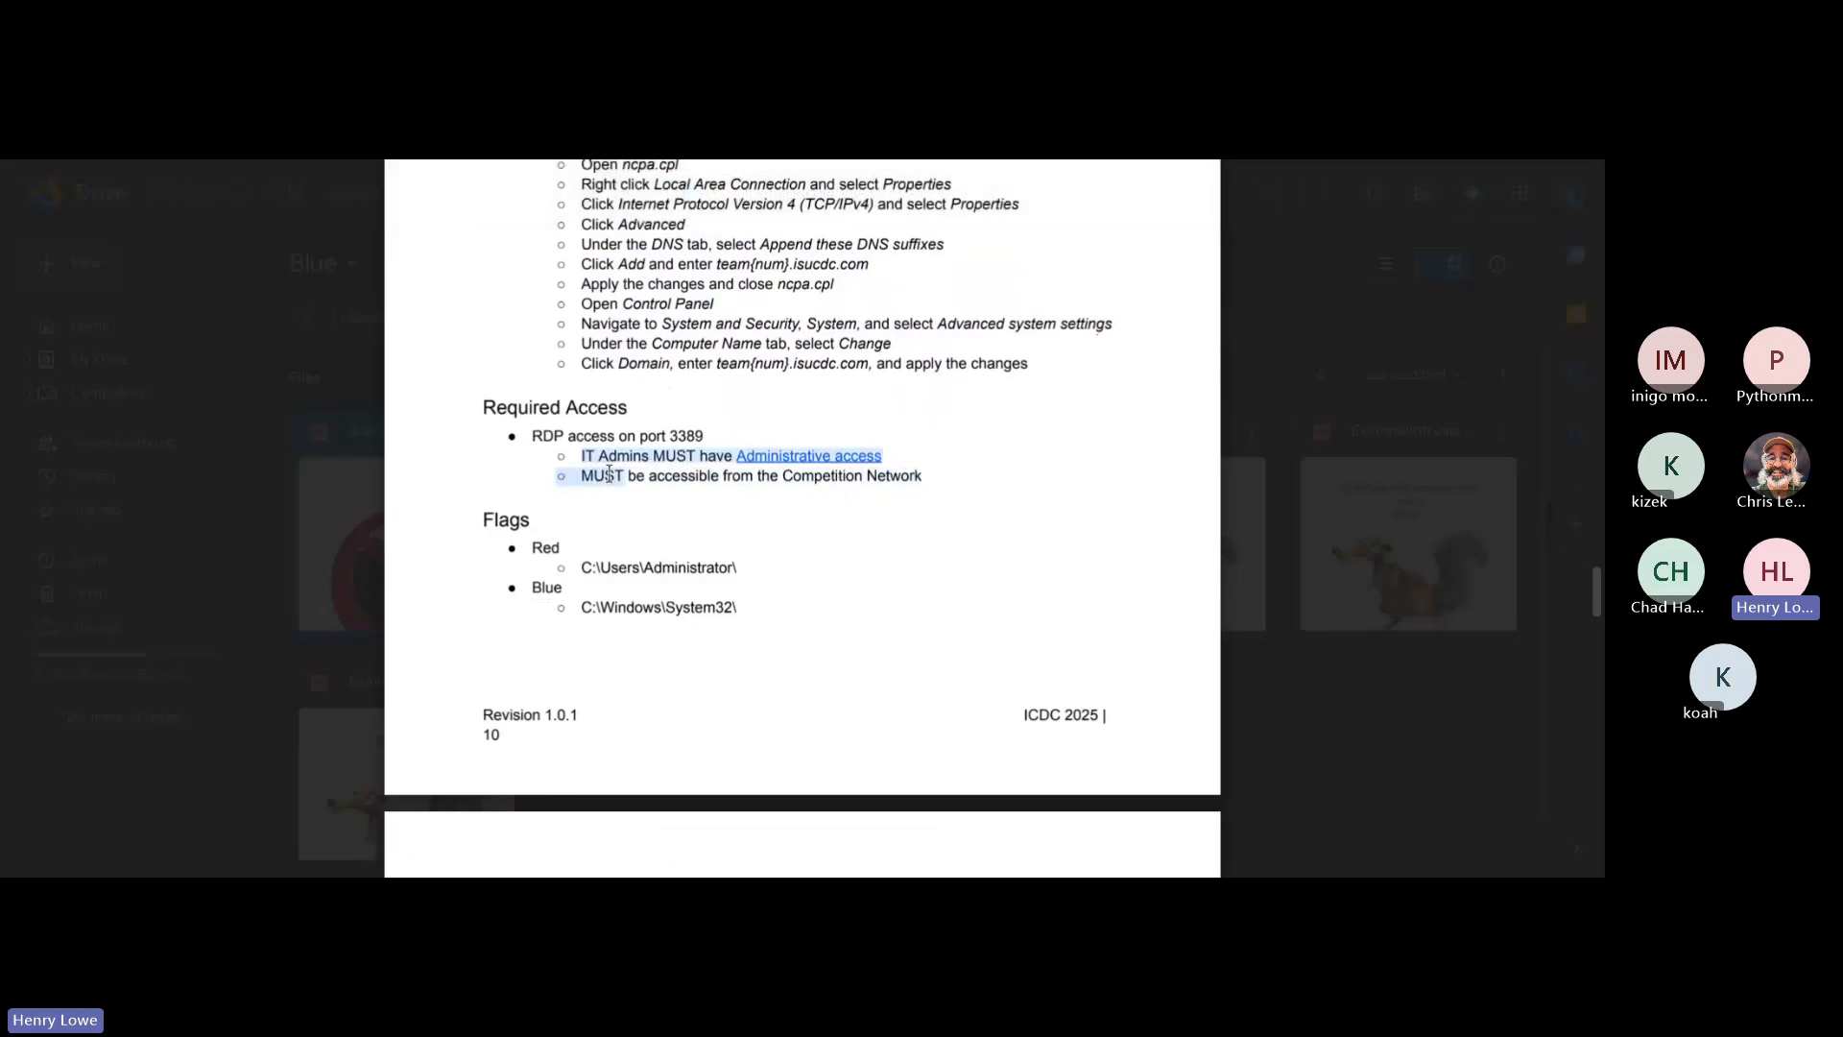
click(613, 474)
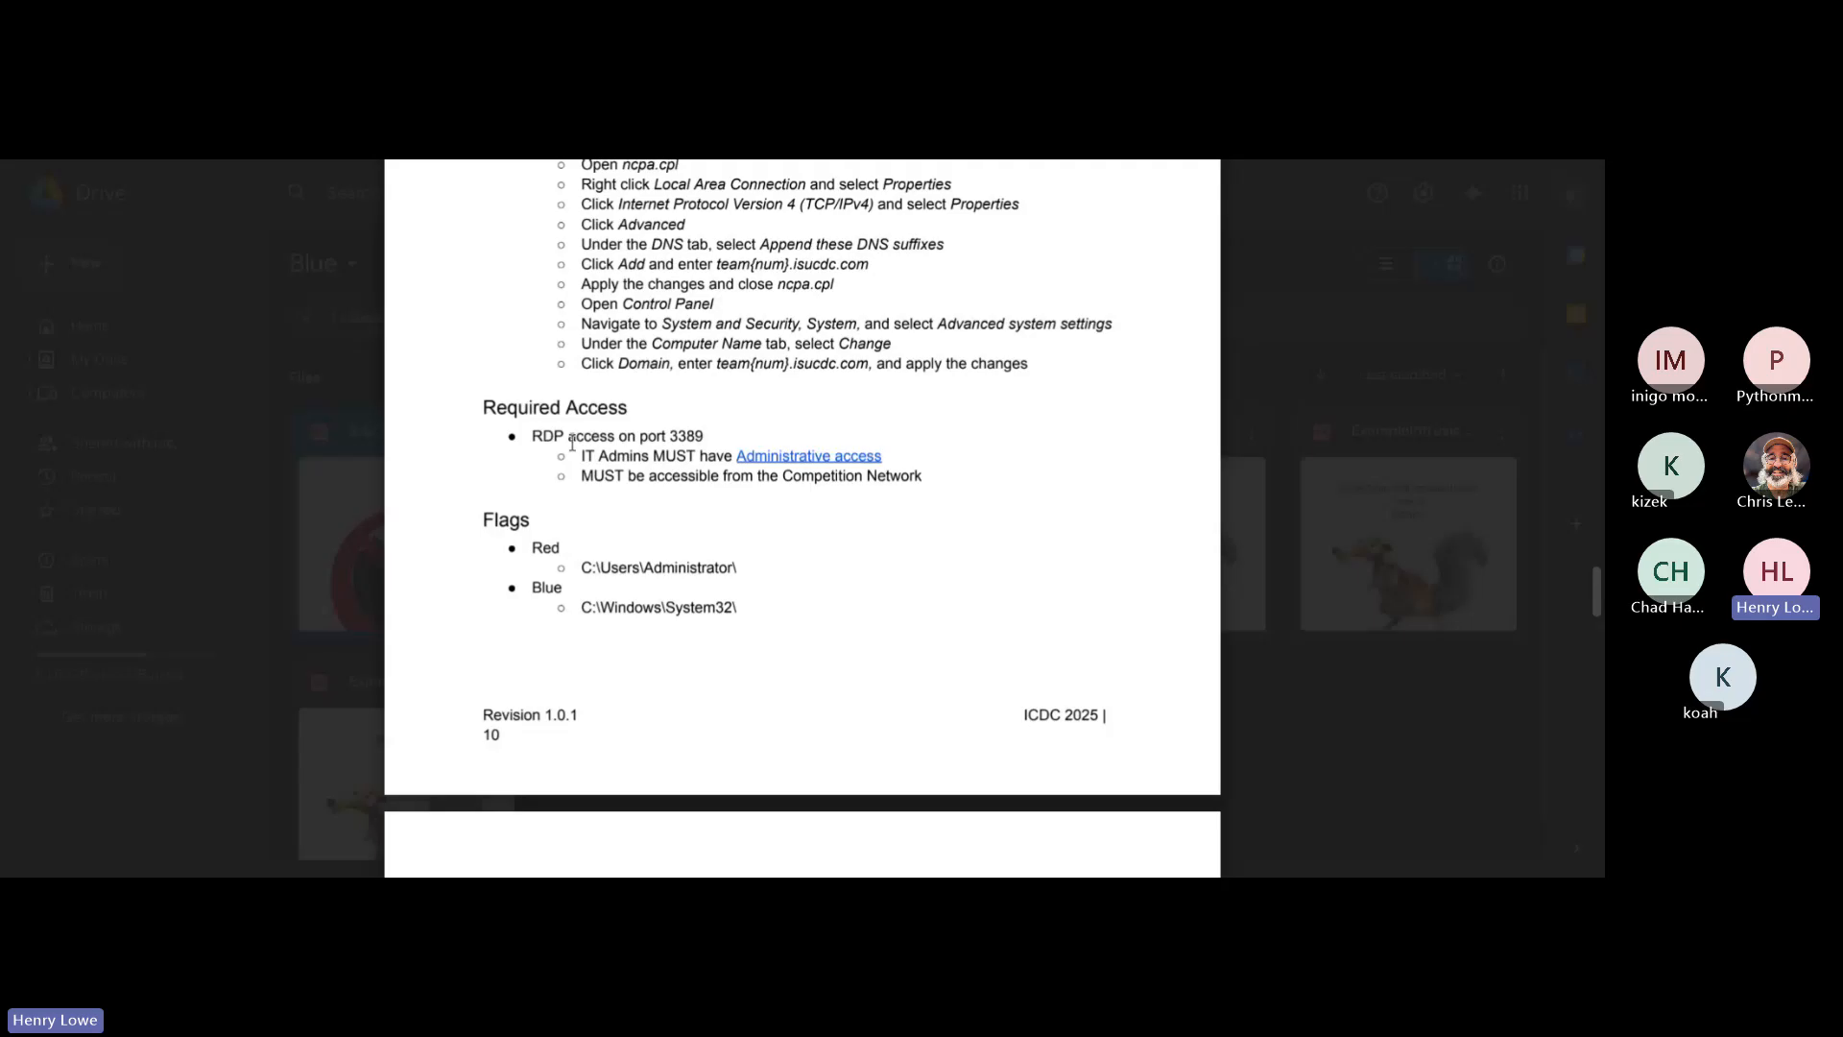
drag(576, 453, 690, 466)
click(690, 461)
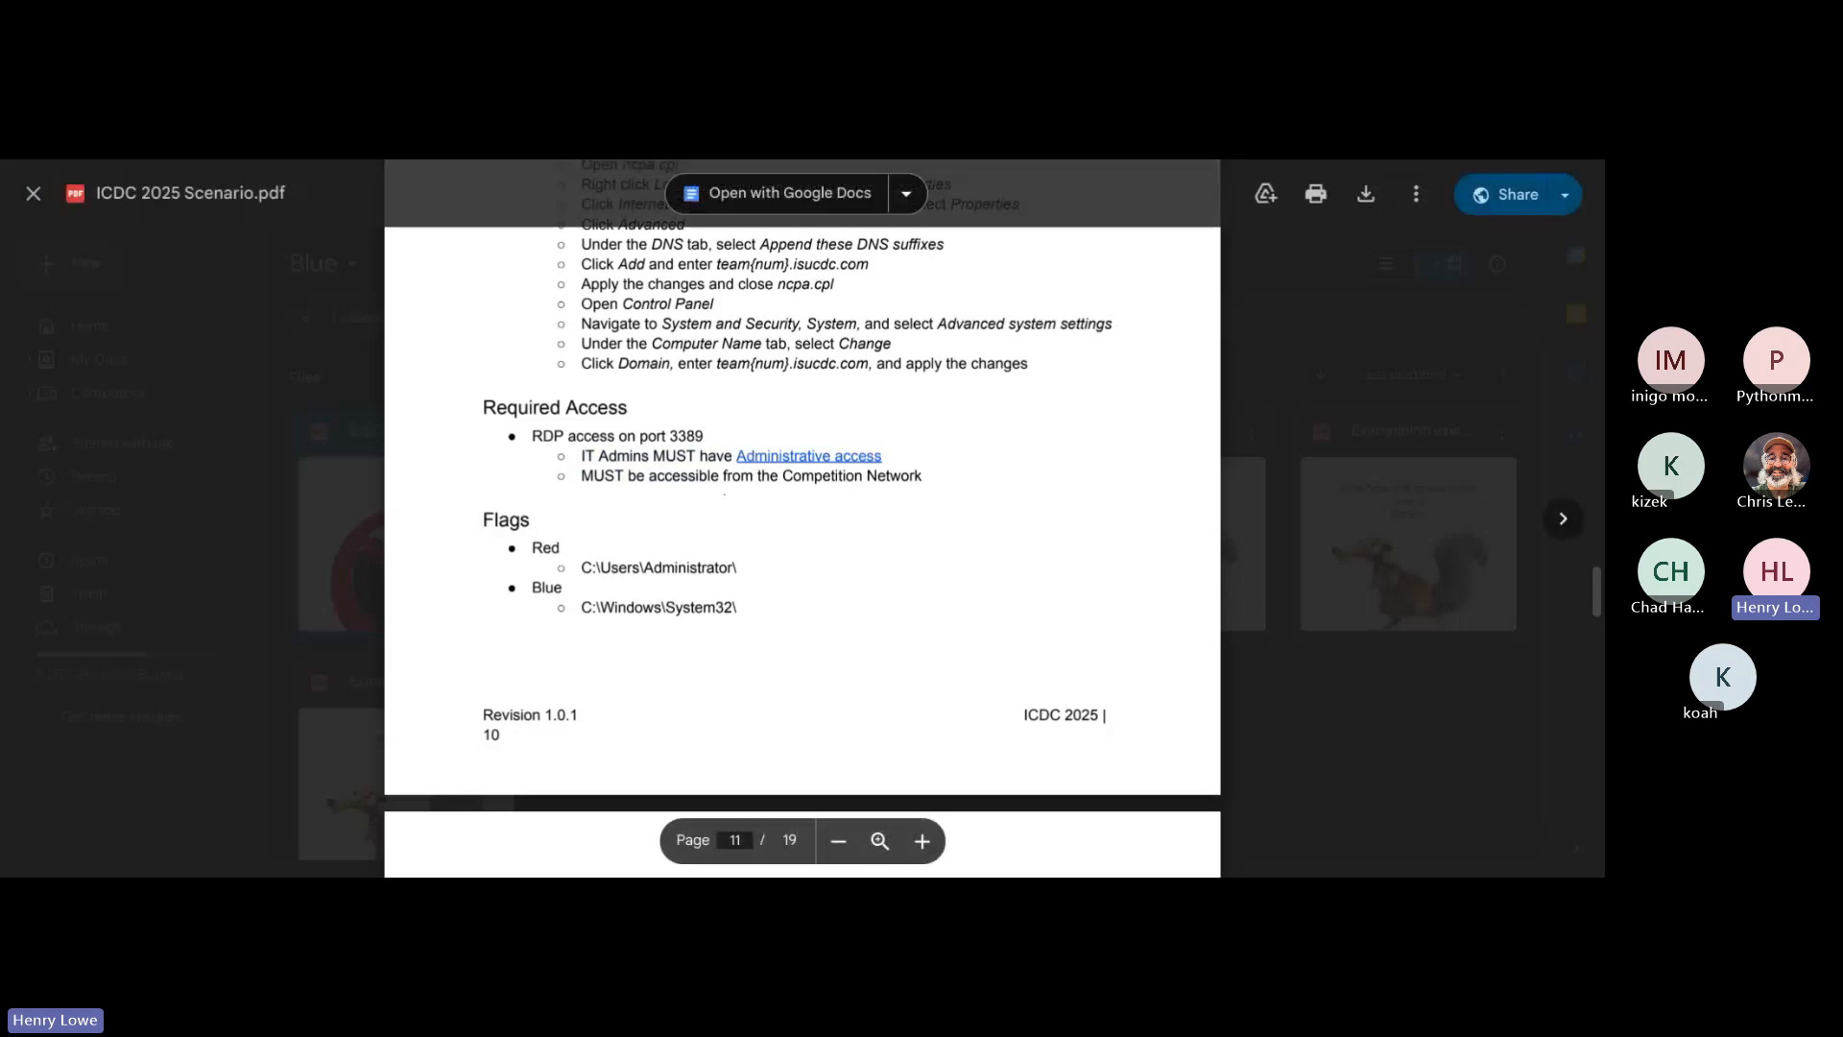
Step: Start another new issue in the GitHub repository titled "WC - Admin Access Control"
key(ctrl+Tab)
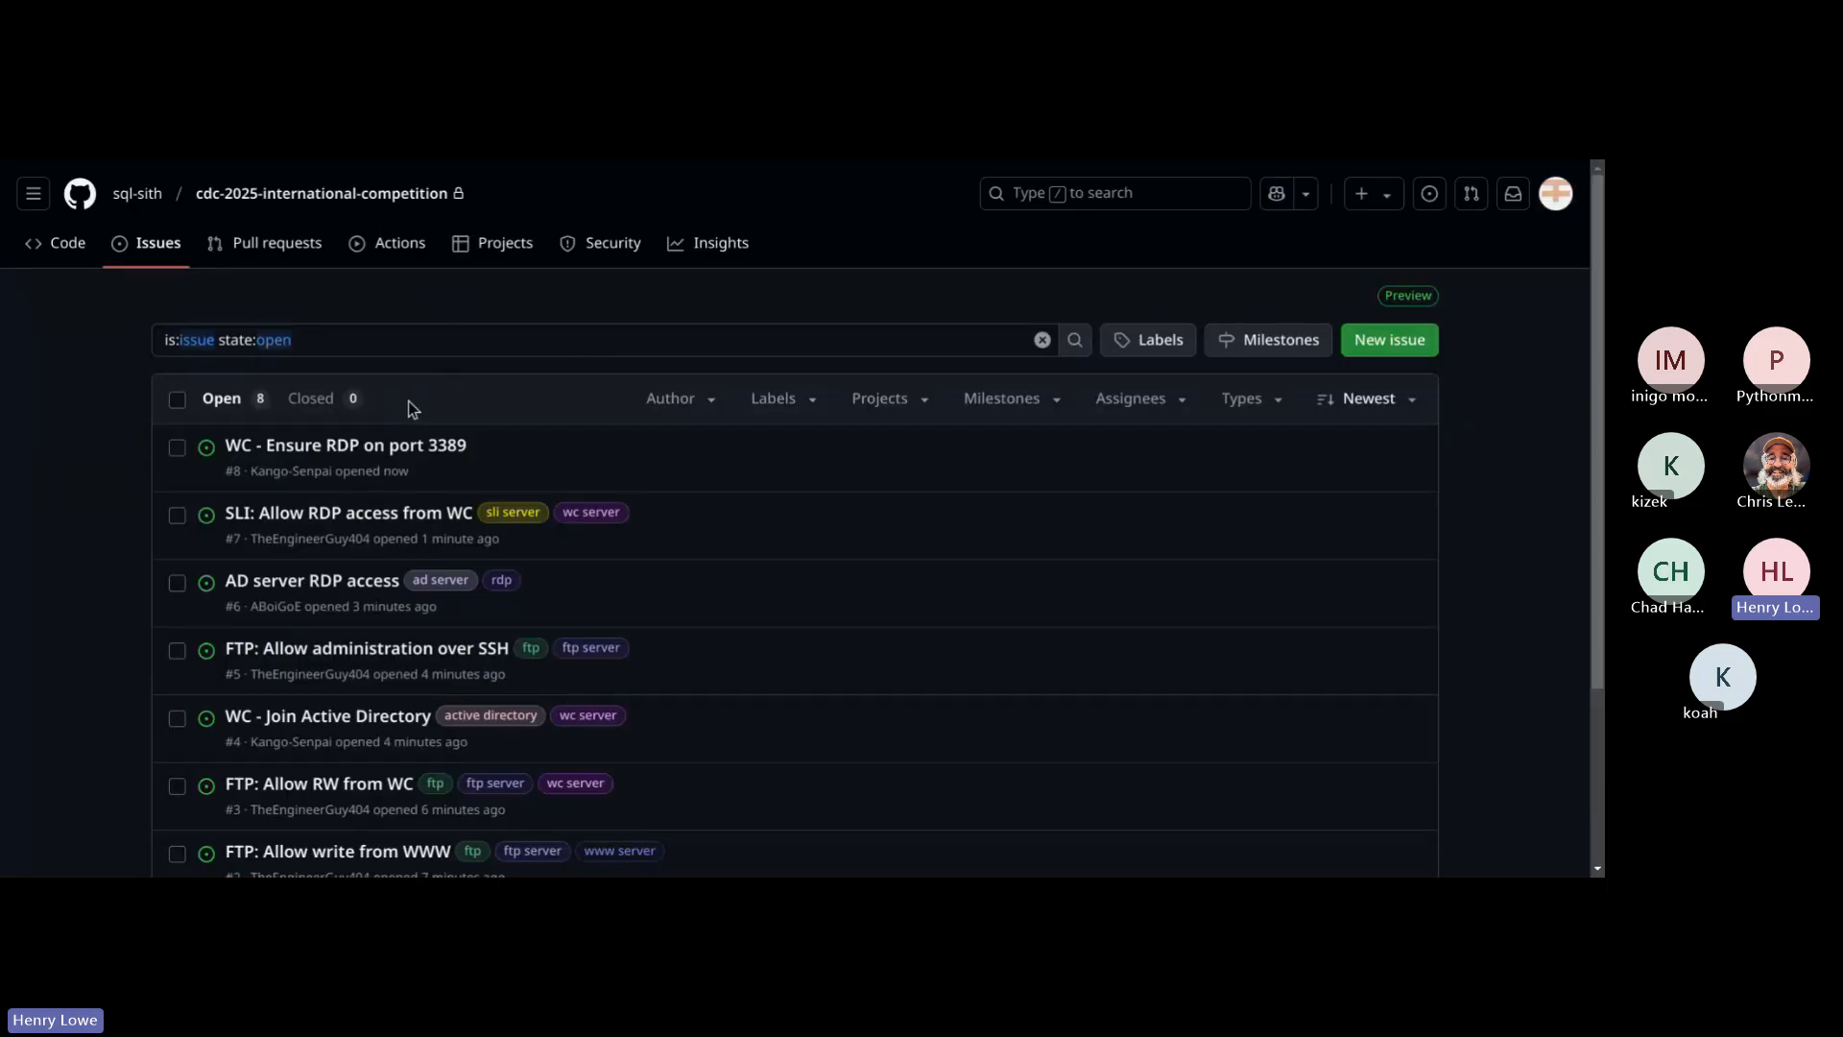
click(1373, 345)
text(WC)
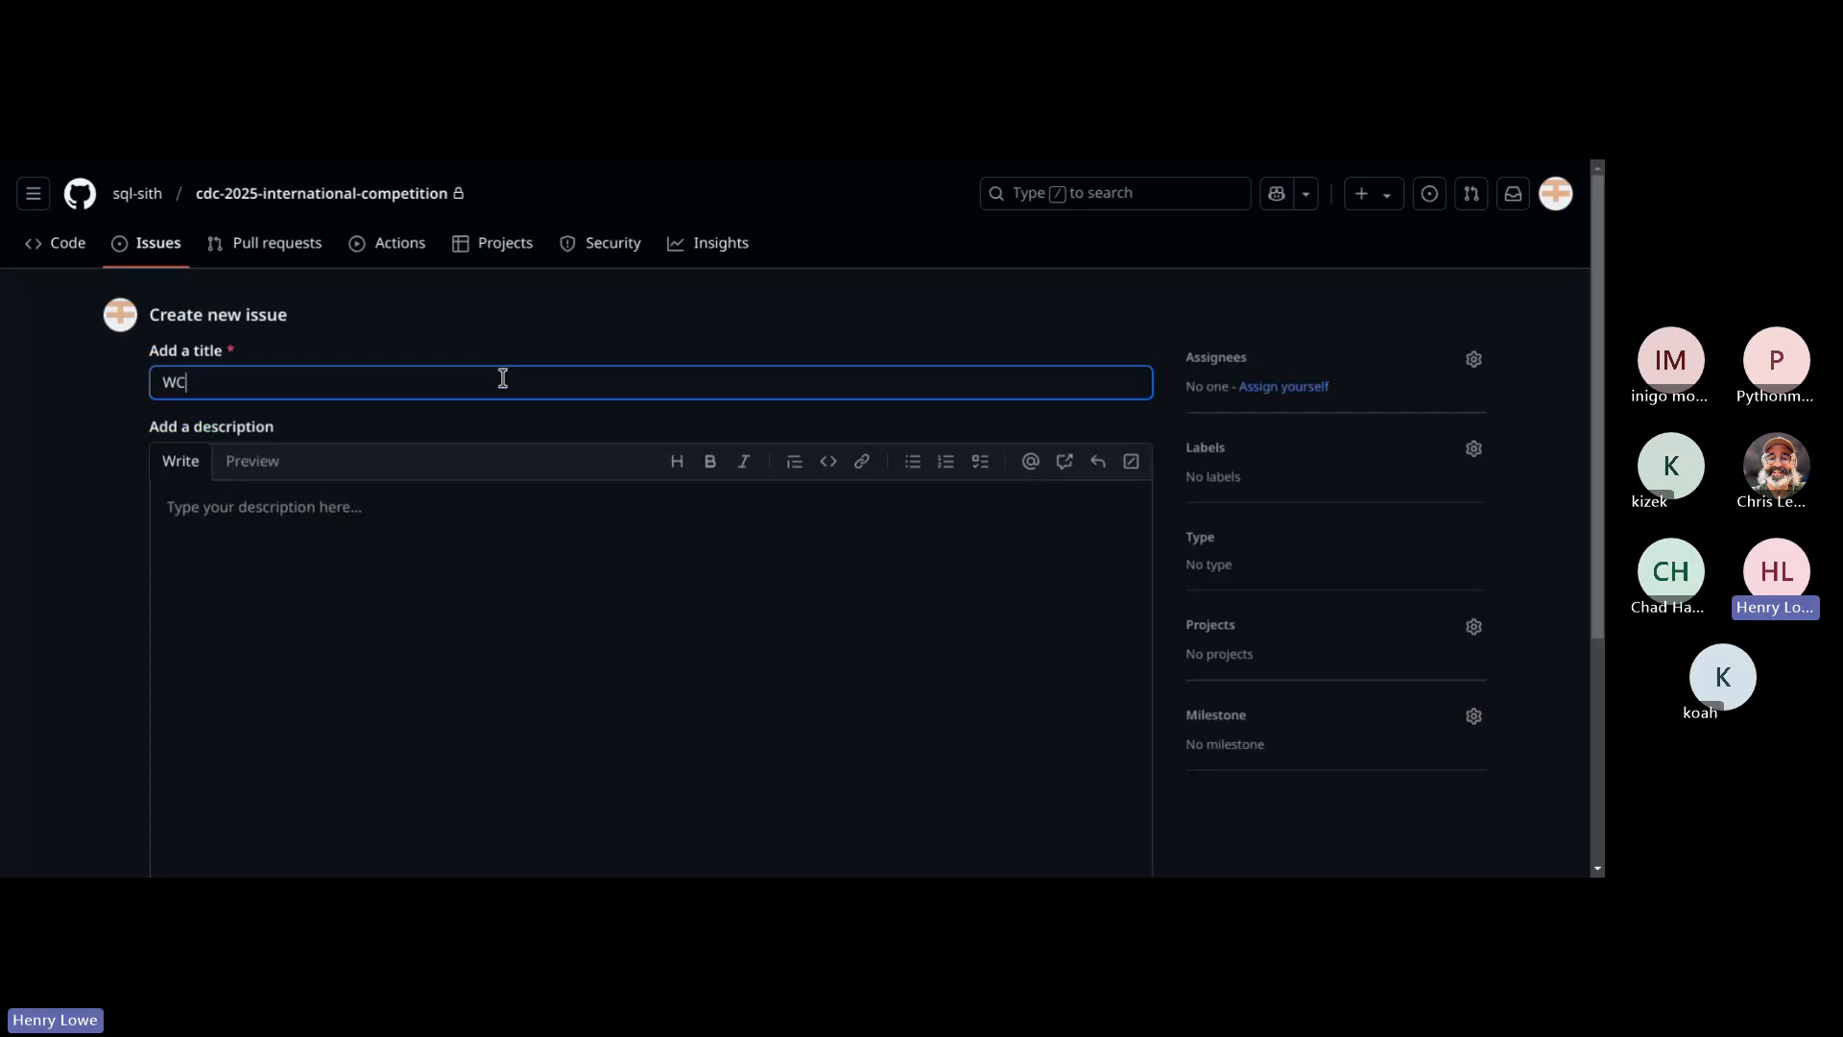
text( -)
text(Accou)
key(BackSpace)
key(BackSpace)
key(BackSpace)
key(BackSpace)
text(dmin Access c)
key(BackSpace)
text(Control)
click(674, 159)
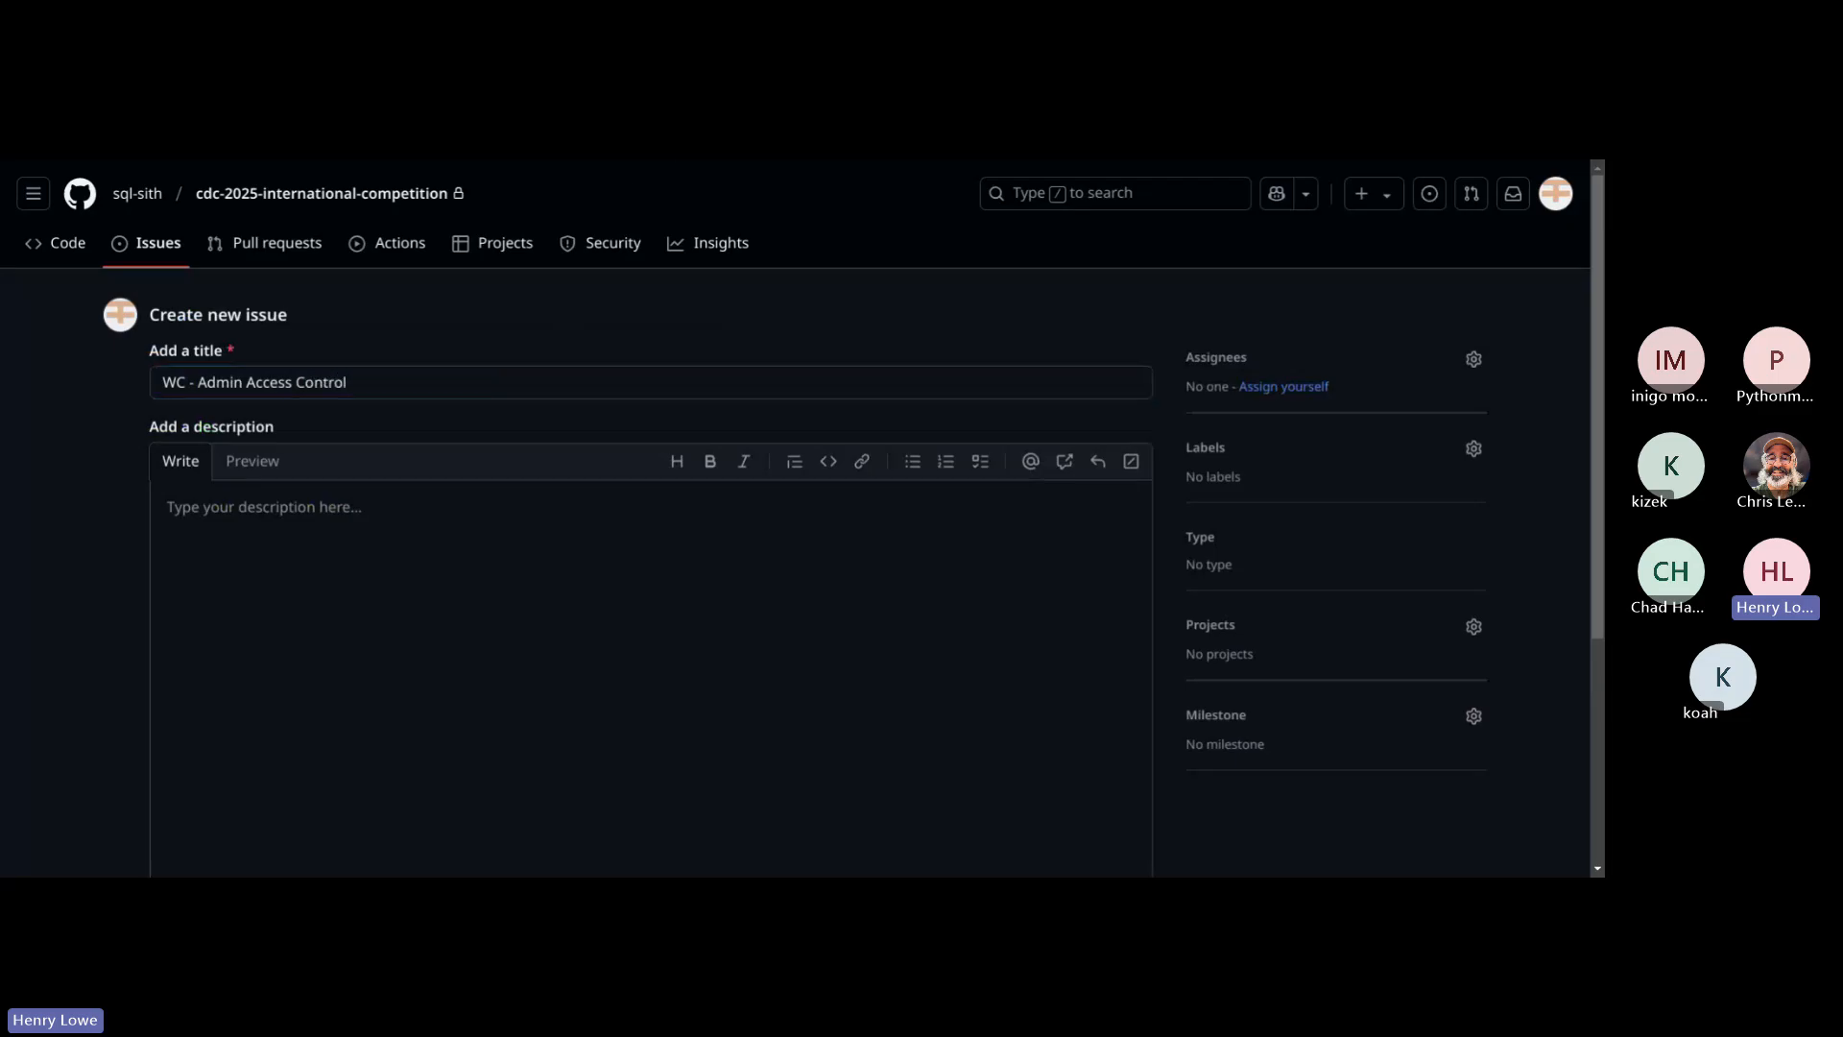
Step: Shorten the new issue's title to "WC - Access Control"
click(347, 382)
key(alt+Tab)
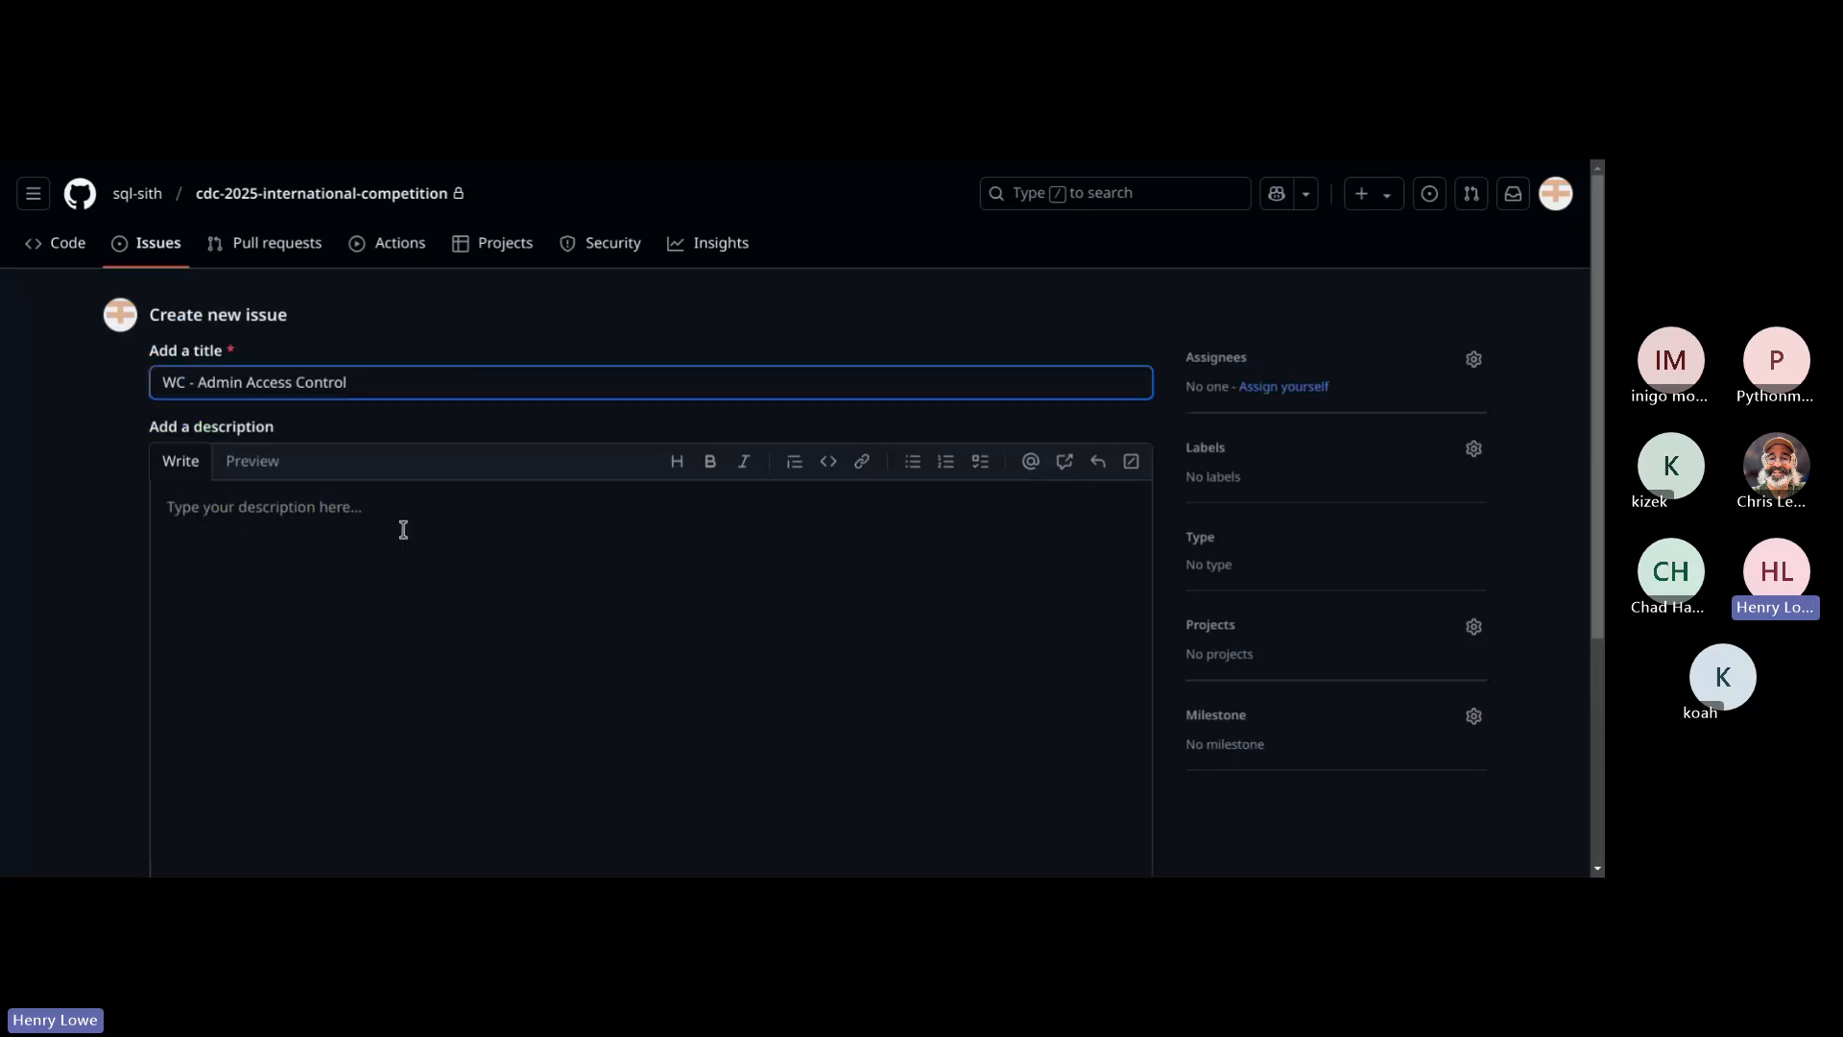
click(395, 568)
click(244, 384)
key(Delete)
key(BackSpace)
key(BackSpace)
key(BackSpace)
key(BackSpace)
key(BackSpace)
Step: Begin the new issue's description with the line "IT Admins MUST have Admin access."
click(398, 515)
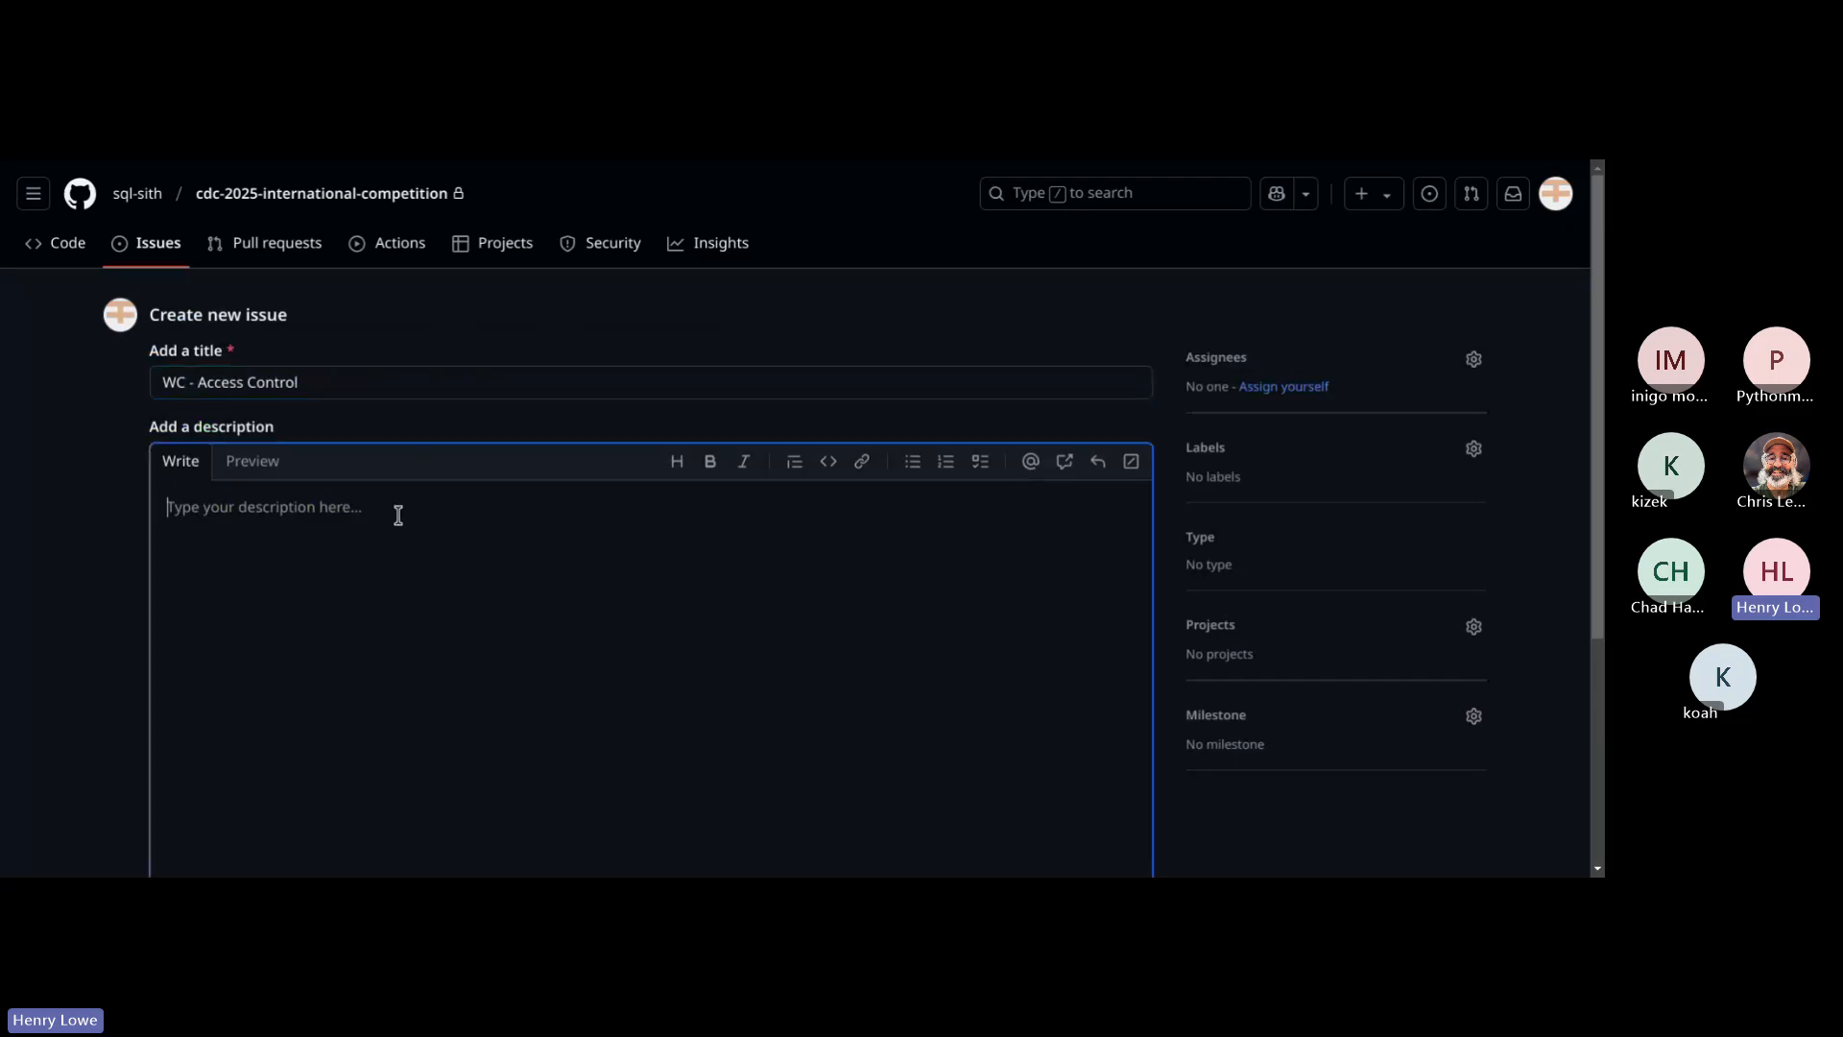
text(Adm)
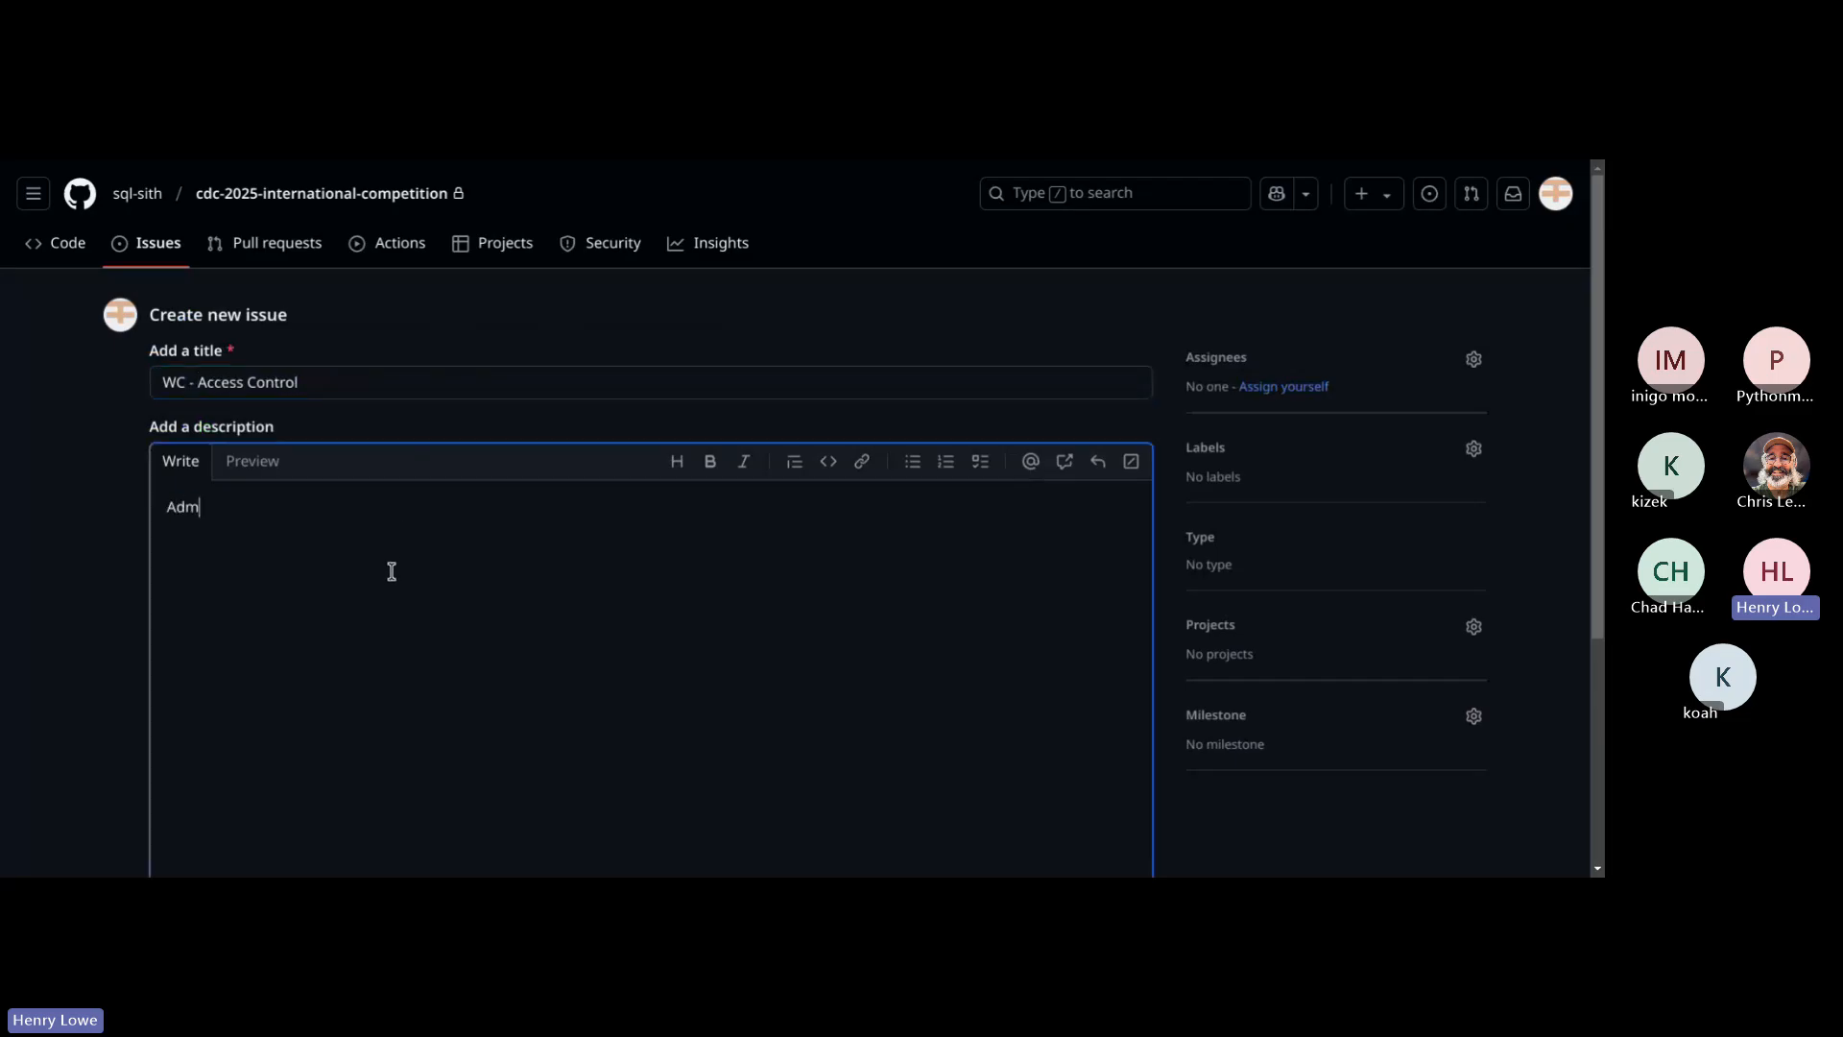
text(ins MUST have)
click(939, 169)
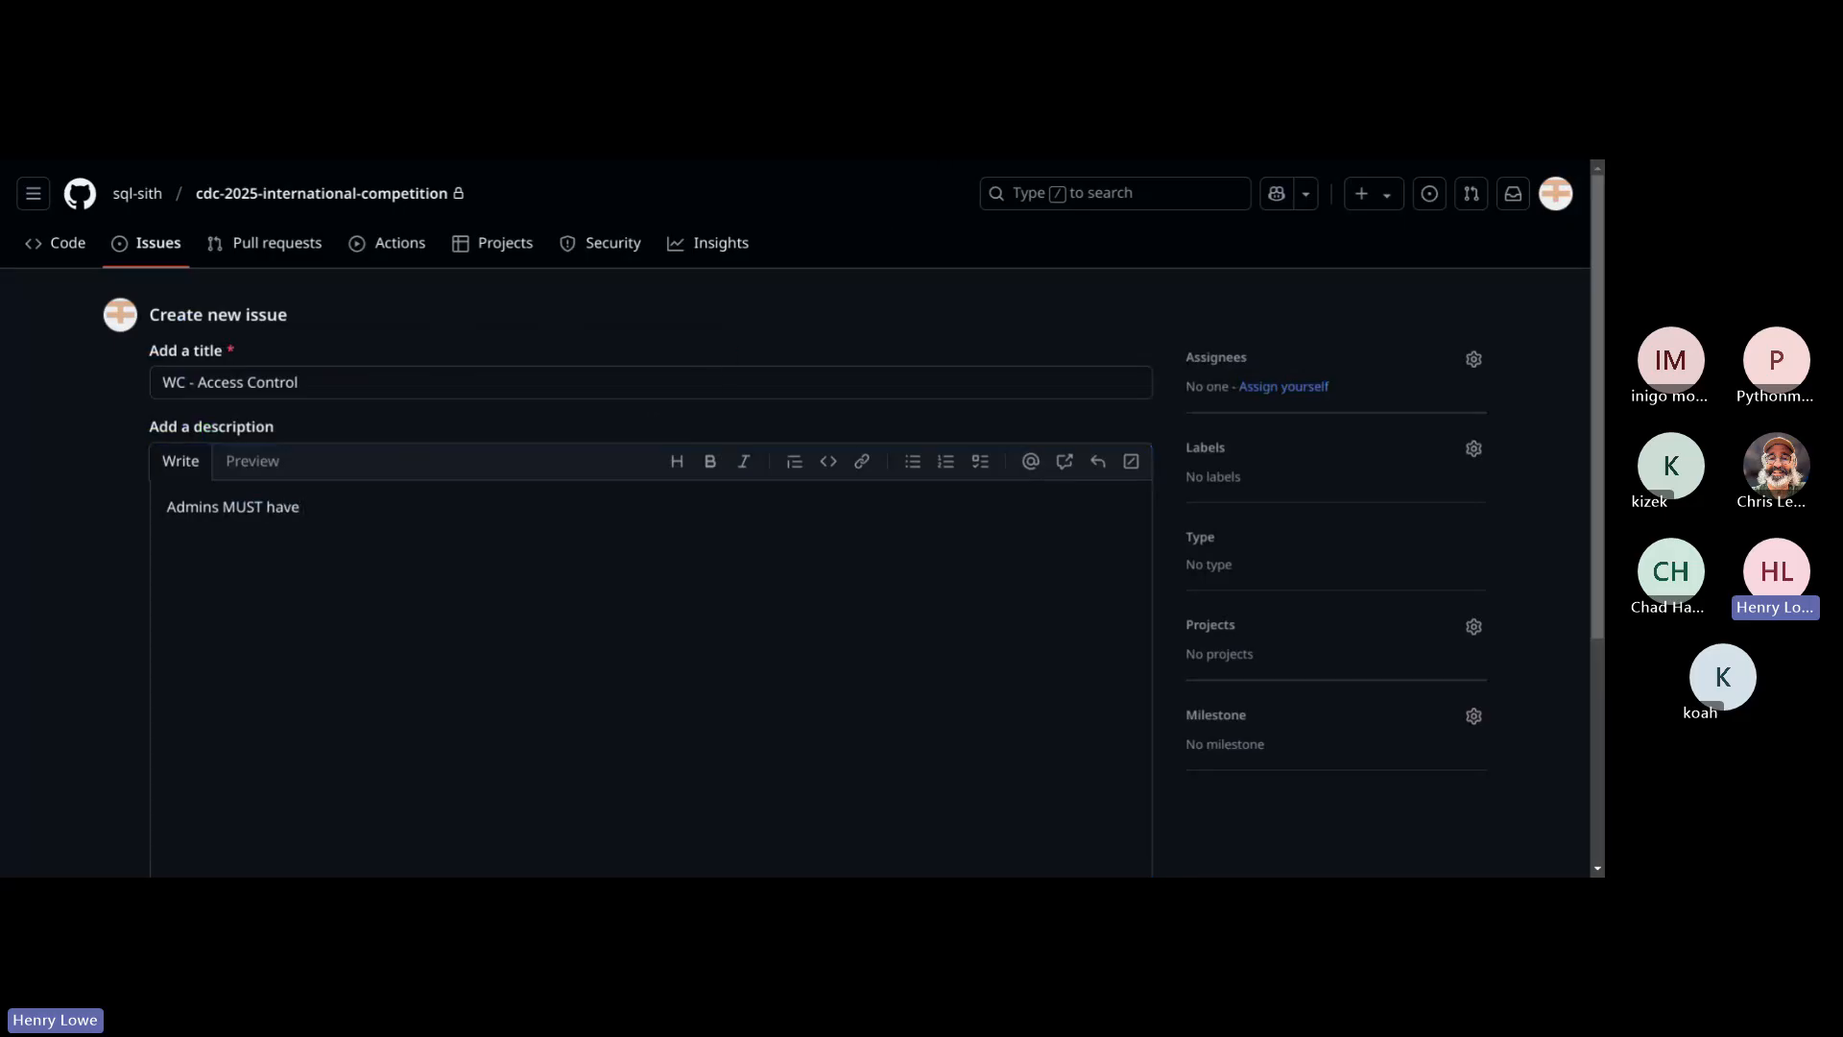
key(alt+Tab)
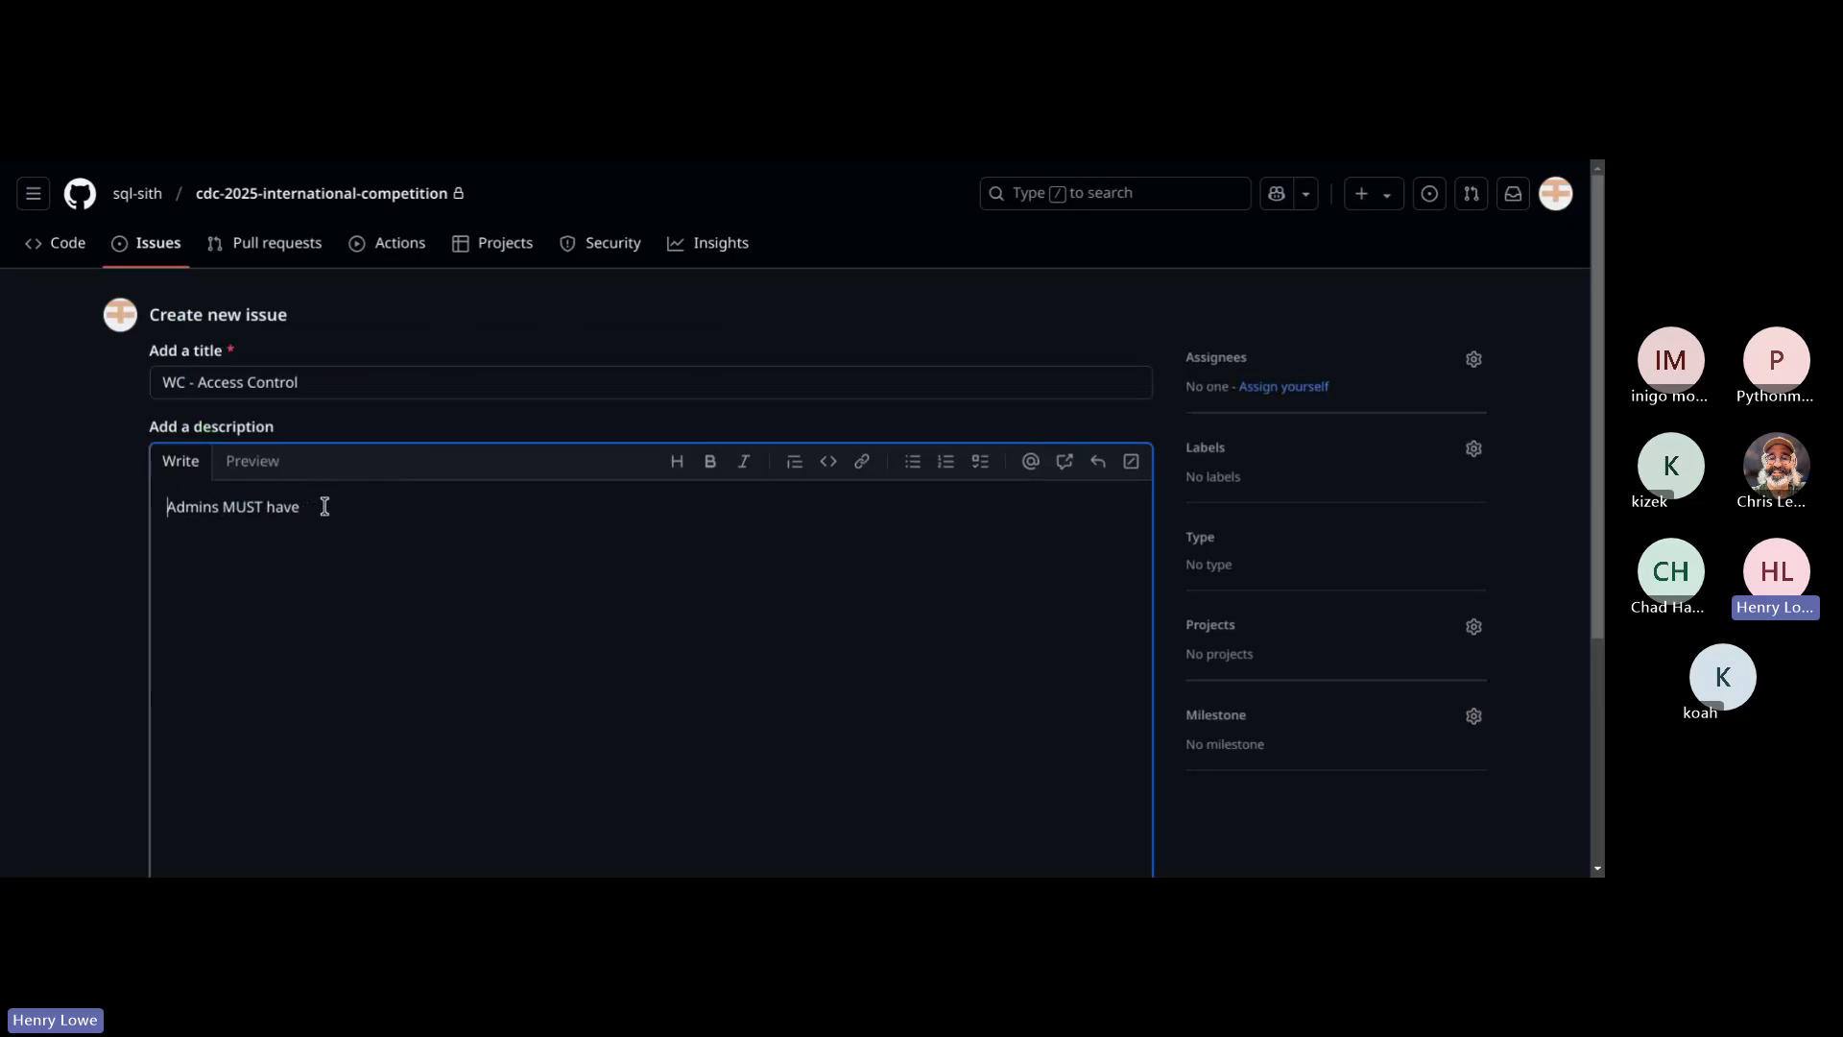
text(IT)
key(End)
text(a)
key(BackSpace)
text(Admin )
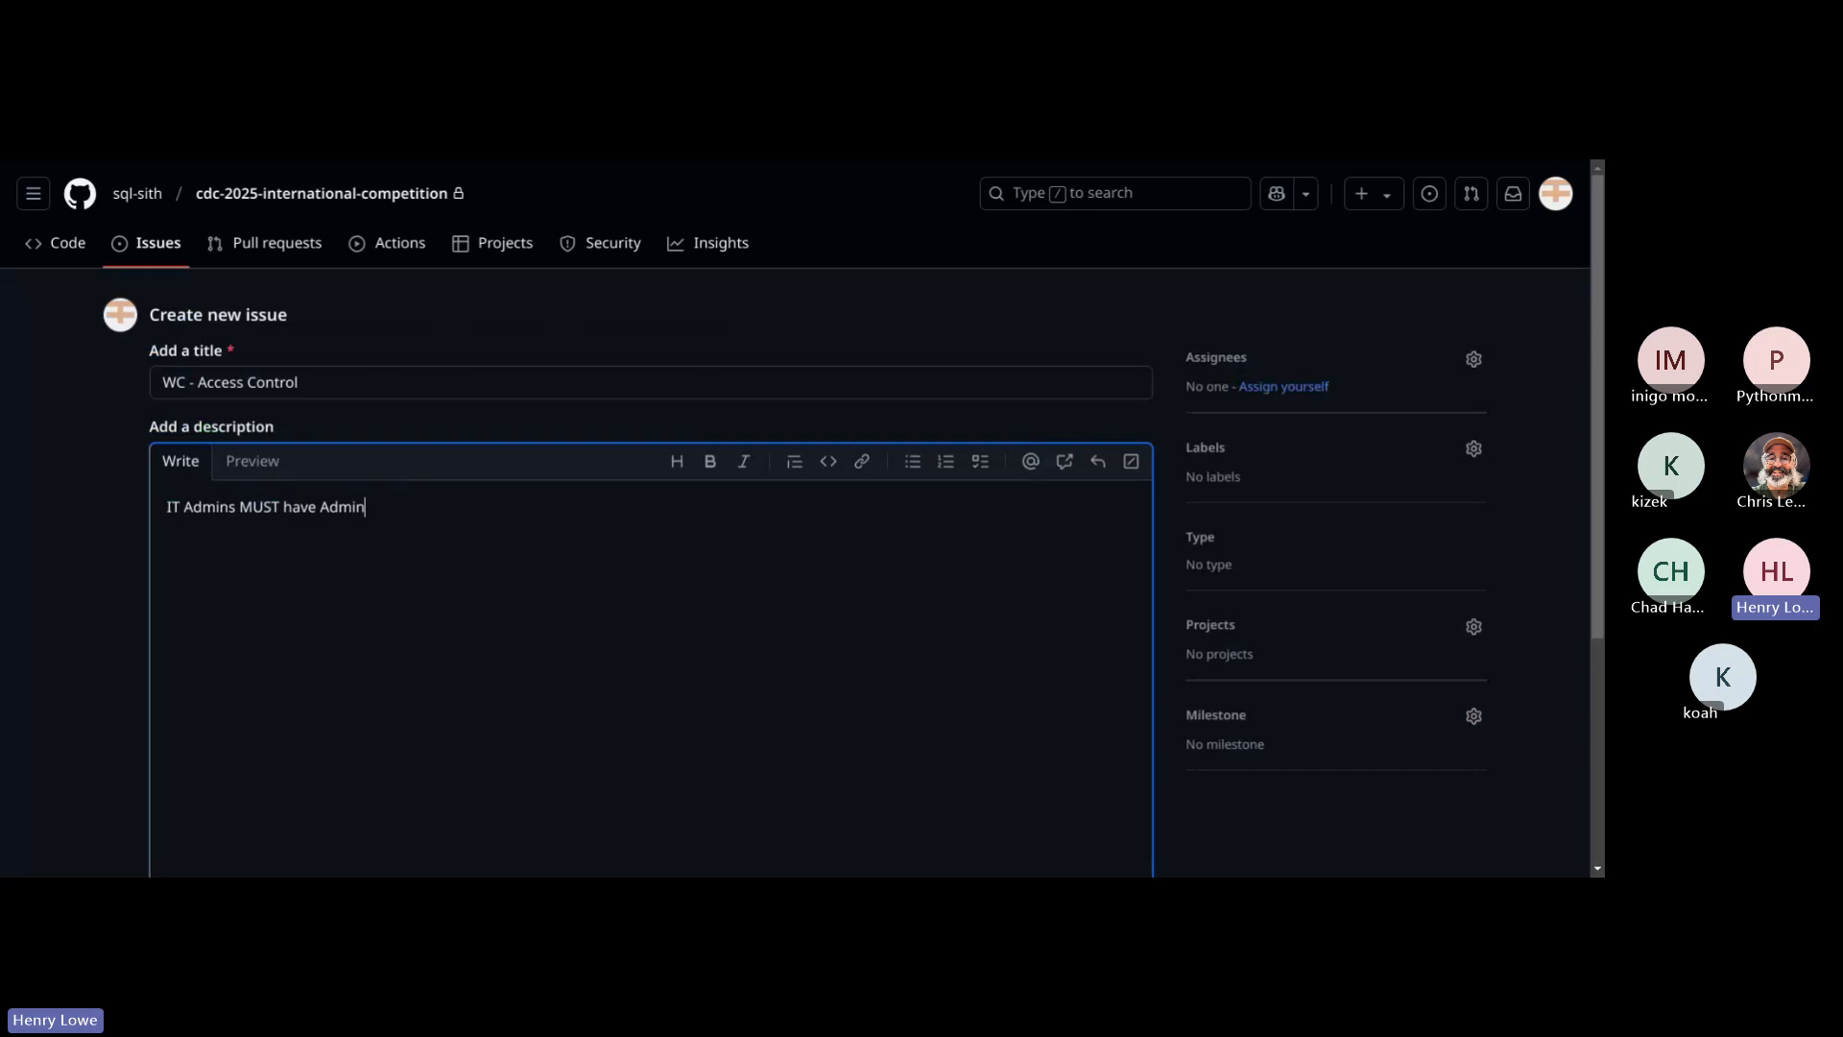
text(access.)
key(Return)
text(Least privilege?)
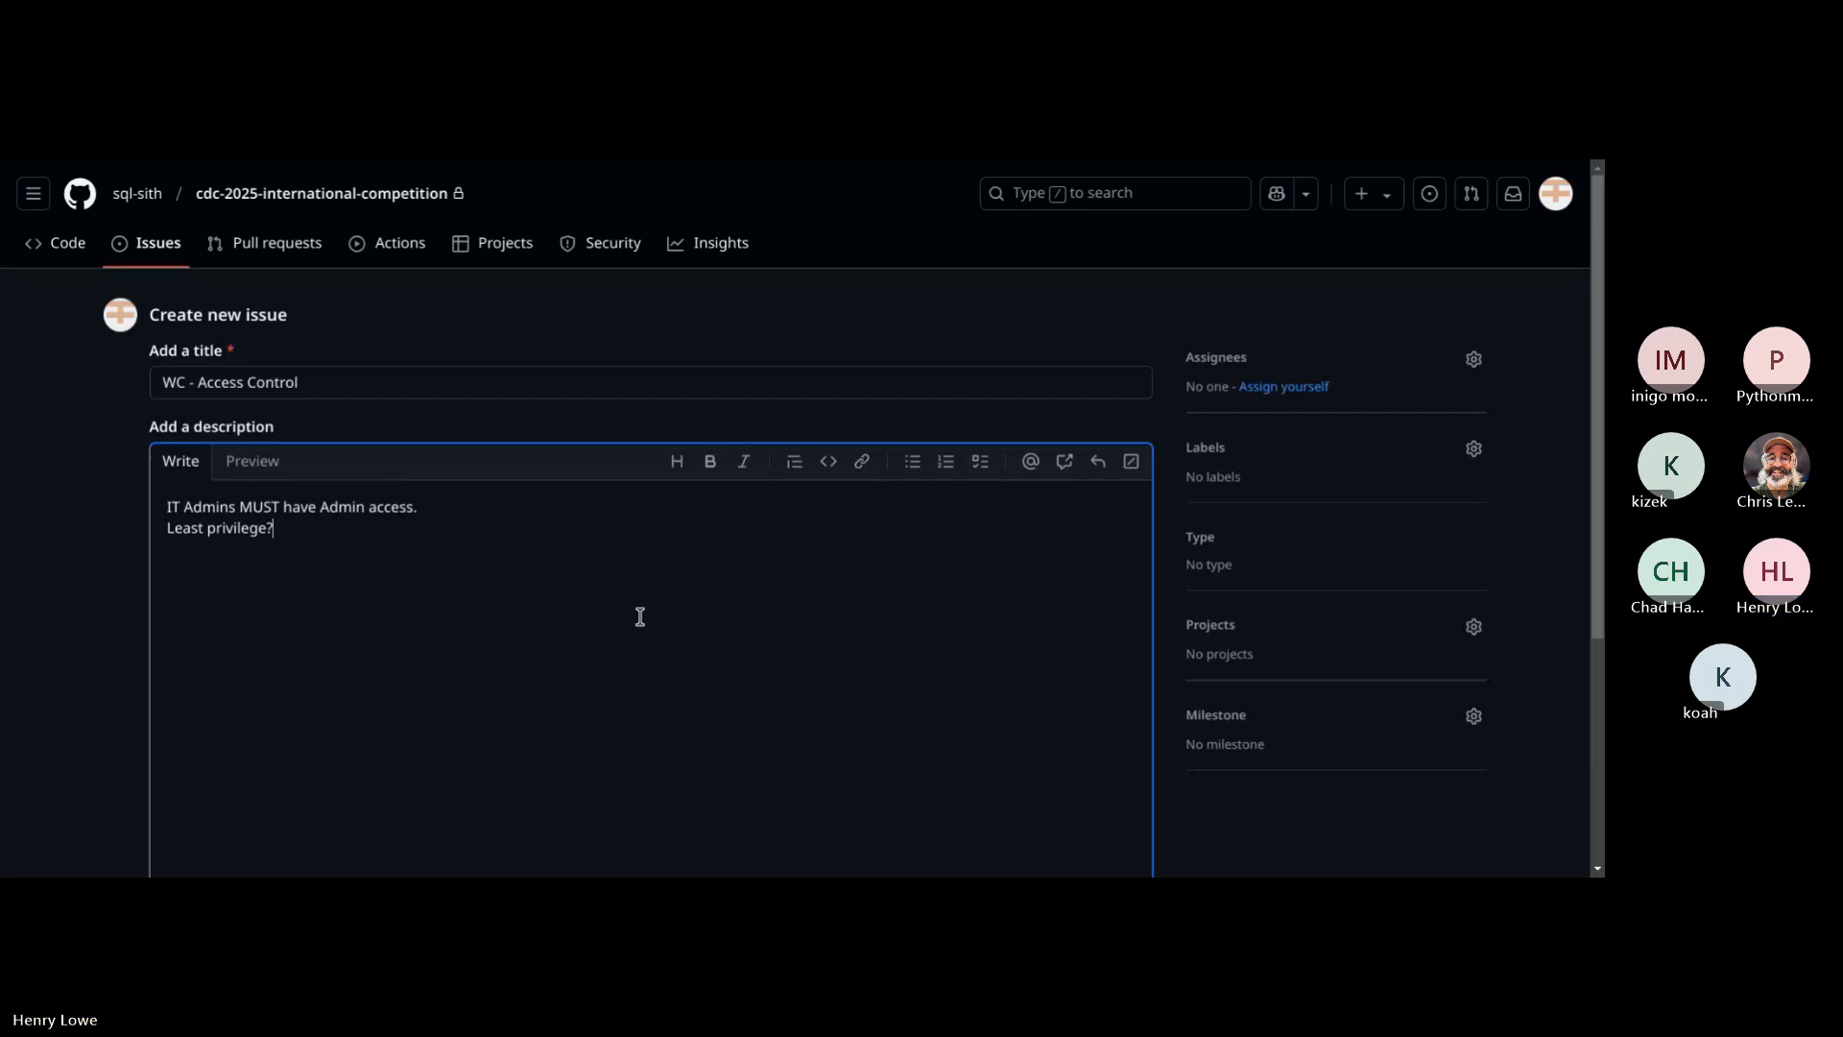
key(shift+Home)
key(BackSpace)
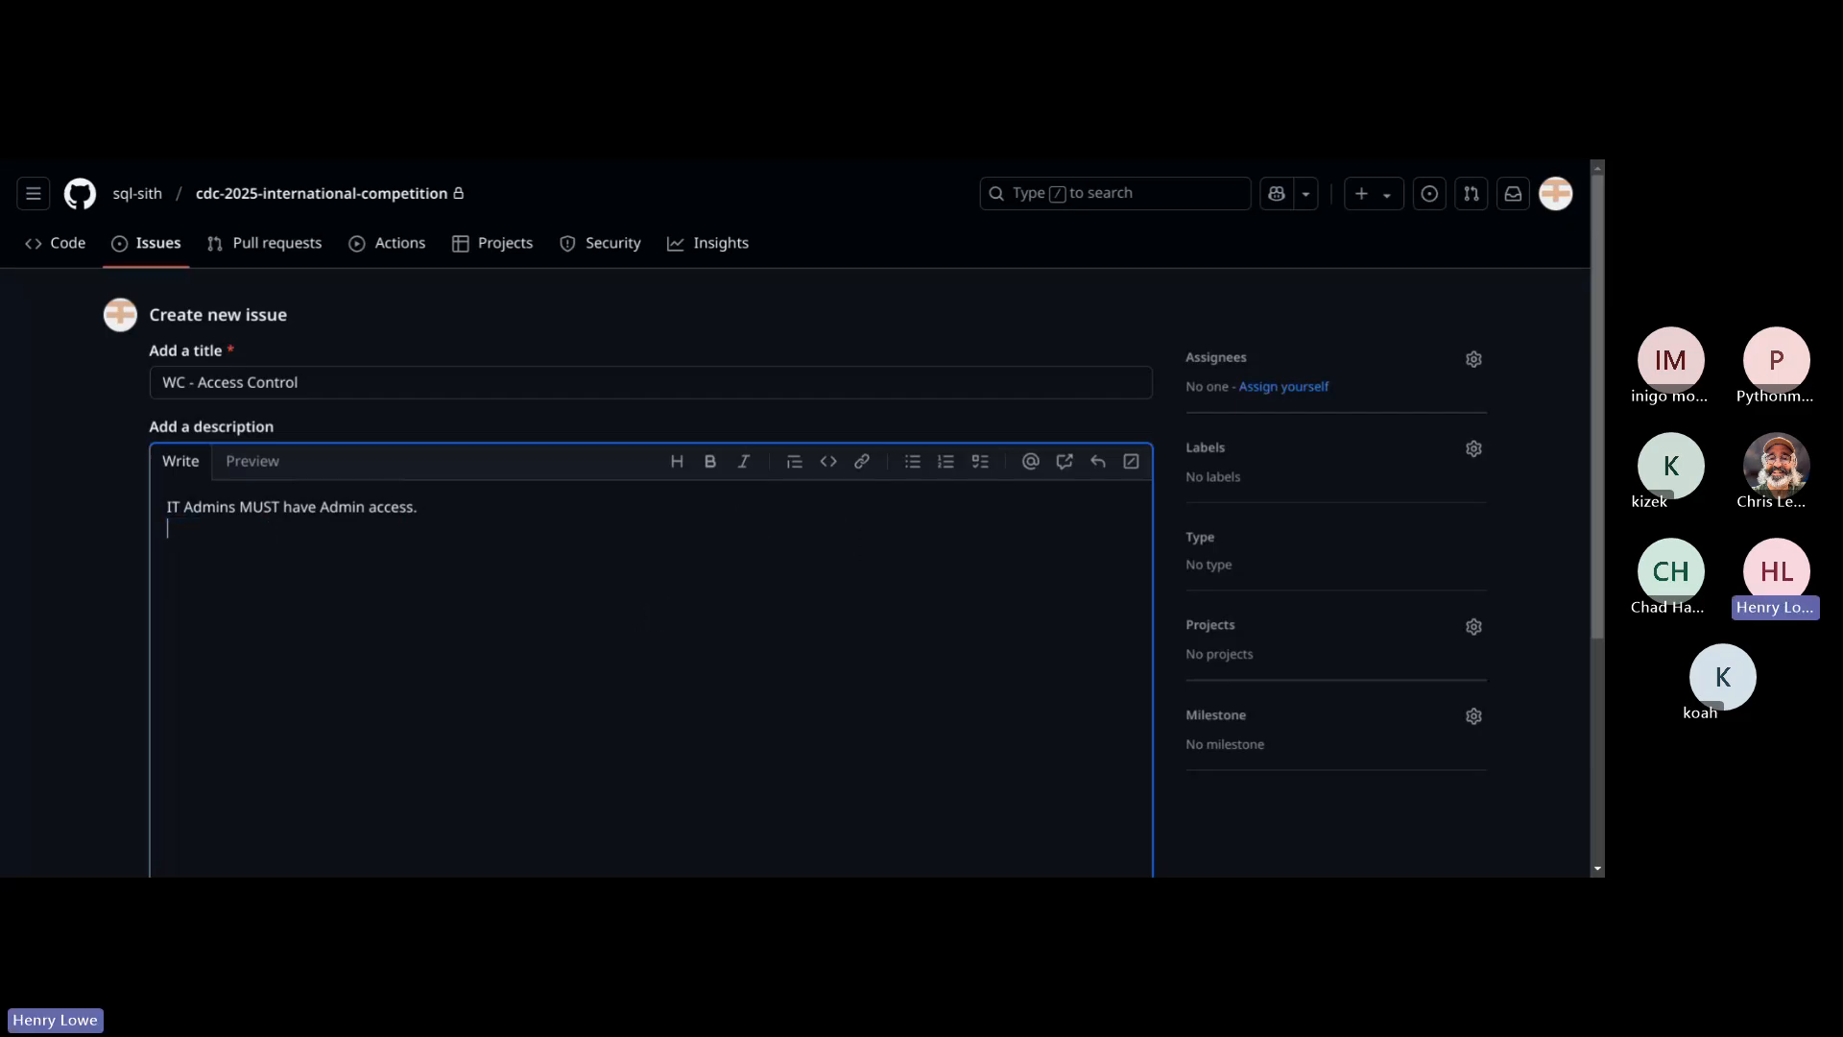
Step: Add "Incorporate least privilege philosophy." as the second line of the issue's description
text(Incorporate least privilege philos)
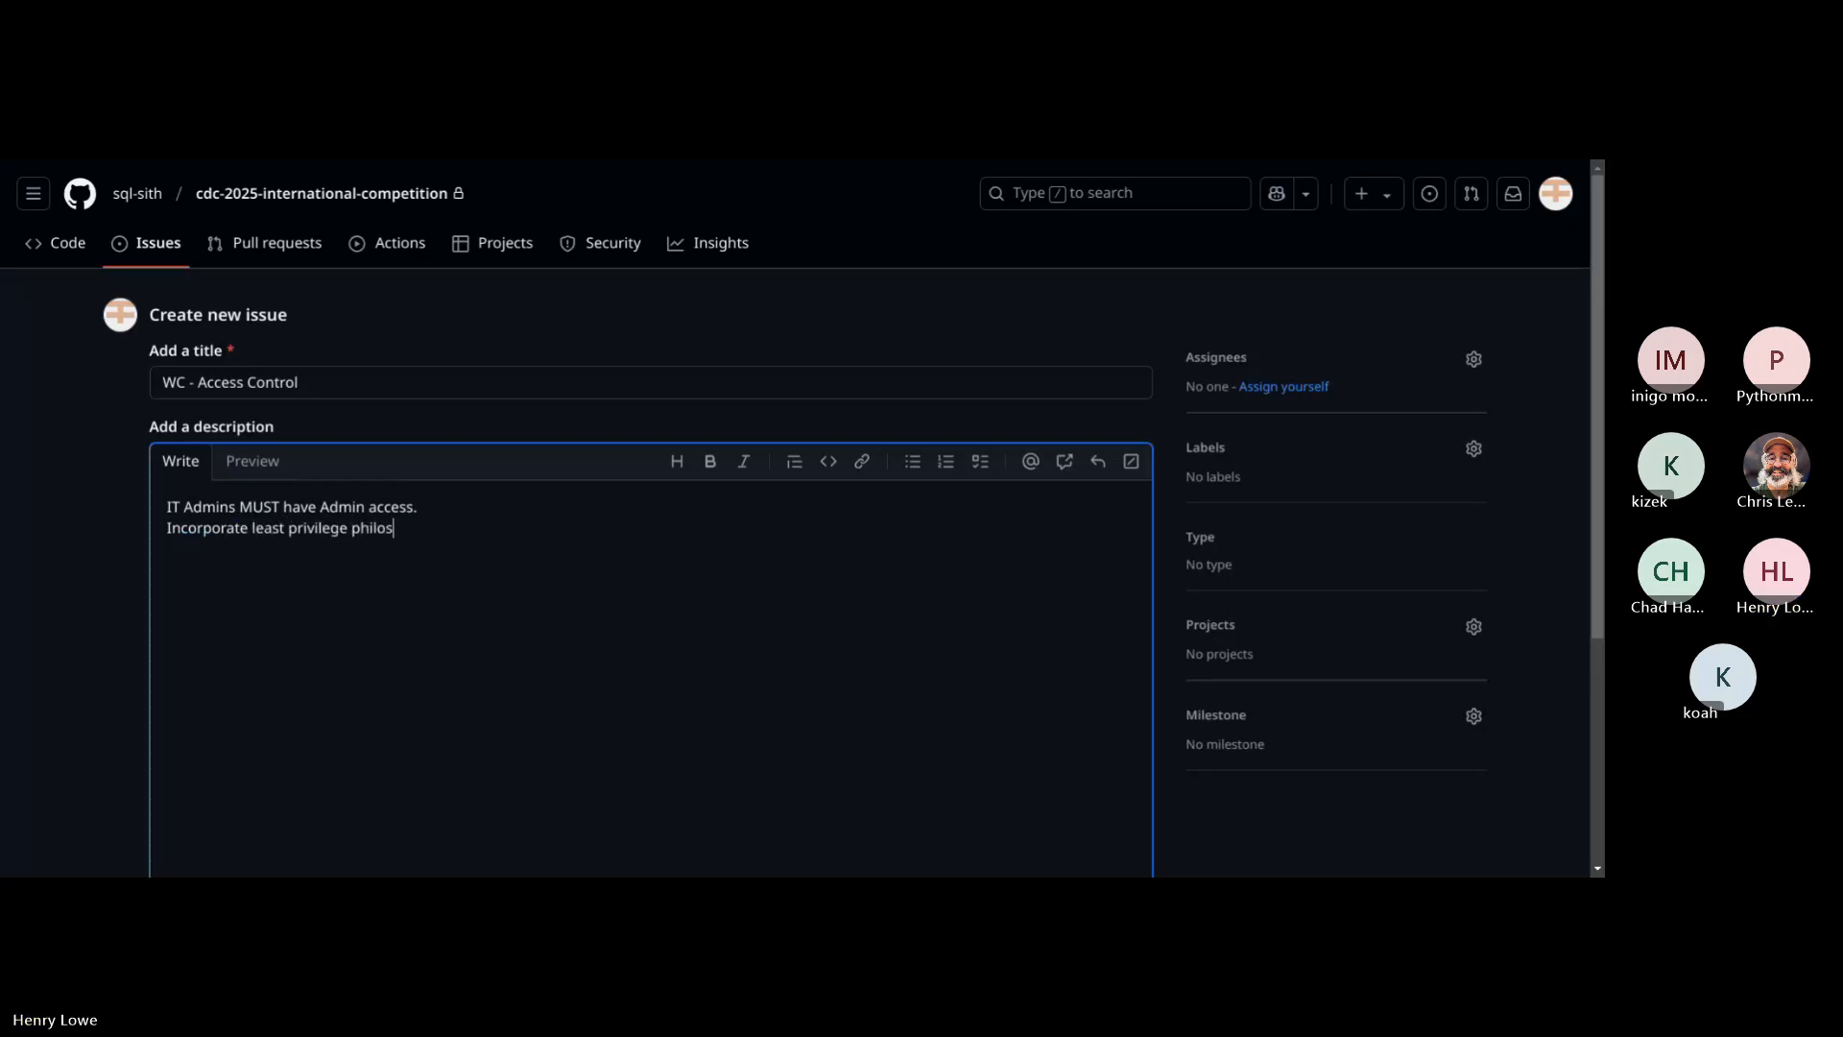
text(ophy.)
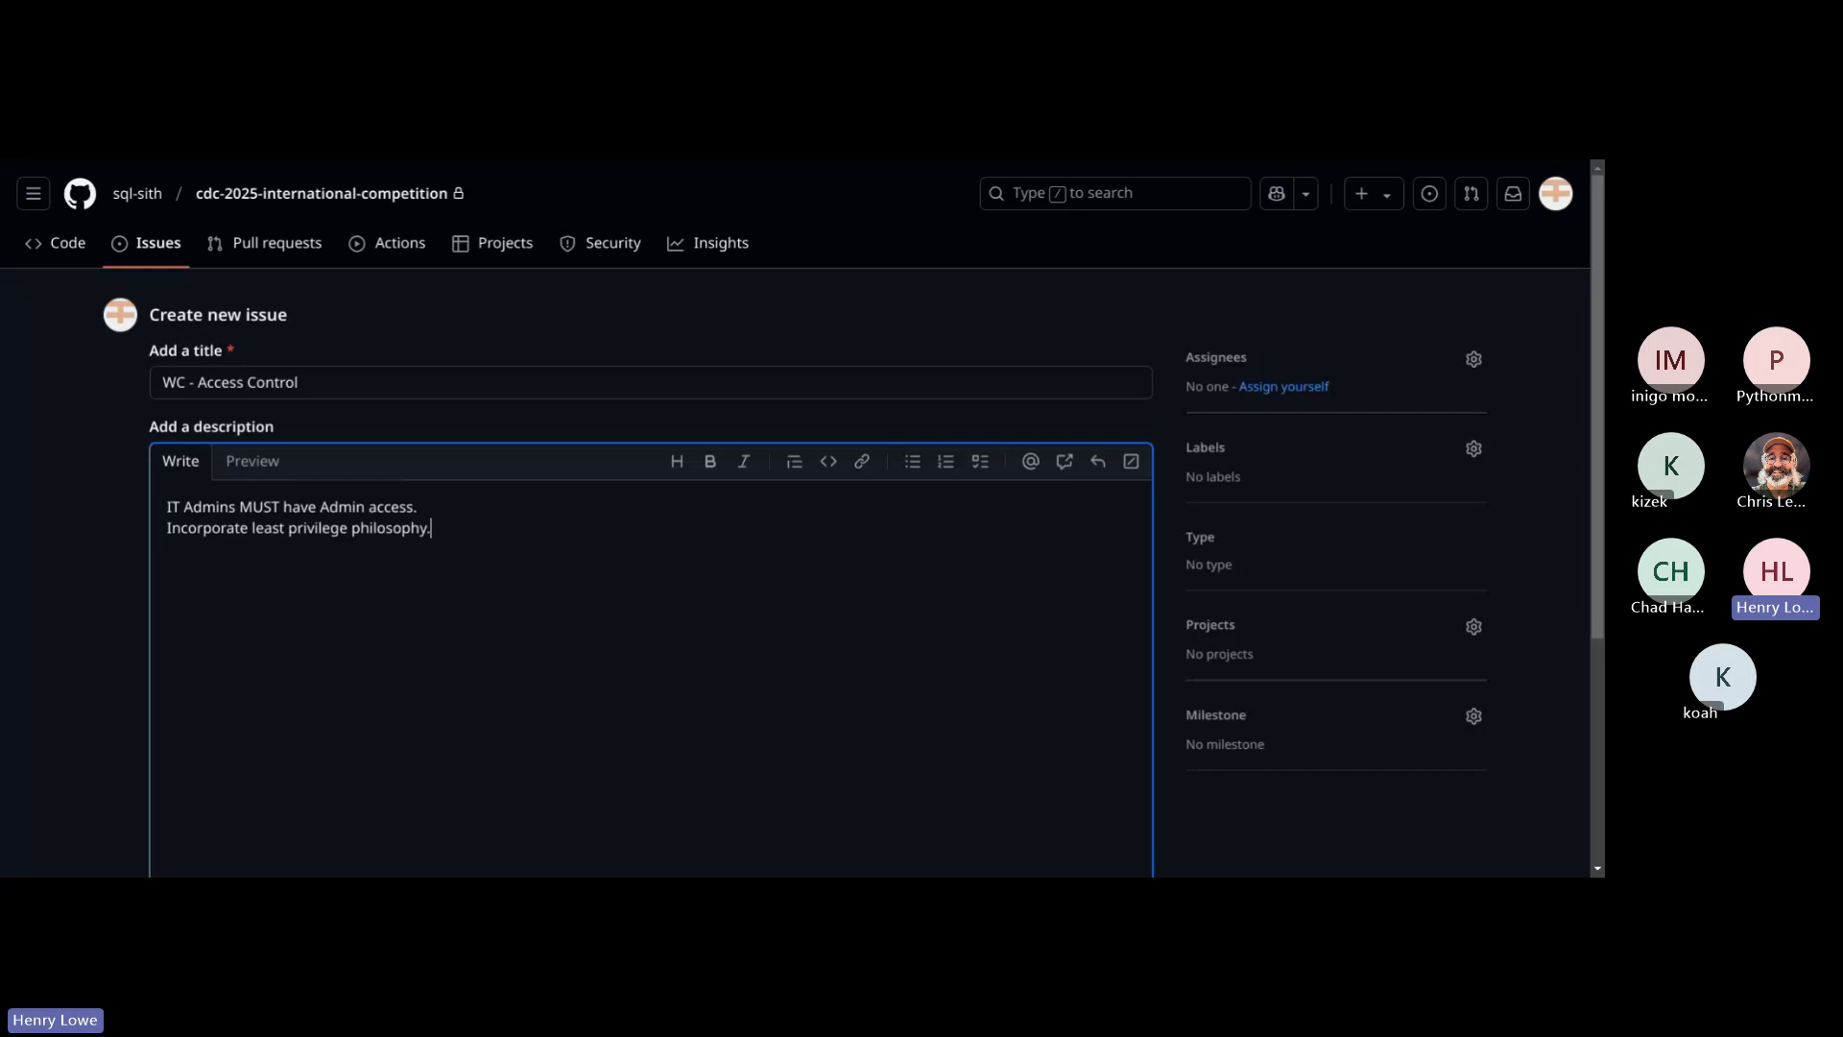
key(Return)
Step: Apply the "wc server" label to the "WC - Access Control" issue and create it
click(1474, 449)
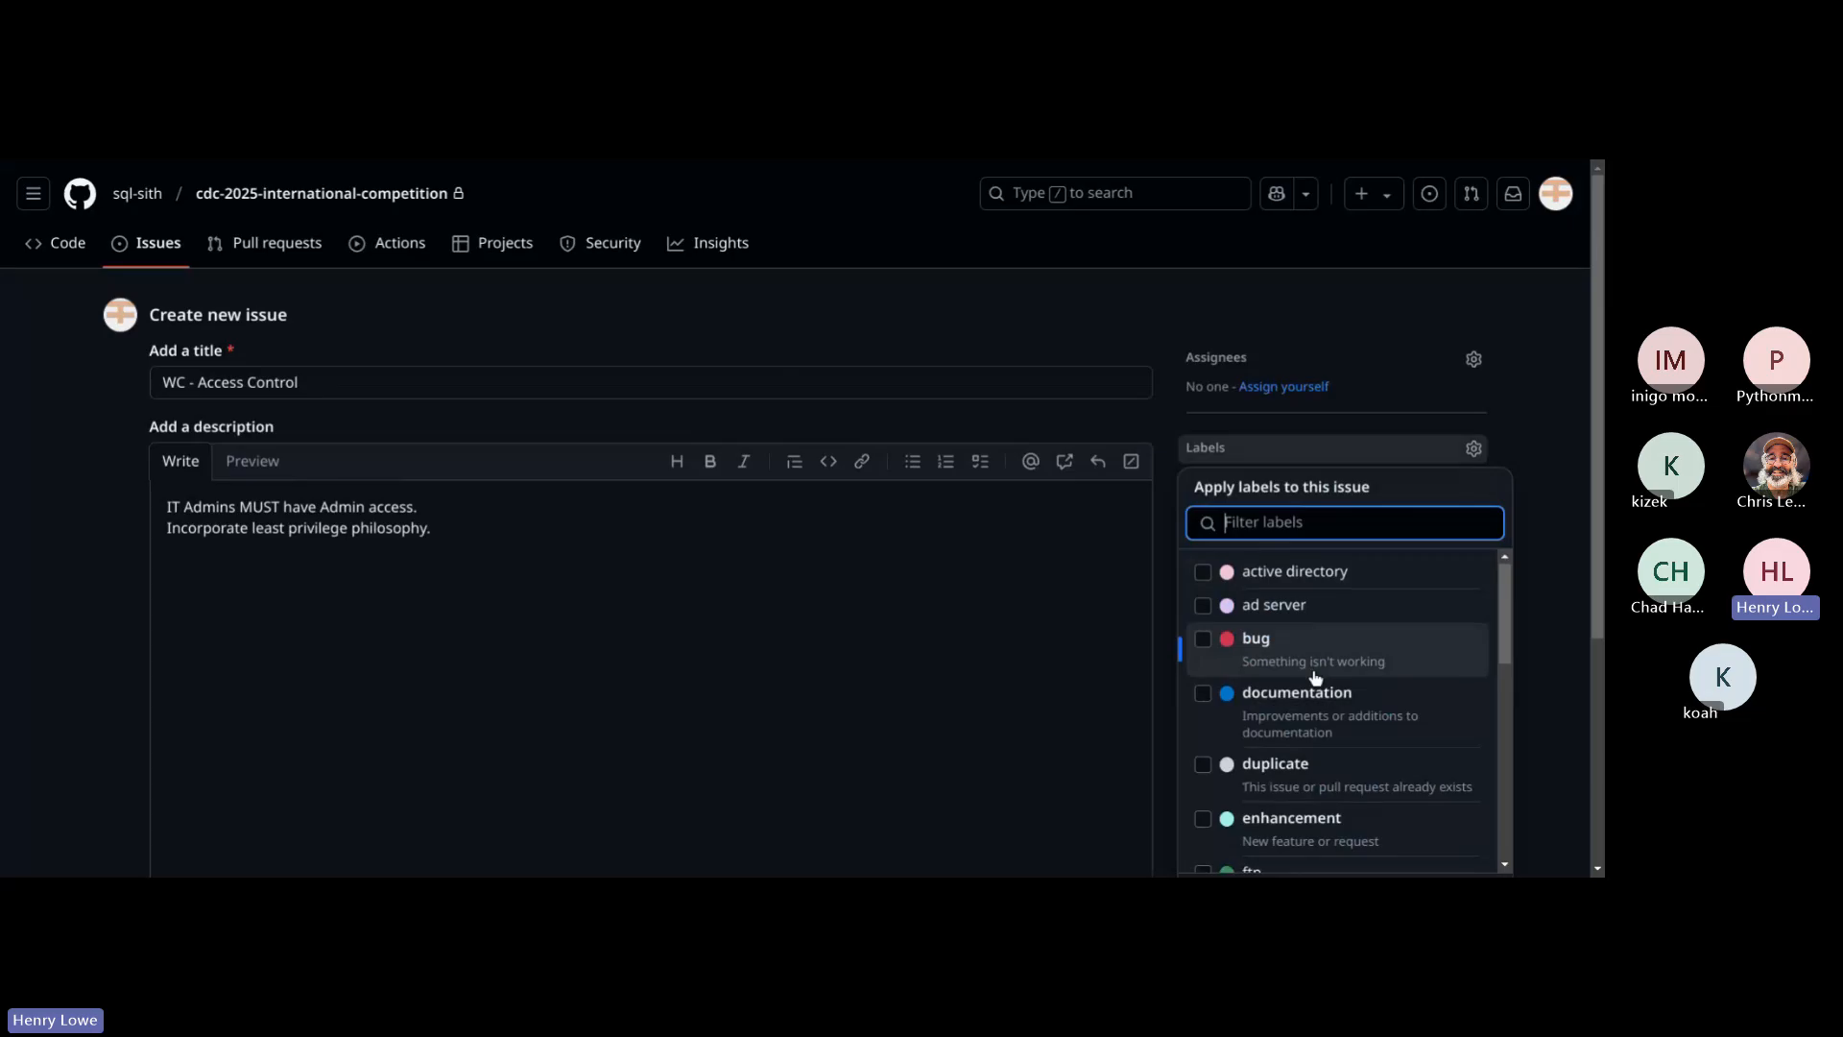
scroll(1316, 678, down, 5)
scroll(1314, 676, down, 3)
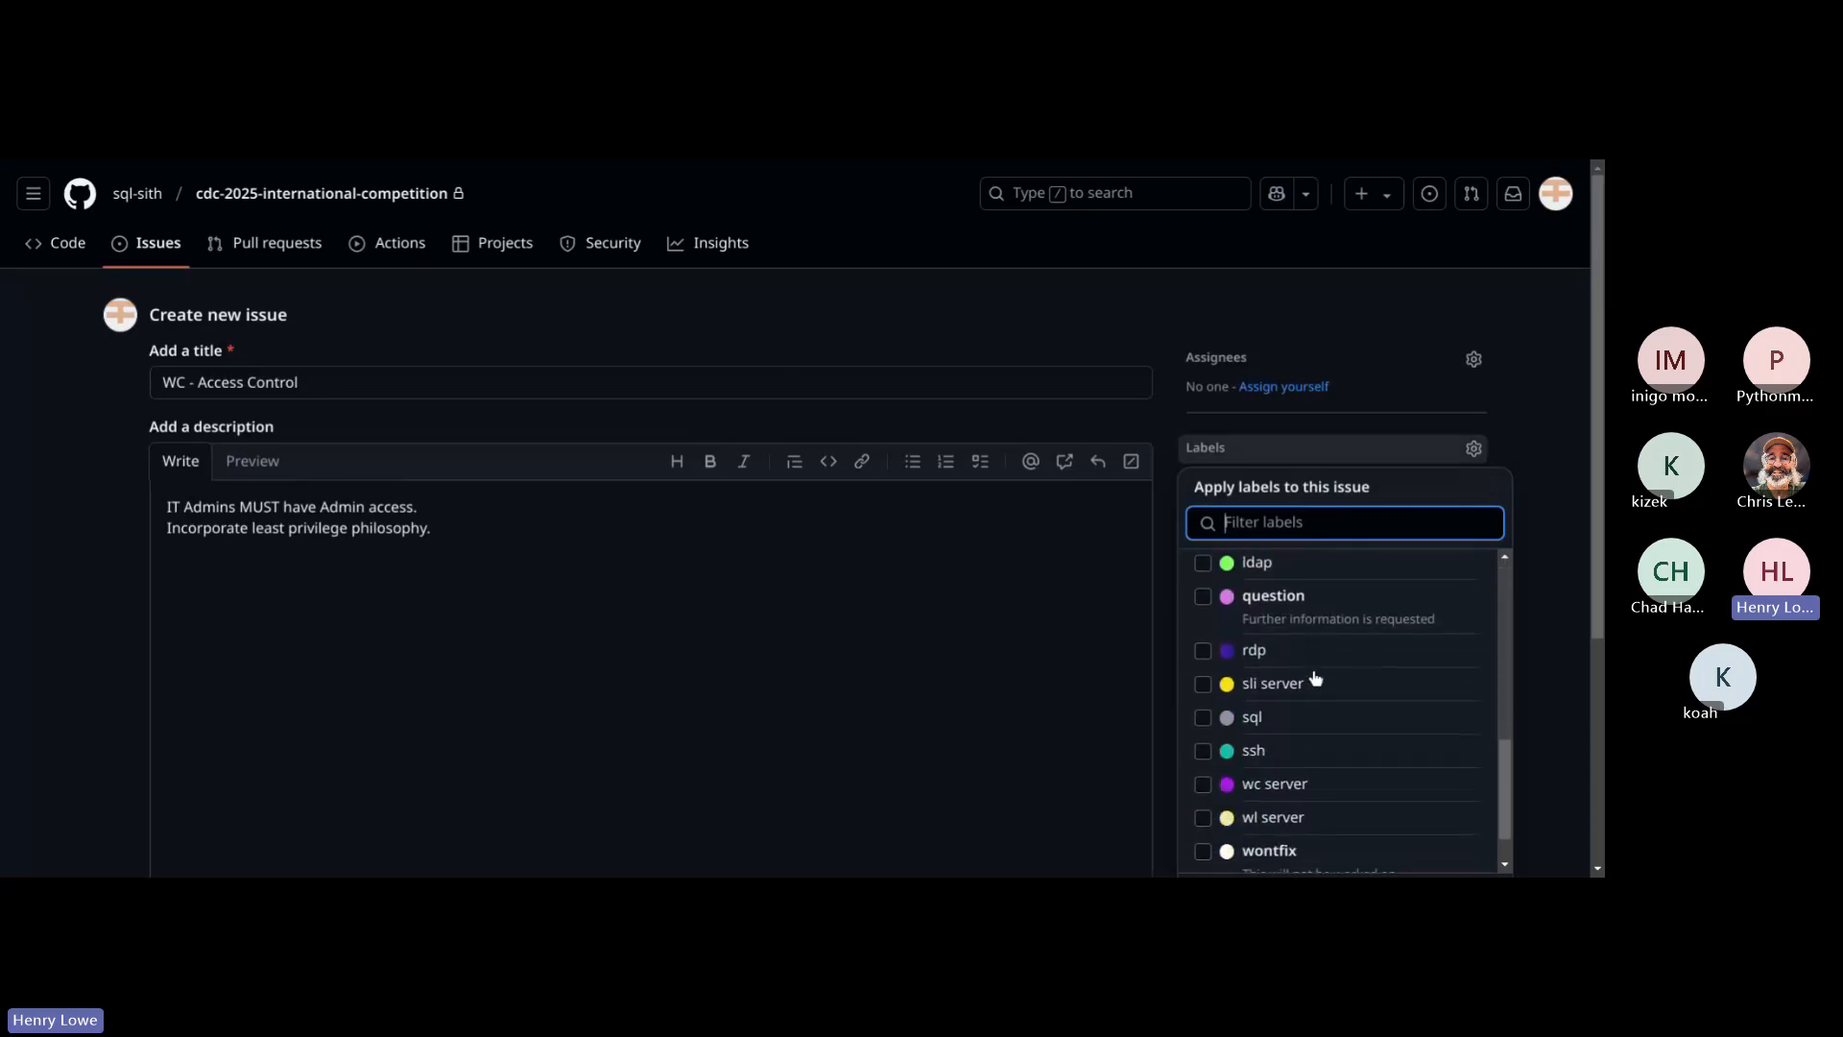
click(1282, 726)
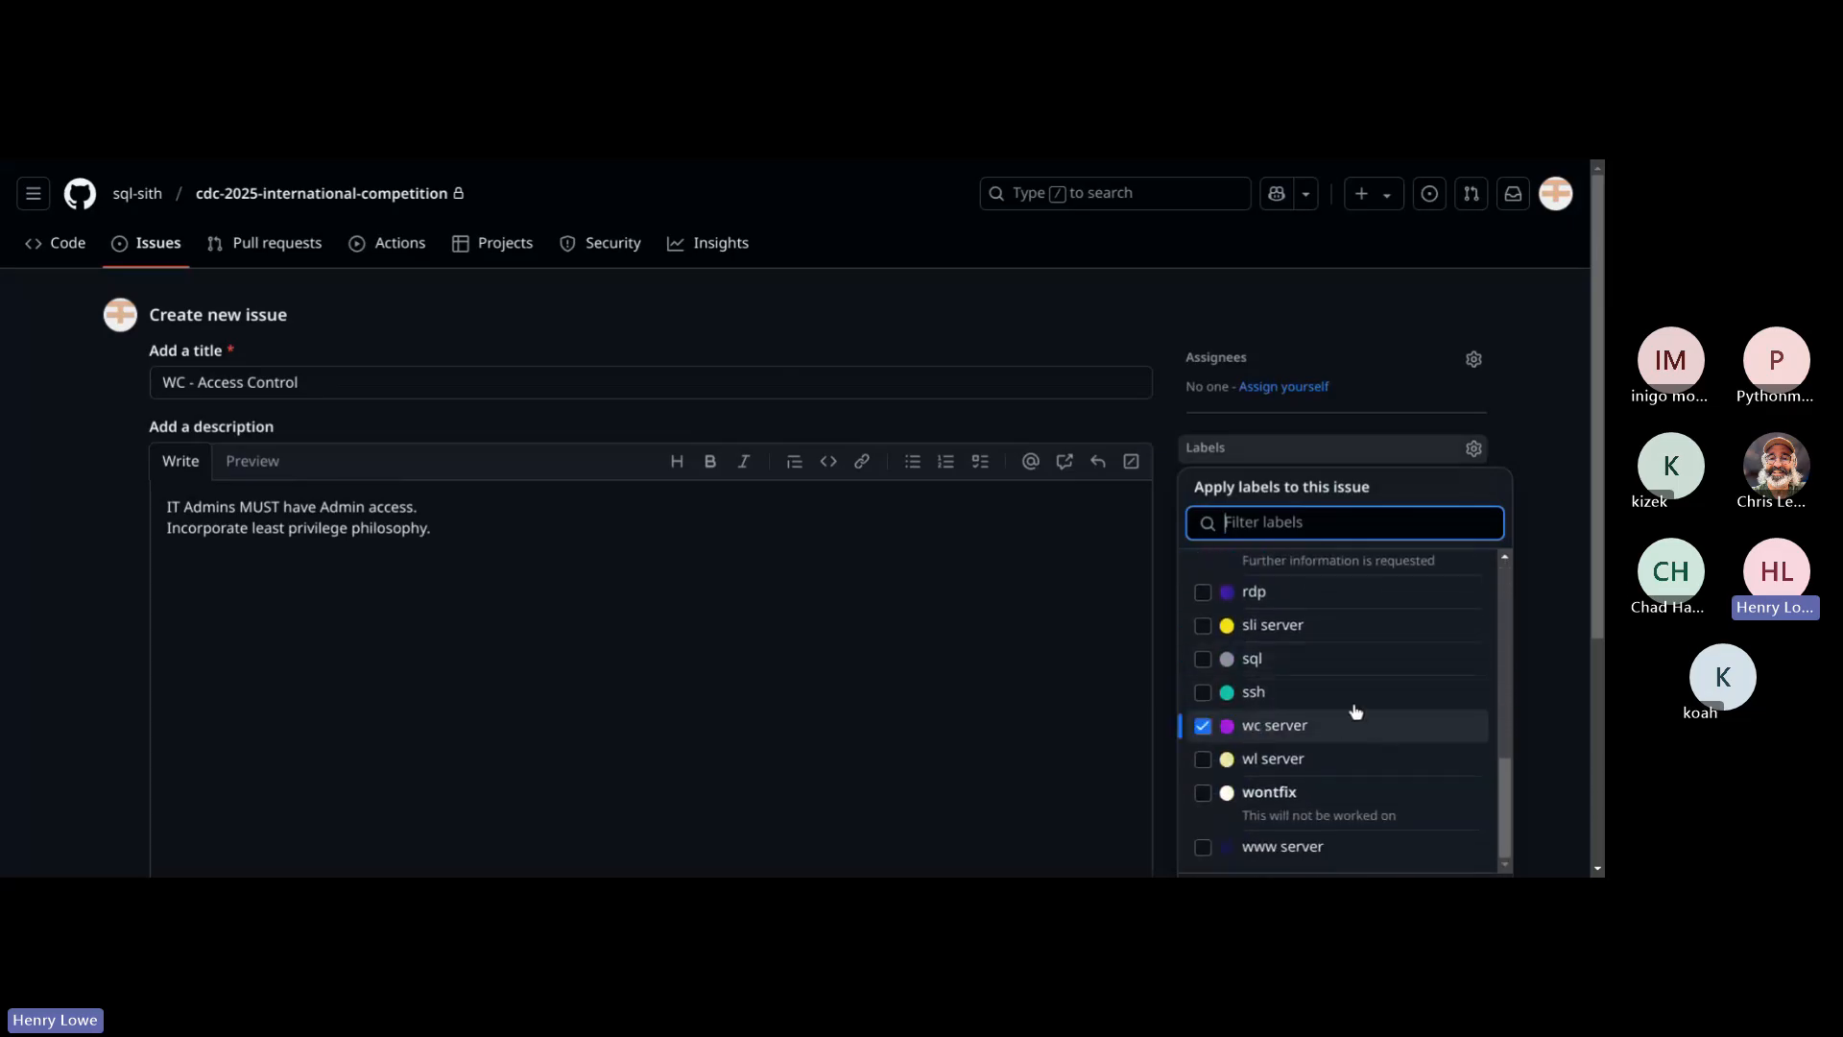
scroll(1302, 726, up, 5)
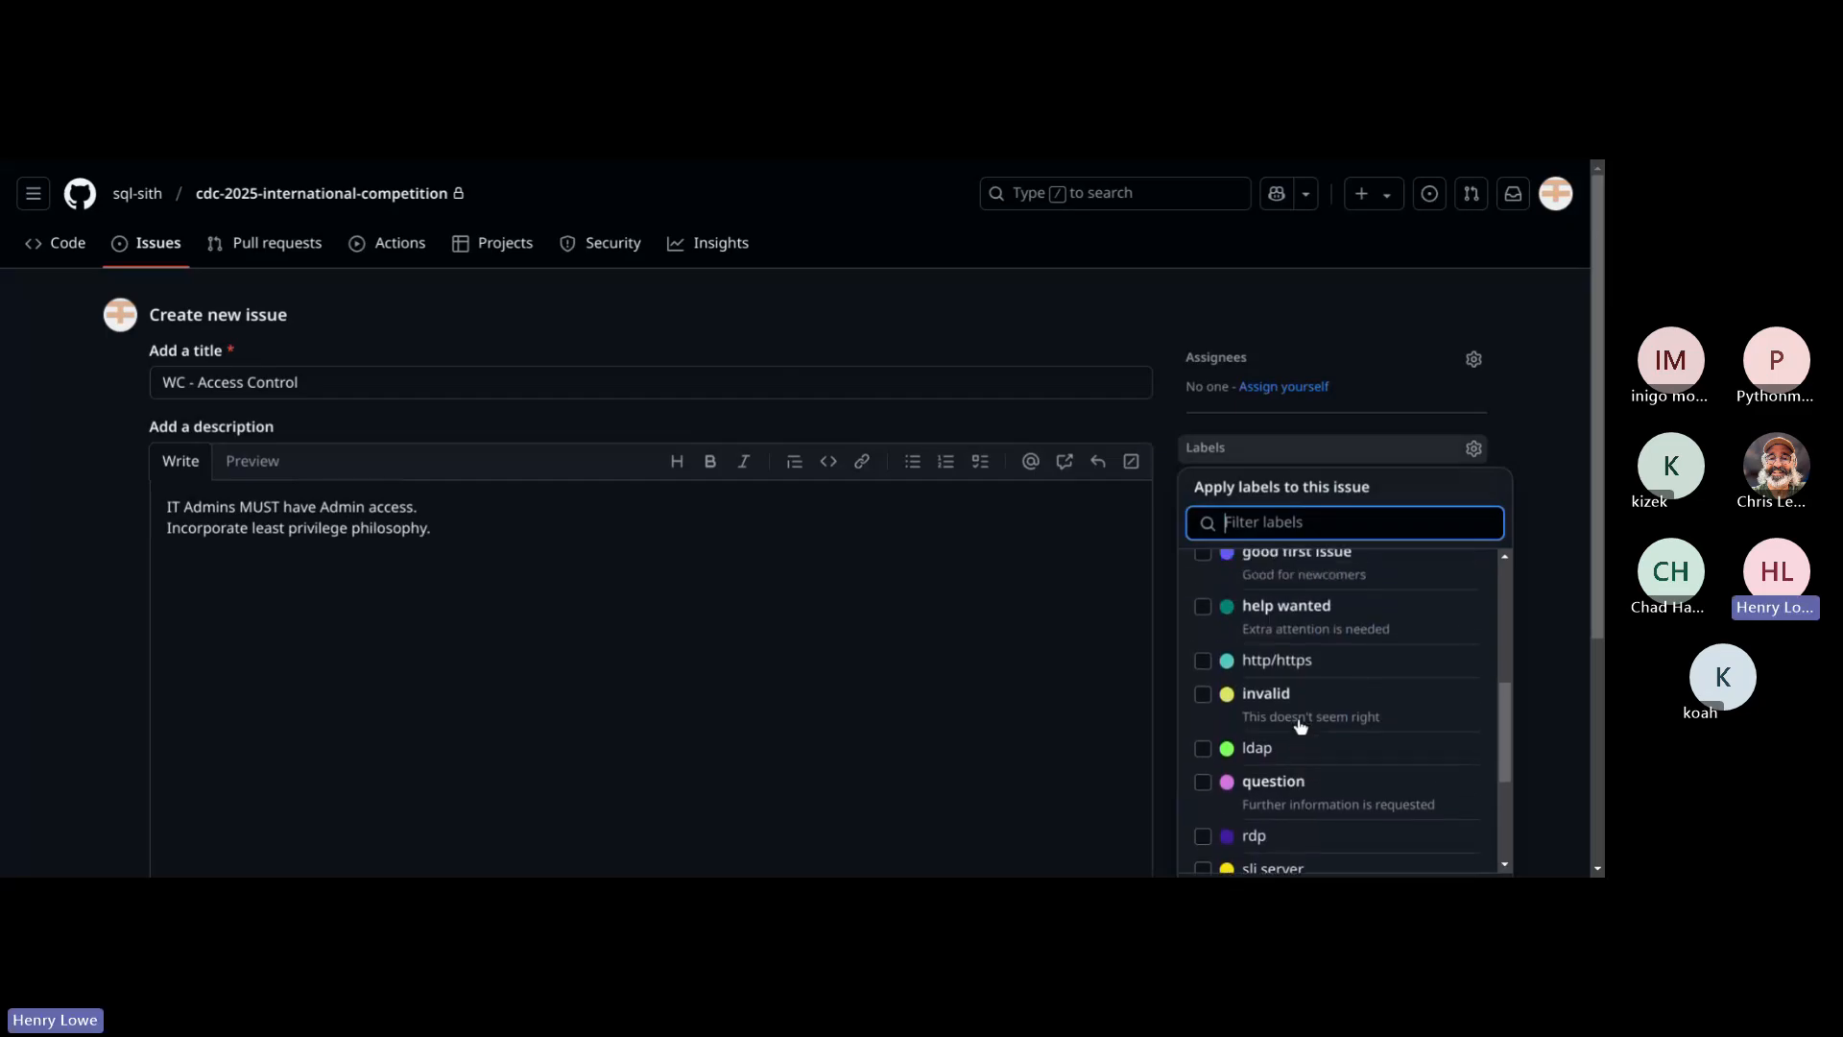
scroll(1302, 727, up, 4)
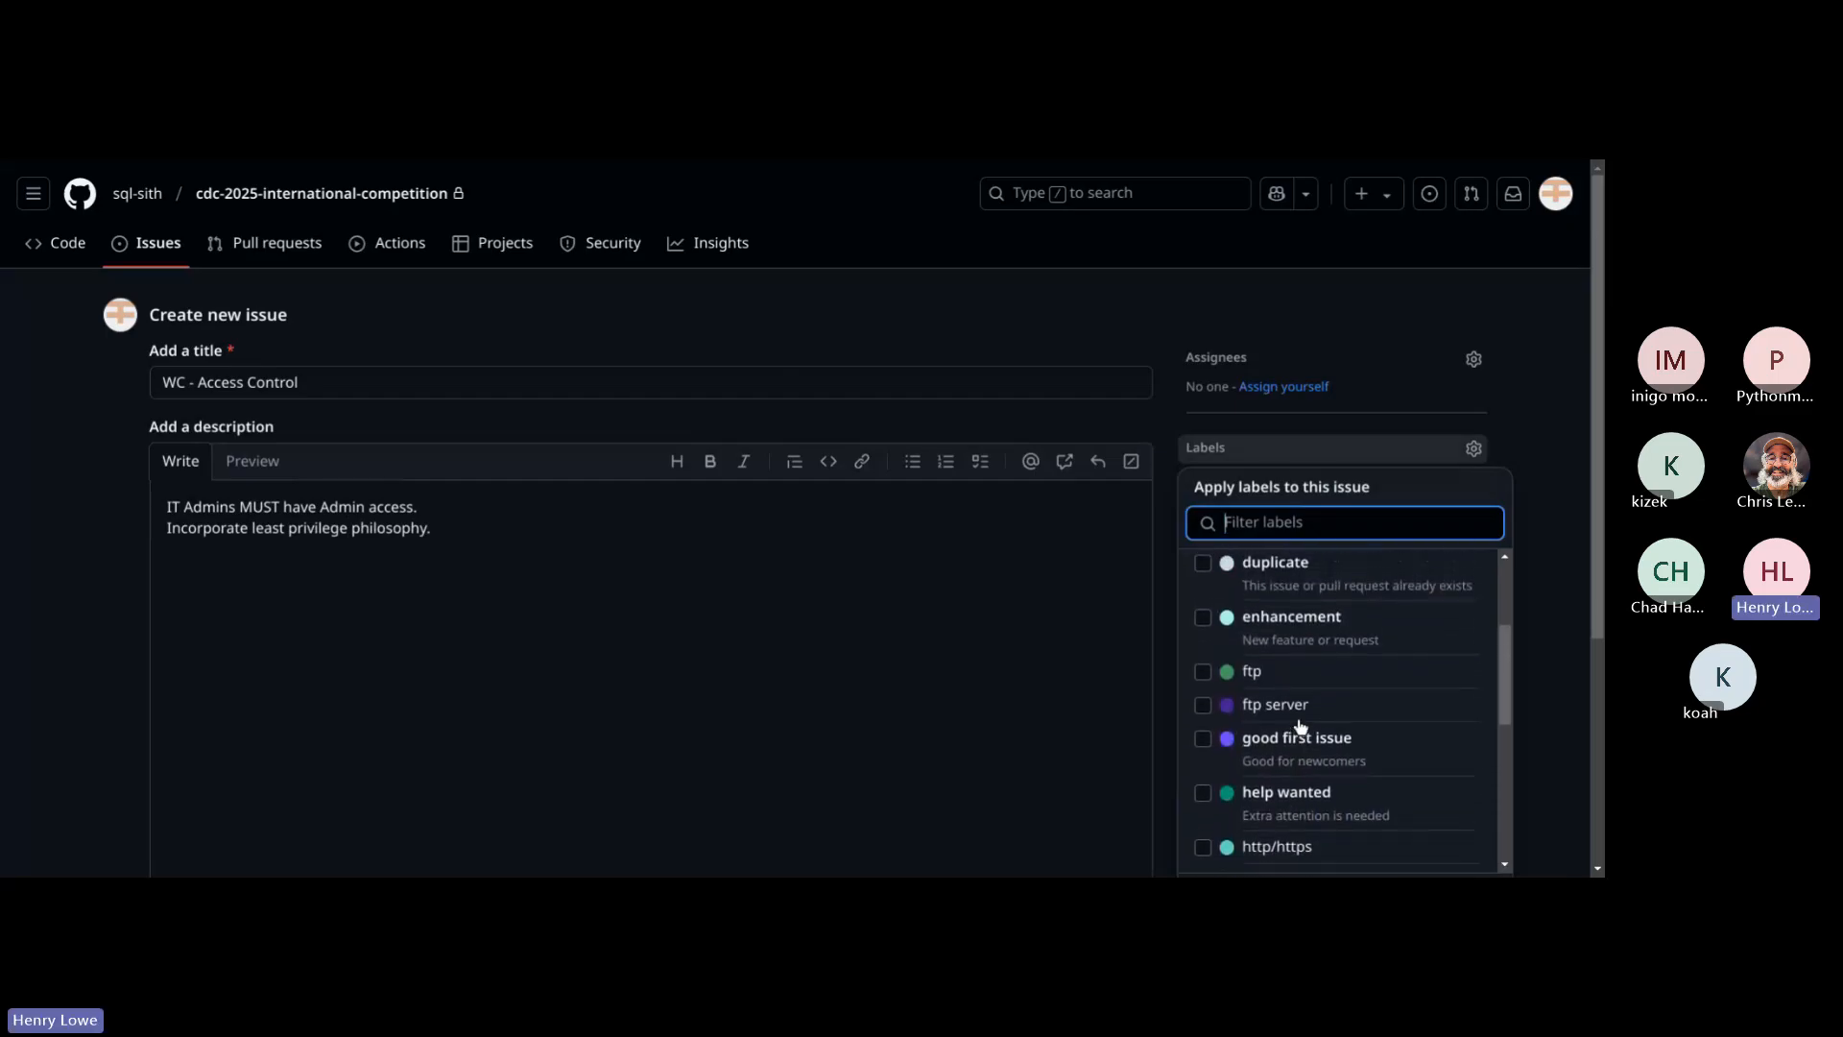
scroll(1302, 727, down, 8)
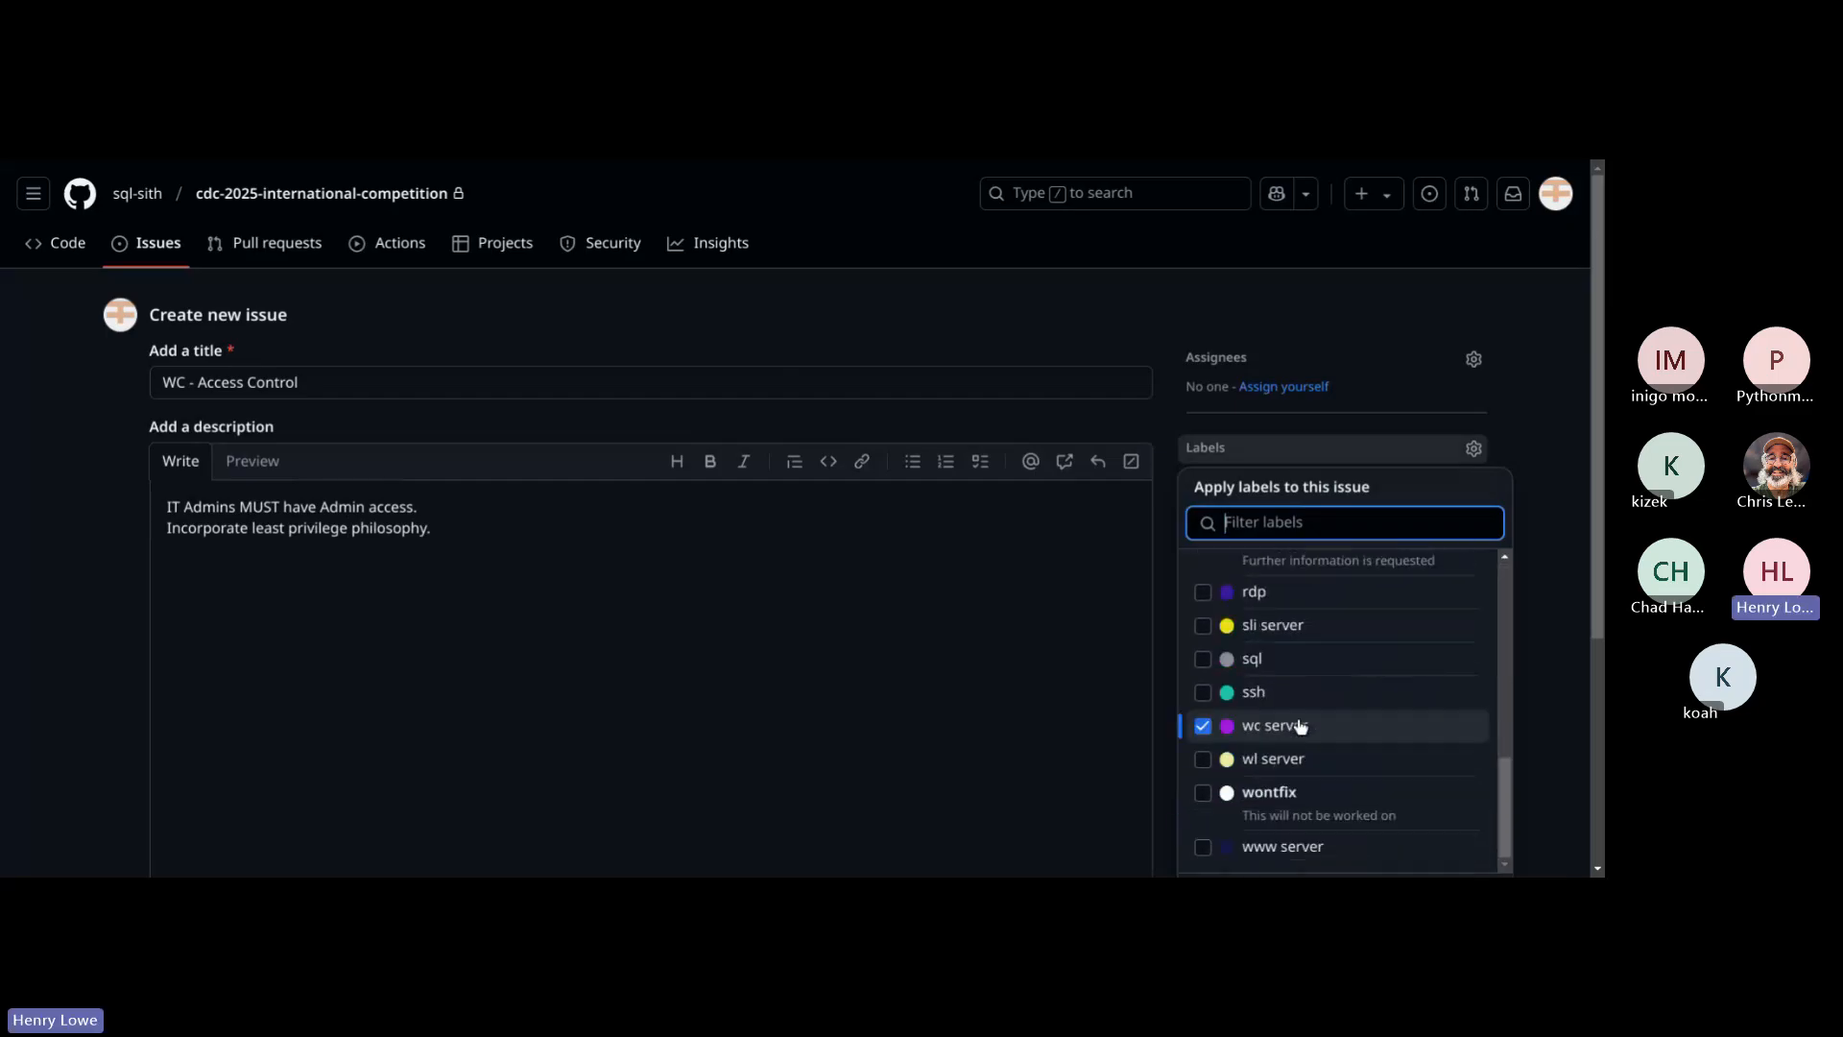
click(1549, 476)
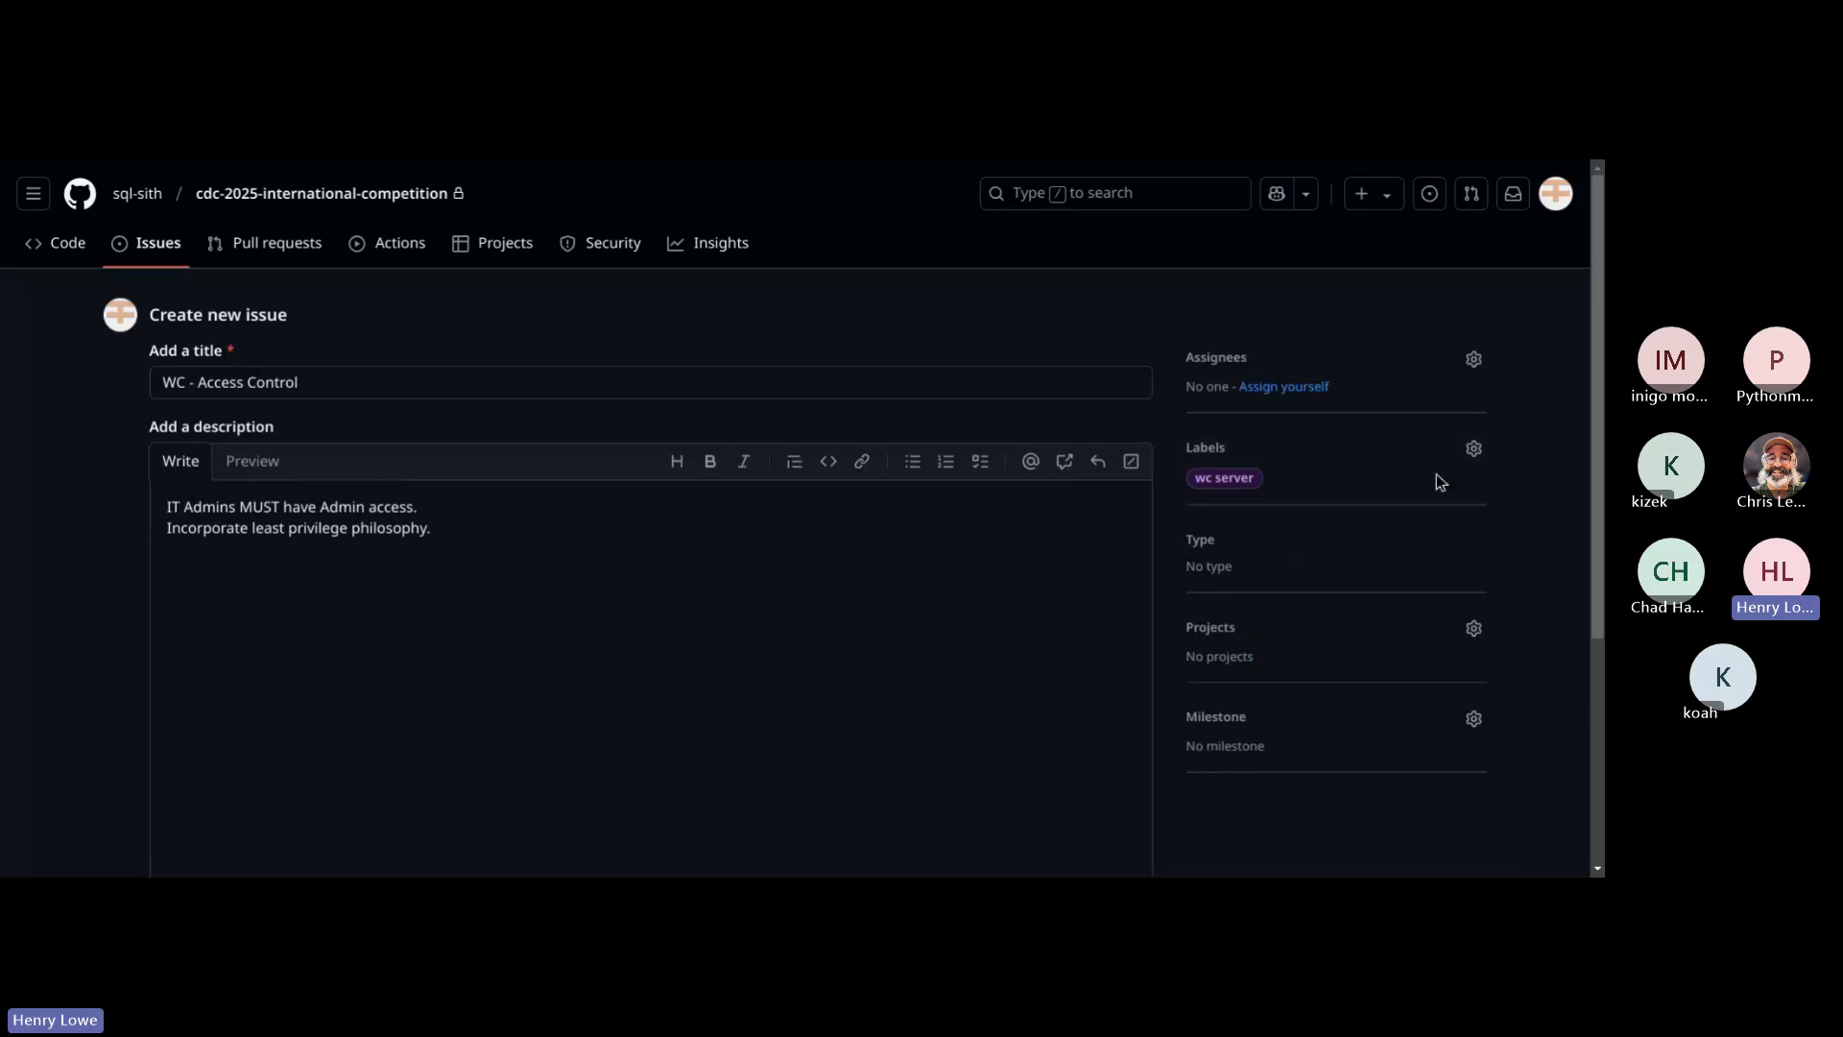
scroll(672, 562, down, 3)
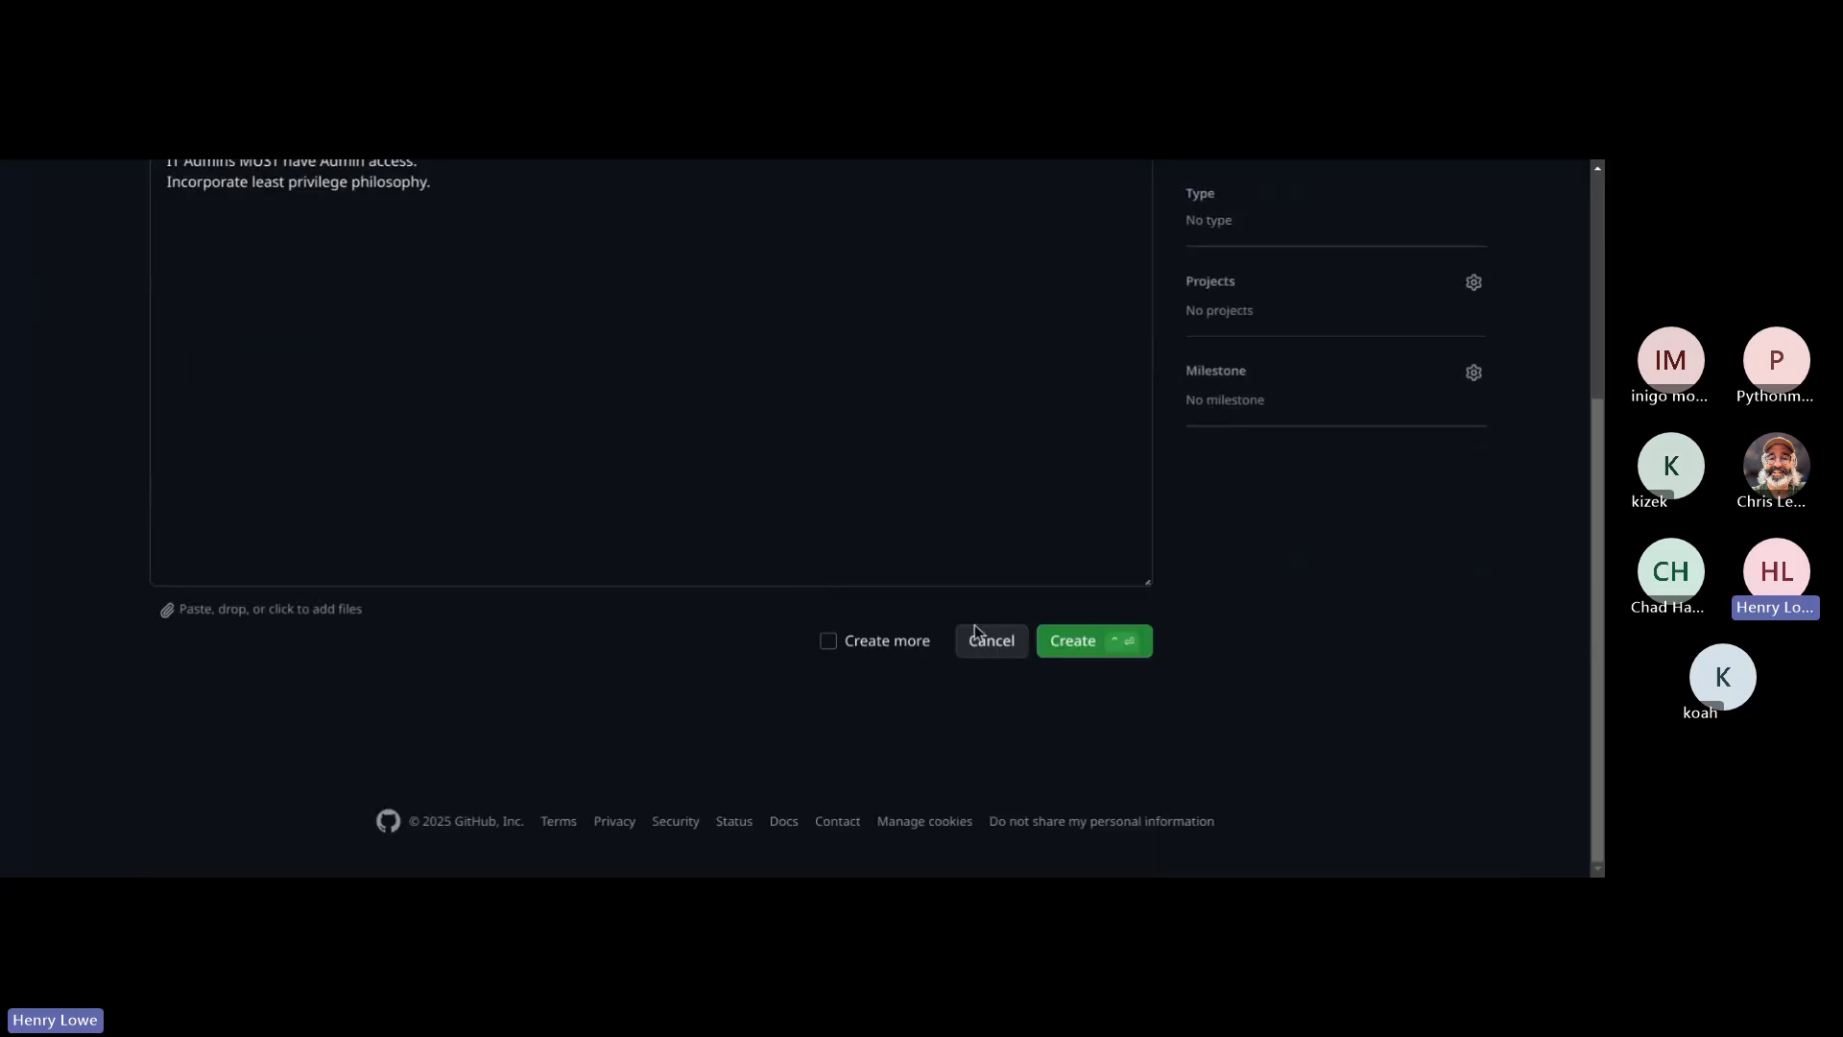
click(1082, 649)
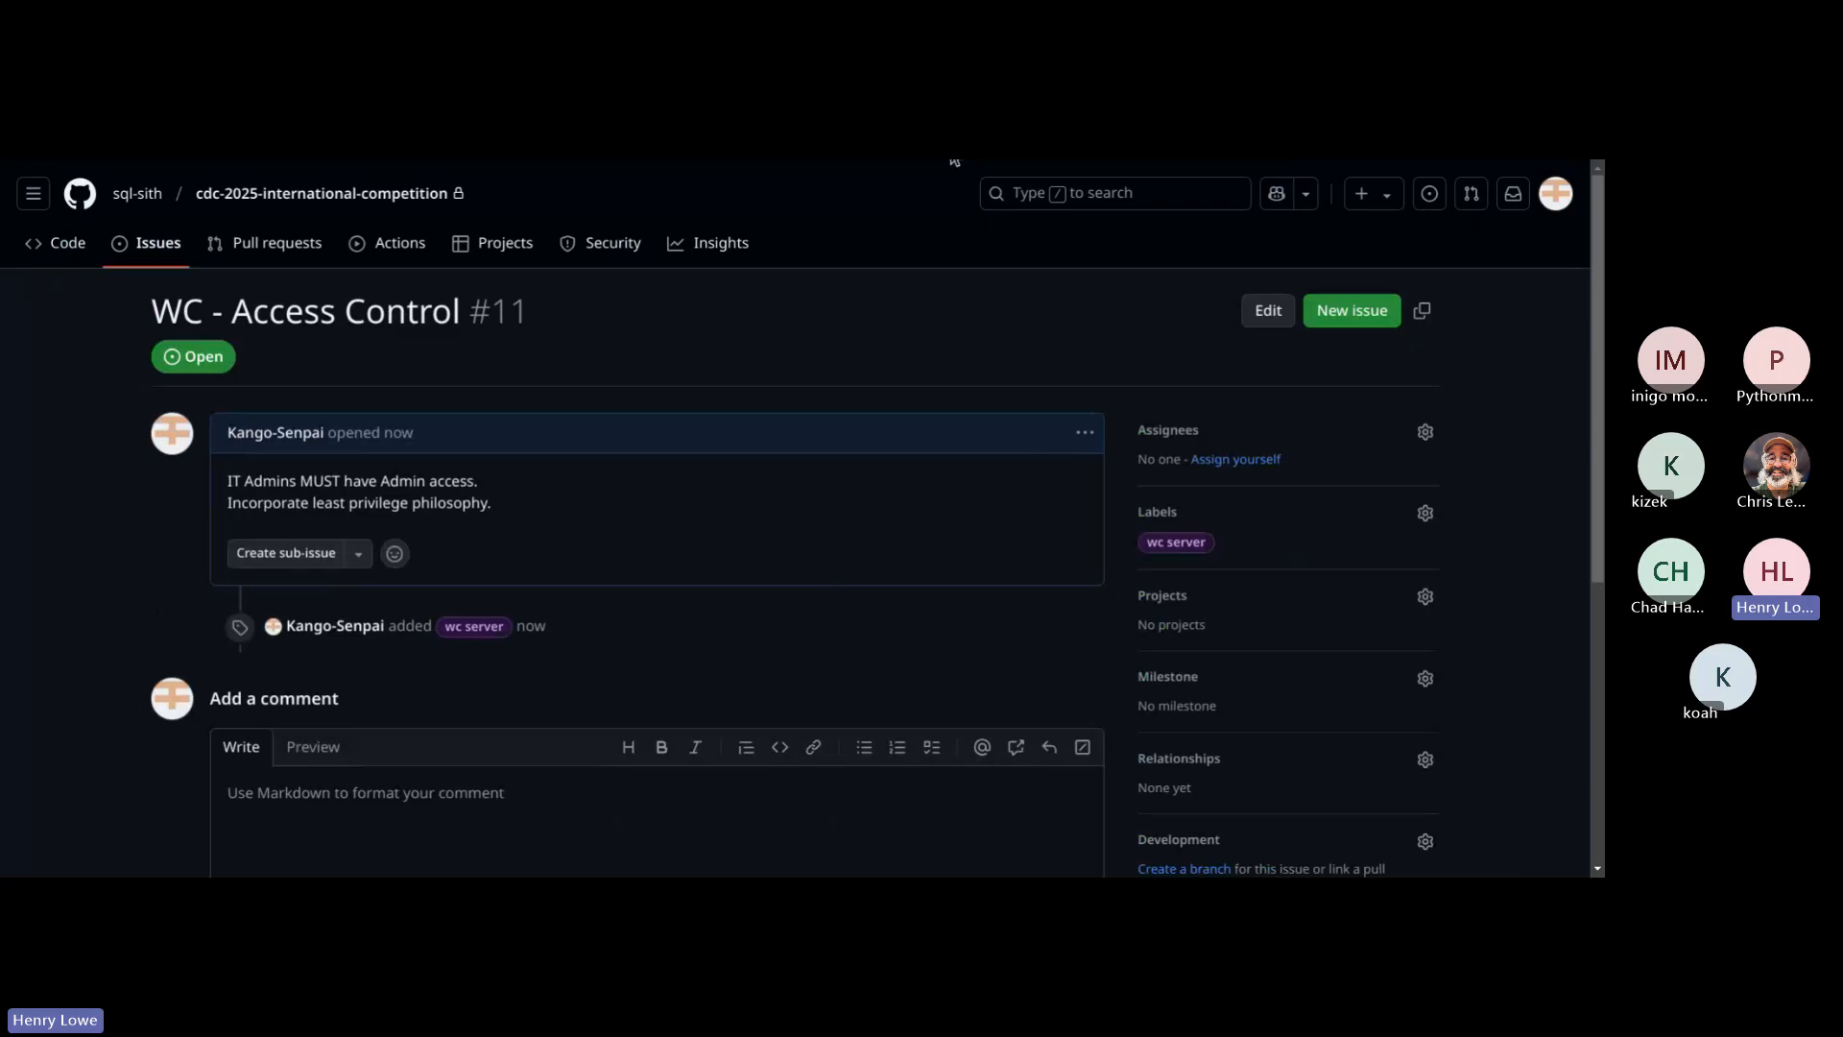
Step: Review the Windows Client's Required Access section in the scenario PDF, covering RDP and Competition Network accessibility
click(1015, 161)
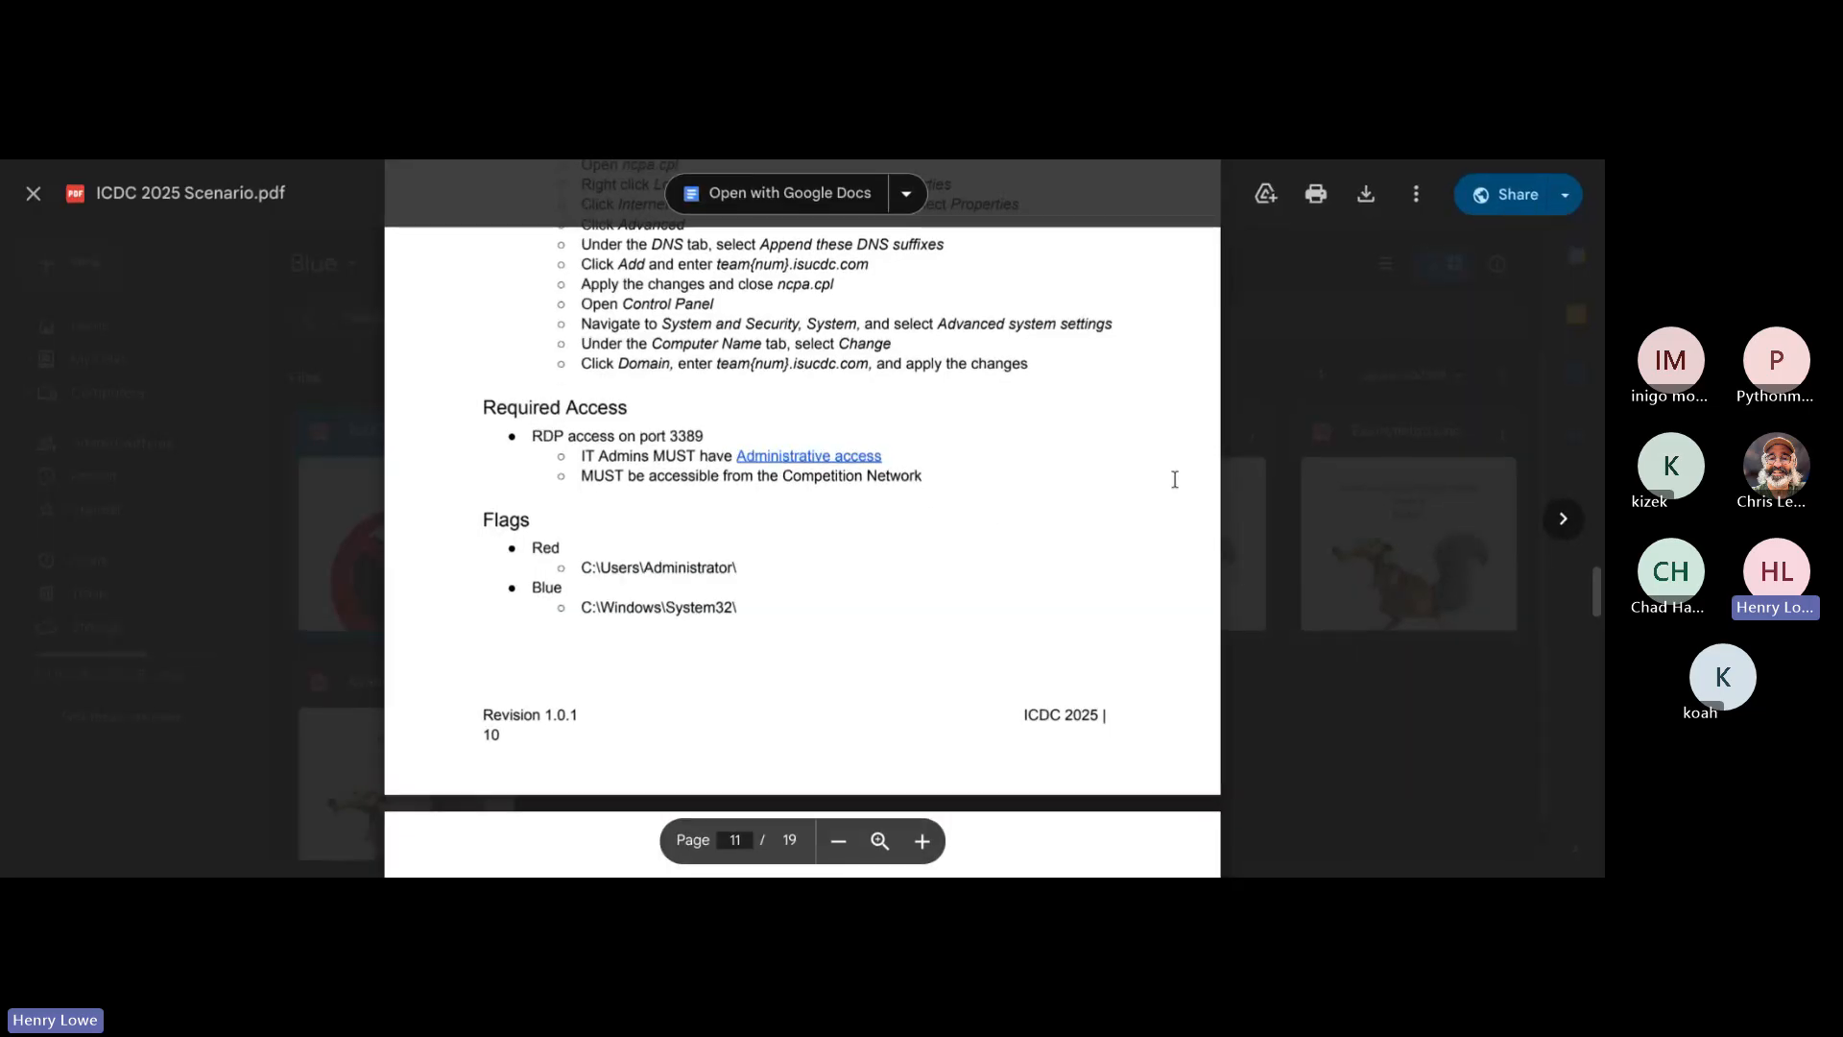
scroll(1174, 480, down, 1)
scroll(1174, 480, down, 2)
scroll(1174, 480, up, 1)
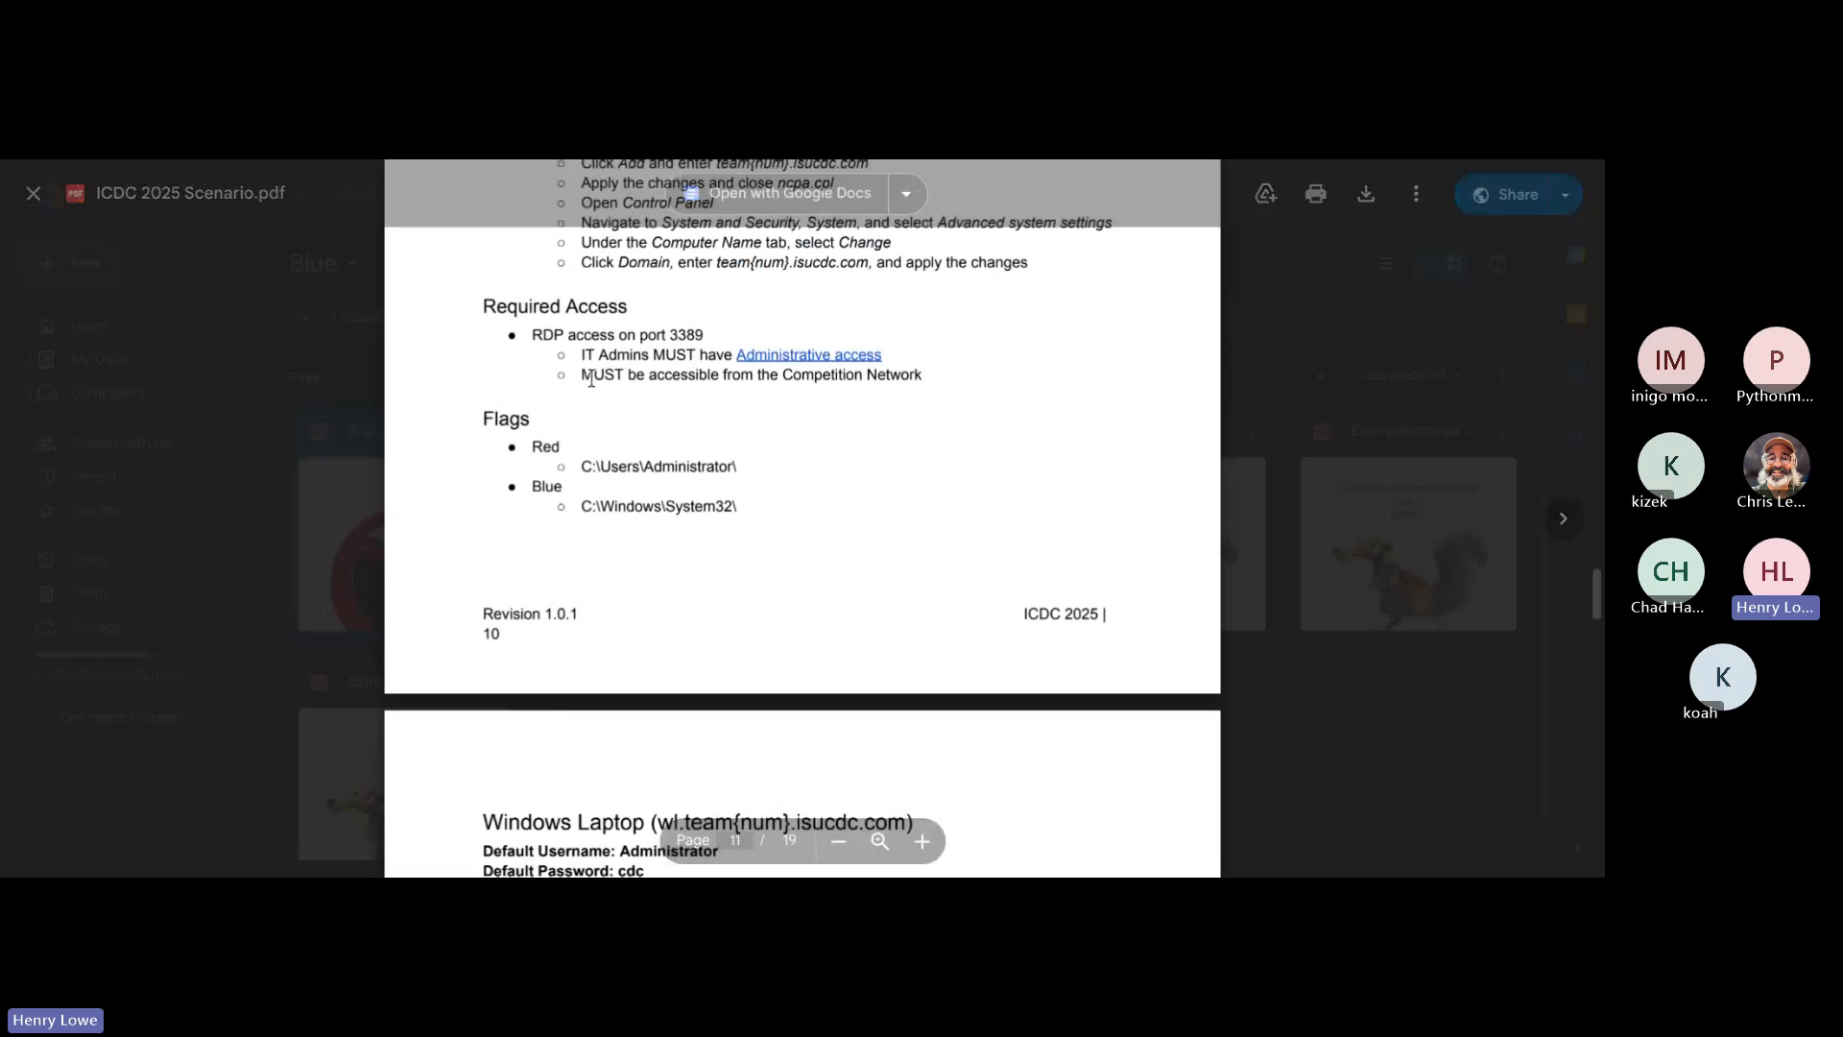
drag(586, 380, 864, 399)
click(915, 377)
click(864, 399)
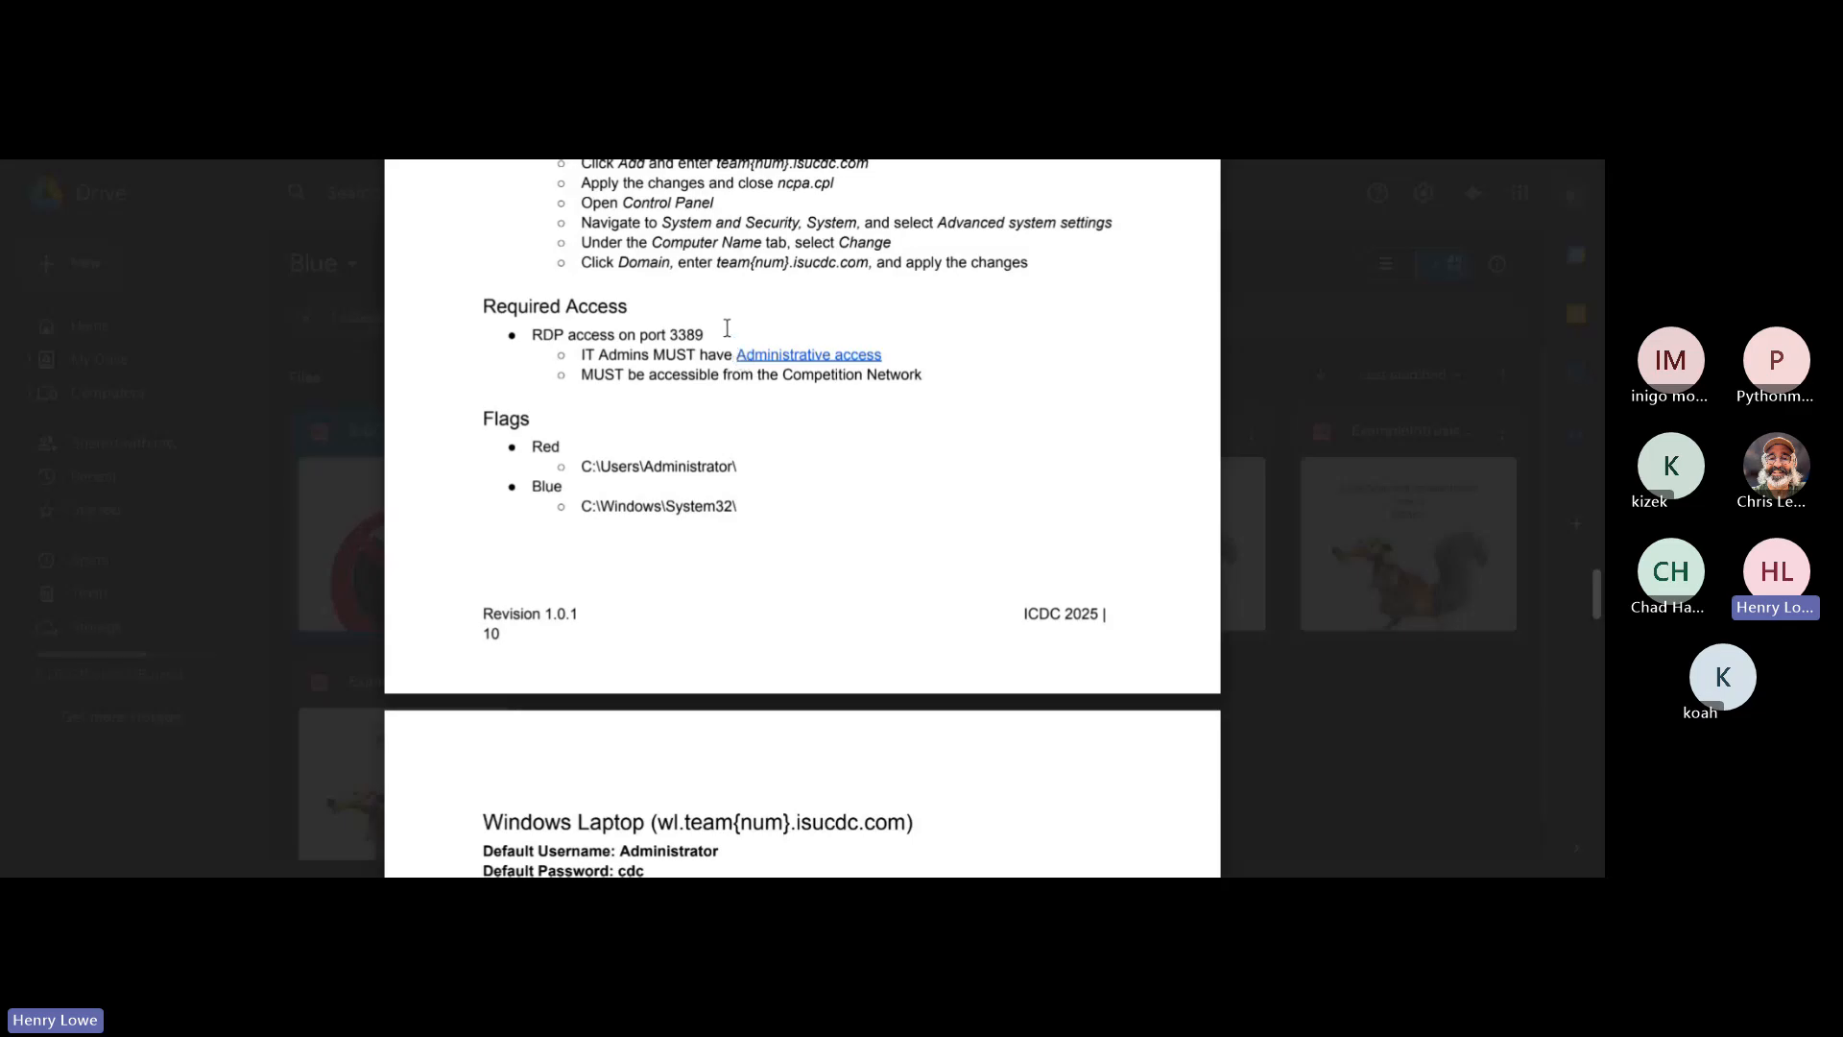
drag(723, 331, 534, 336)
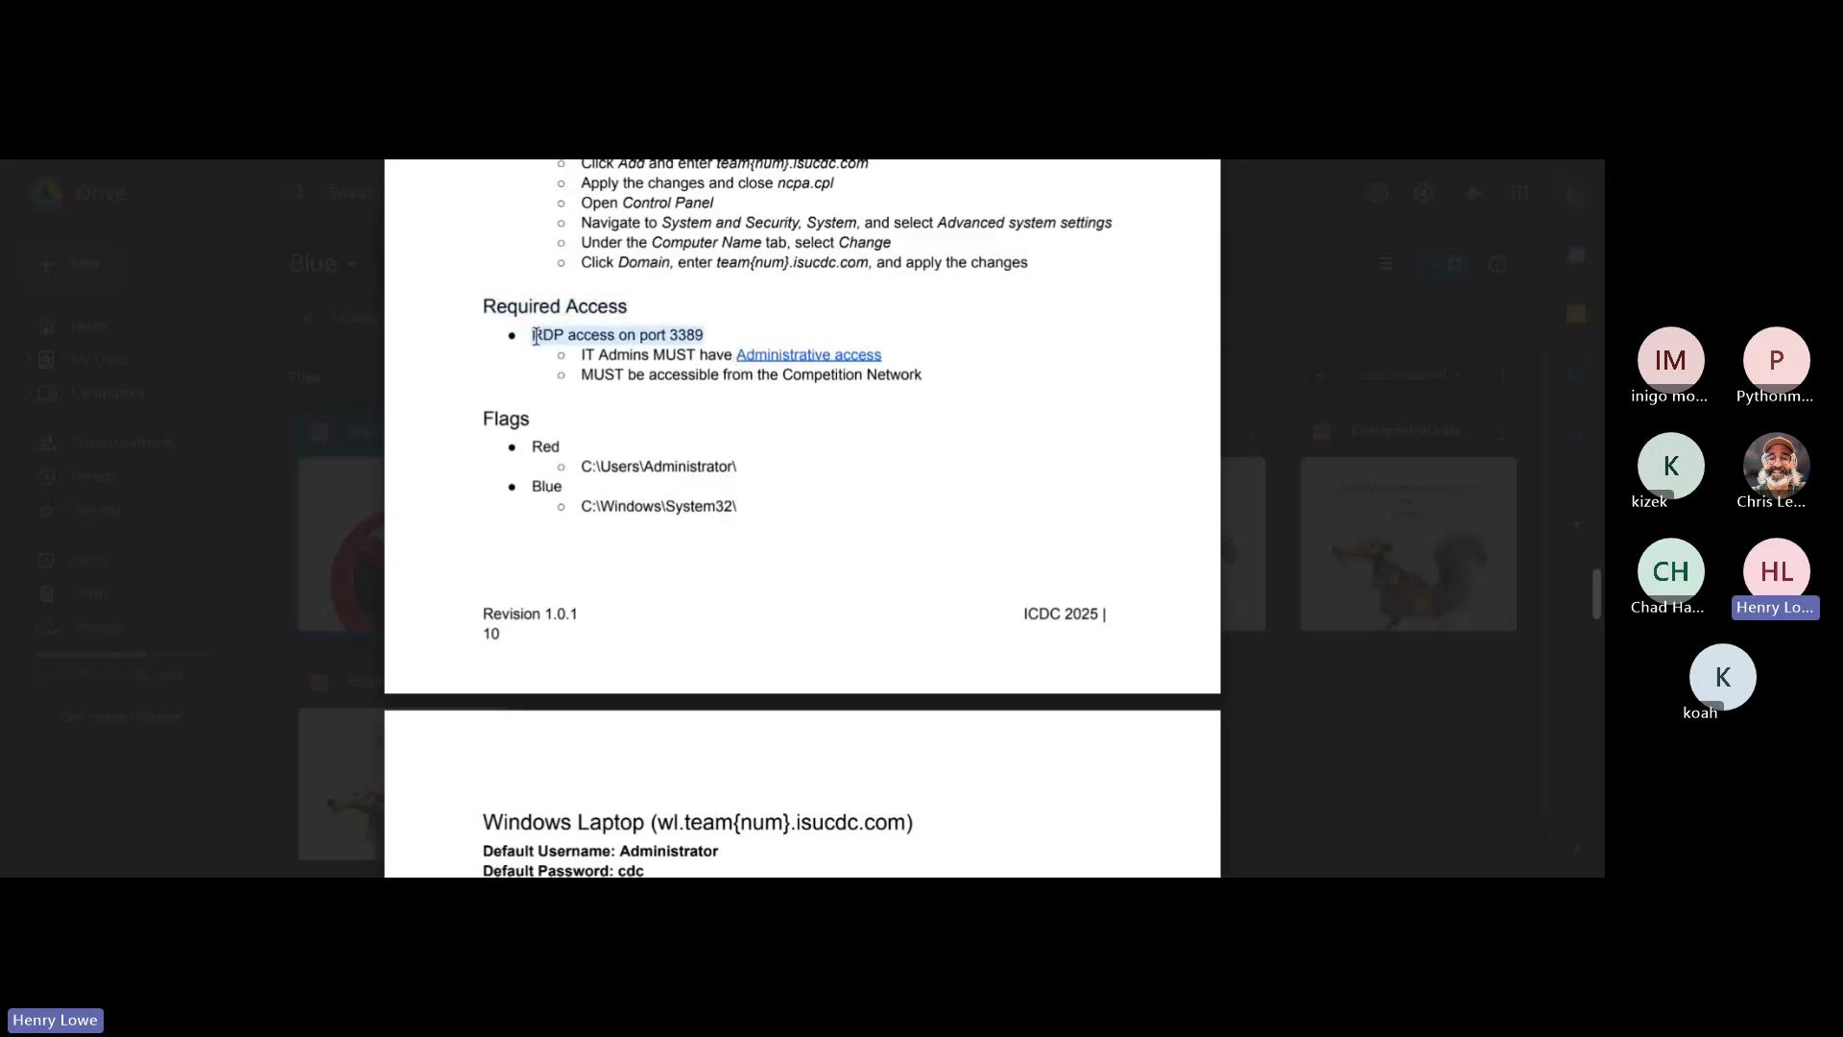
click(734, 340)
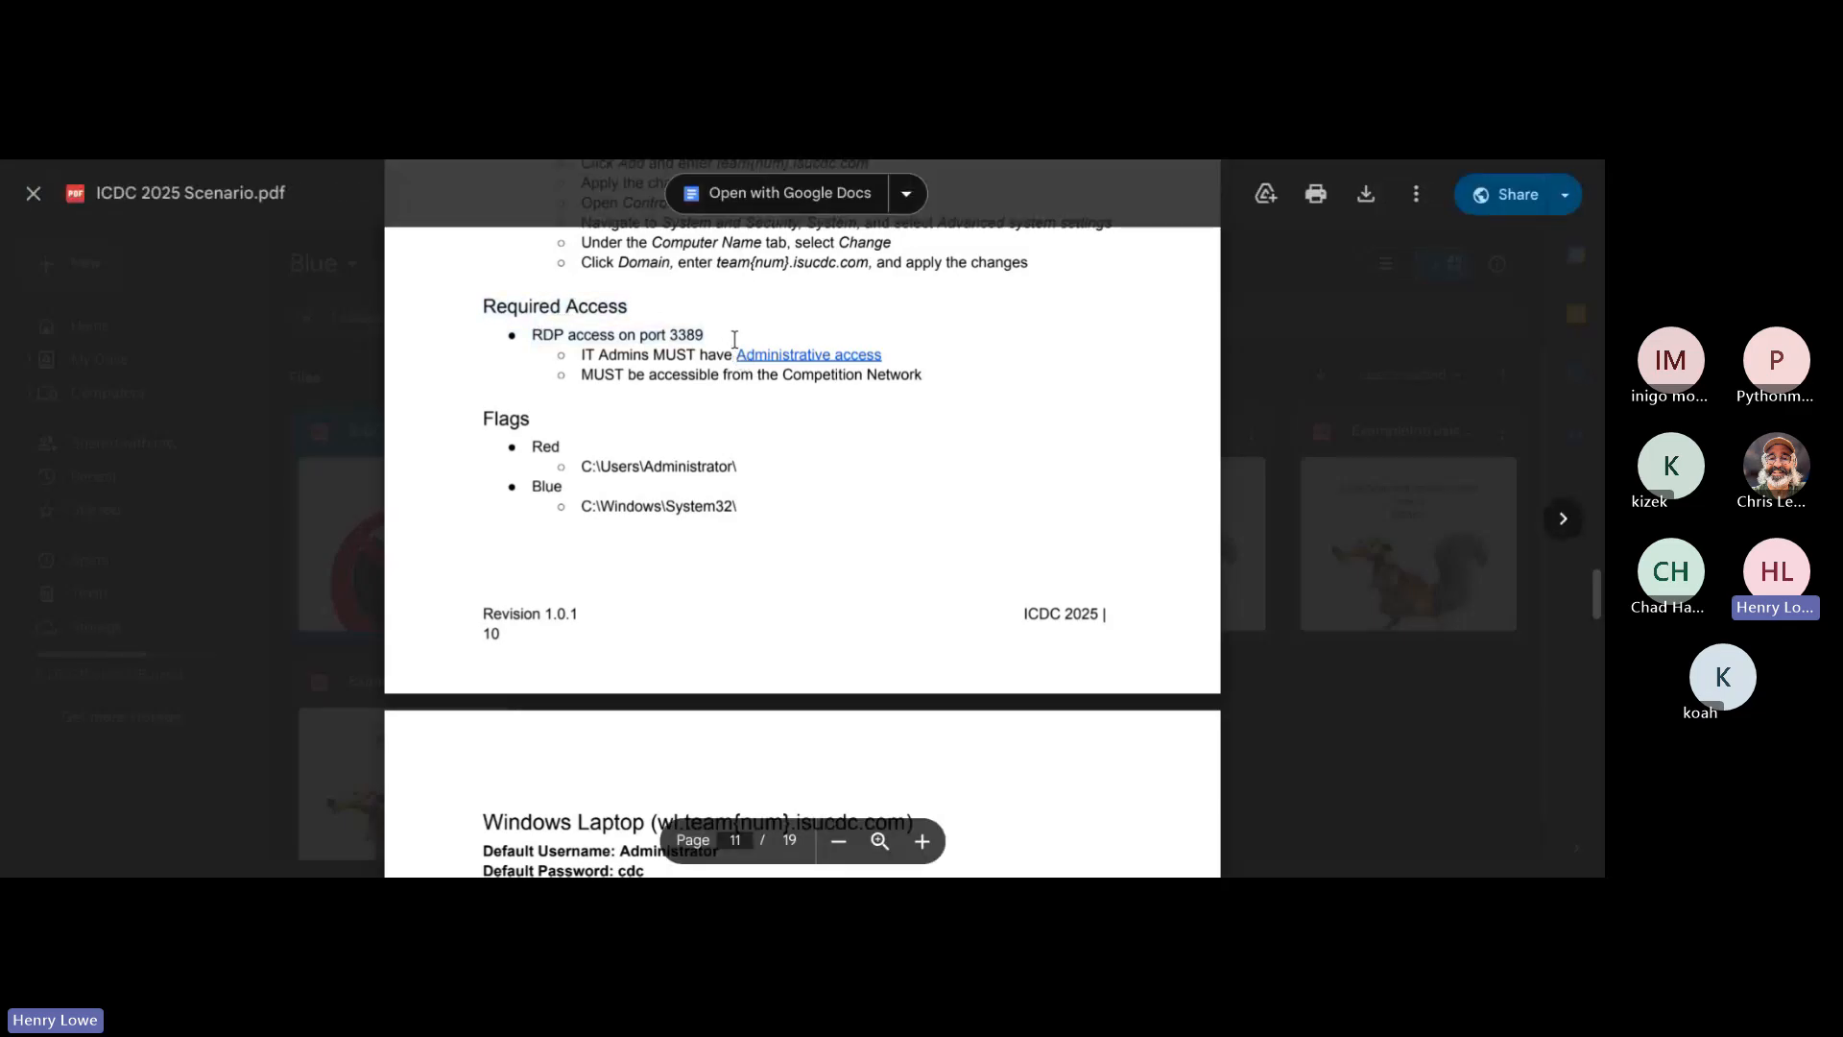
Step: Return to the GitHub repository's issue list and open the "WC - Ensure RDP on port 3389" issue
click(874, 162)
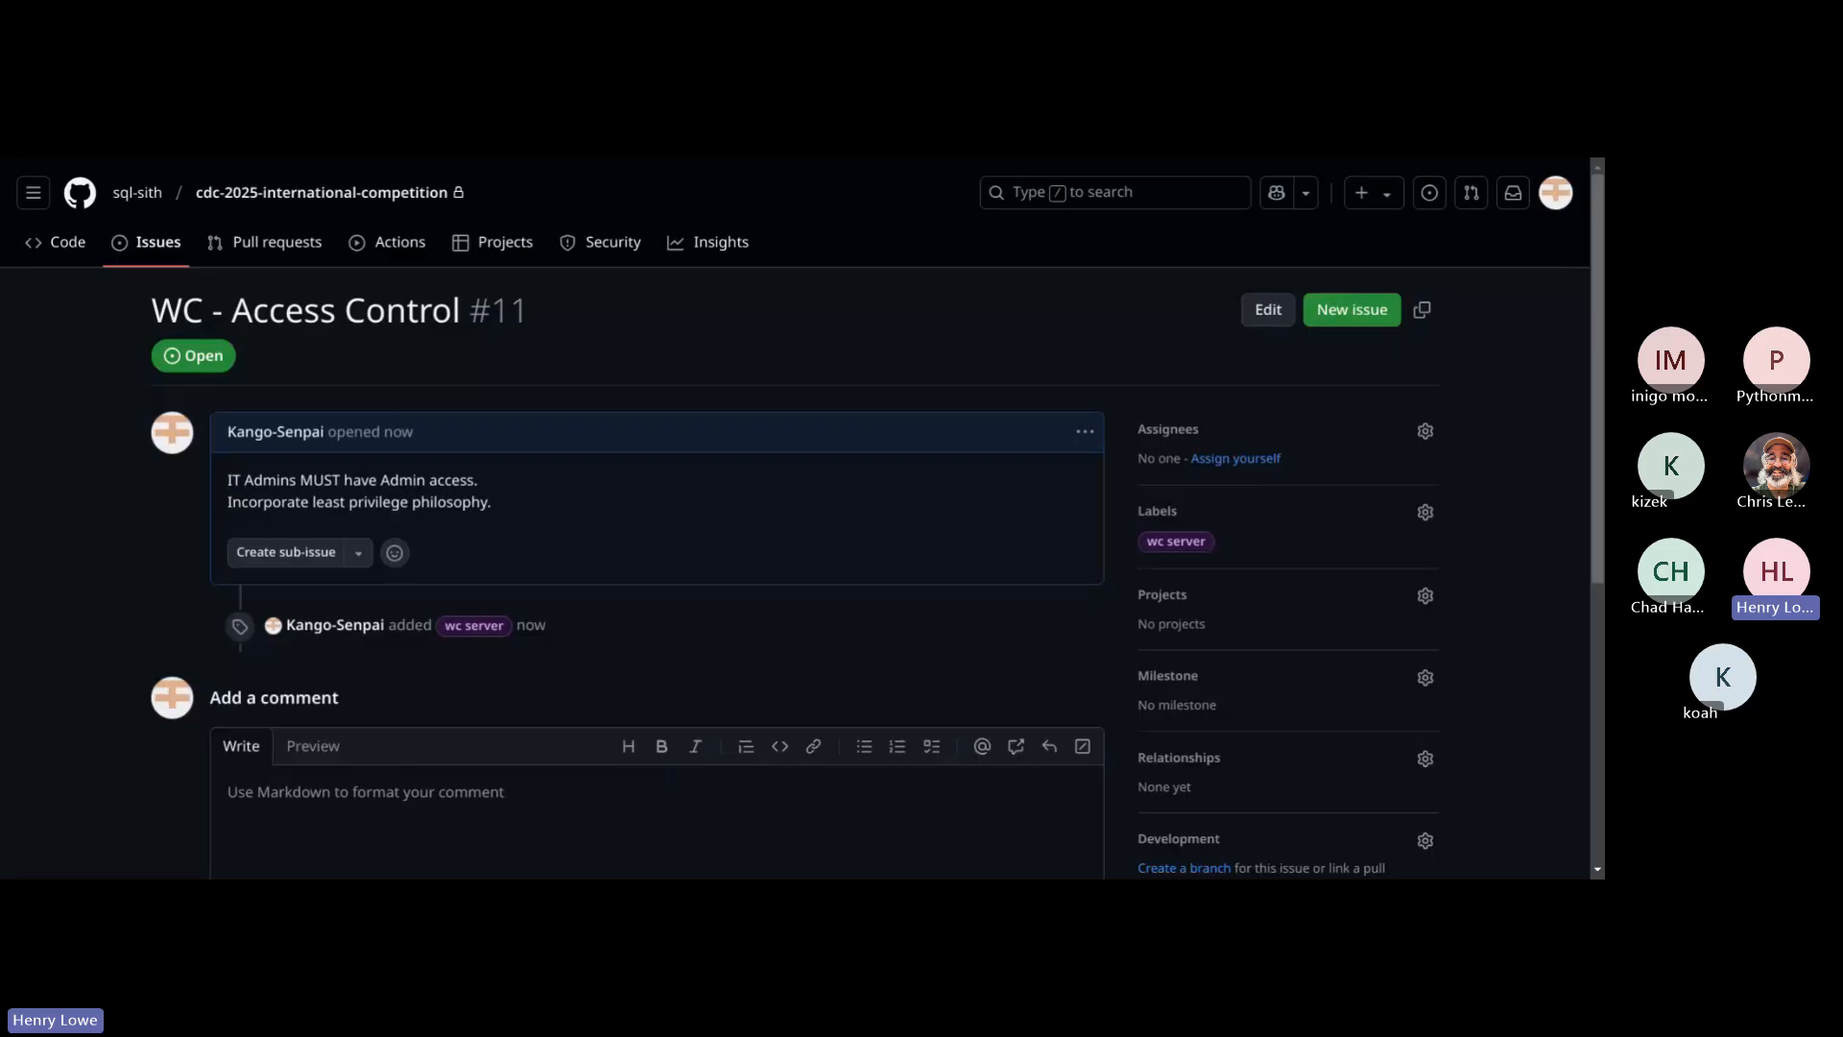
scroll(358, 384, down, 1)
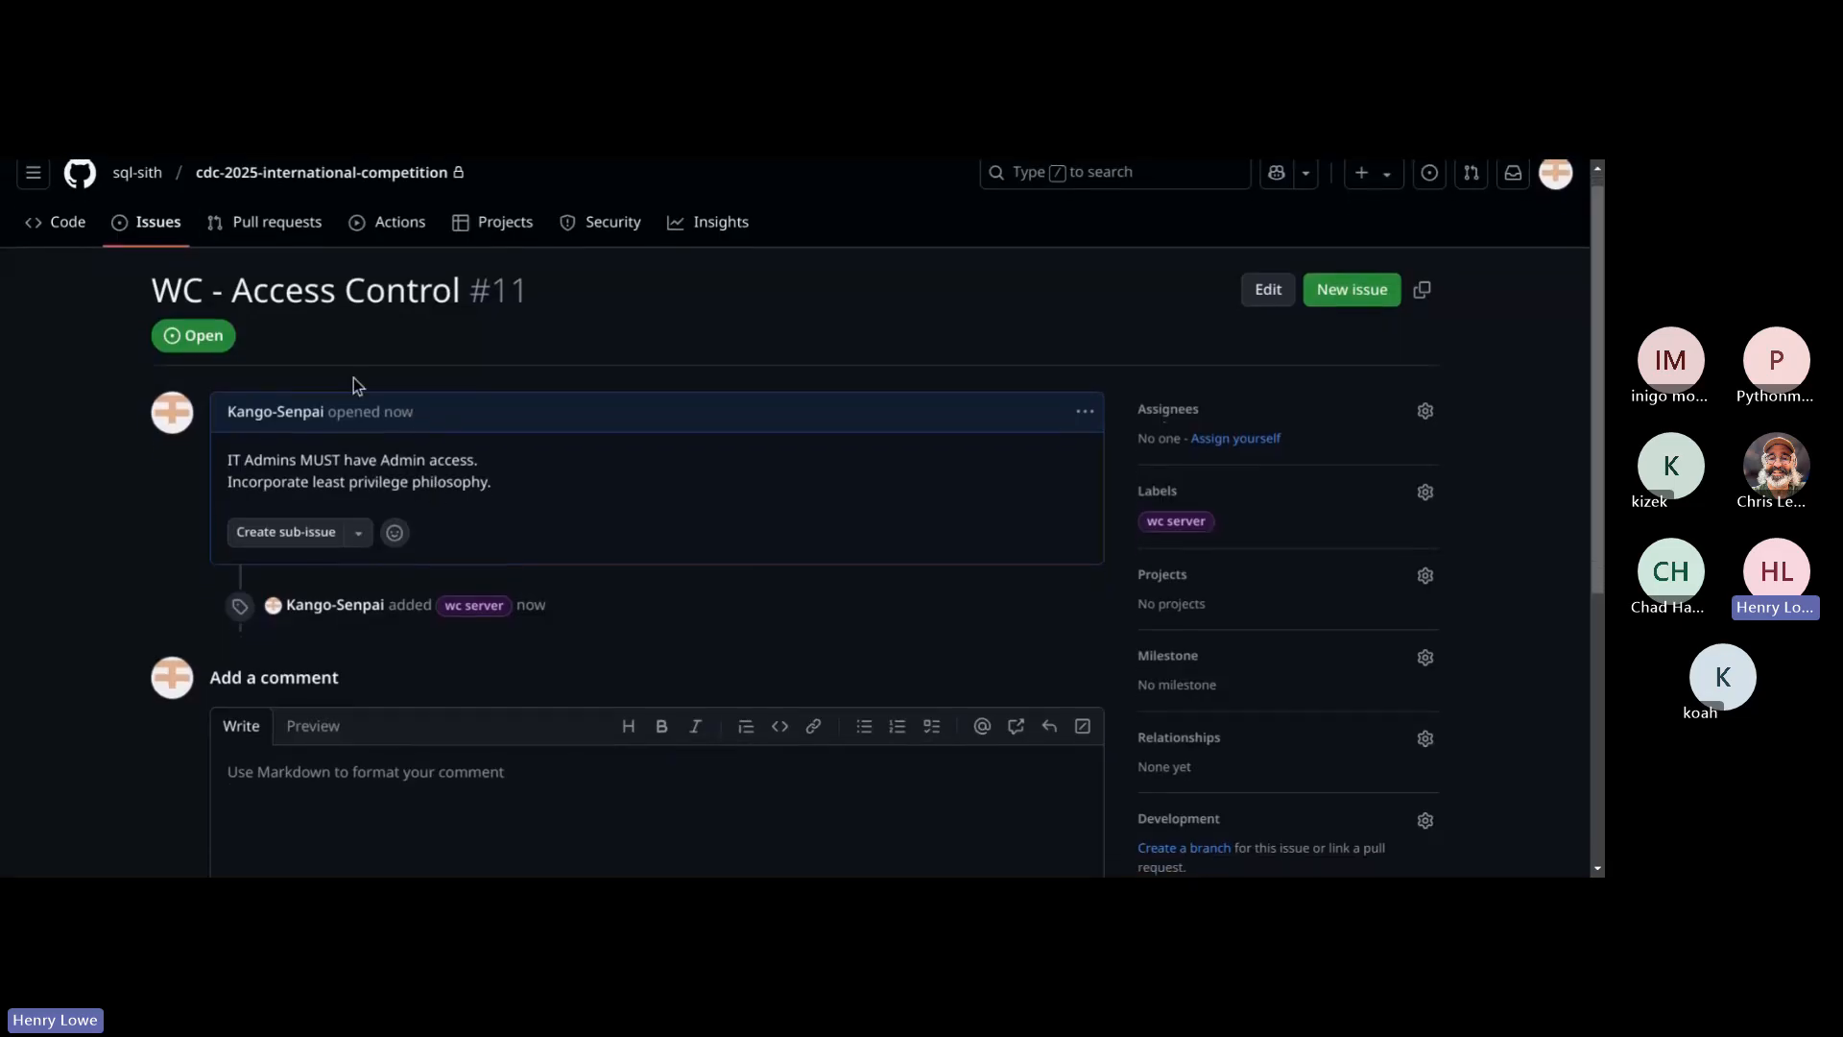
click(149, 240)
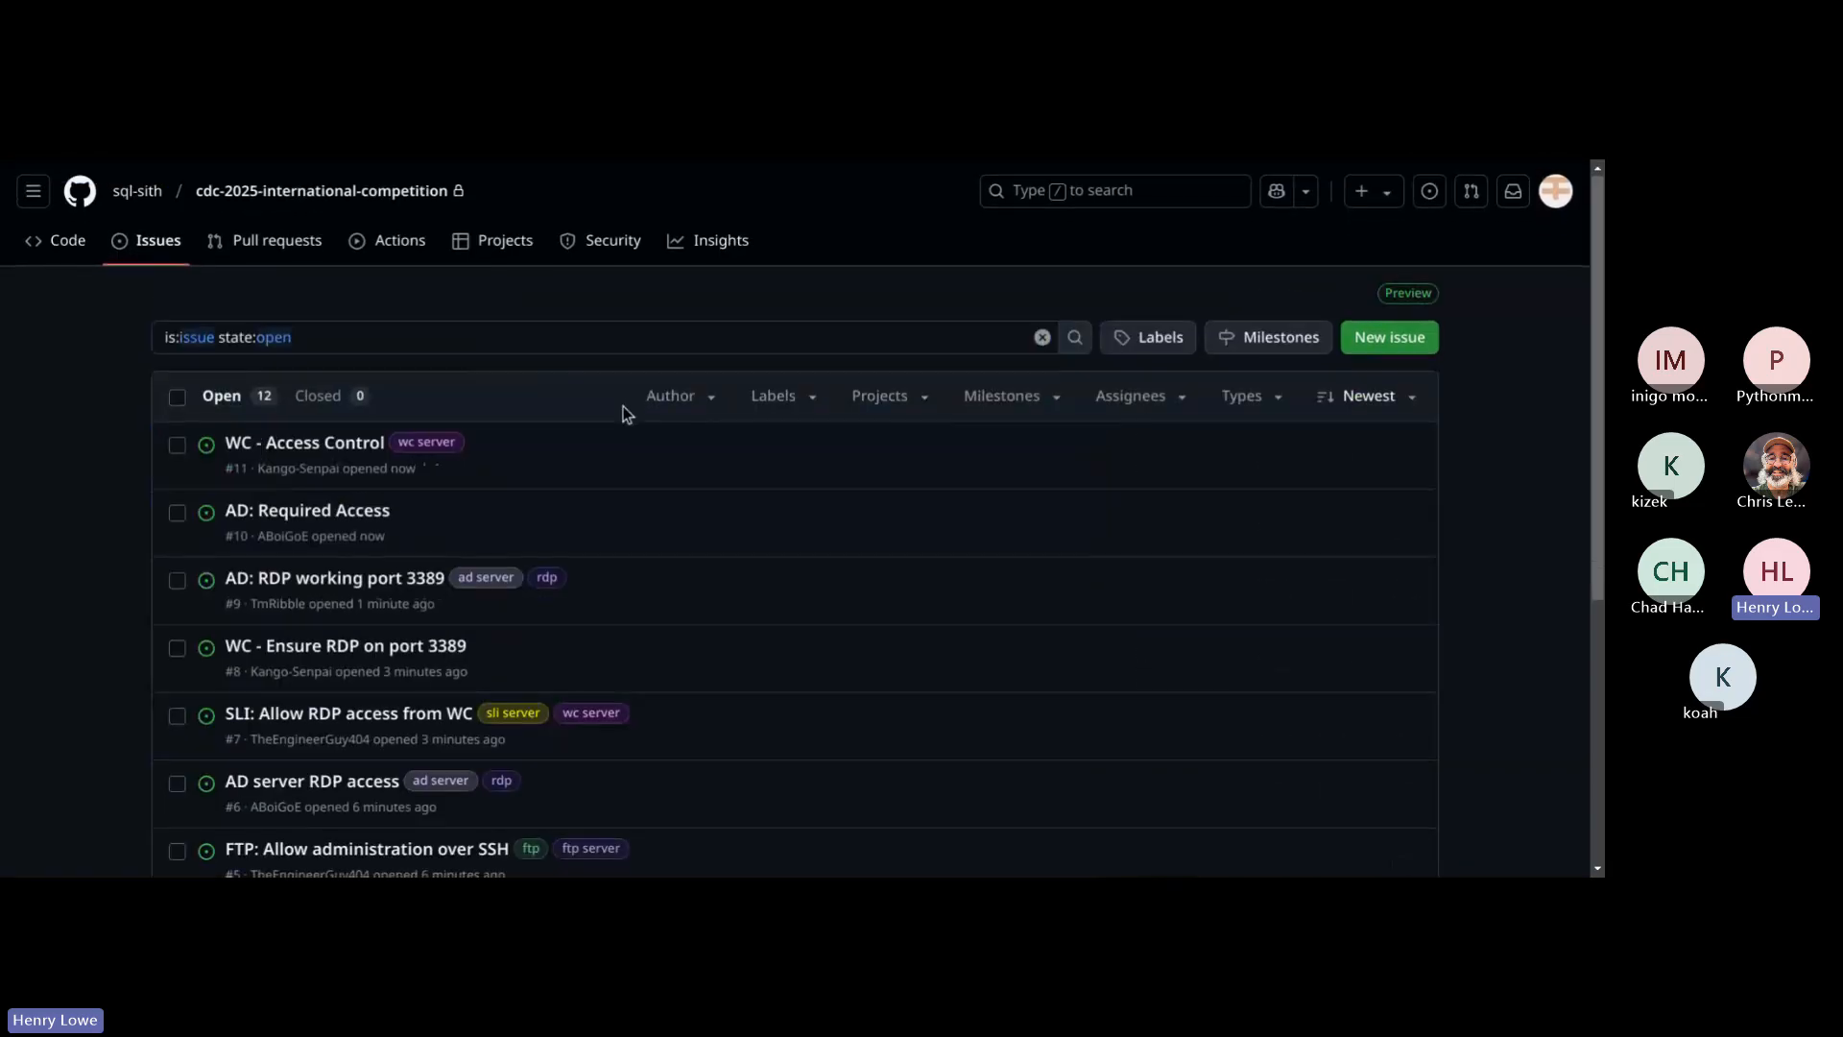
scroll(624, 413, down, 5)
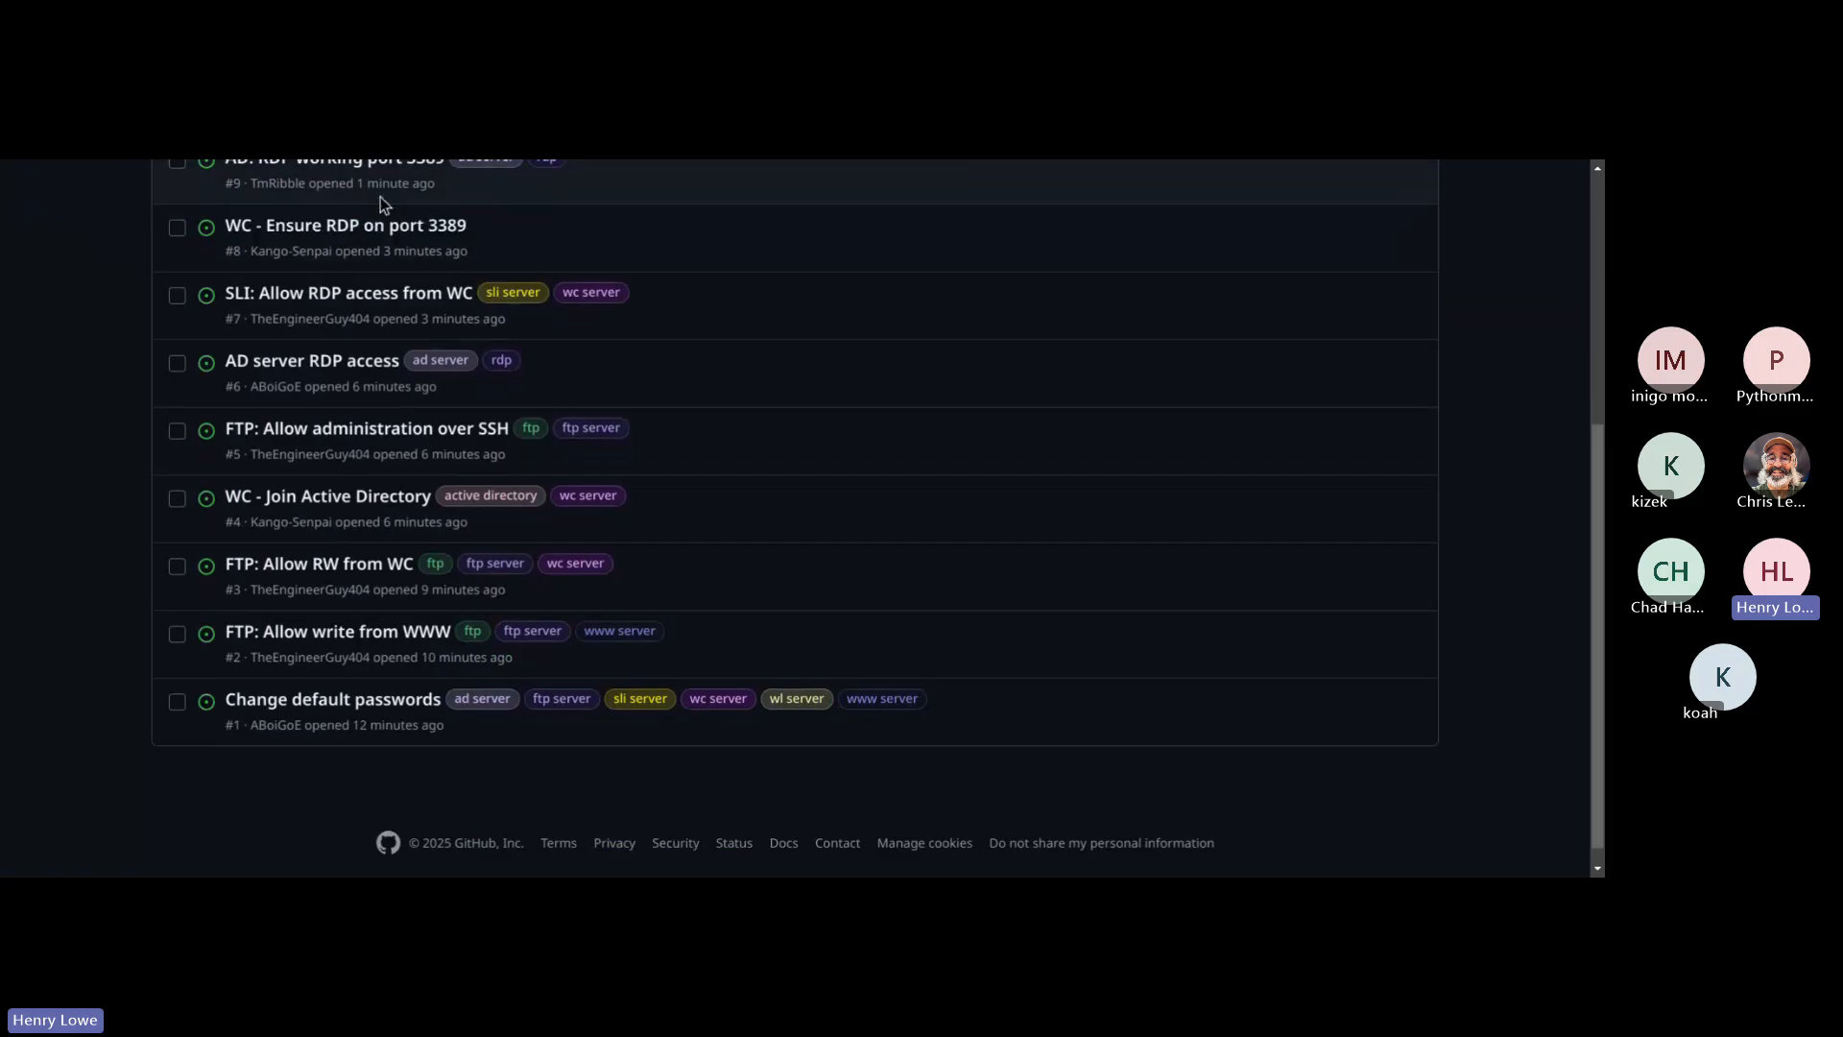
click(347, 226)
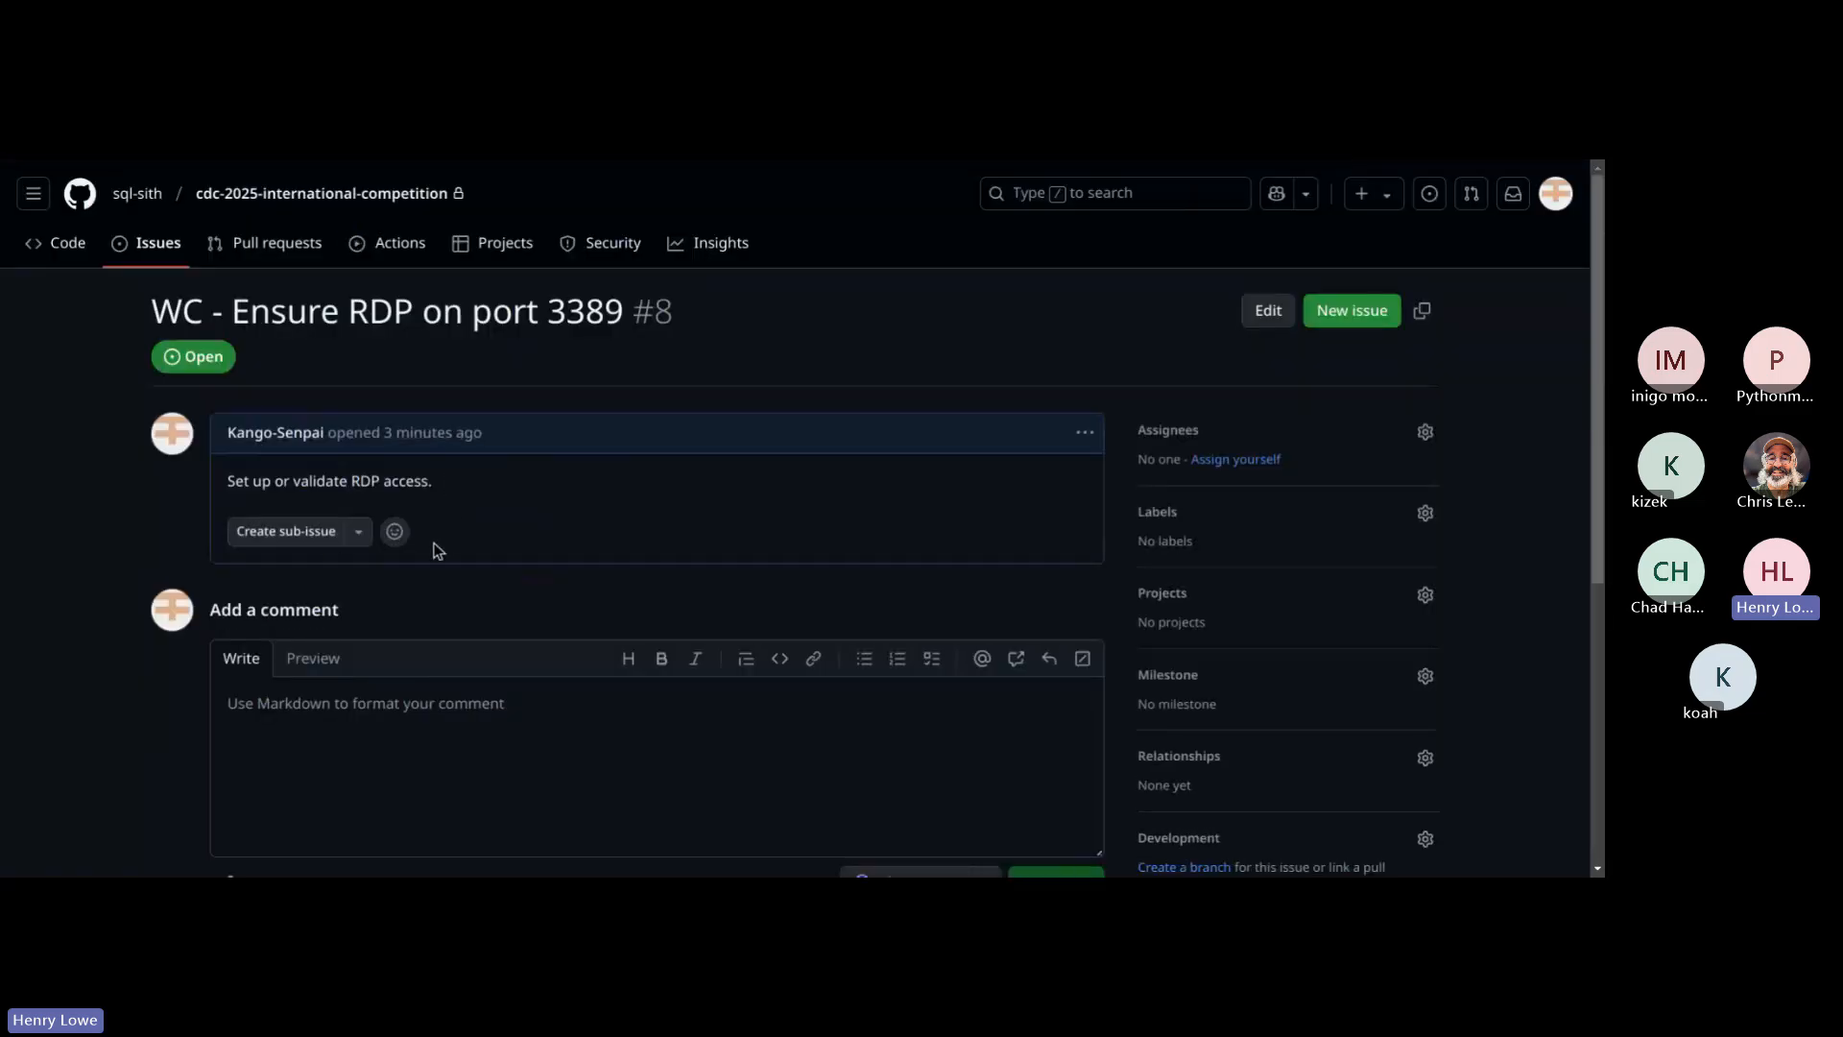
Step: Post the comment "Server must be accessible from the competition network." on the RDP issue
scroll(509, 591, down, 1)
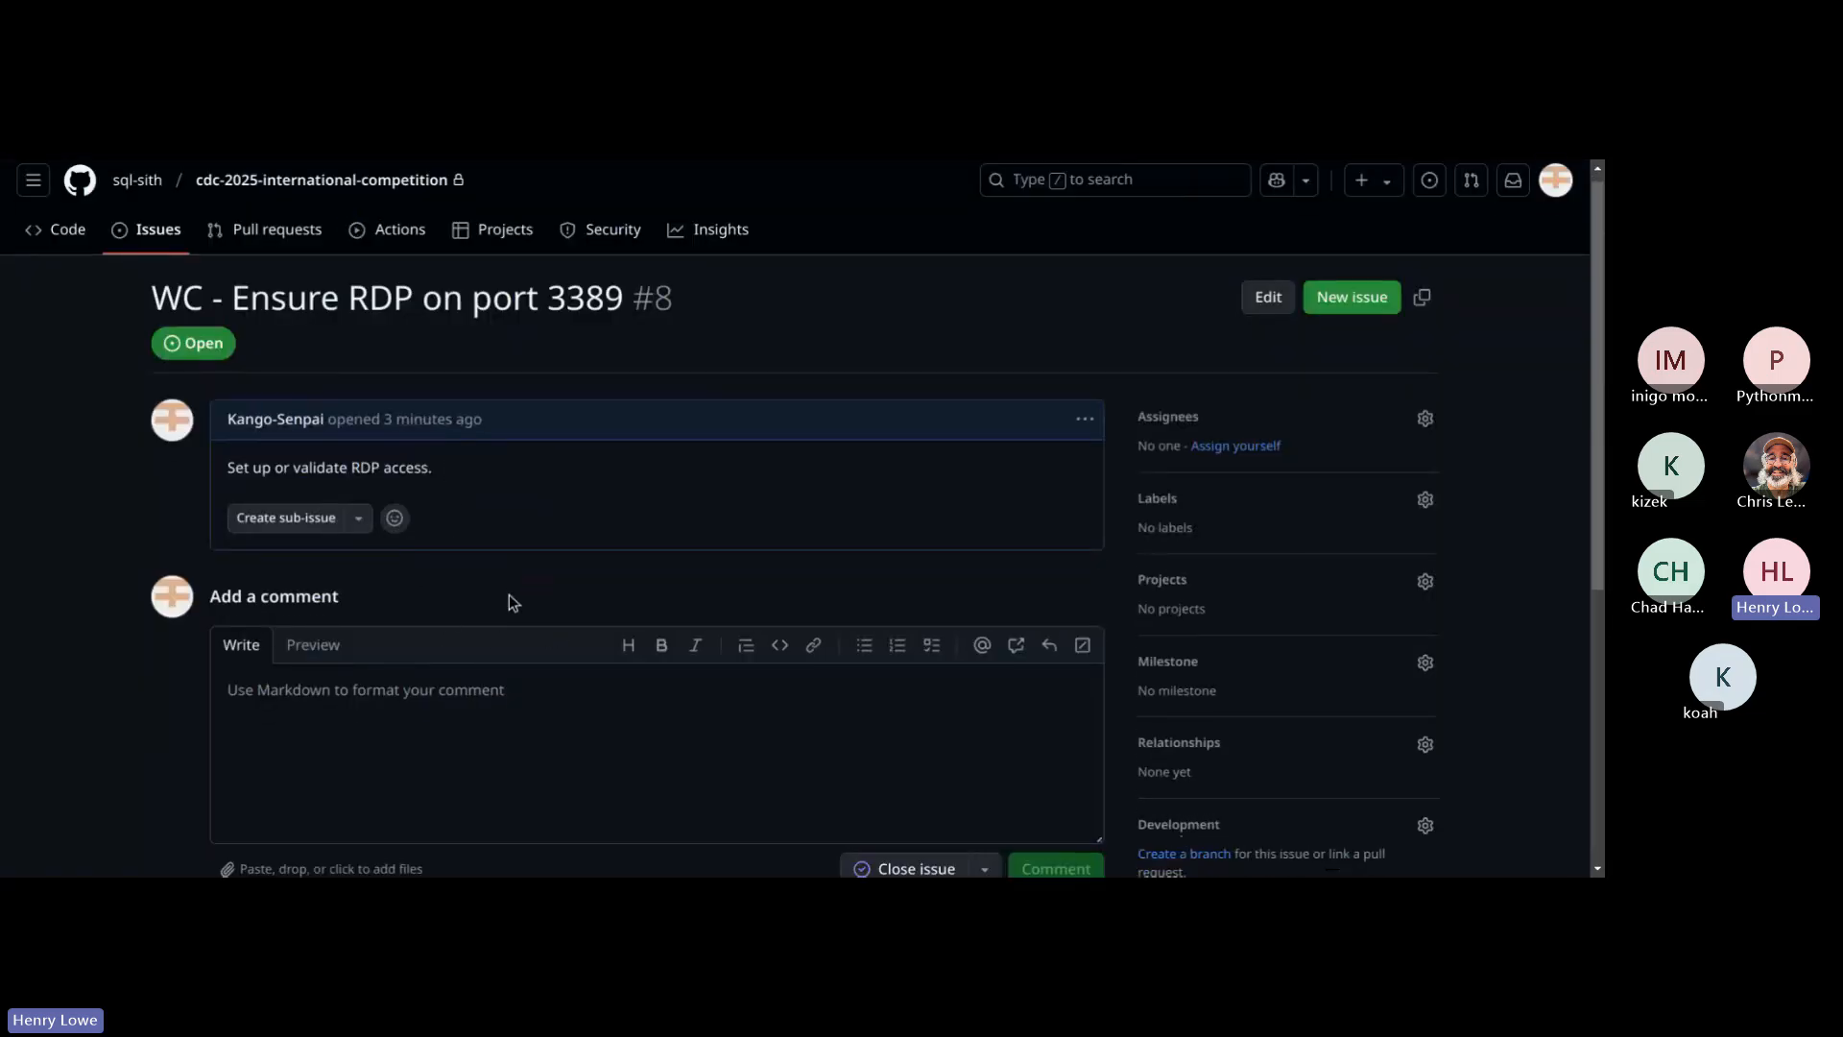
click(418, 695)
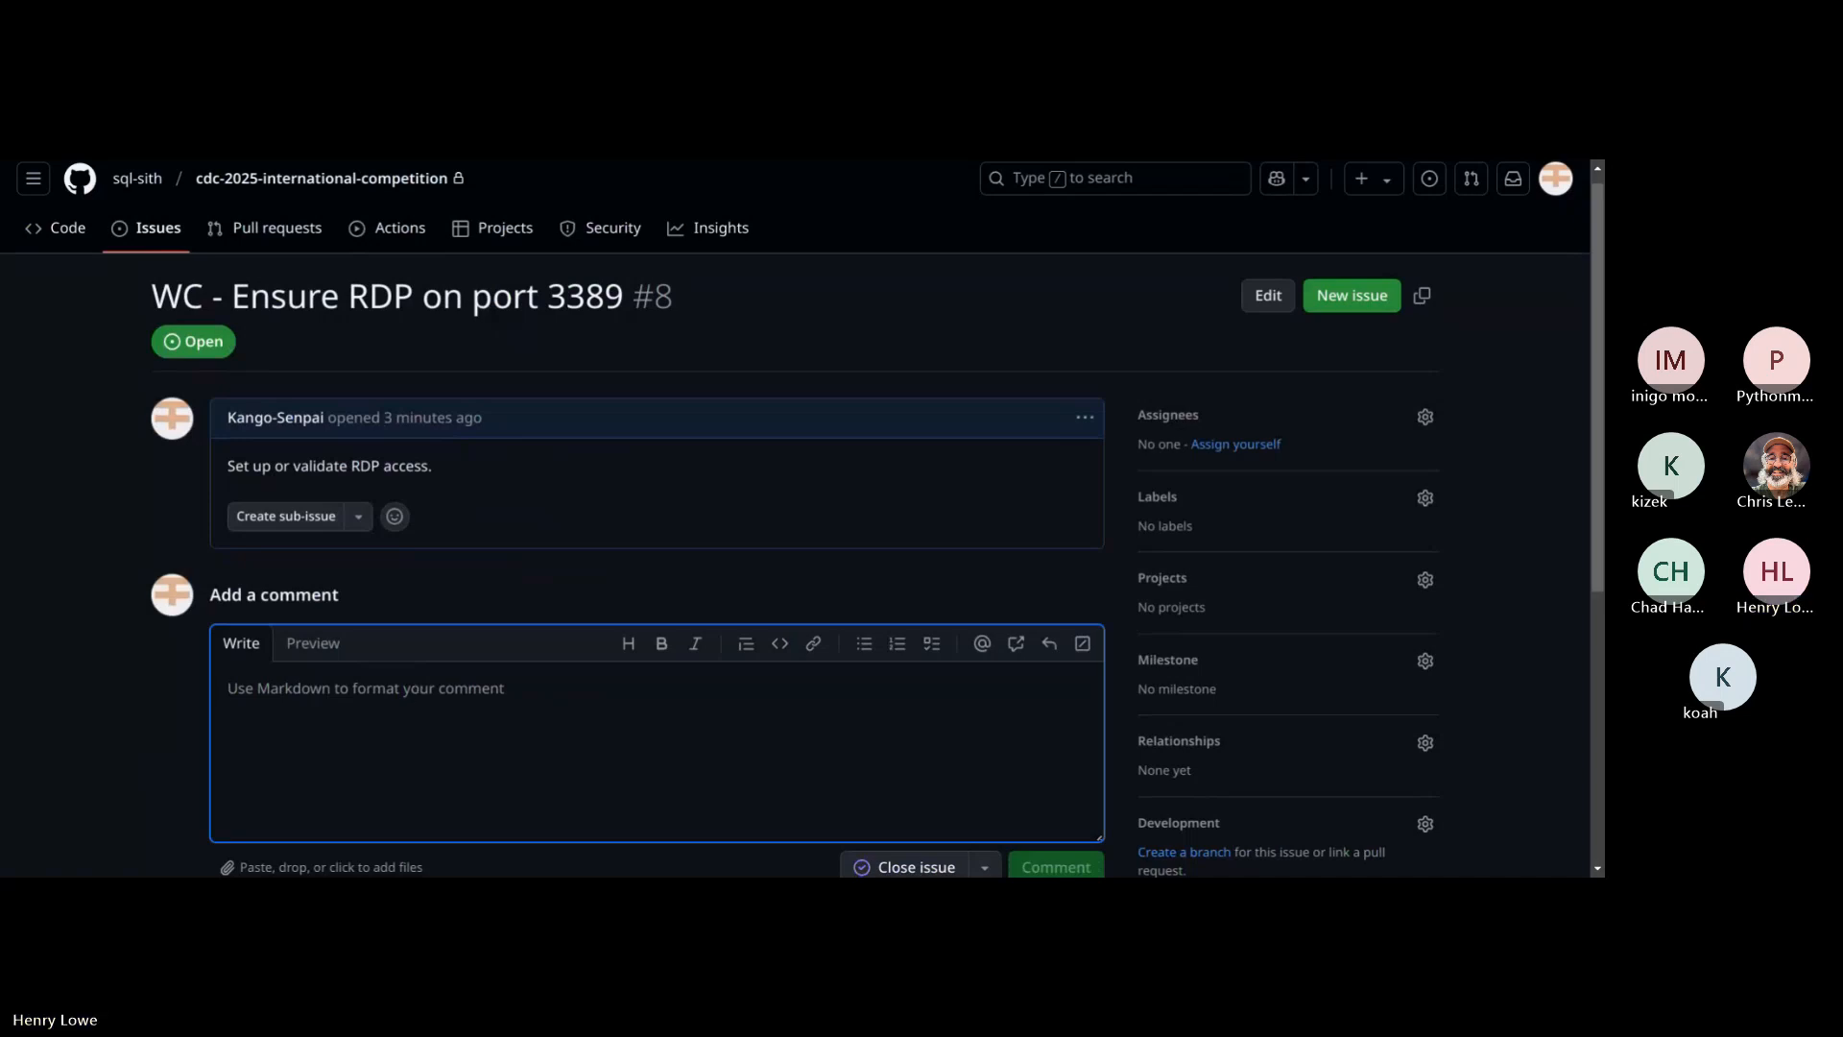
text(Server mu)
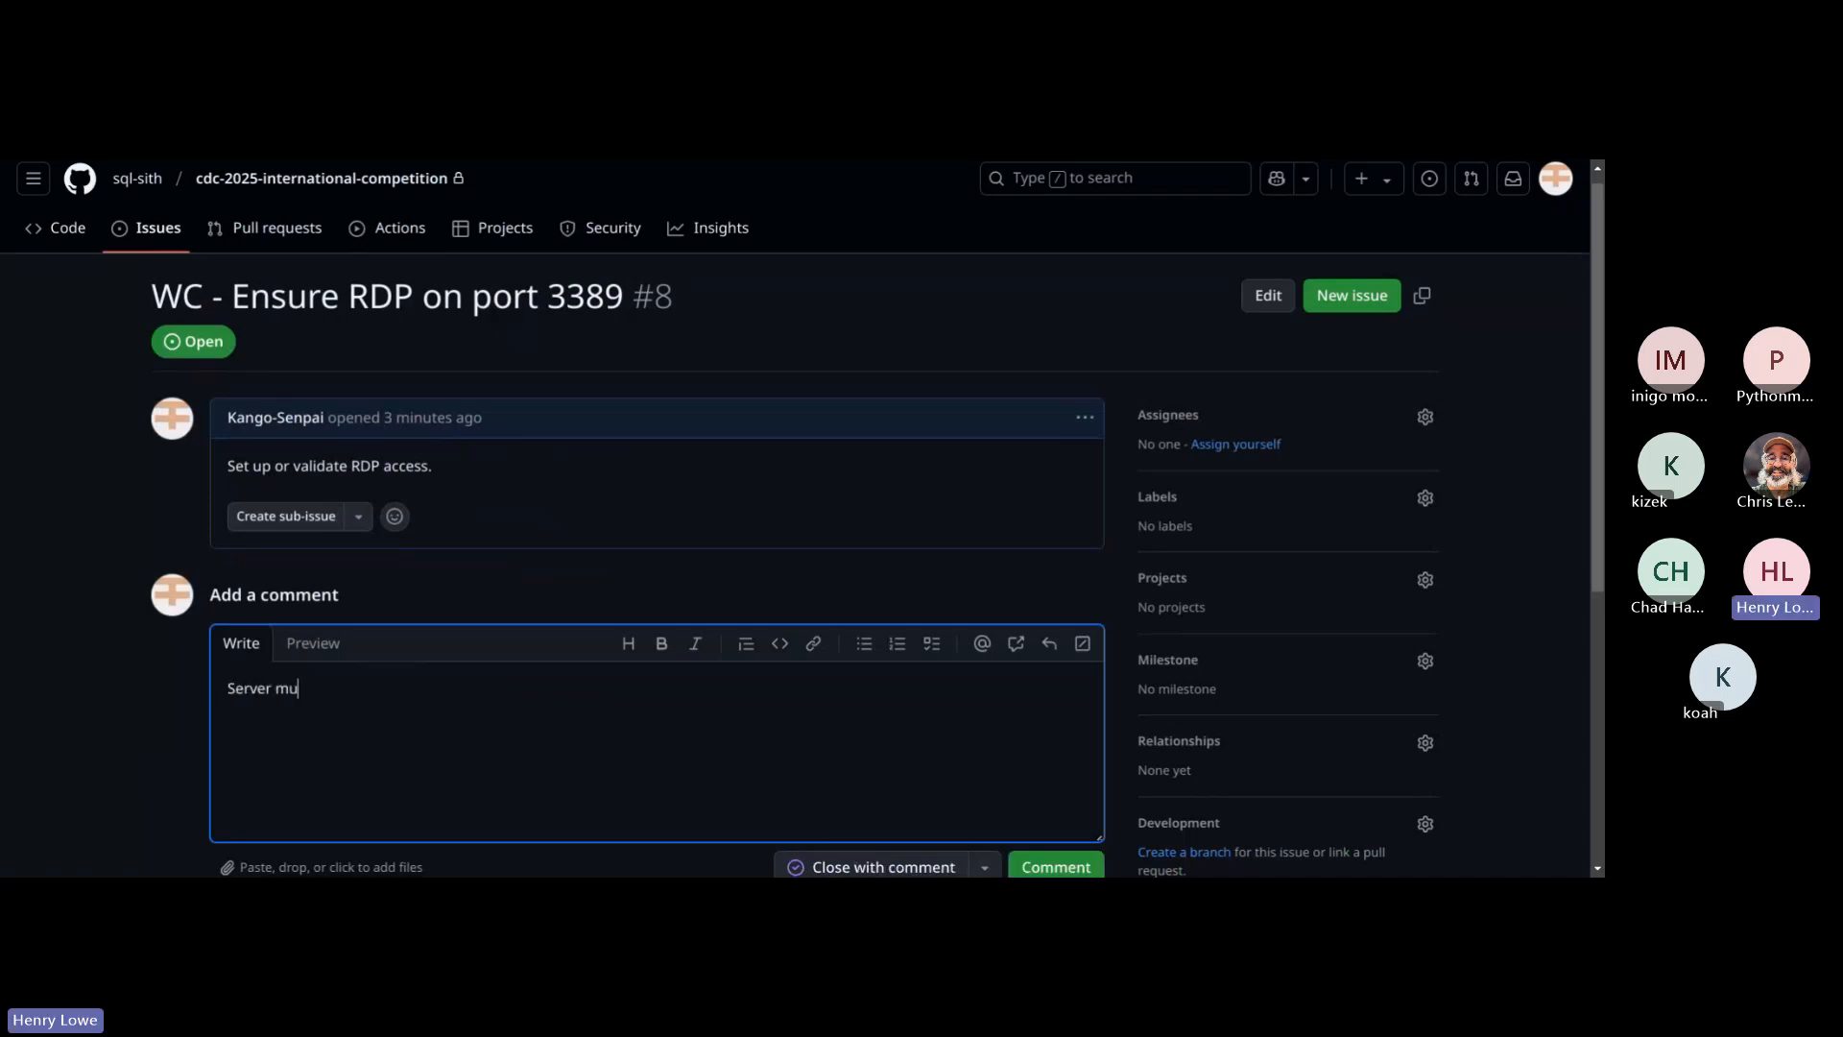
text(st be accessible from the compet)
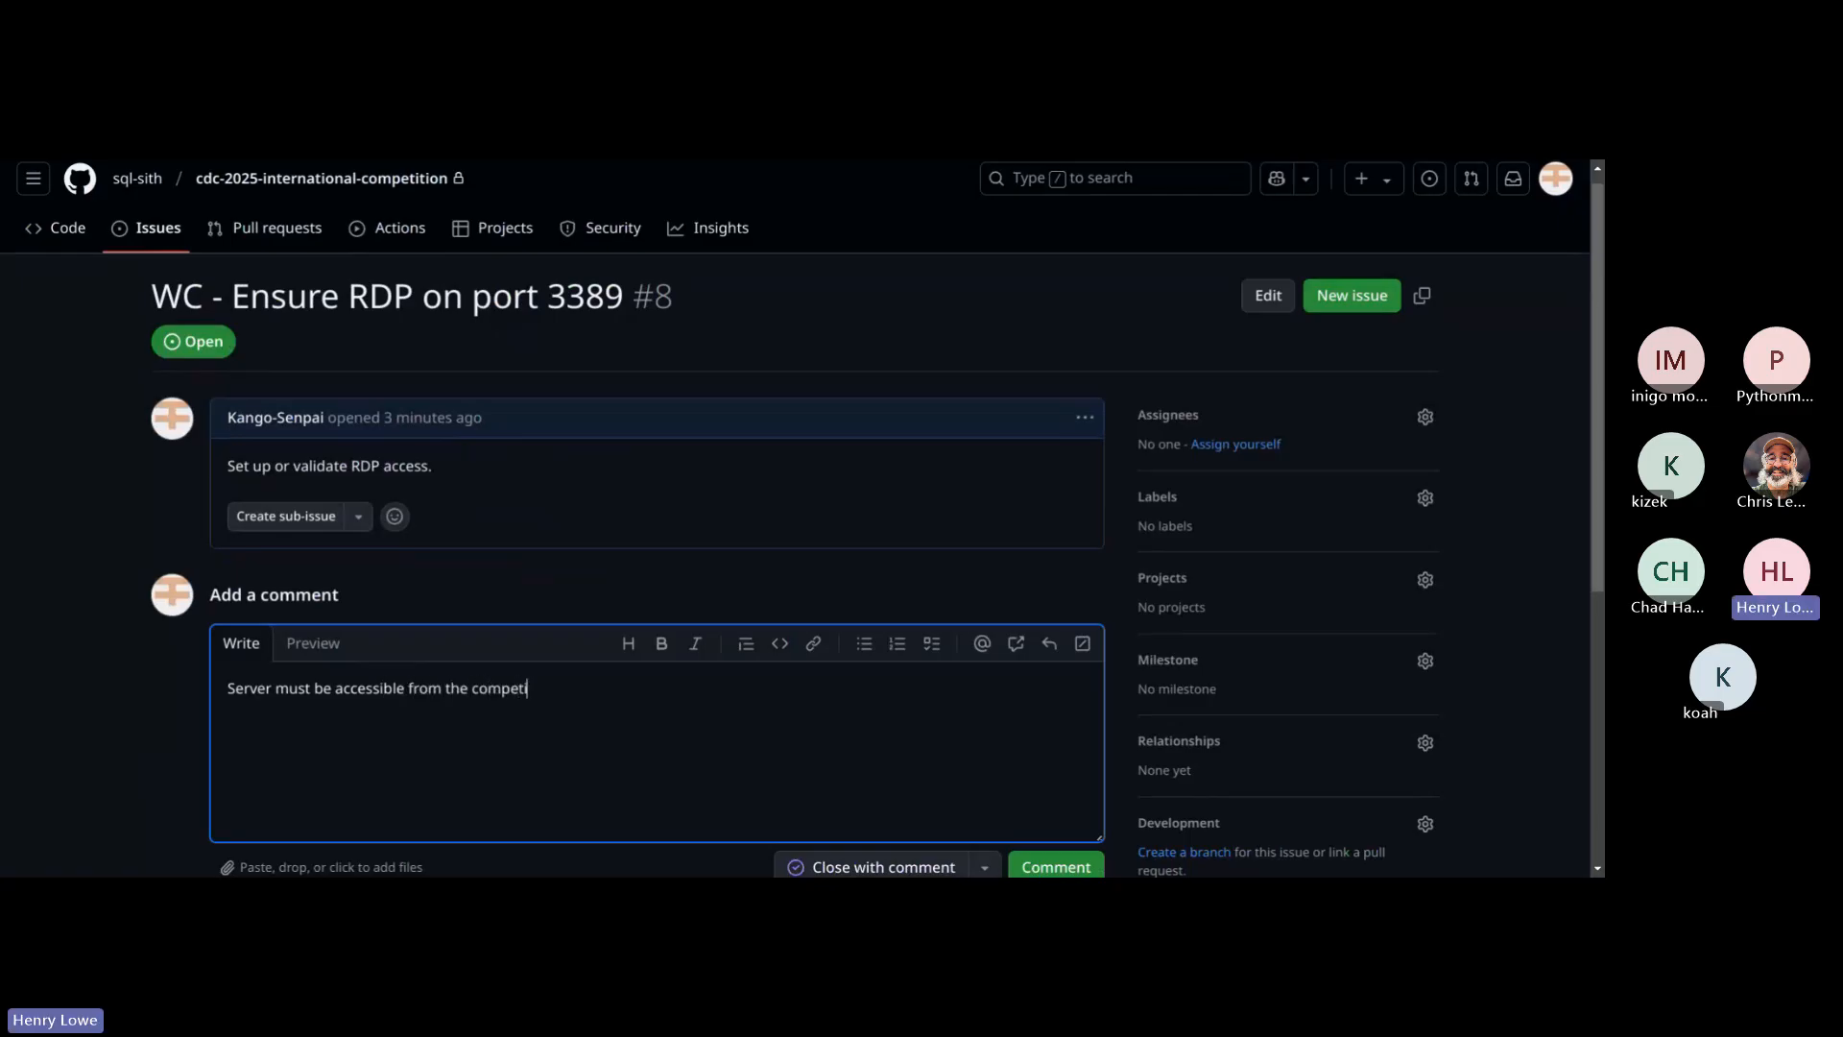
text(ition network.)
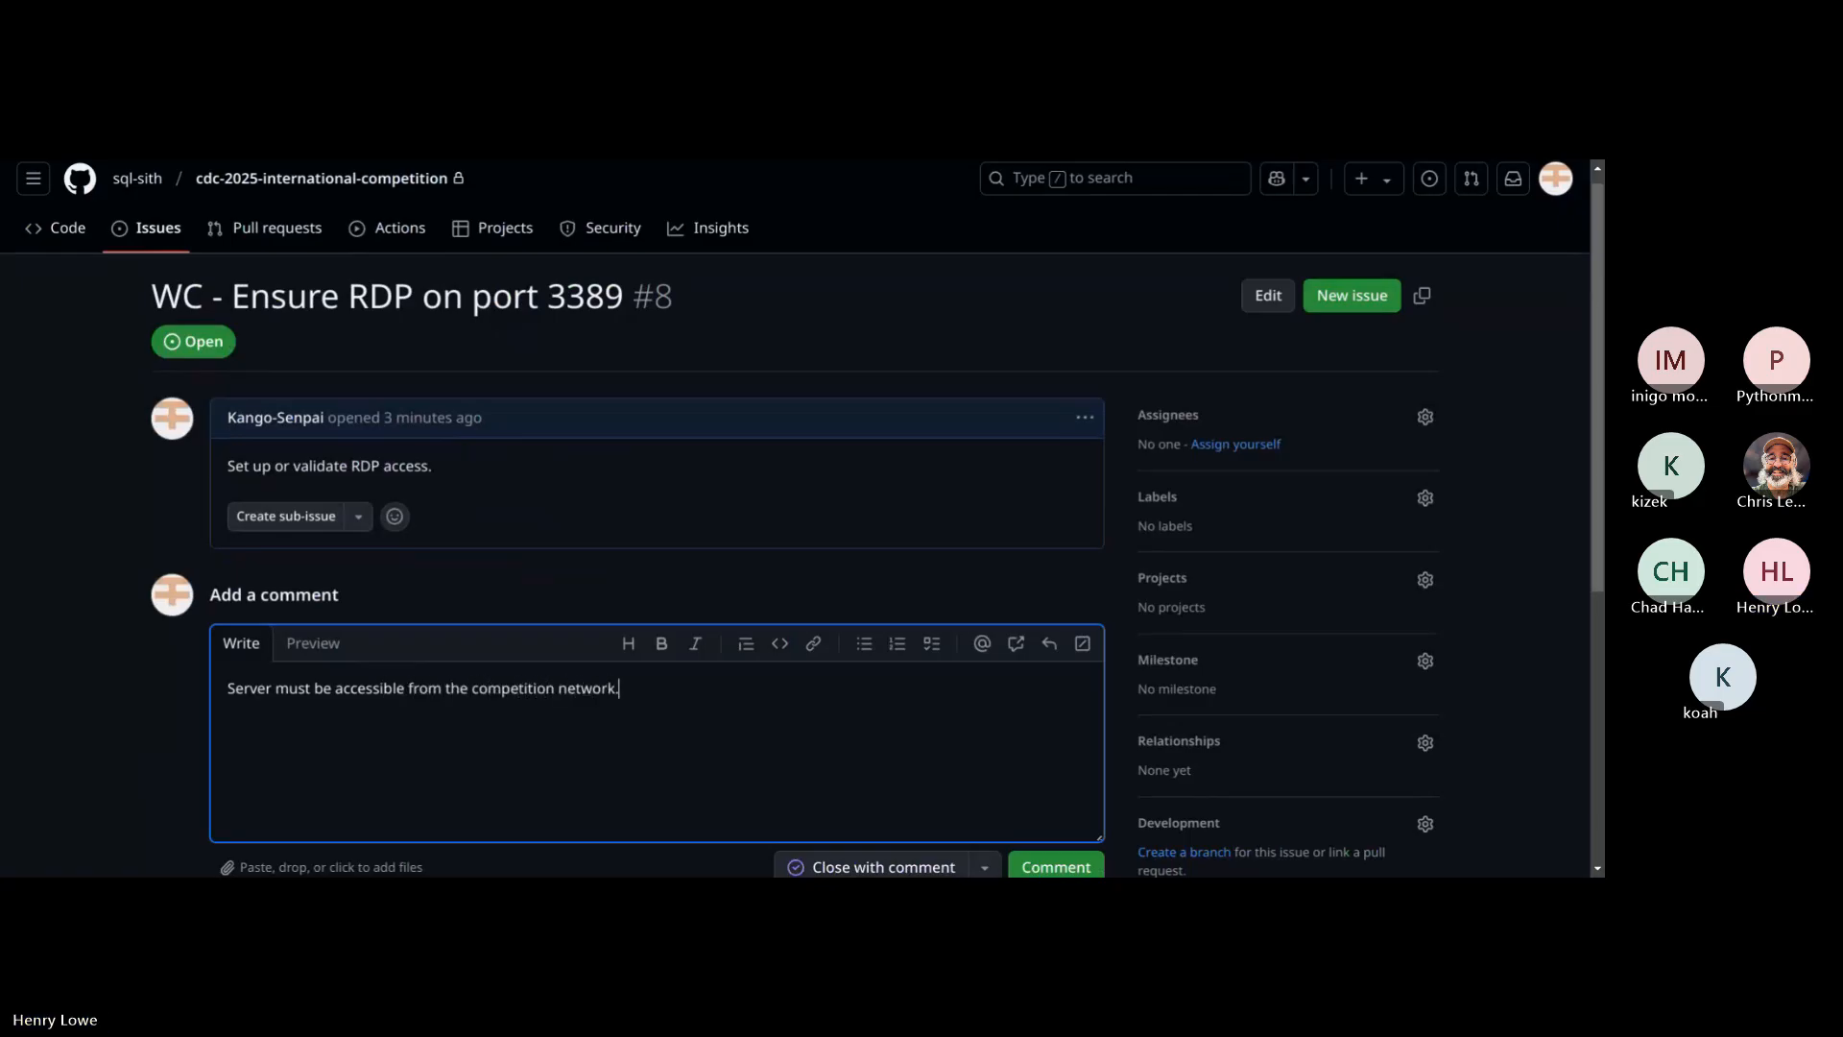
click(1015, 864)
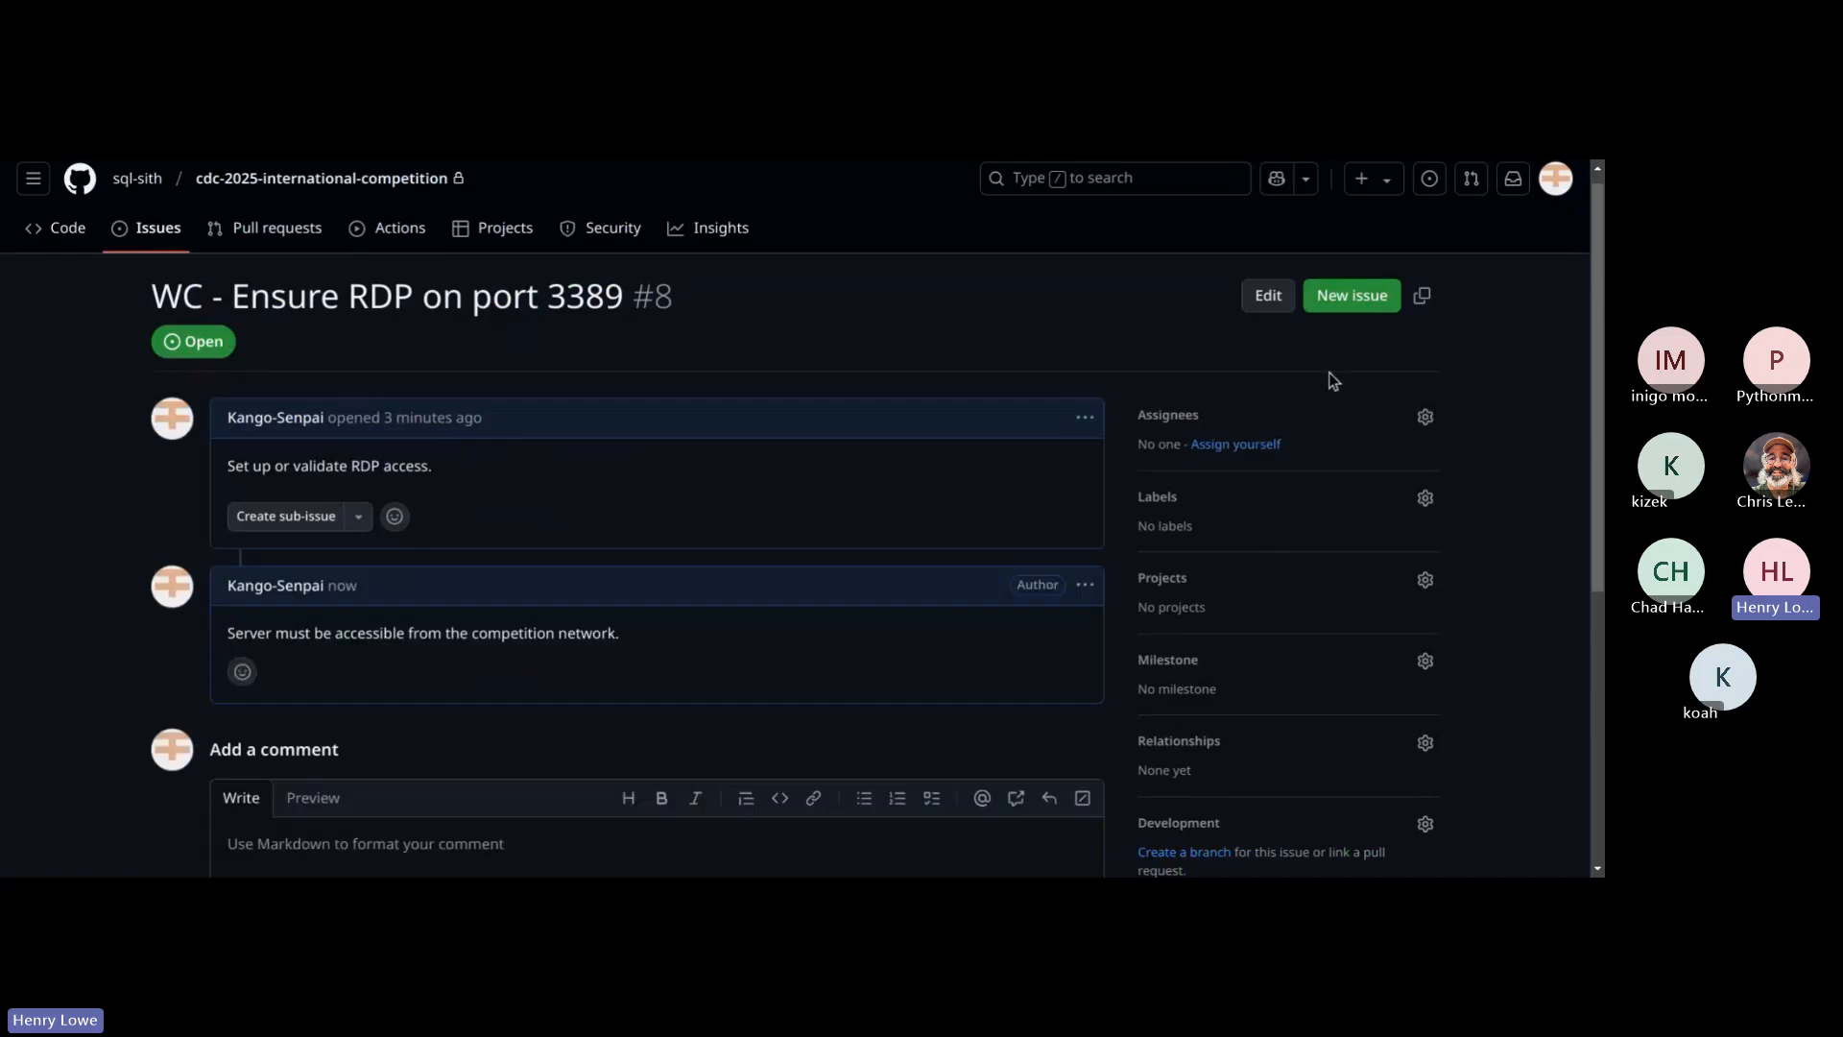
scroll(1122, 559, down, 3)
scroll(1122, 559, up, 3)
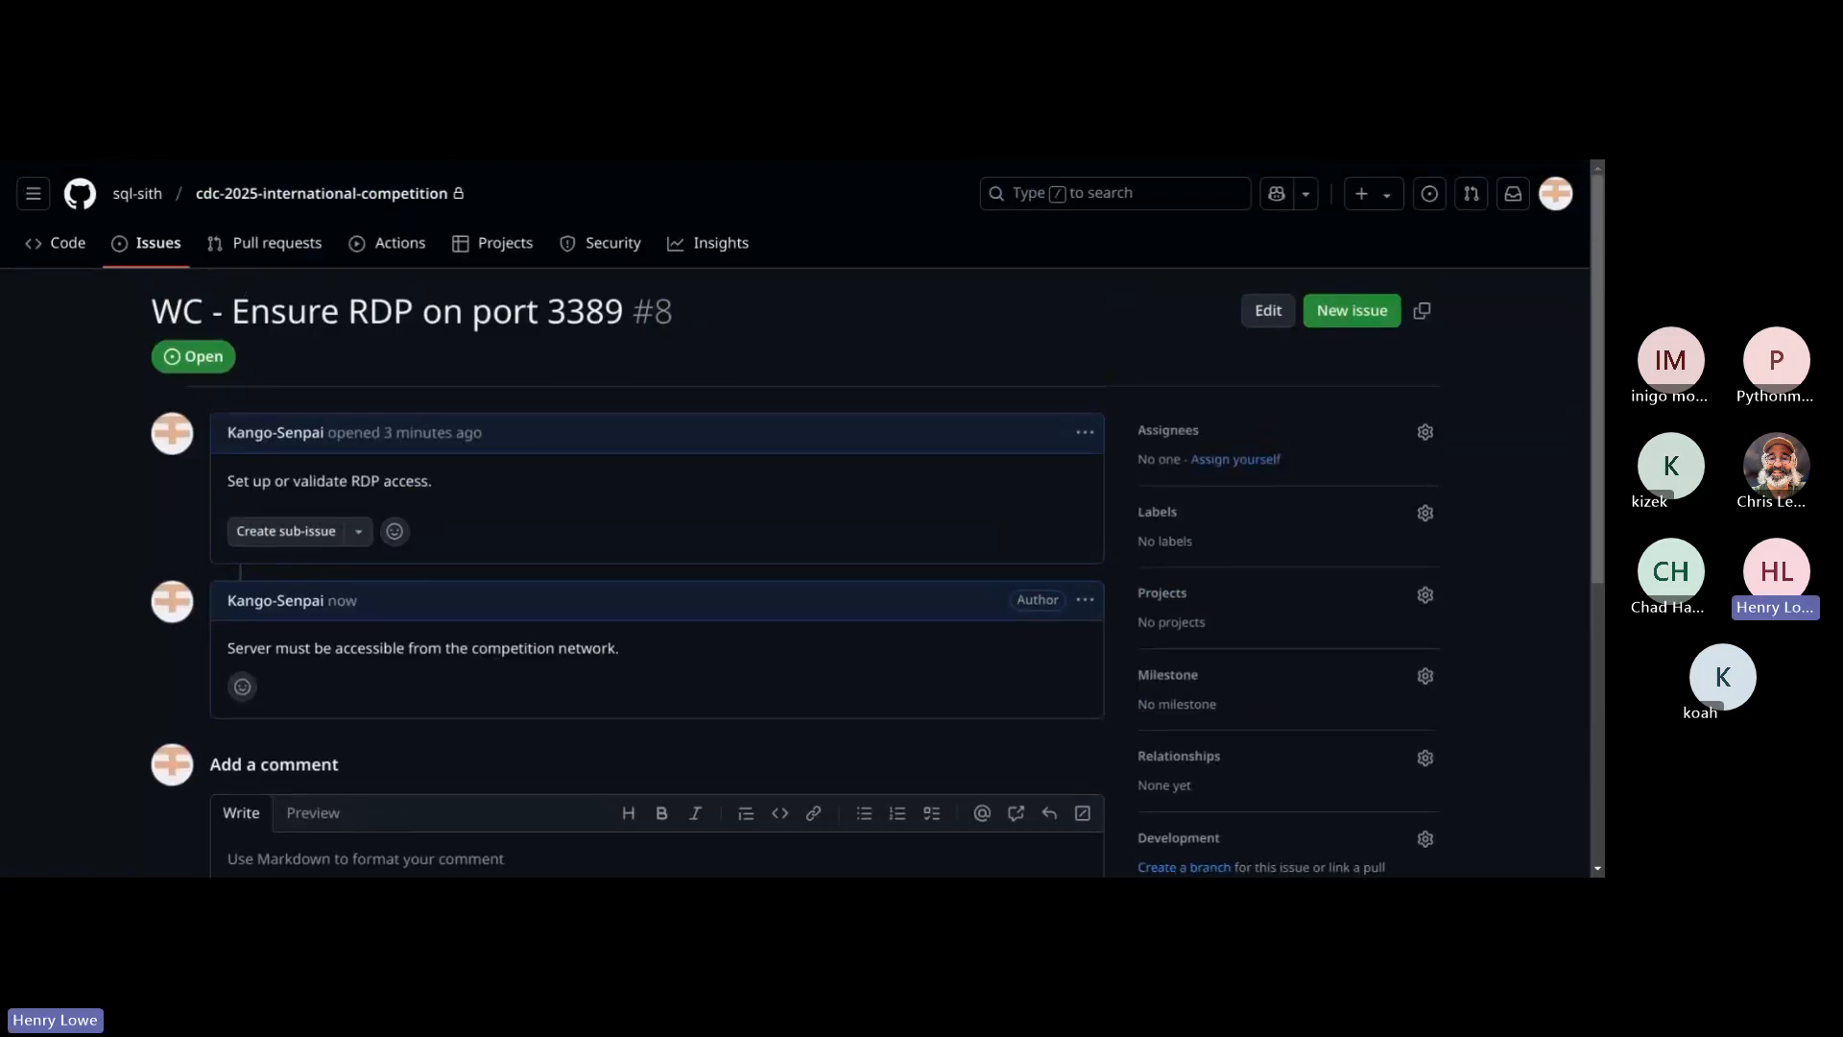
Step: Switch to the scenario PDF and review the Windows Client's AD joining instructions, including the System and Security path to the domain setting
key(ctrl+Tab)
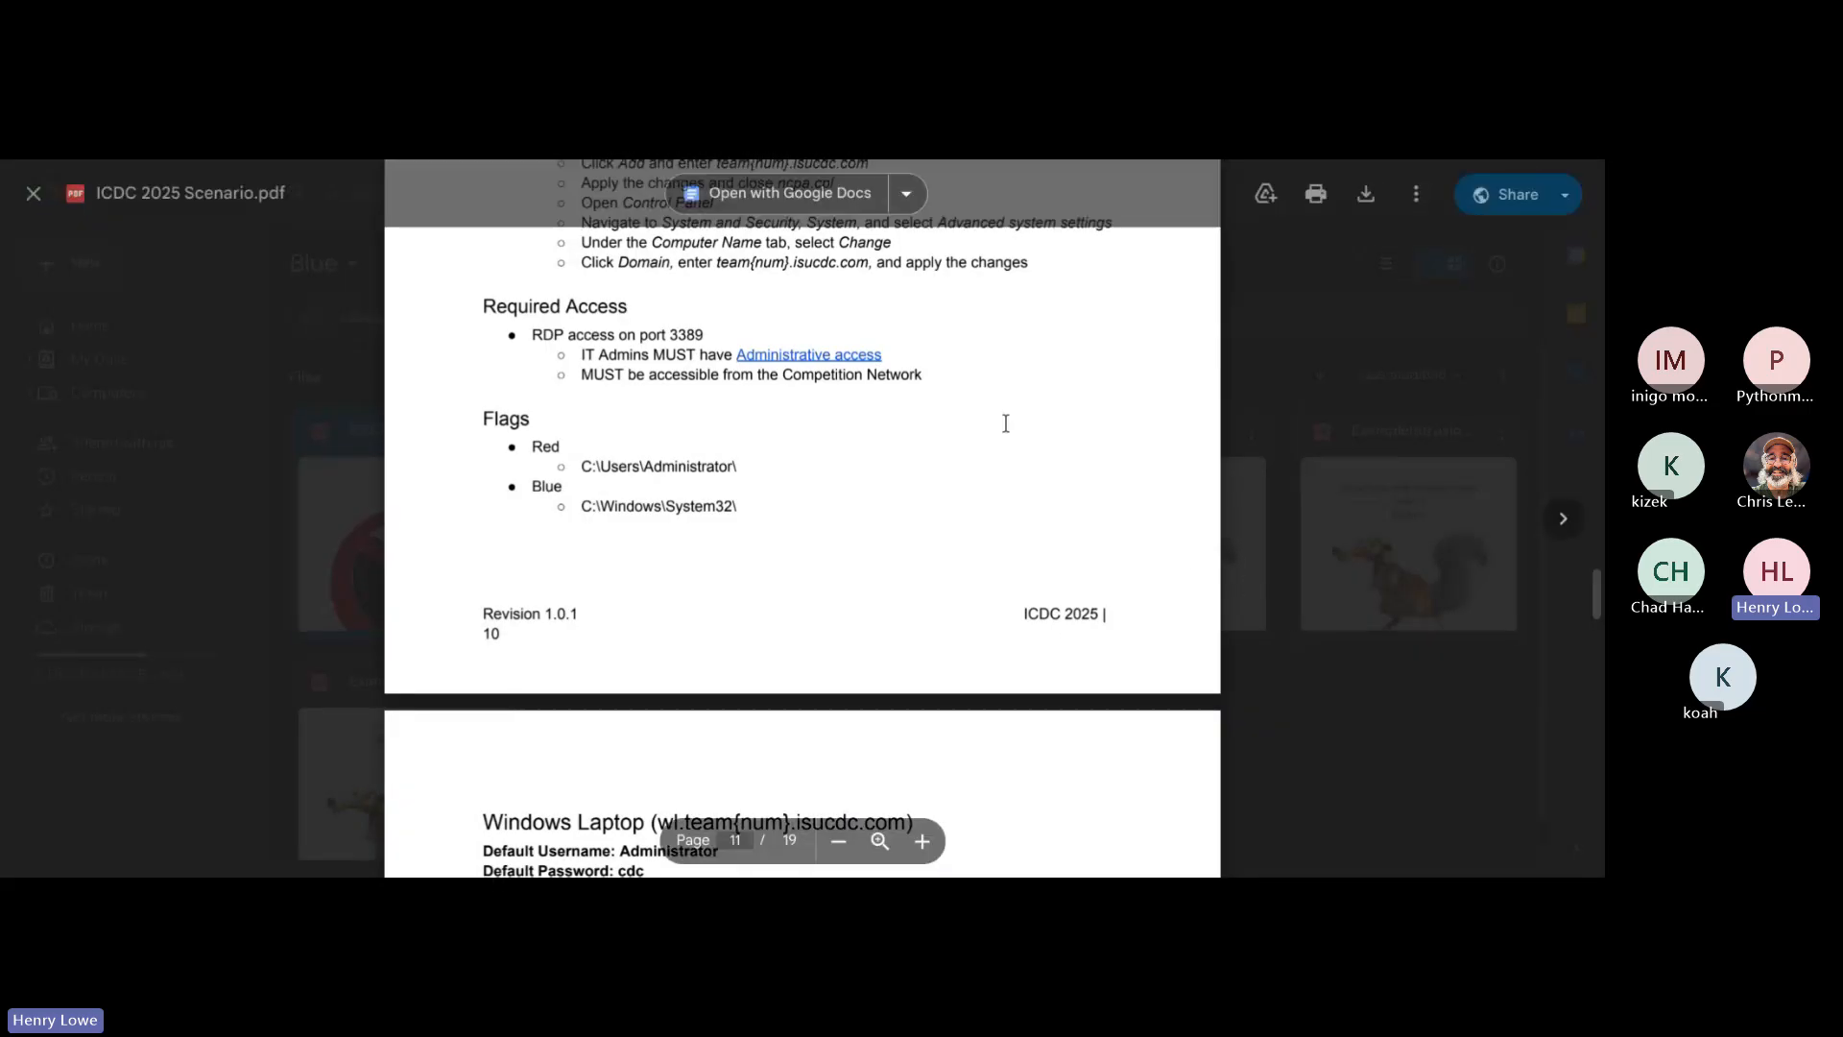
scroll(1005, 424, up, 5)
scroll(1005, 424, down, 2)
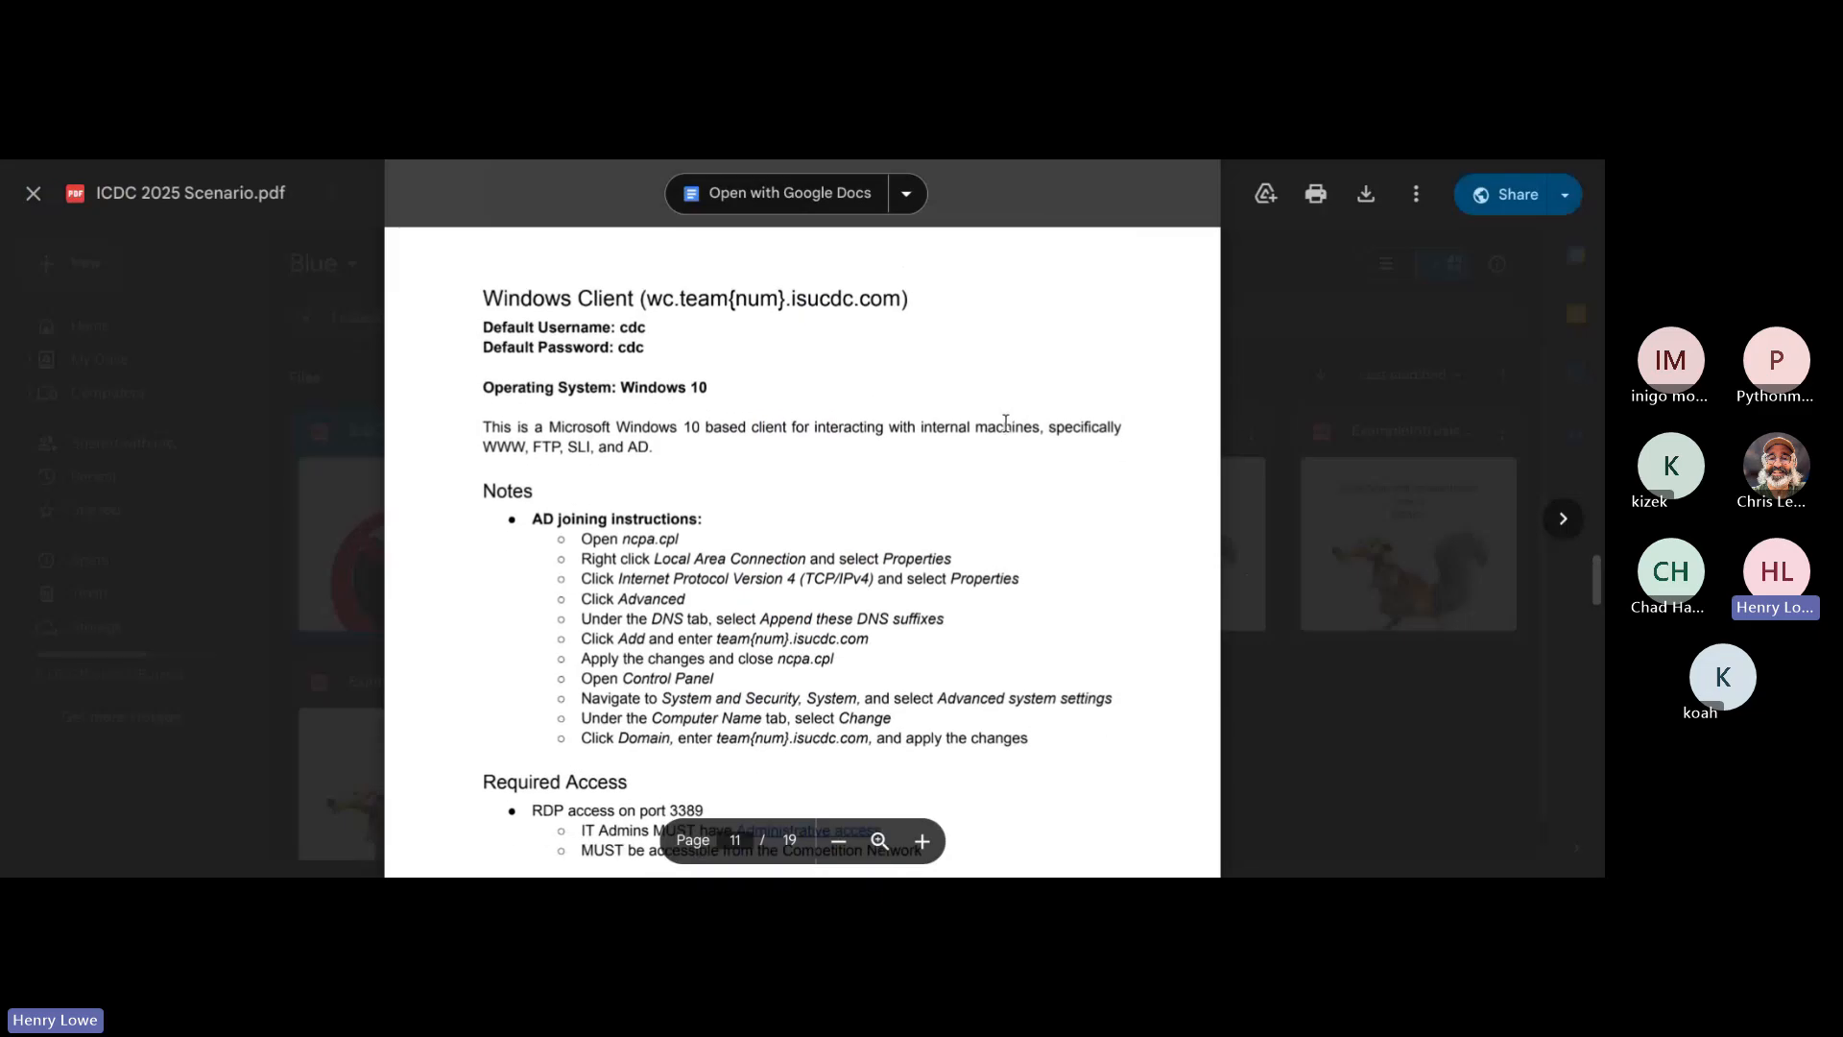
scroll(1005, 424, down, 1)
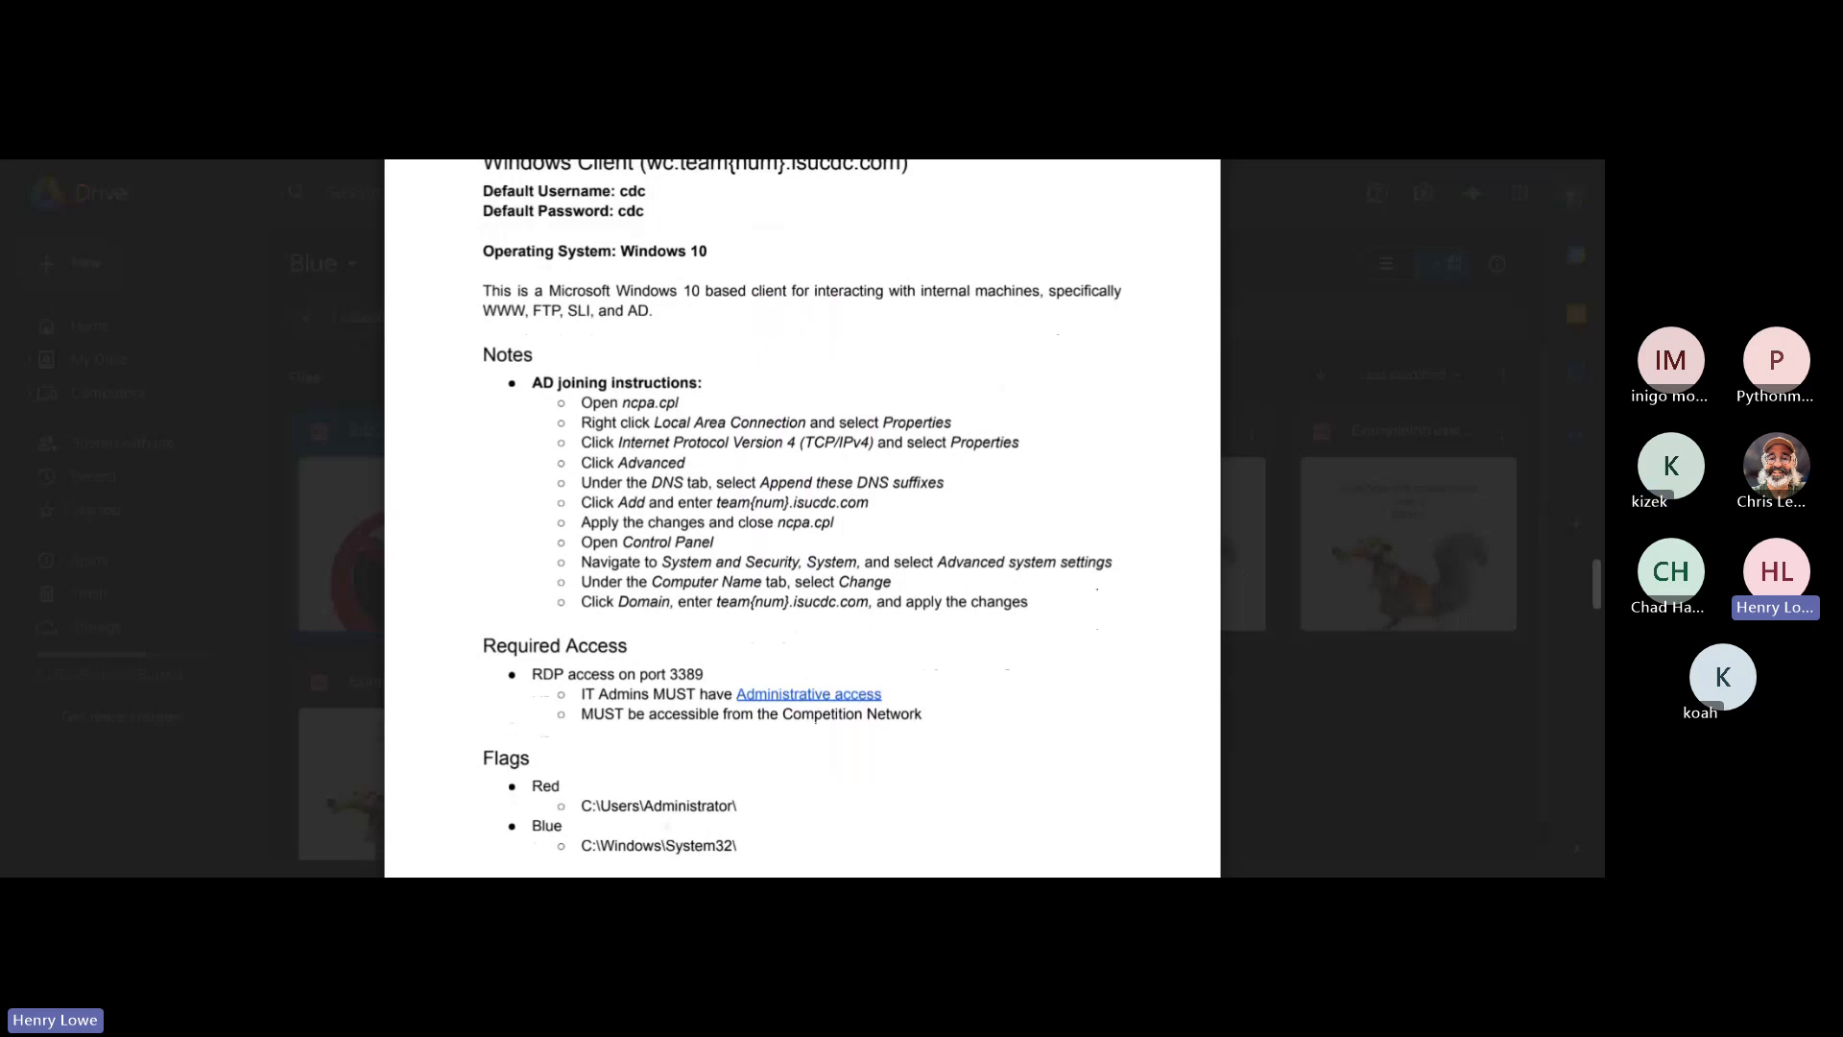
double_click(832, 562)
double_click(772, 562)
double_click(669, 562)
click(921, 637)
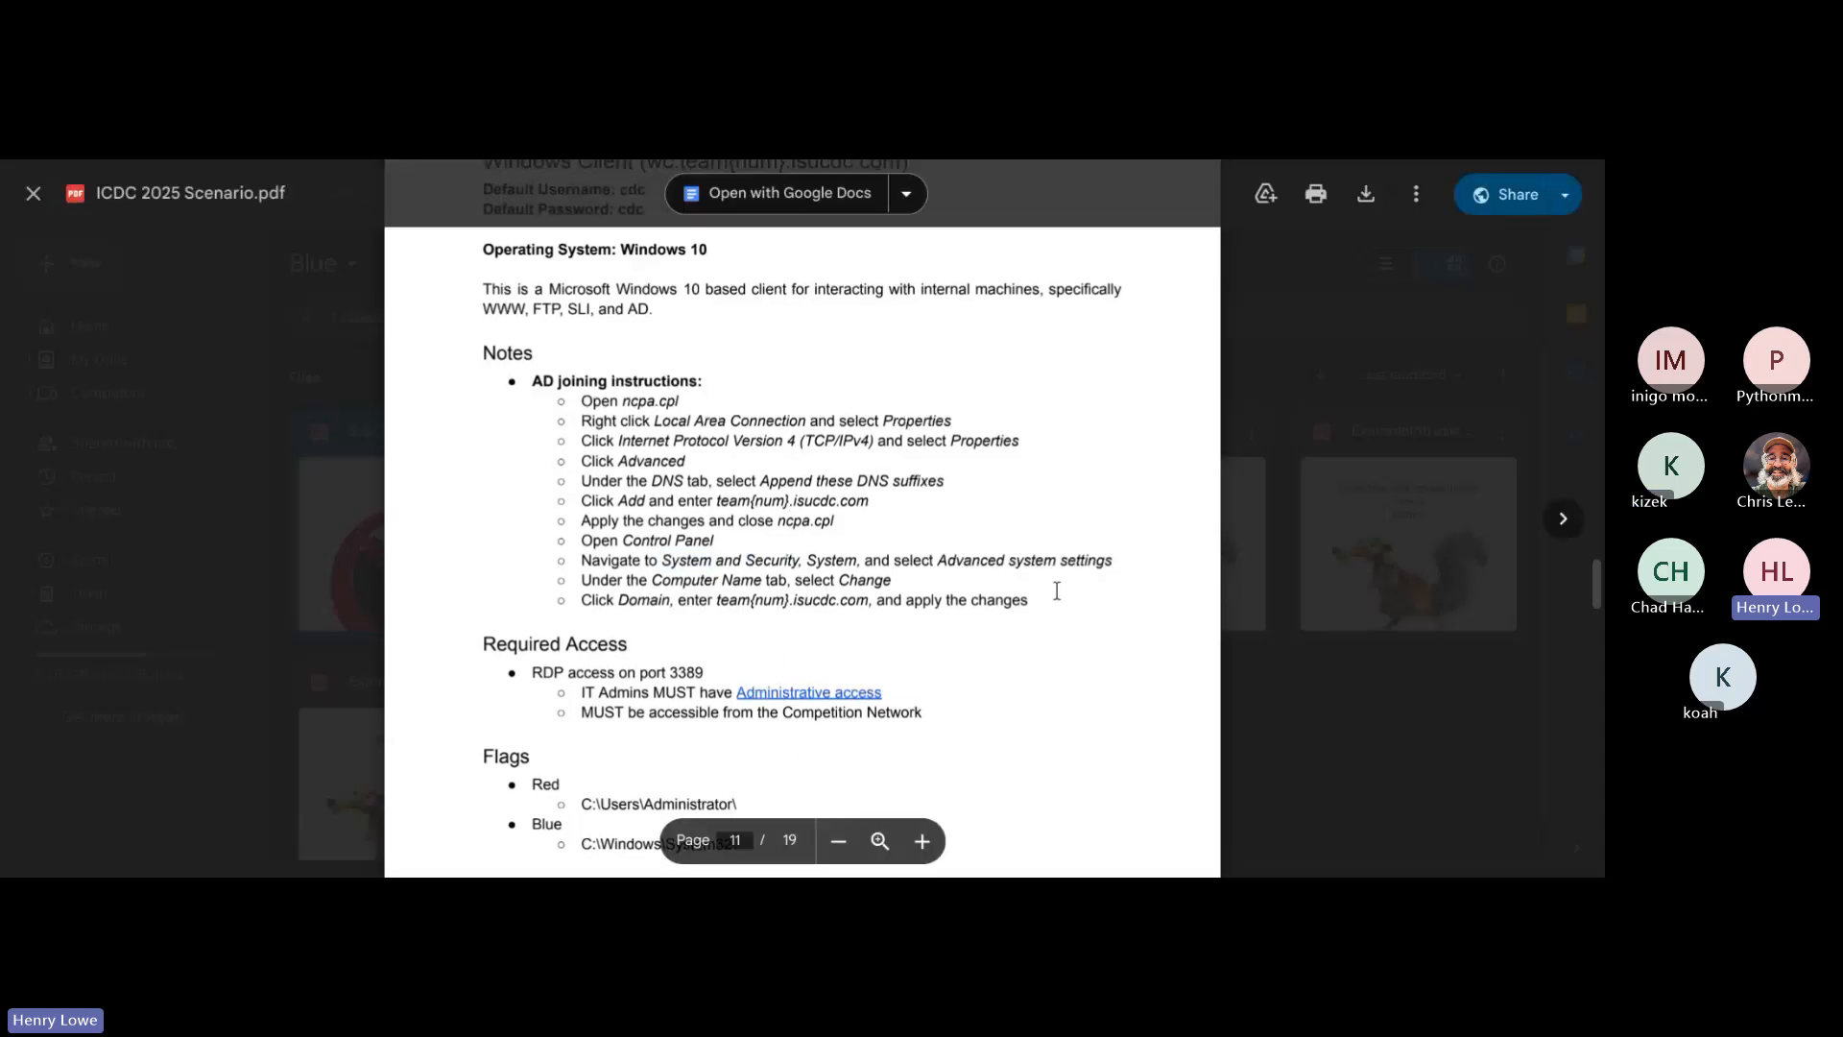
Step: Examine the Windows Client's Red and Blue flag locations and its Competition Network access requirement in the scenario PDF
scroll(1057, 590, down, 3)
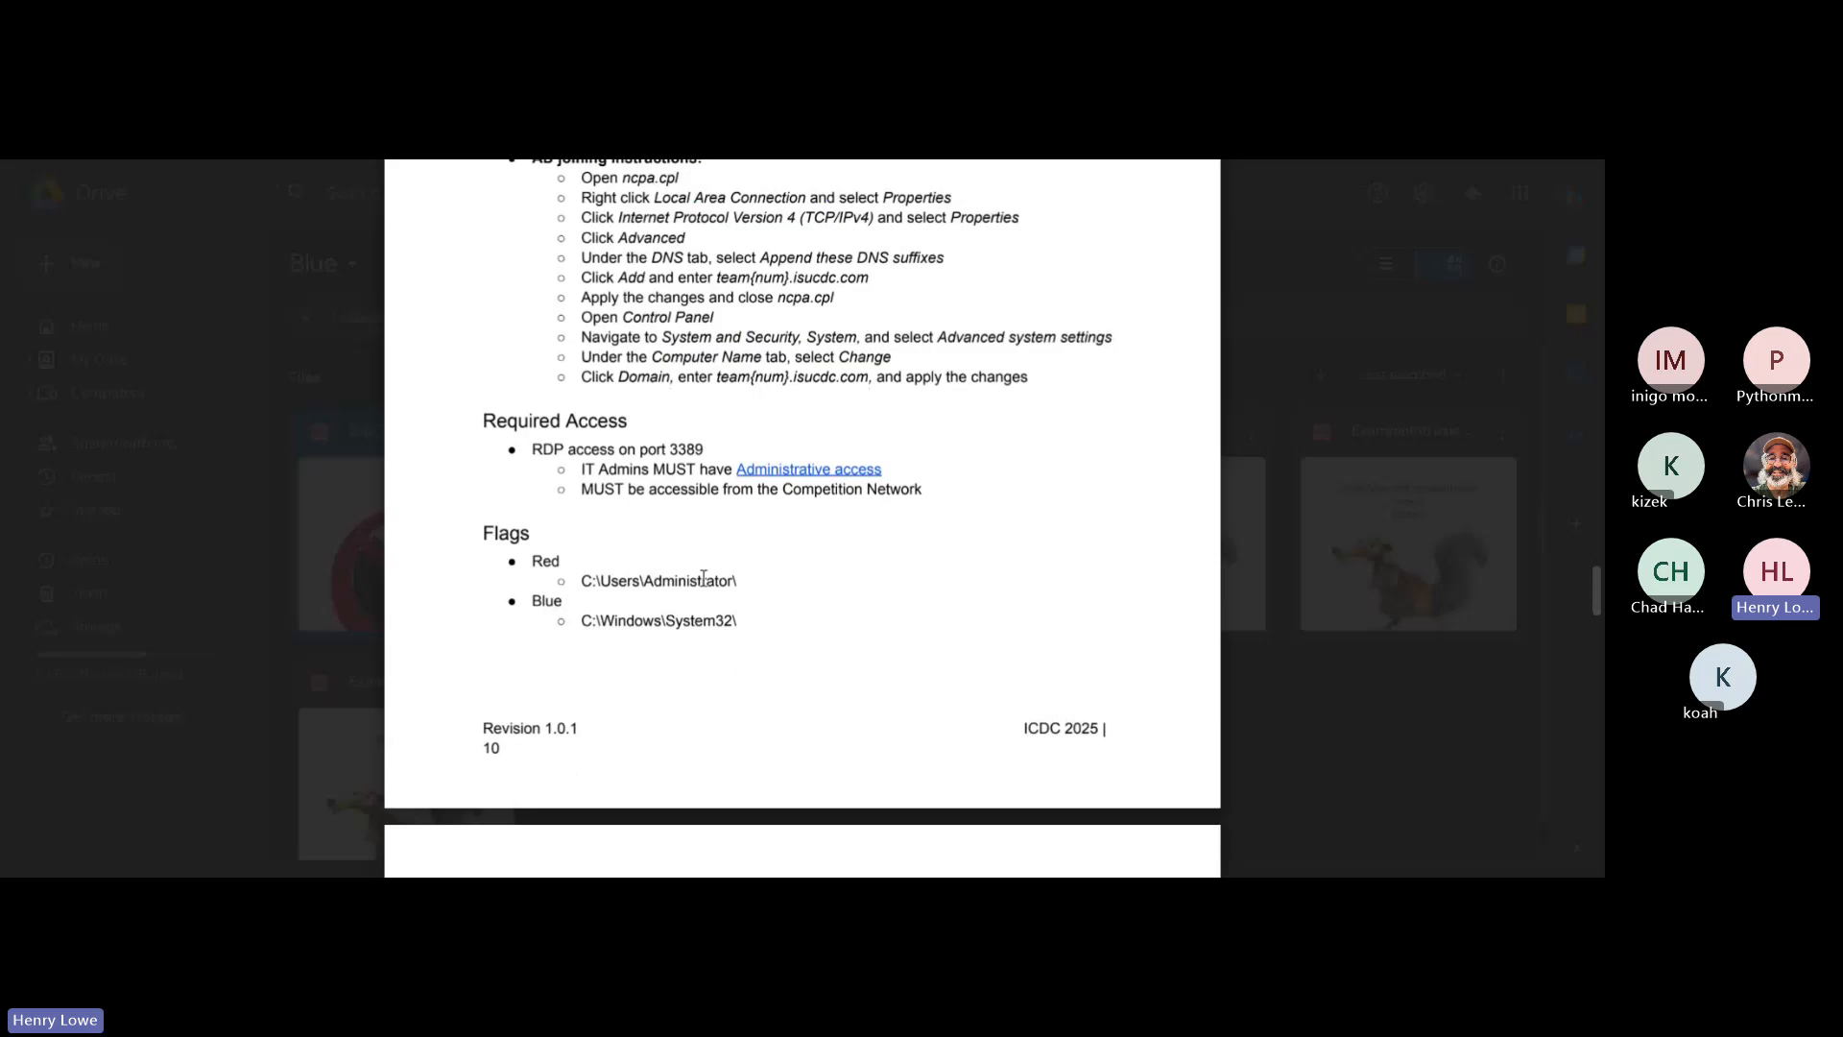
triple_click(701, 580)
click(726, 578)
triple_click(612, 617)
click(645, 647)
triple_click(646, 621)
click(653, 562)
triple_click(648, 575)
click(733, 526)
drag(783, 490, 906, 490)
click(941, 496)
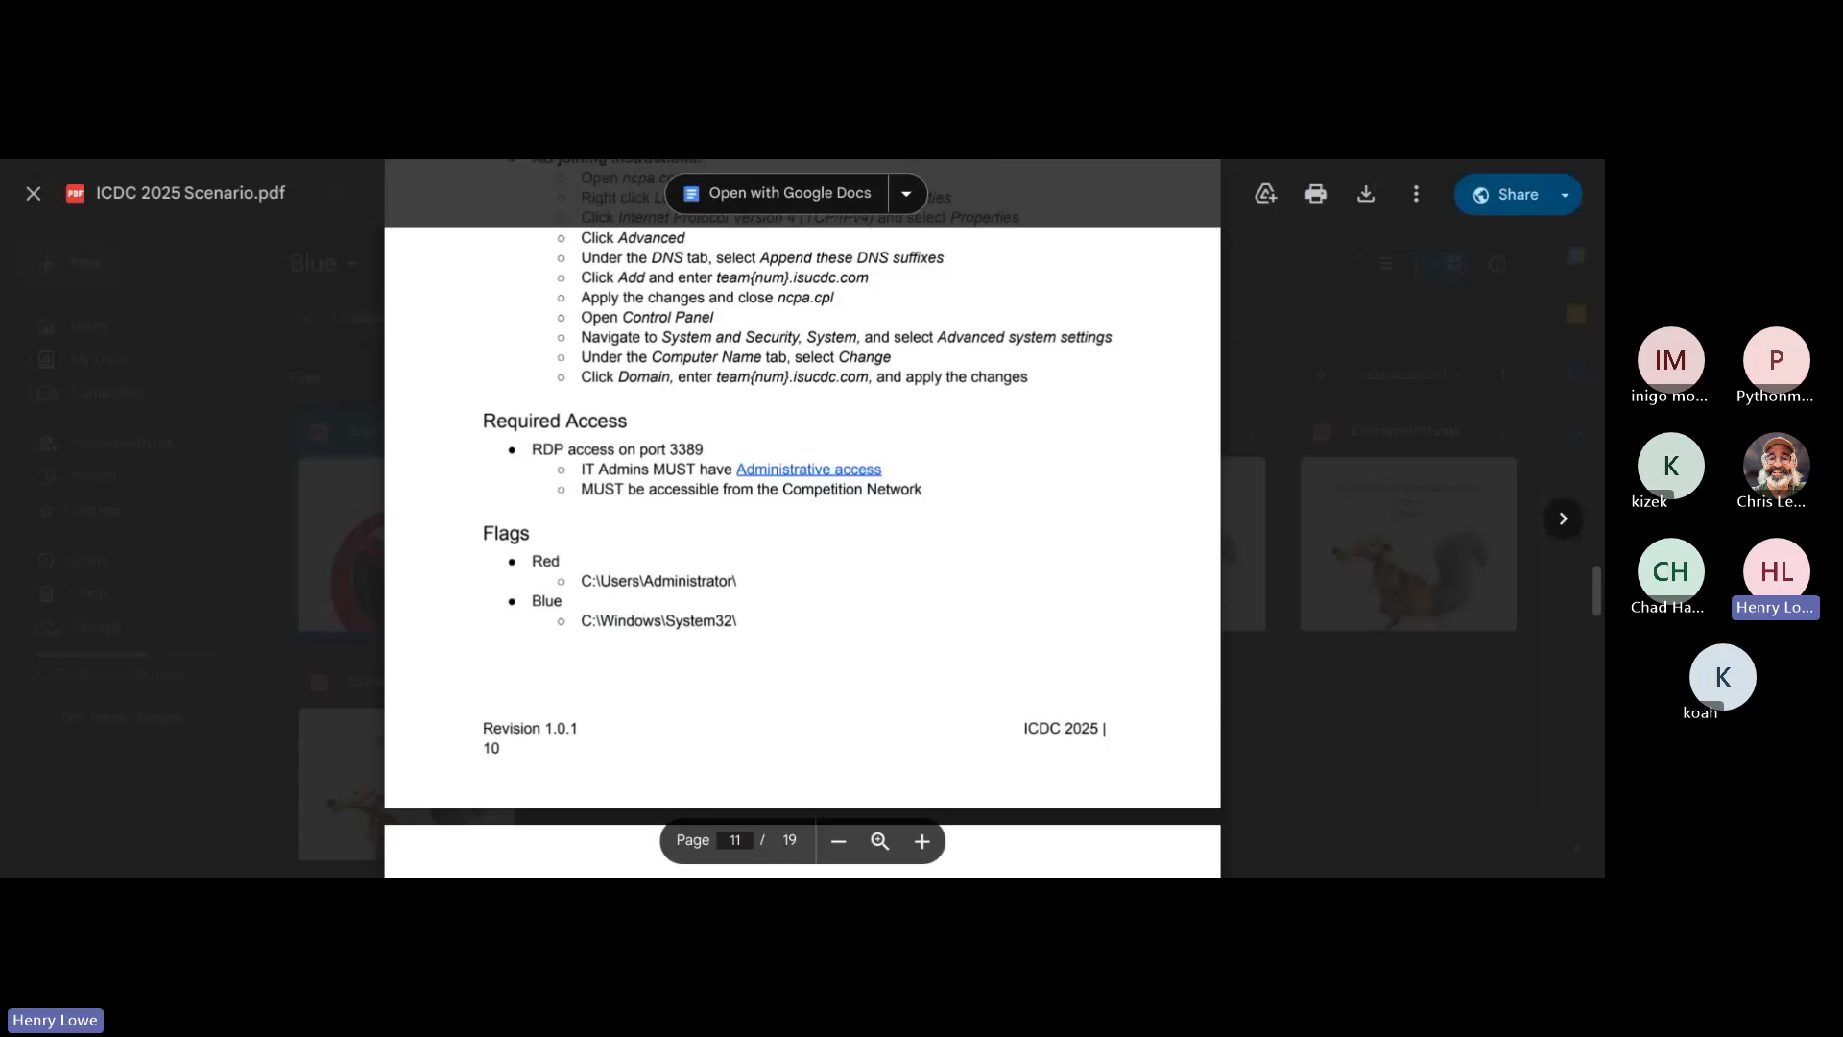
Step: Return to the GitHub repository's issue list and start a new issue titled "WC - Flag security"
key(ctrl+Tab)
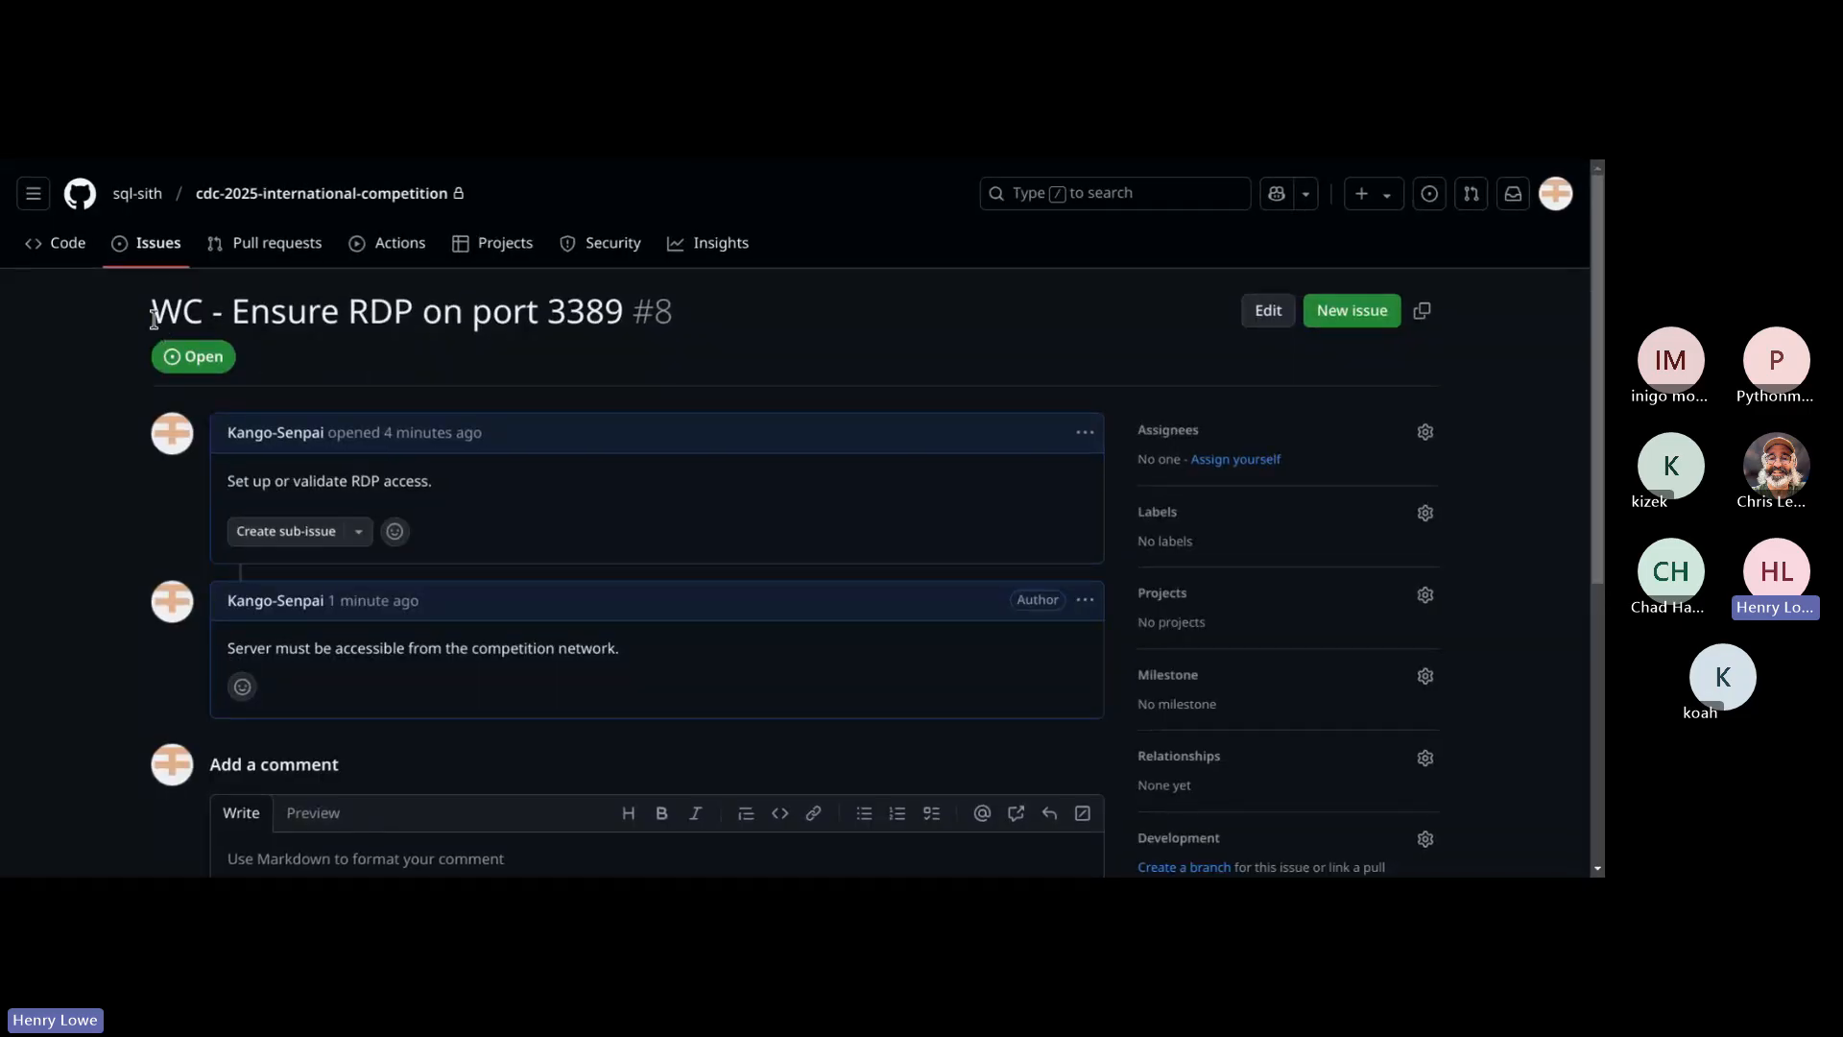
click(158, 243)
click(1387, 338)
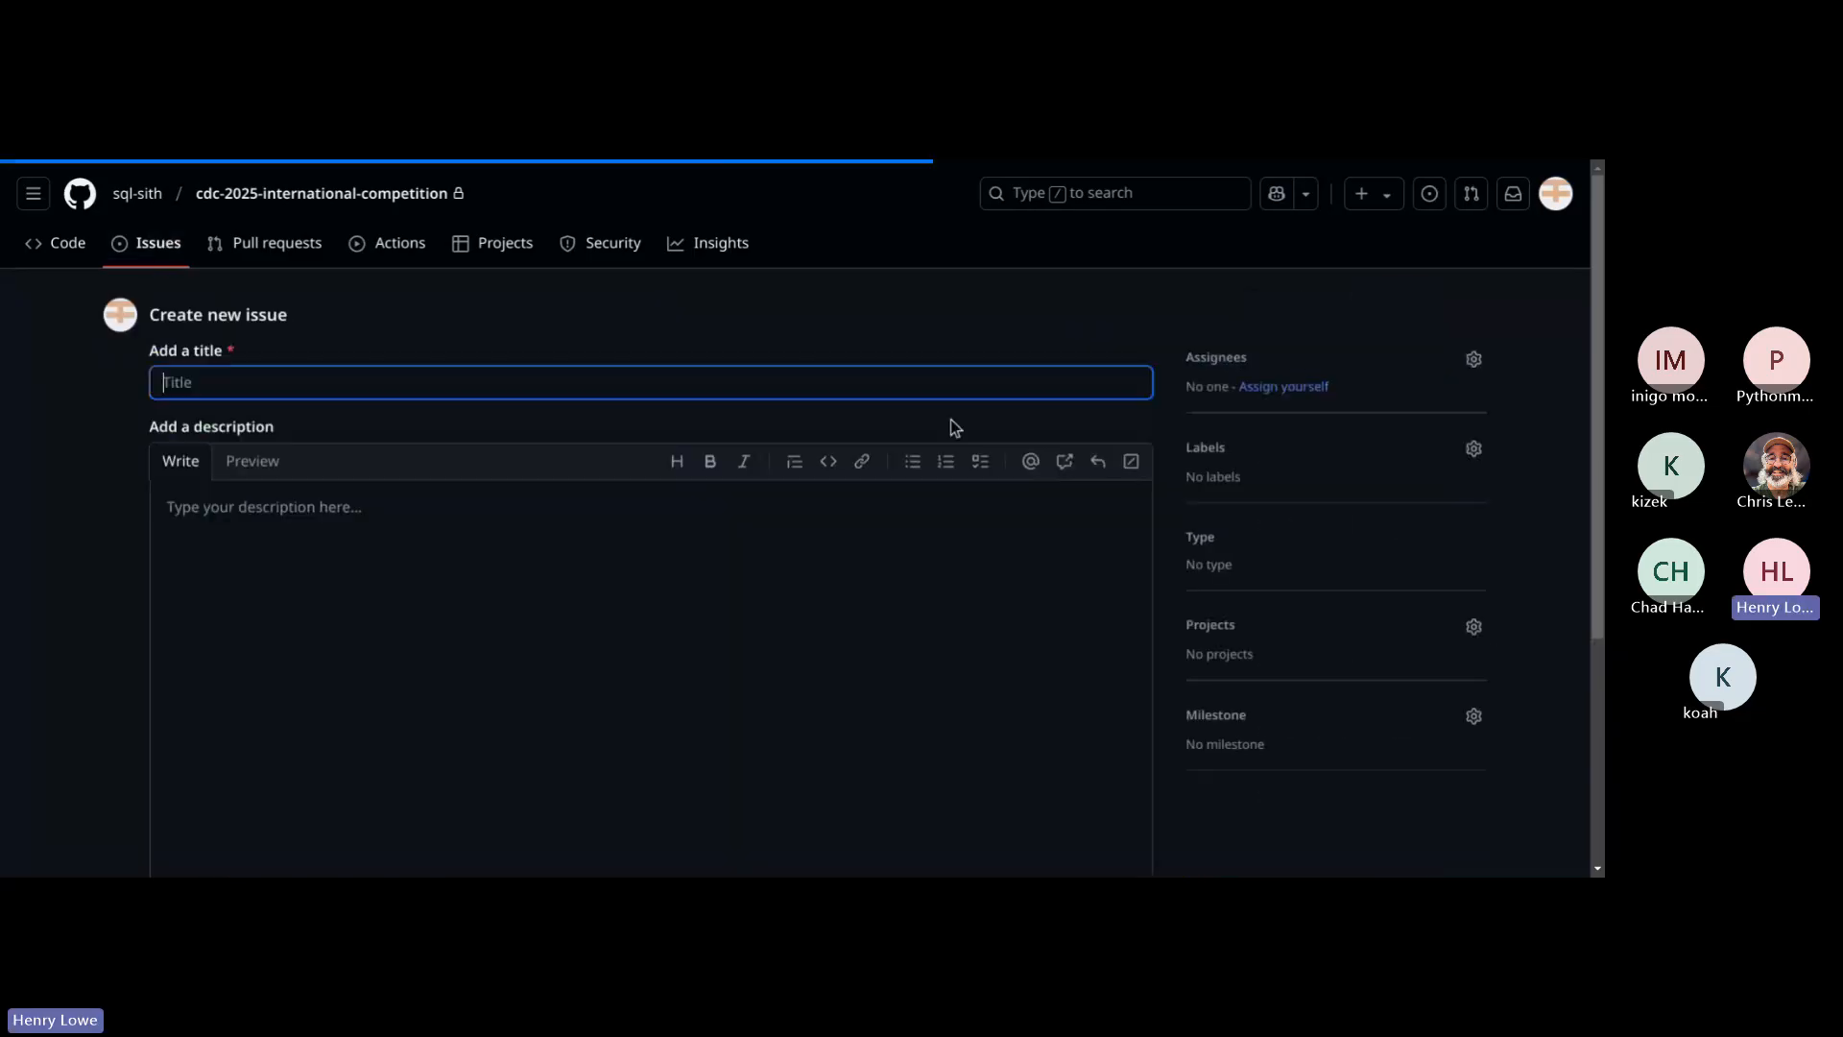
text(WC - )
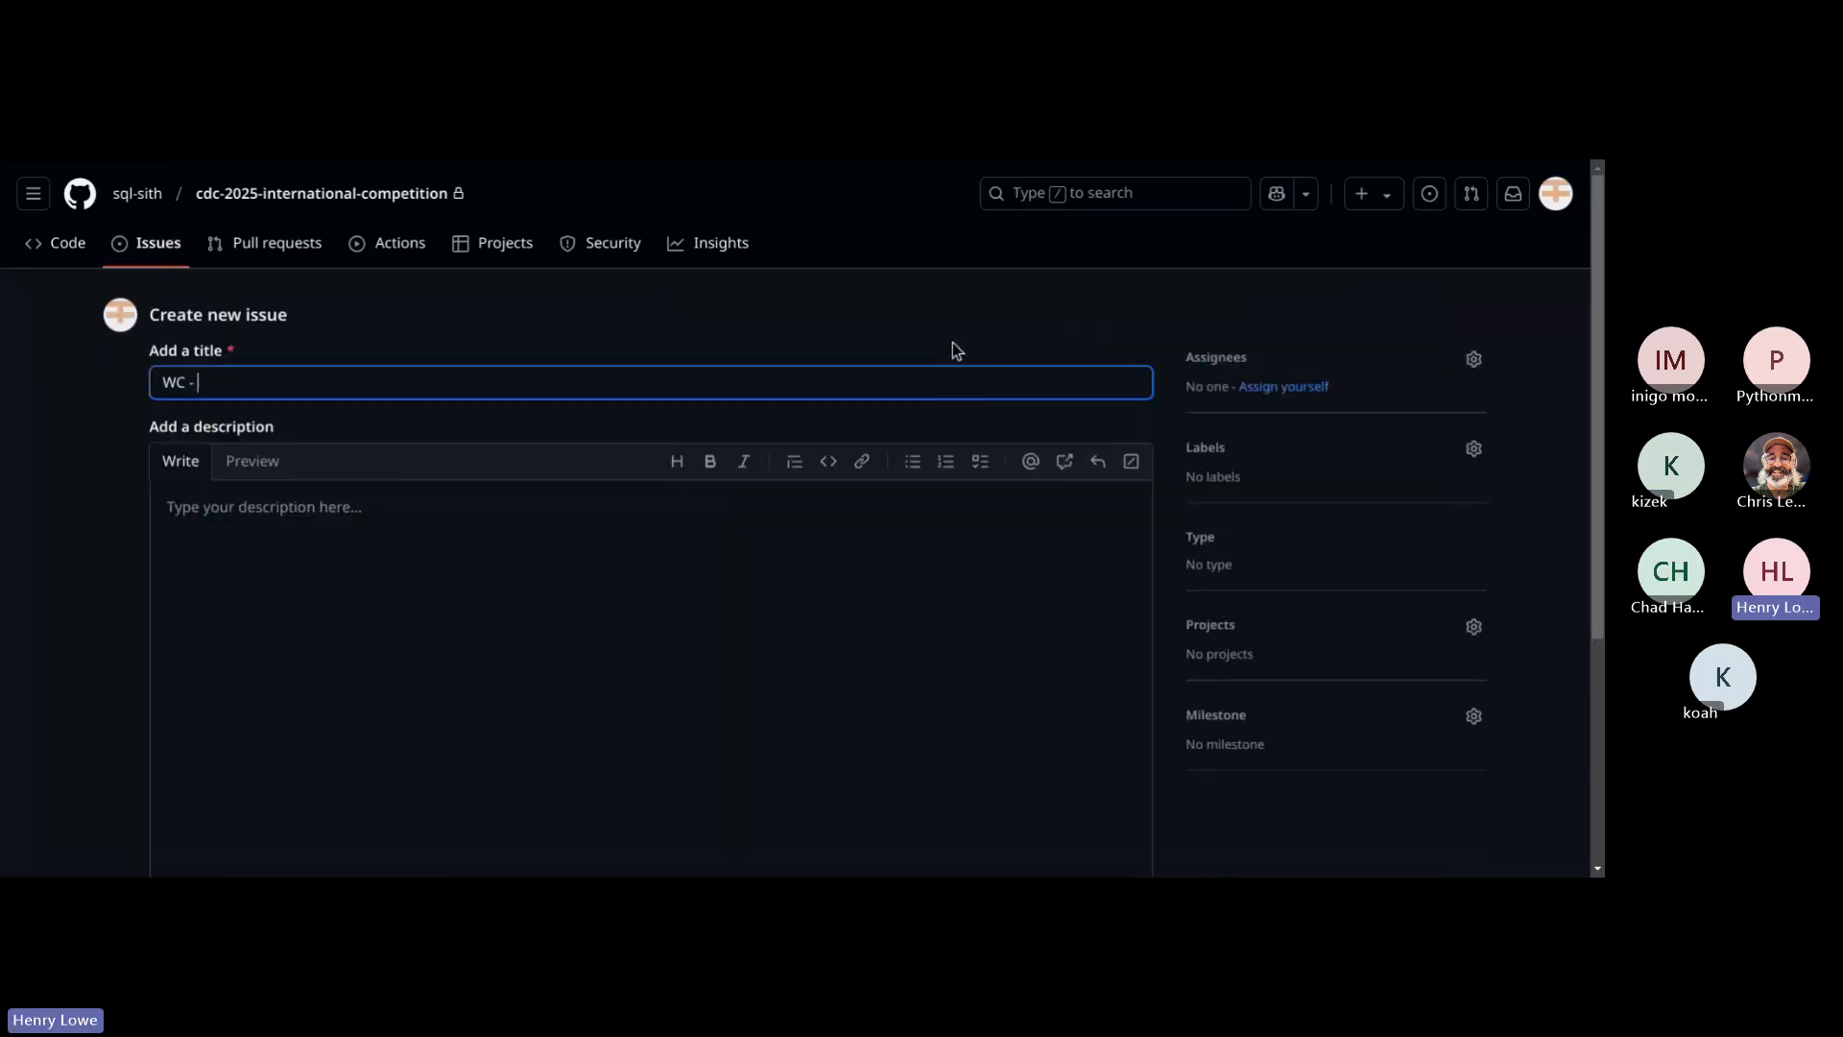
text(Validate)
key(BackSpace)
key(BackSpace)
key(BackSpace)
key(BackSpace)
key(BackSpace)
key(BackSpace)
key(BackSpace)
key(BackSpace)
text(Flag security)
key(Tab)
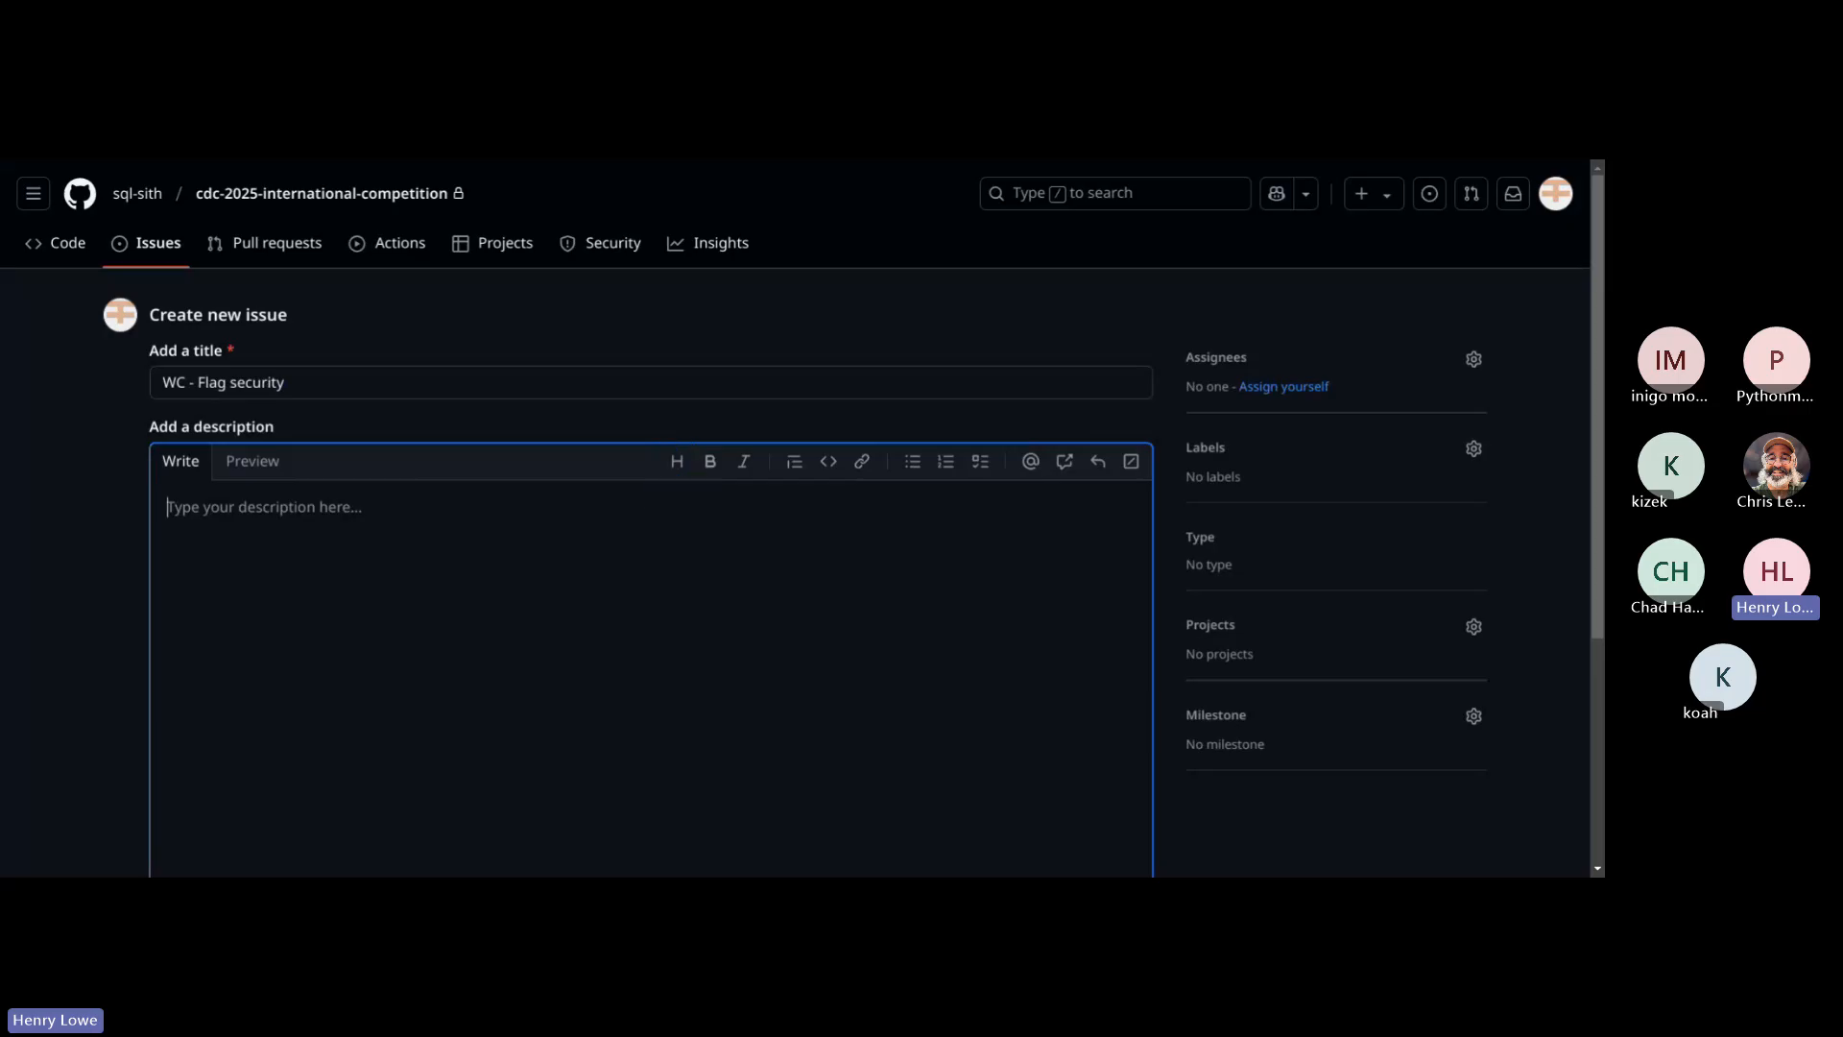
Step: Begin the issue description with "Validate" and paste the Red and Blue flag locations copied from the scenario PDF
text(Validate)
click(1049, 165)
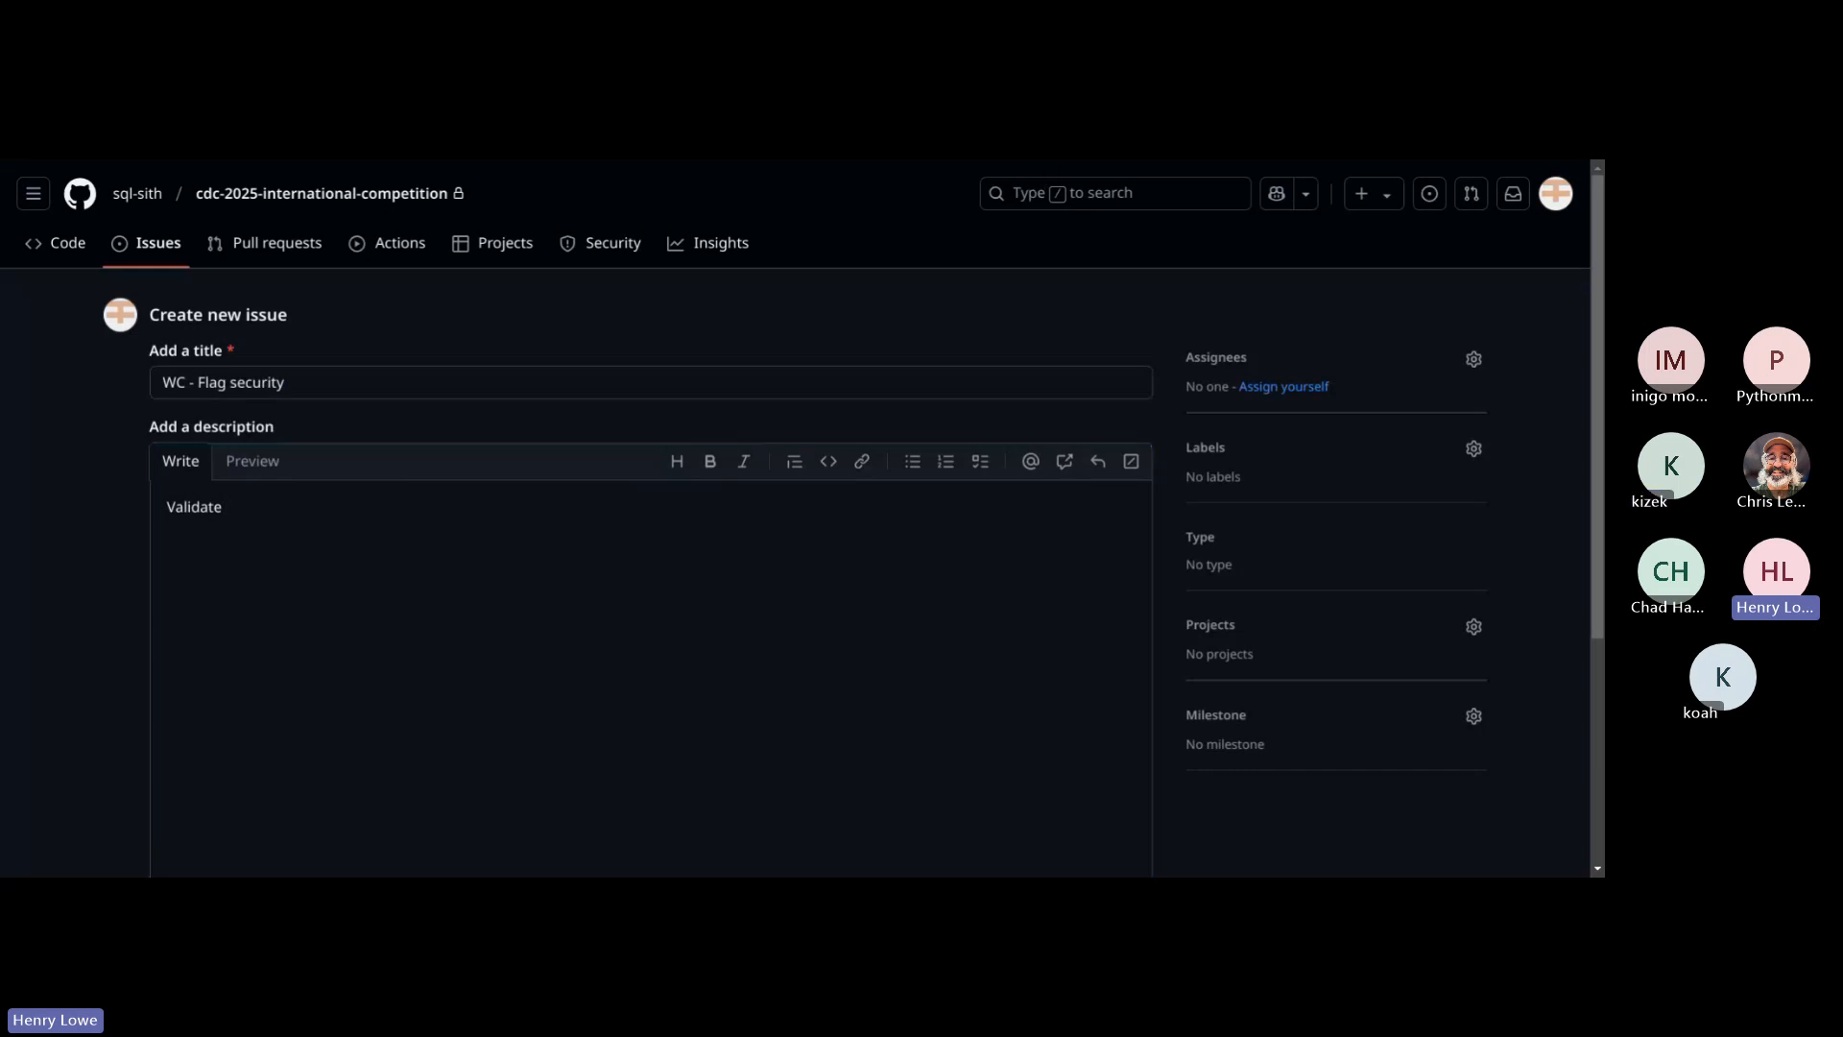
click(370, 524)
text(• Red ○ C:\Users\Administrator\ • Blue ○ C:\Windows\System32\)
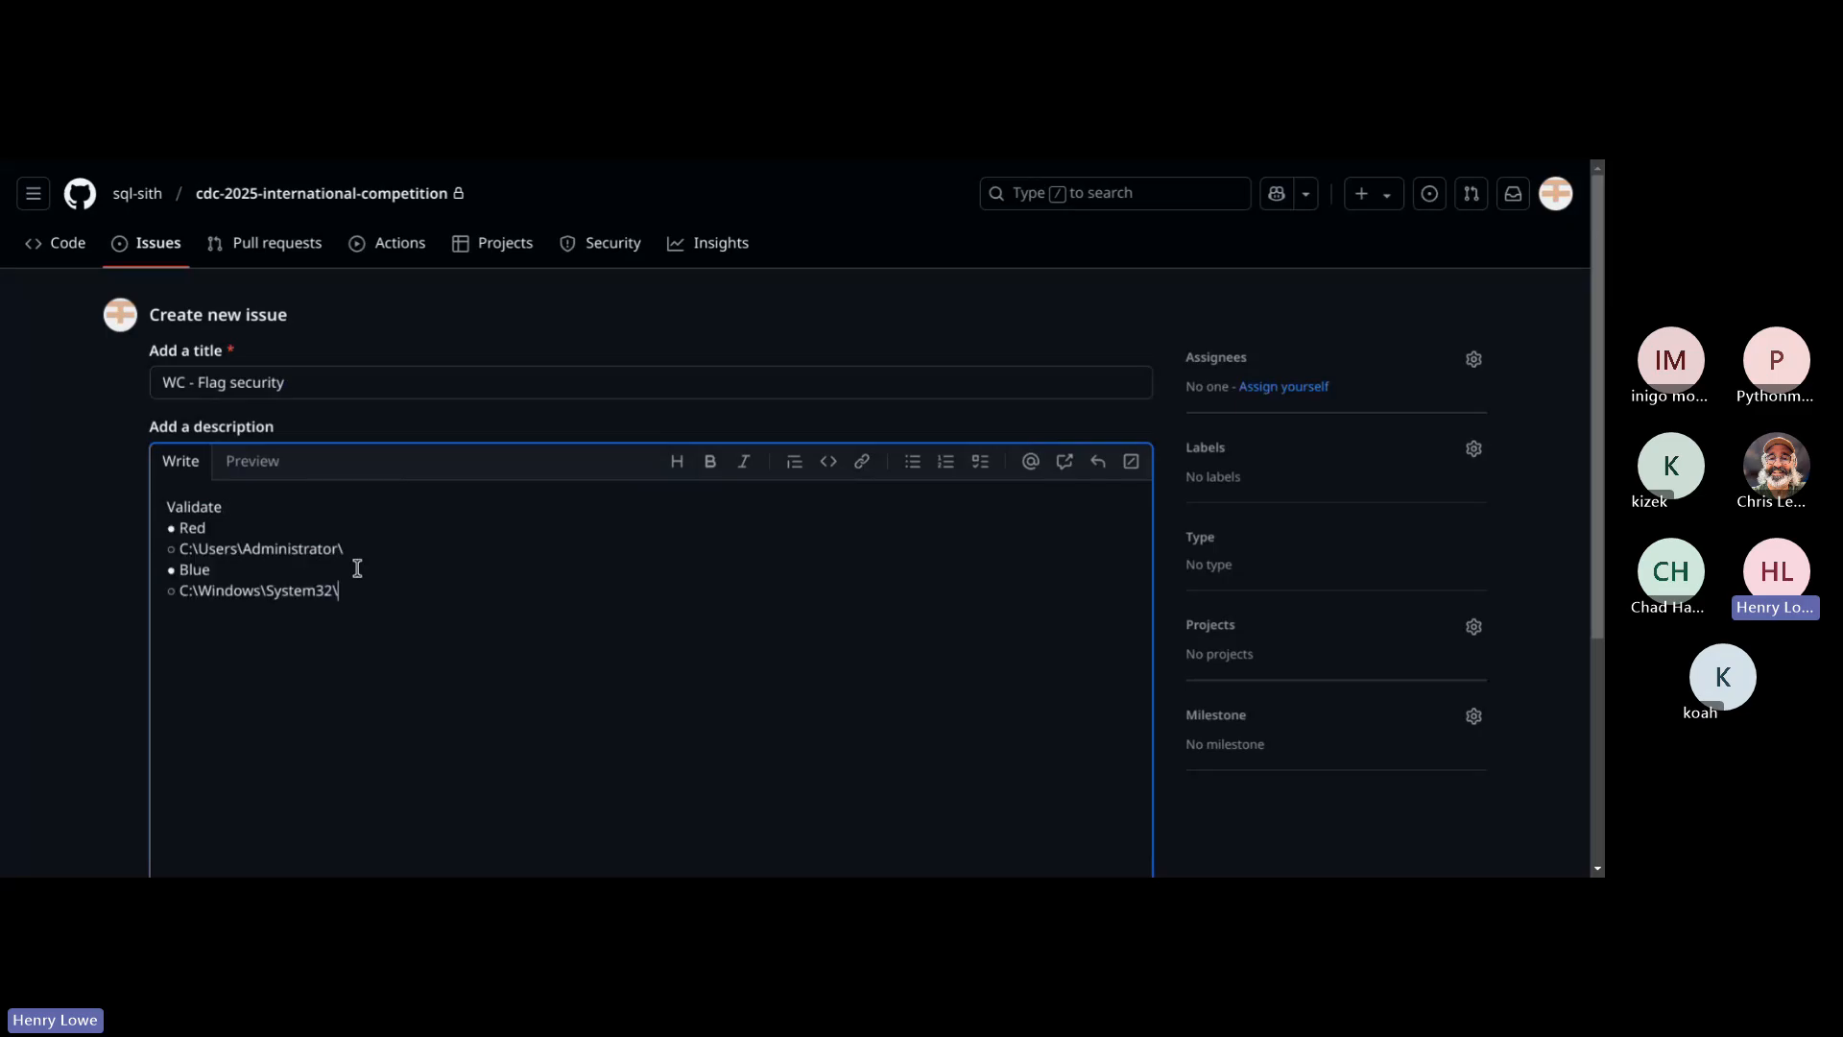
Step: Remove the Red and Blue lines and the bullet characters from the description, keeping only the paths C:\Users\Administrator\ and C:\Windows\System32\
click(357, 568)
key(shift+Home)
key(BackSpace)
key(Up)
key(Up)
key(shift+End)
key(BackSpace)
key(BackSpace)
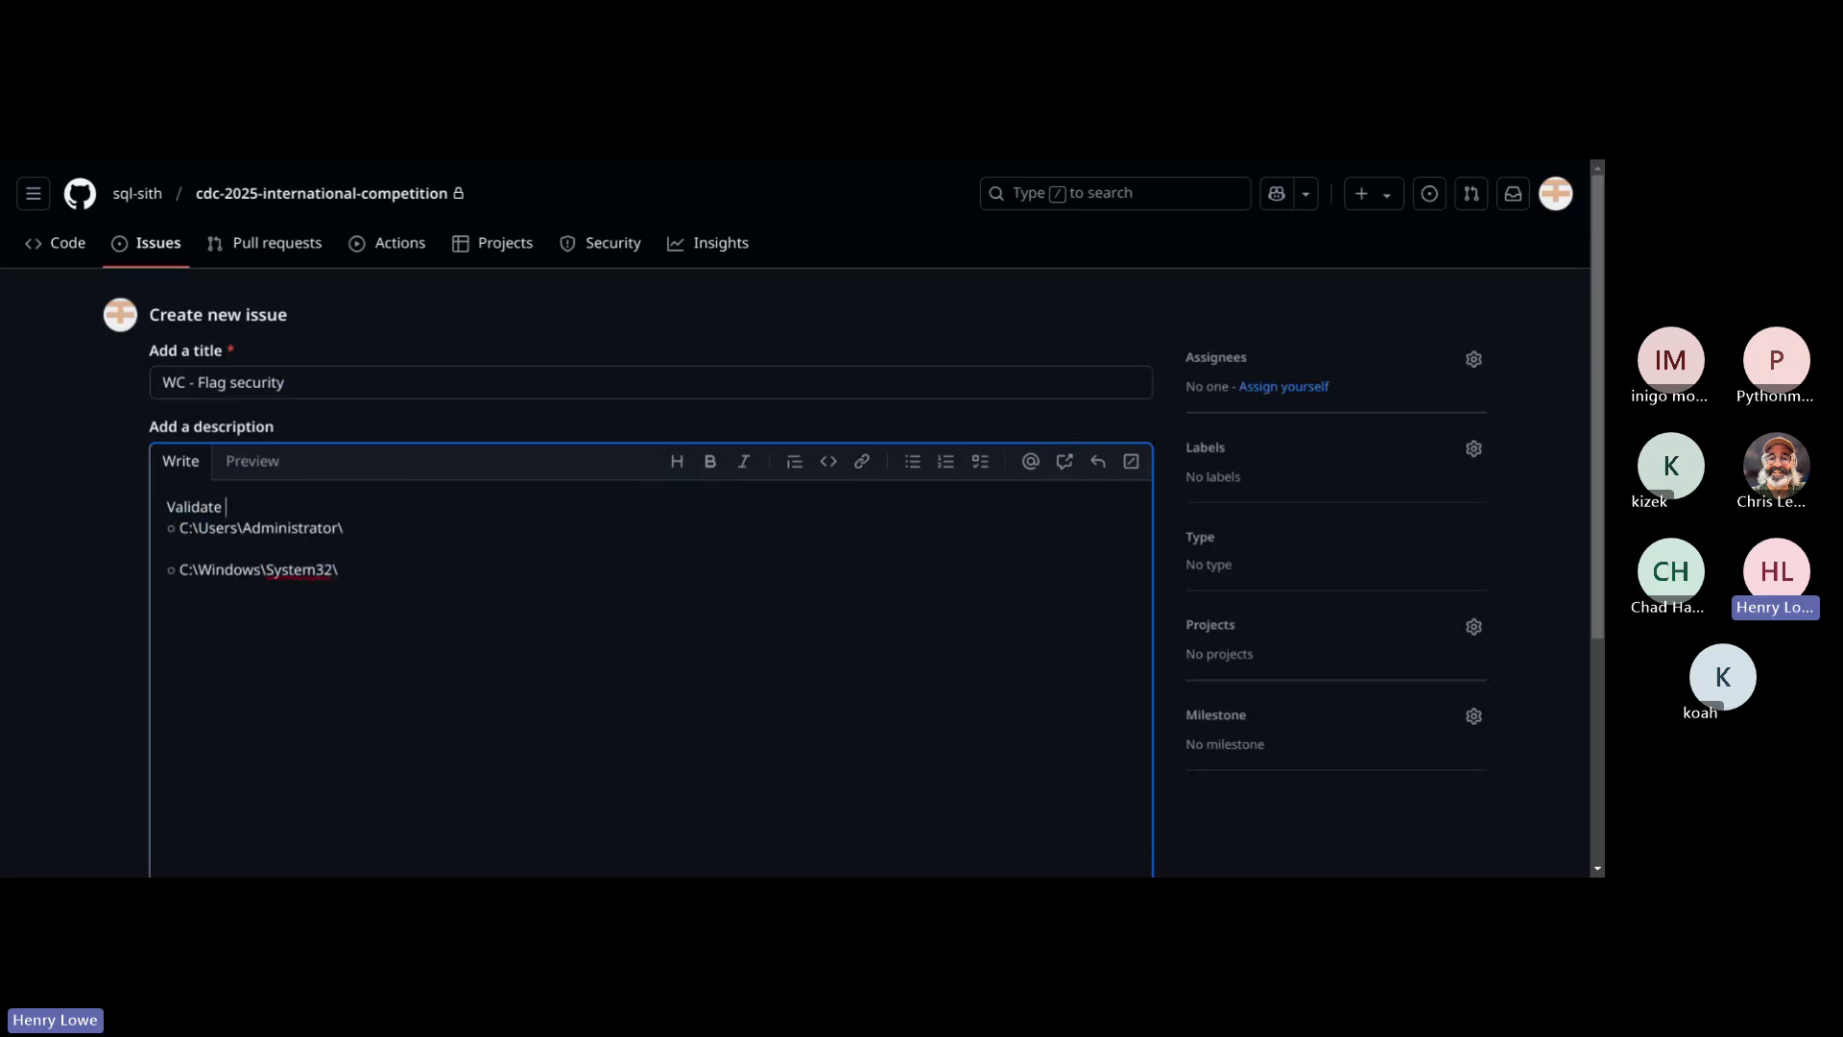
key(Down)
key(Delete)
key(Delete)
key(BackSpace)
key(Delete)
key(Delete)
key(Up)
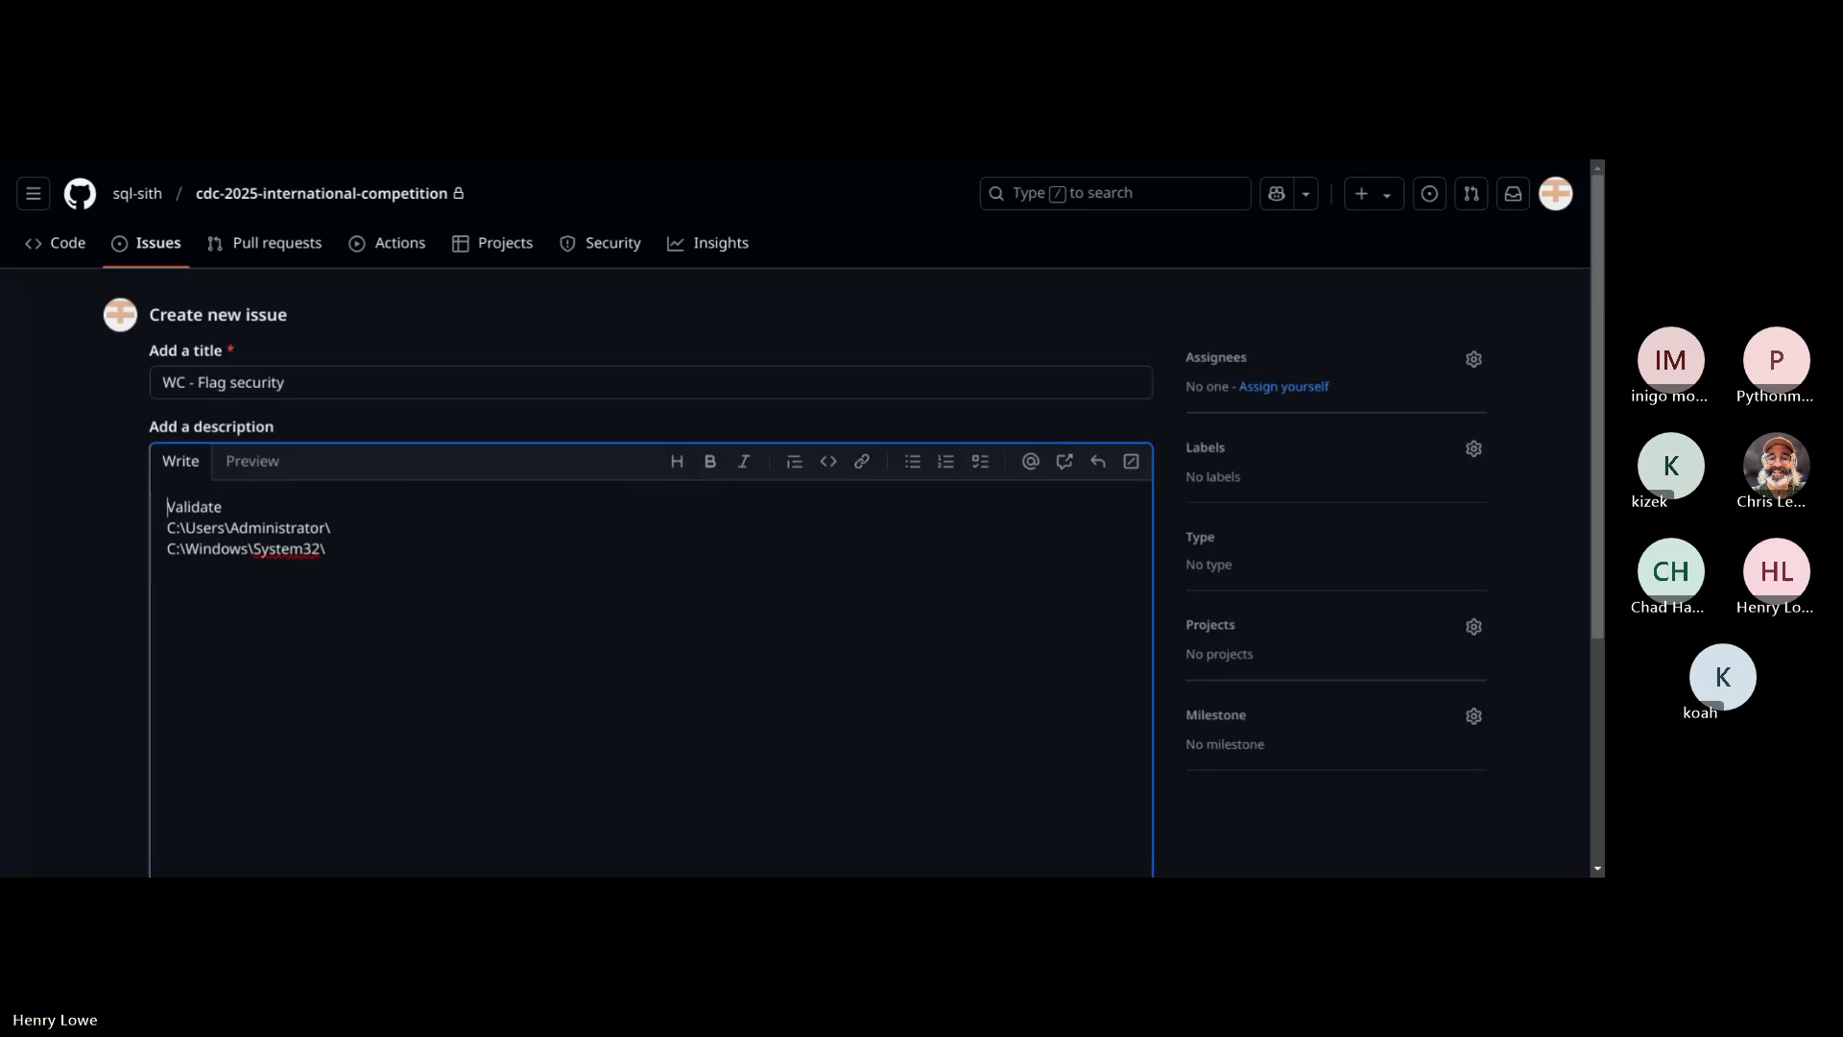
Step: Complete the description's opening line as "Validate file permission for the following flags:"
key(End)
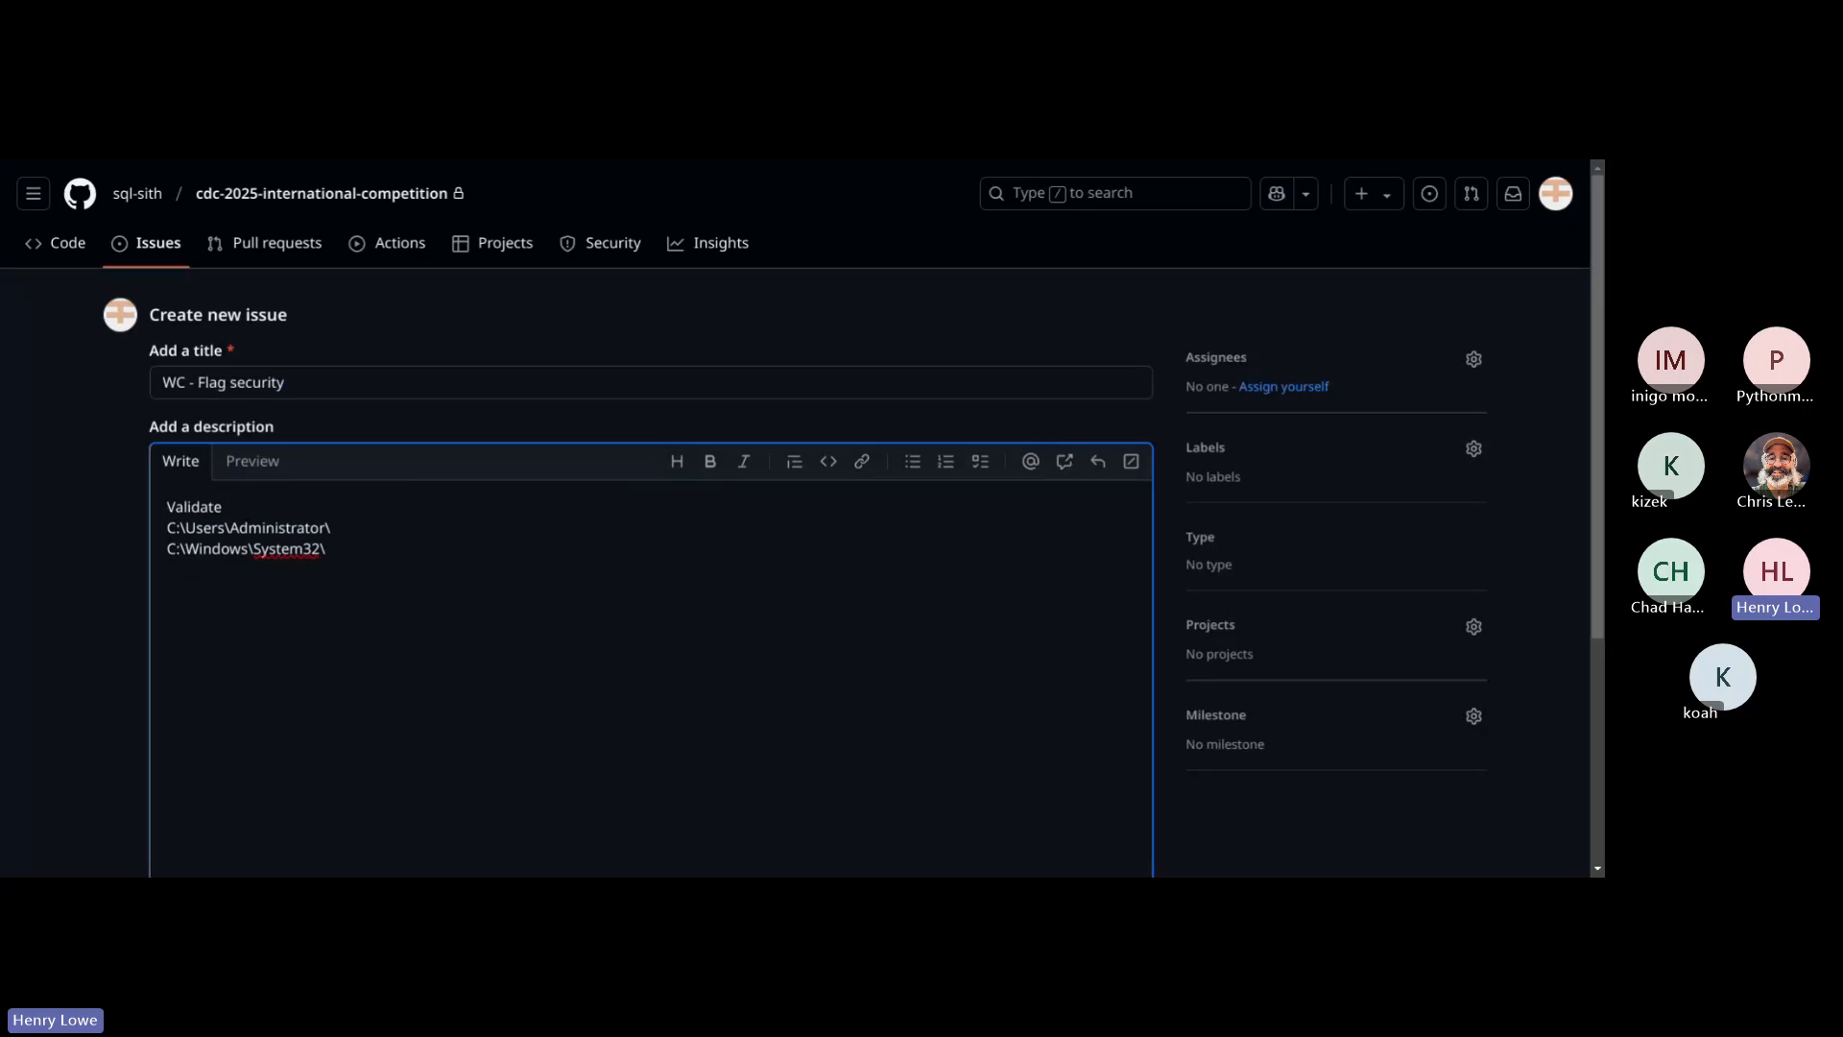
text(file permission for the following flasg)
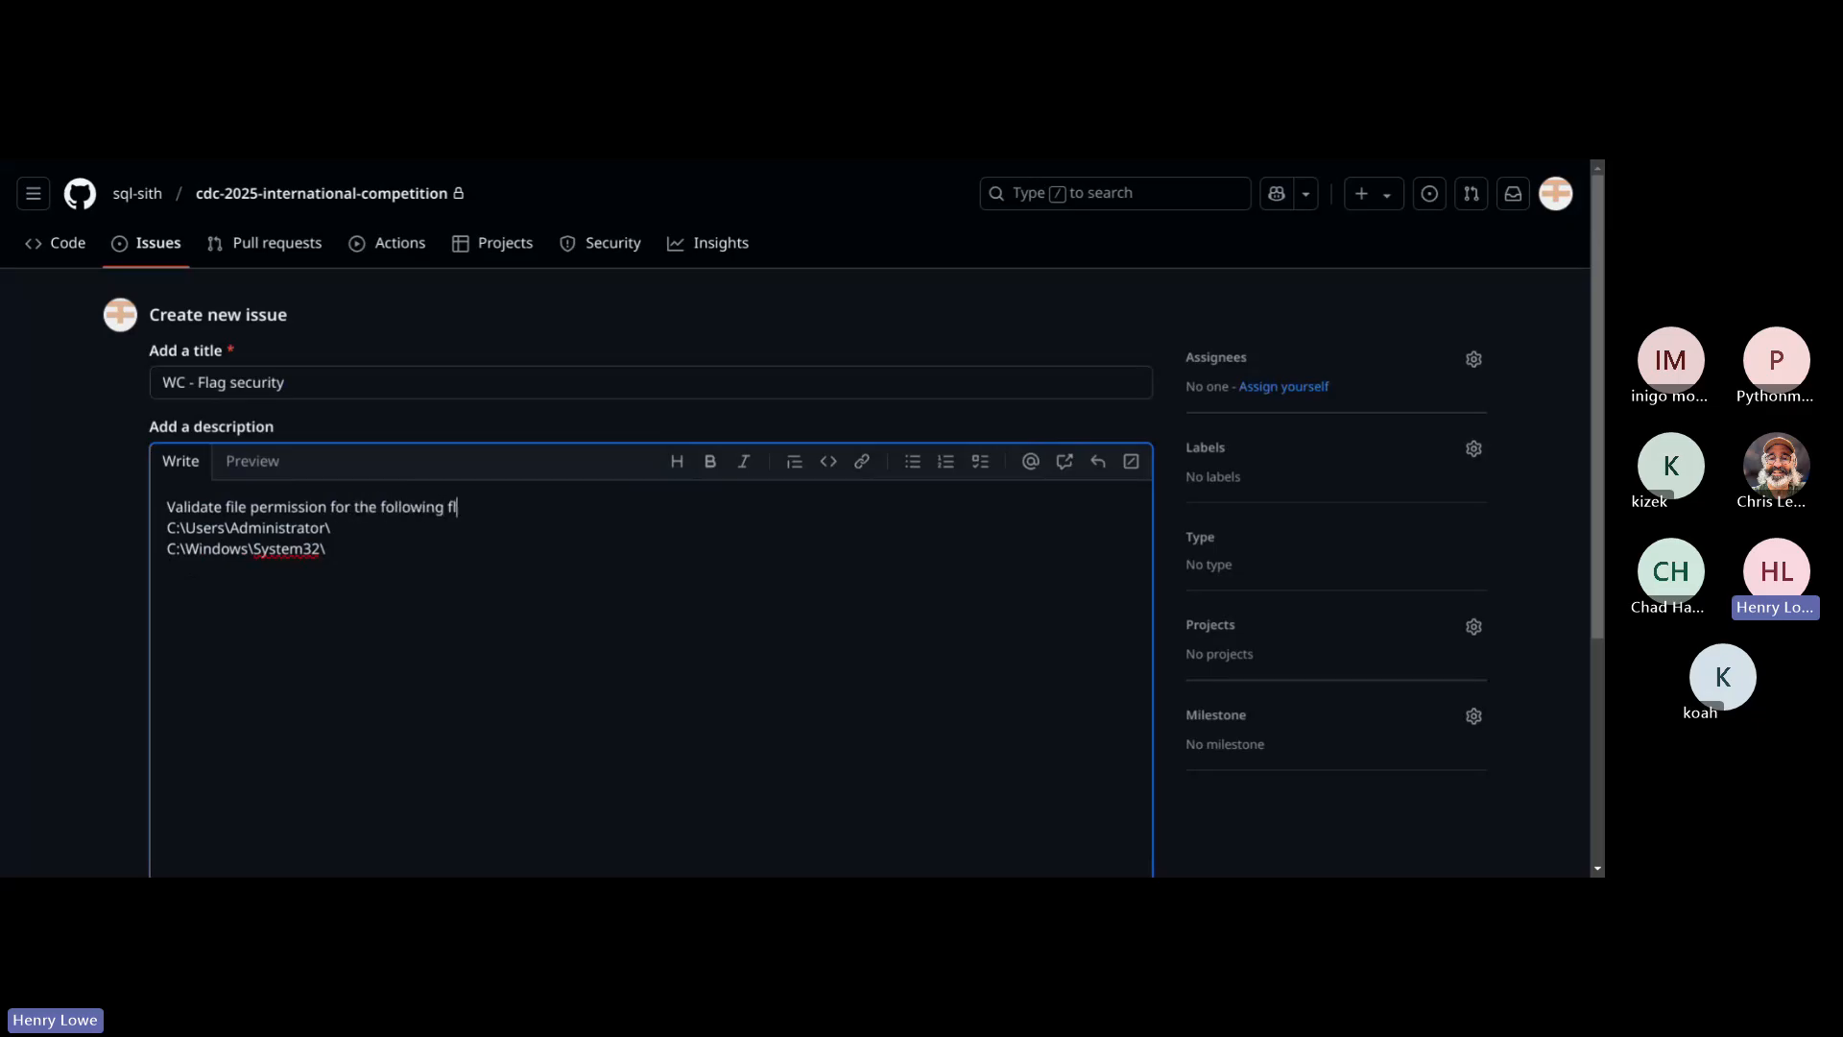
key(BackSpace)
key(BackSpace)
text(gs)
click(358, 526)
click(353, 545)
click(353, 530)
click(389, 544)
key(Return)
drag(371, 554, 152, 526)
click(157, 525)
scroll(272, 572, down, 4)
scroll(284, 602, up, 3)
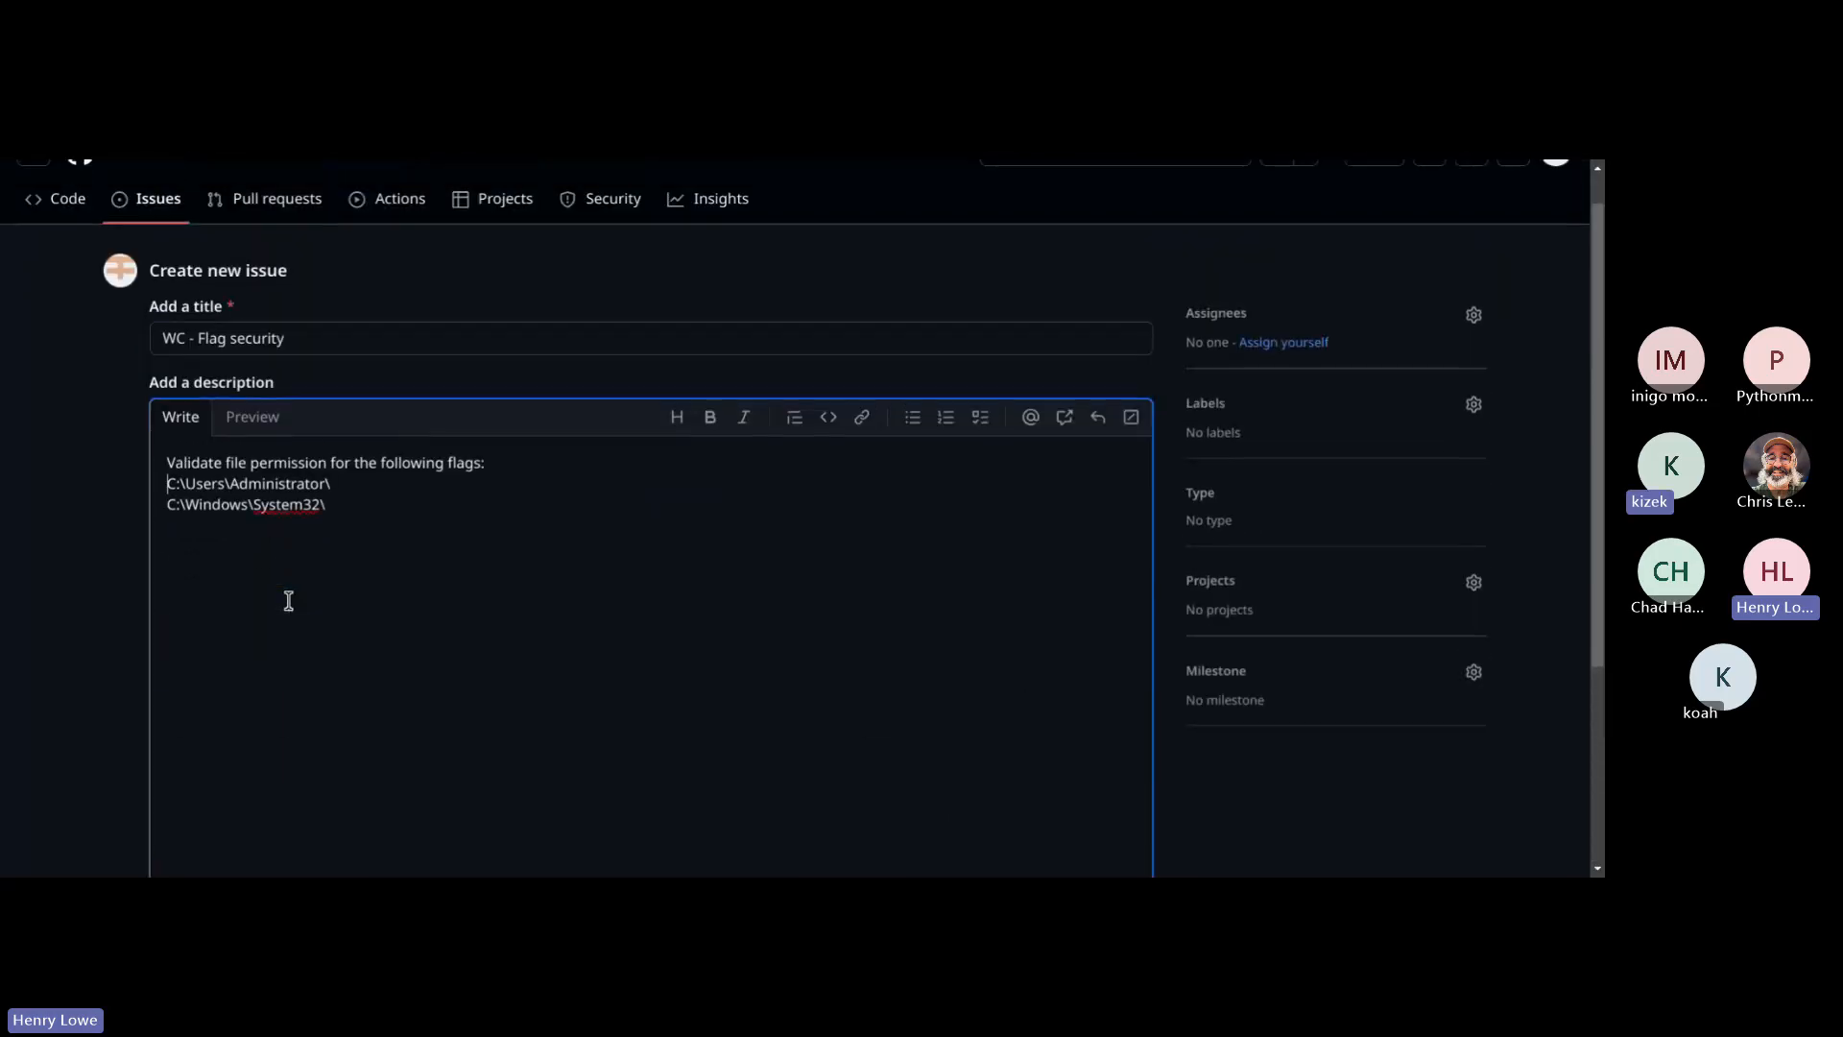
Step: Apply the "wc server" label to the "WC - Flag security" issue and create it
scroll(288, 601, down, 1)
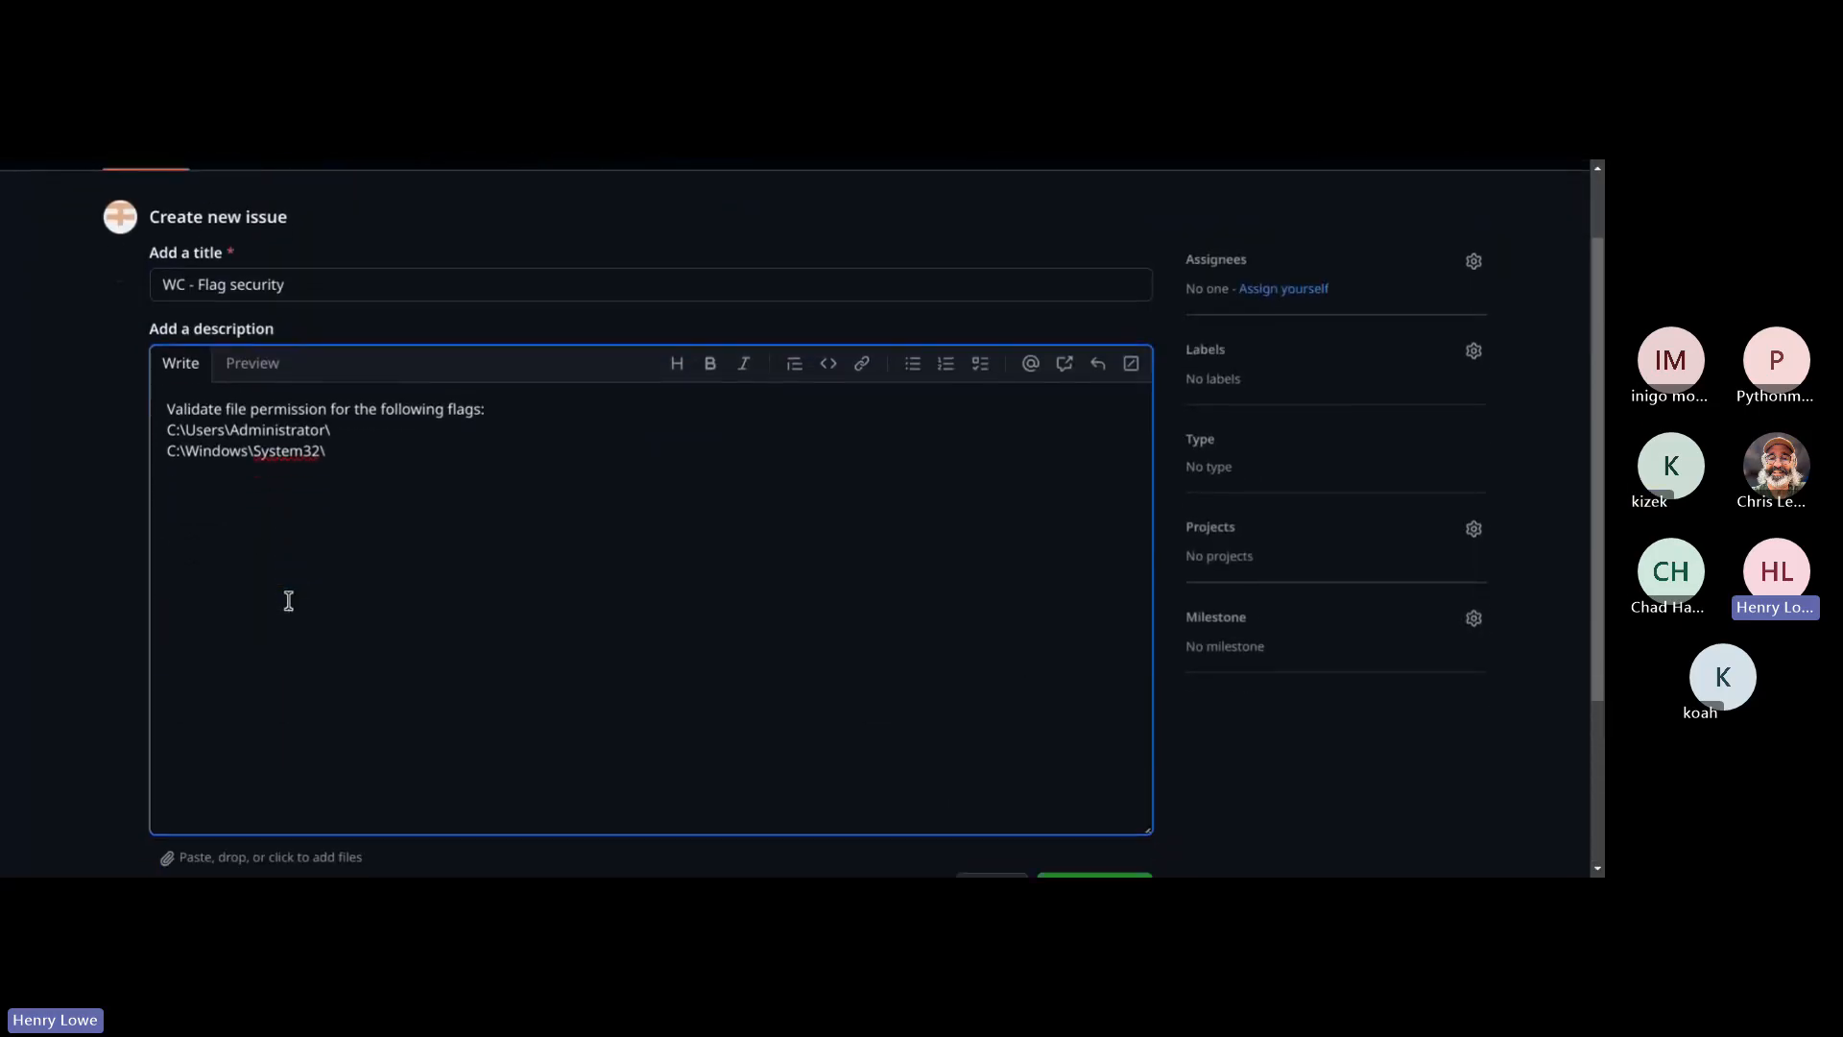
click(1474, 332)
scroll(1315, 538, down, 5)
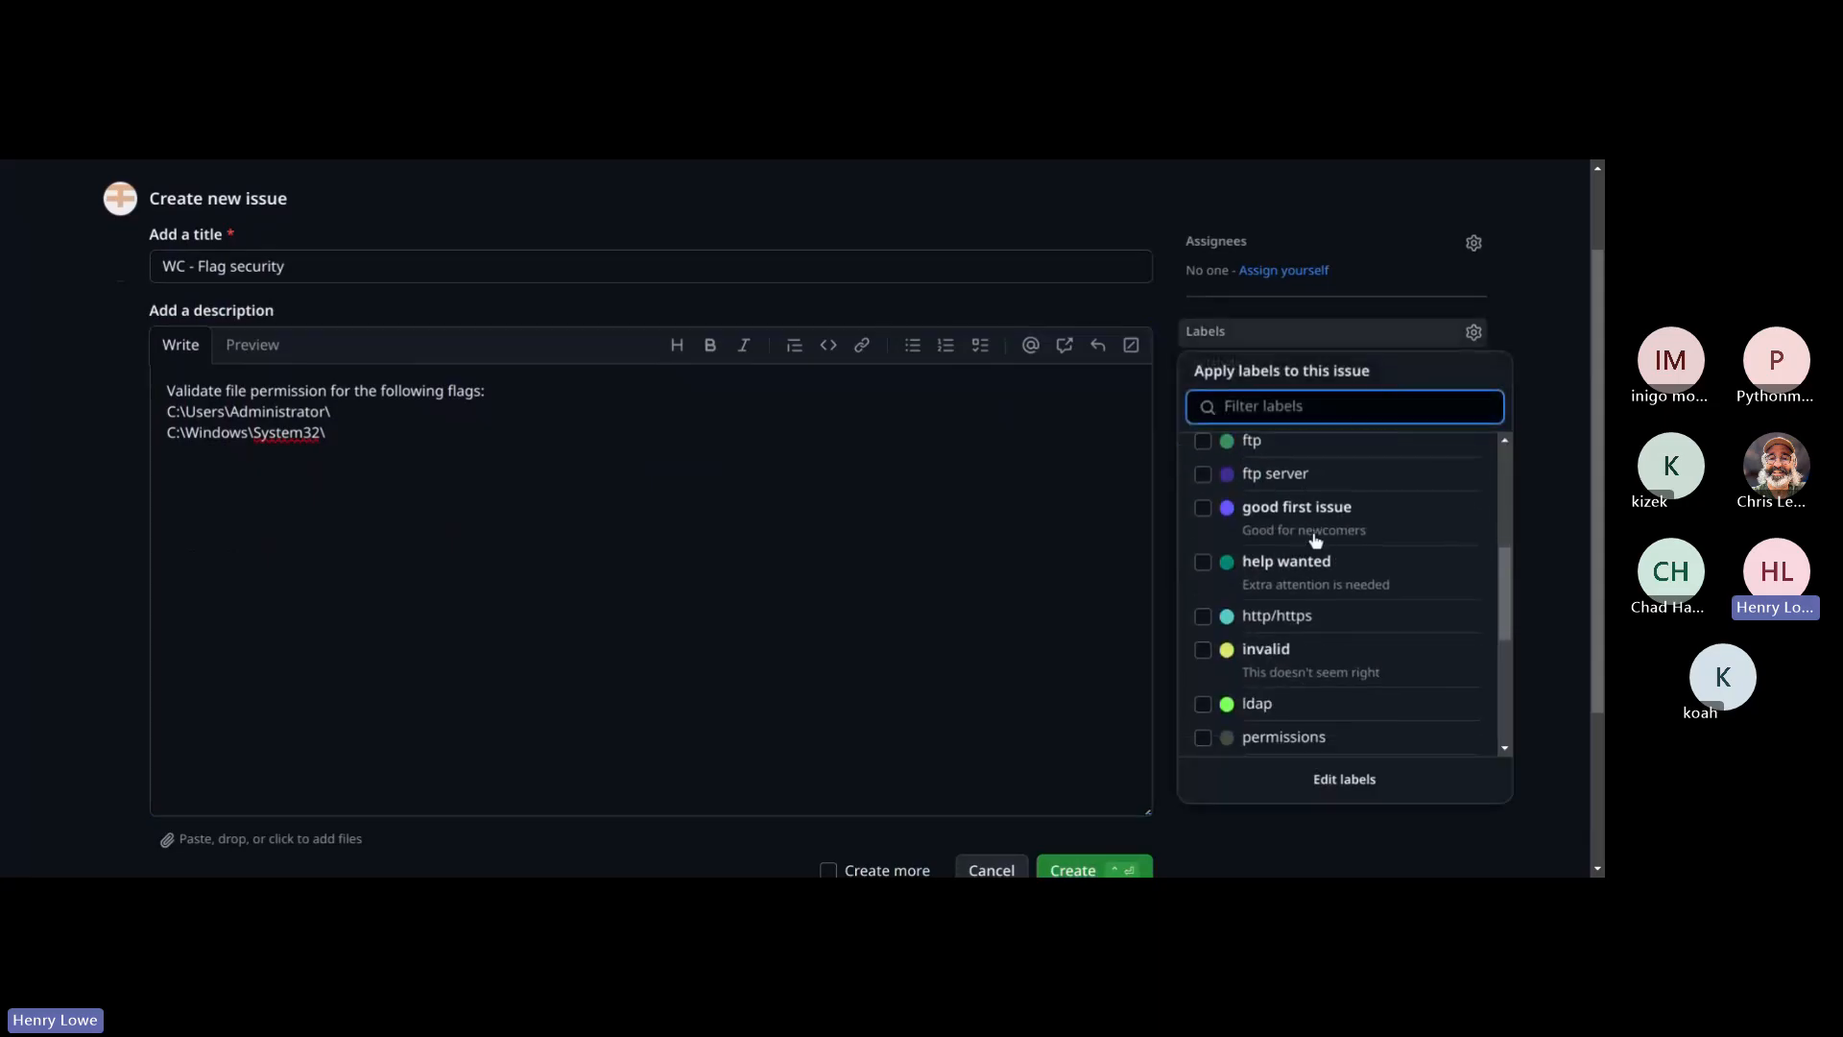
scroll(1315, 540, down, 6)
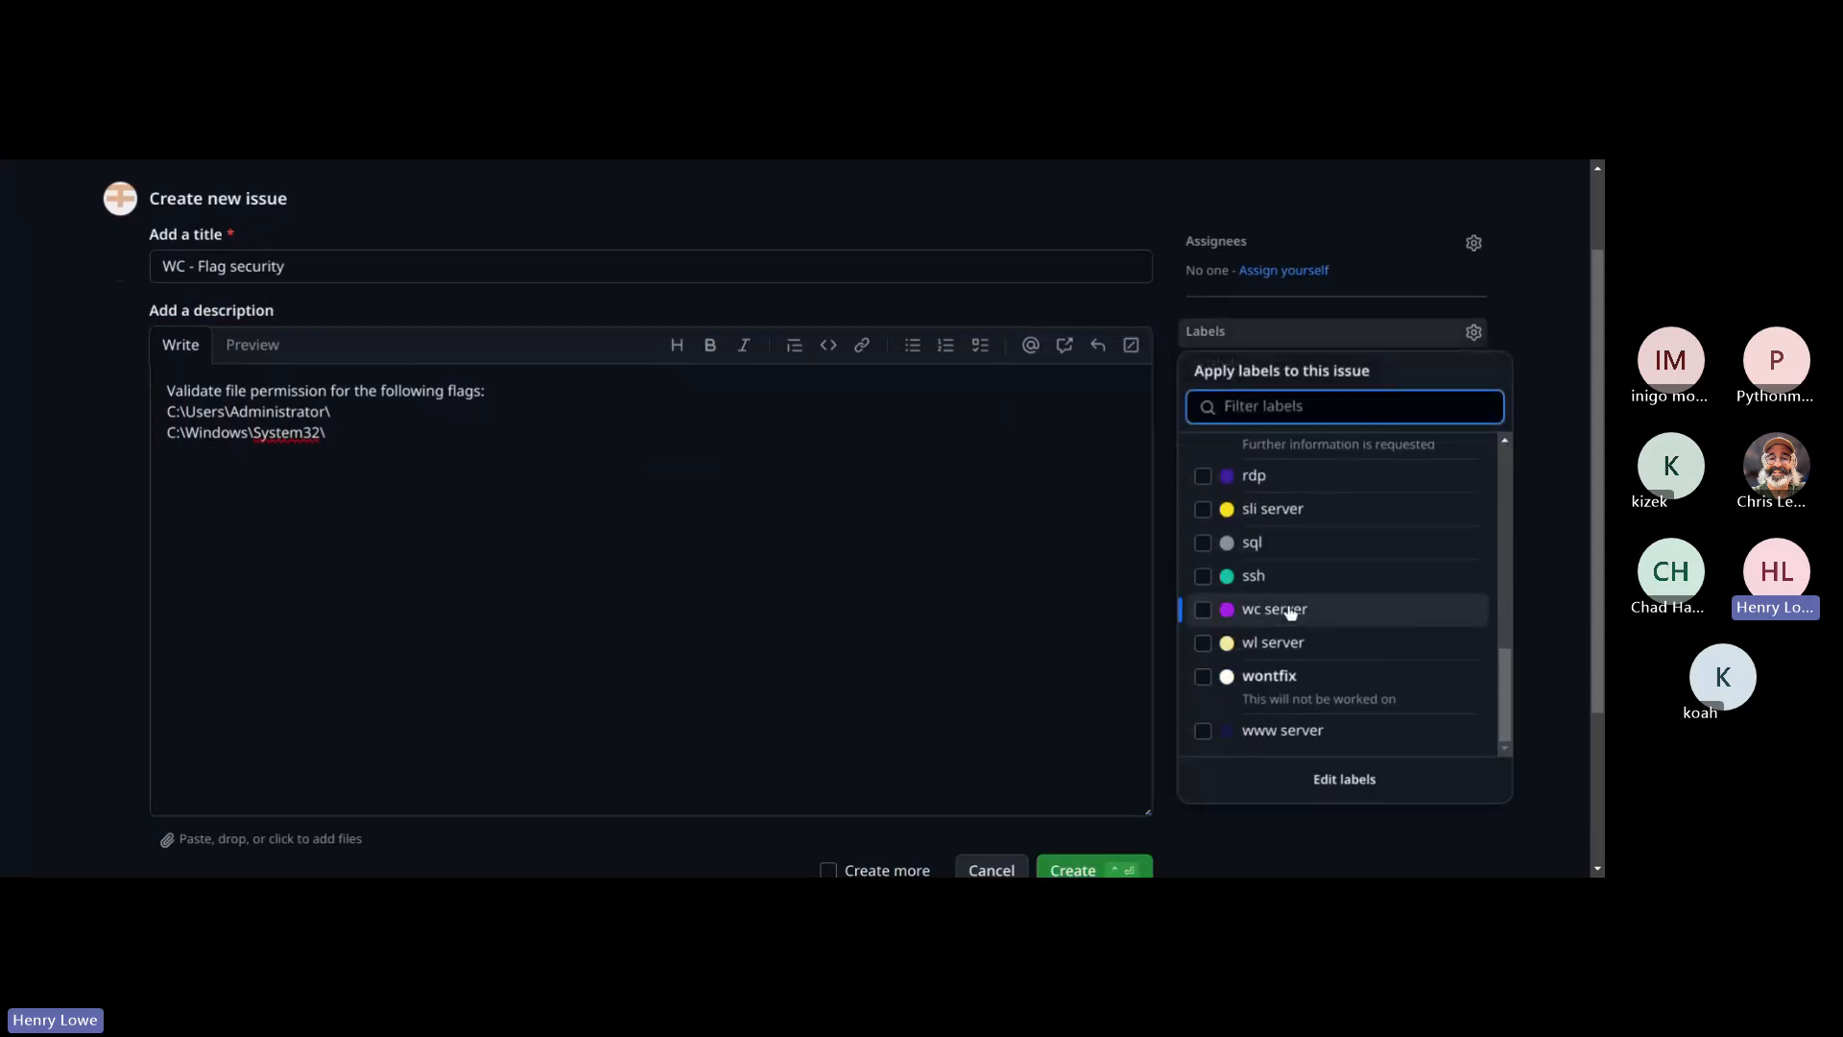
click(1291, 611)
click(1578, 555)
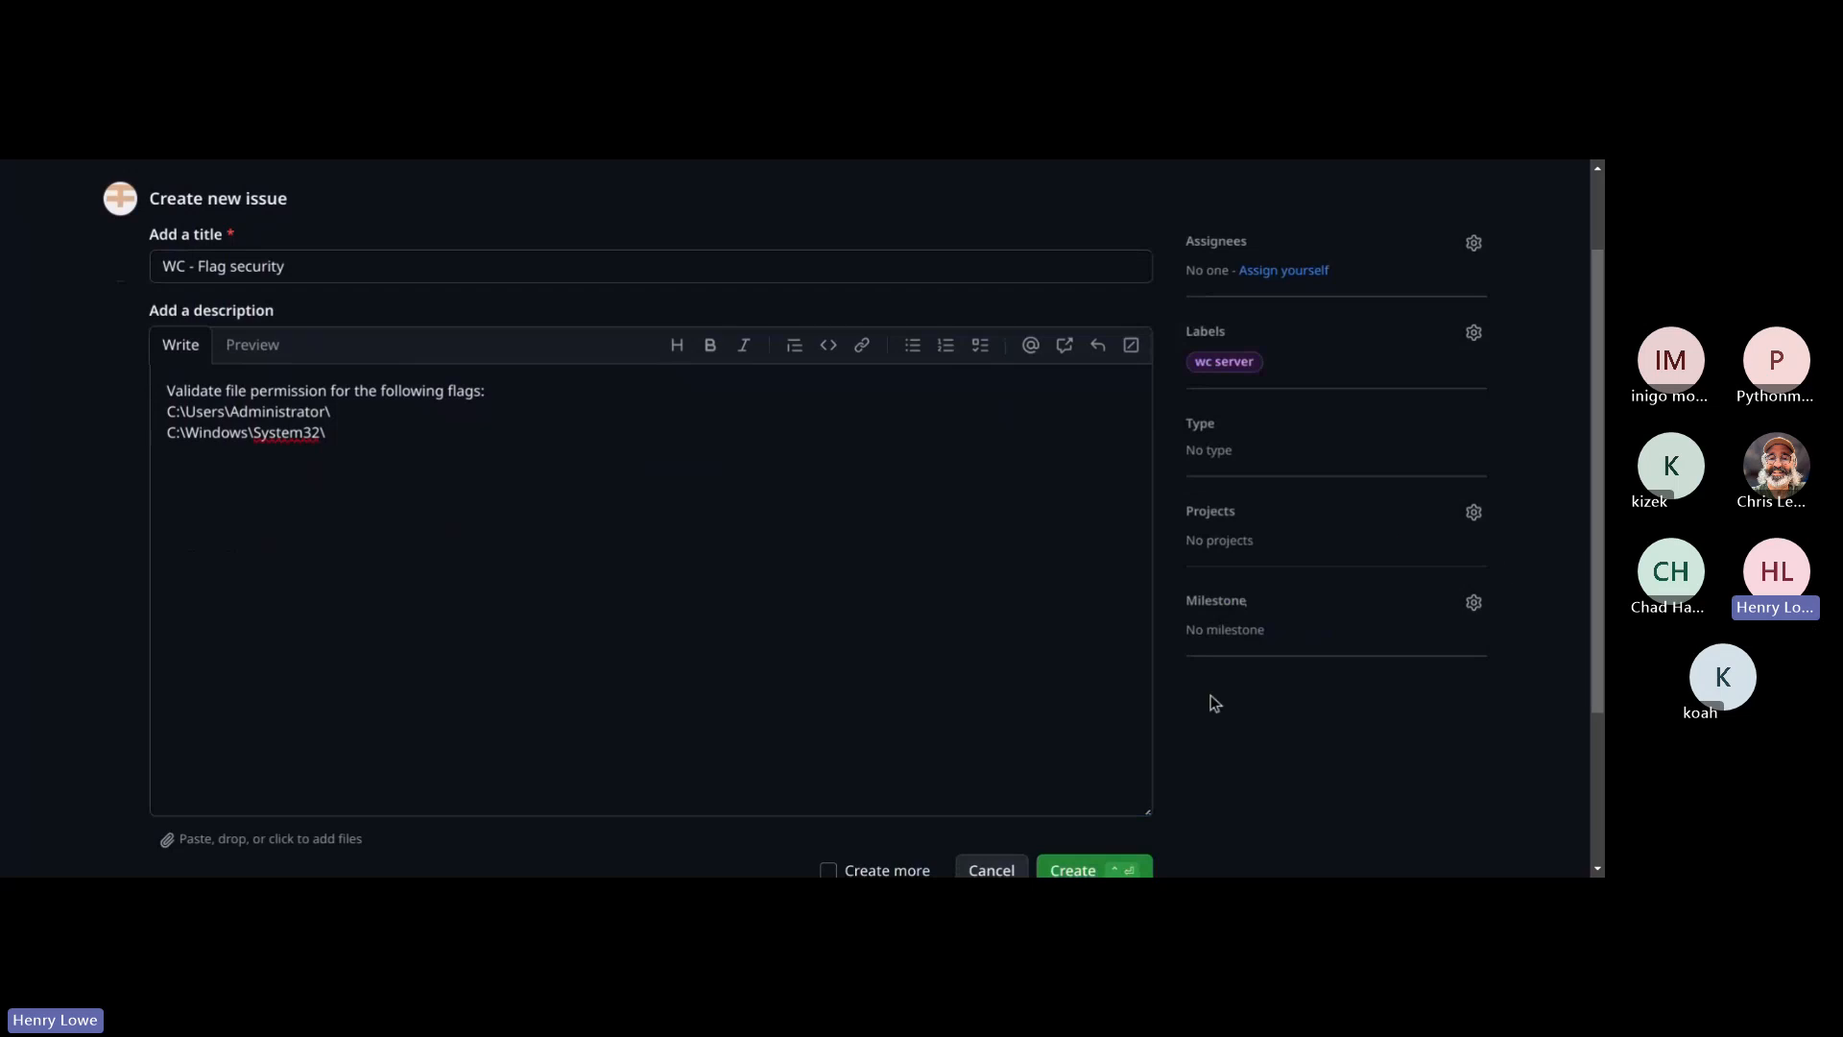
scroll(1215, 703, down, 3)
click(1068, 653)
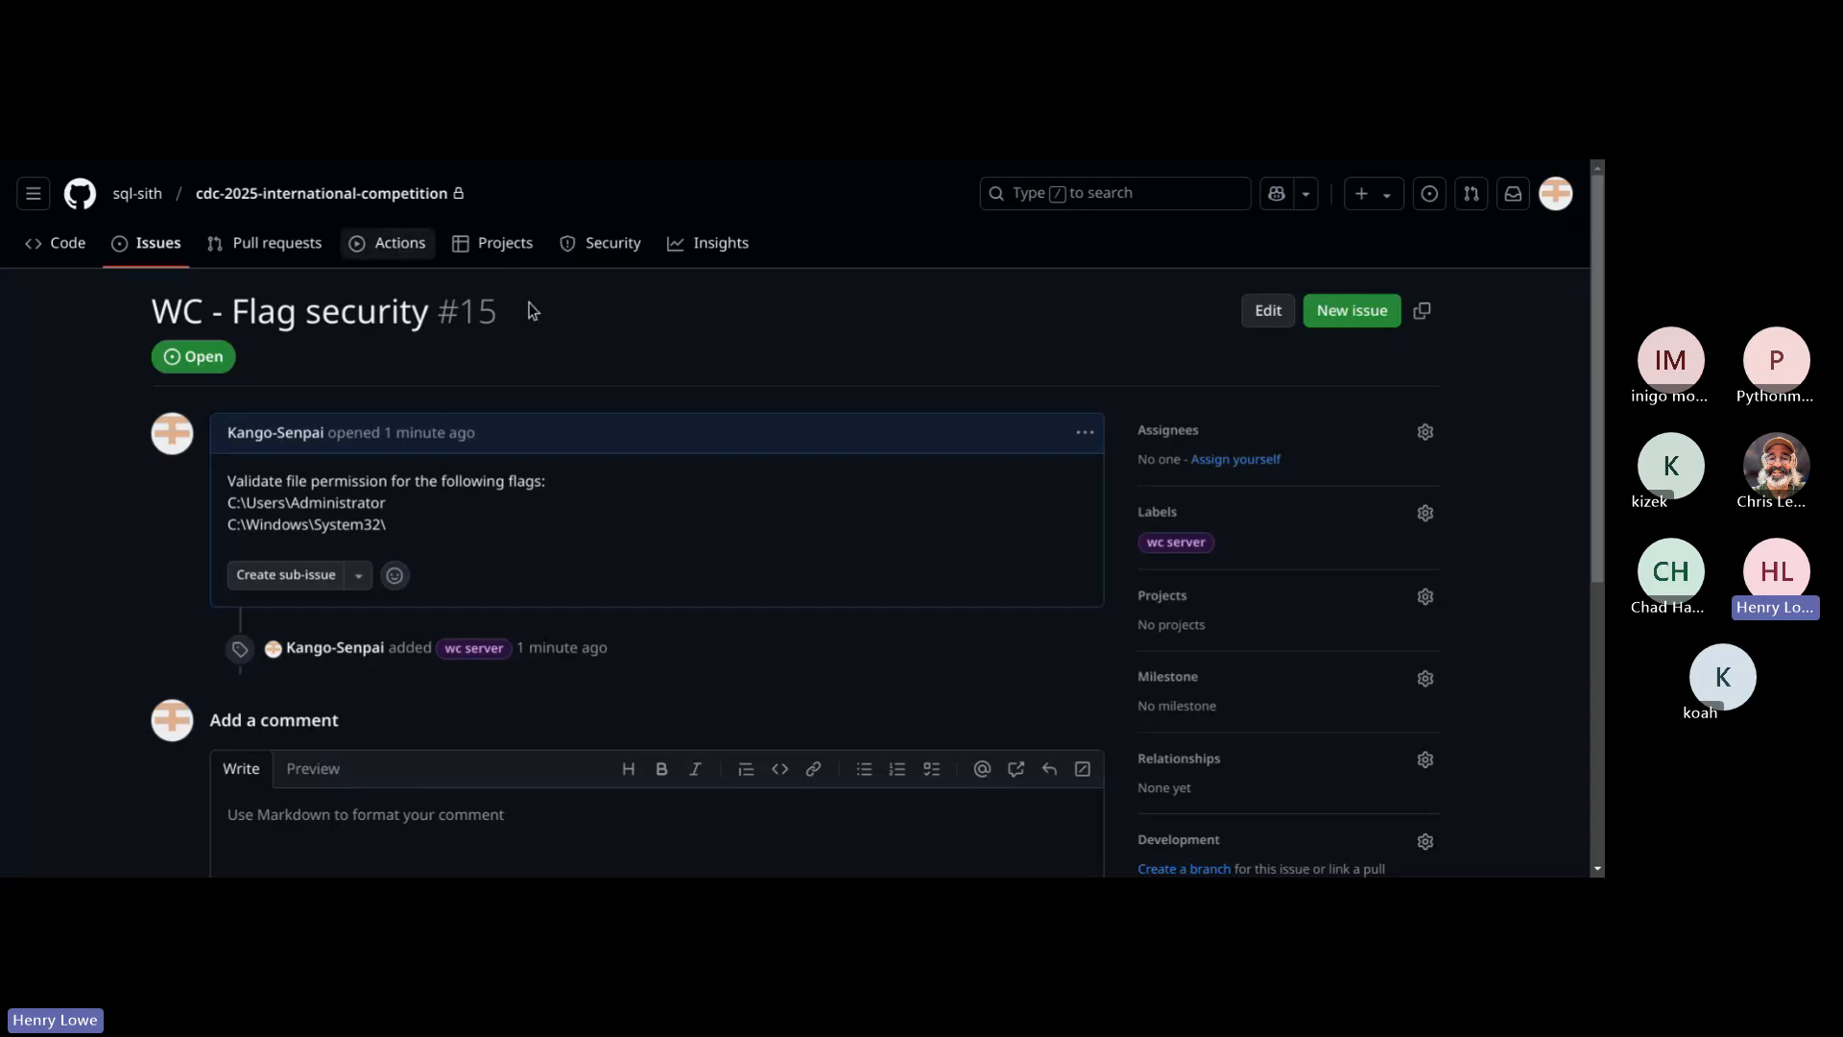
Step: Return to the issue list and start a new issue titled "WL - Software Update"
scroll(551, 382, down, 1)
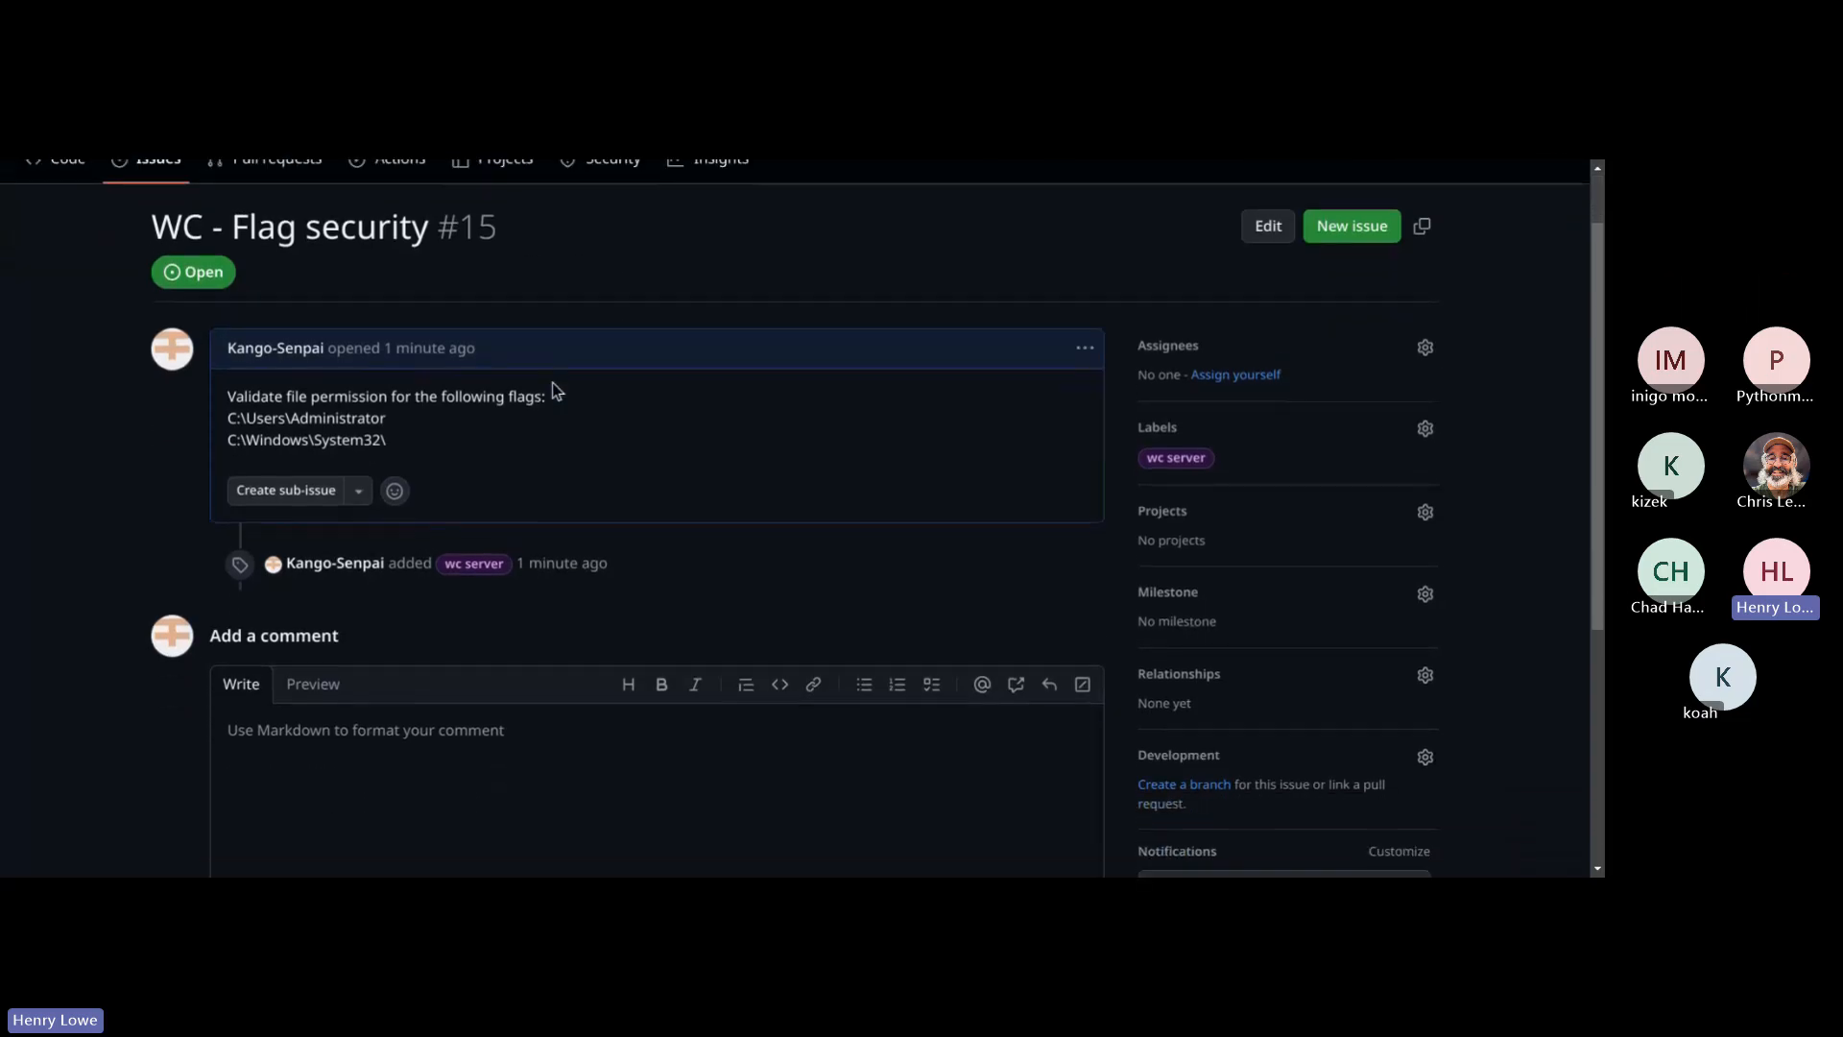
scroll(338, 319, up, 1)
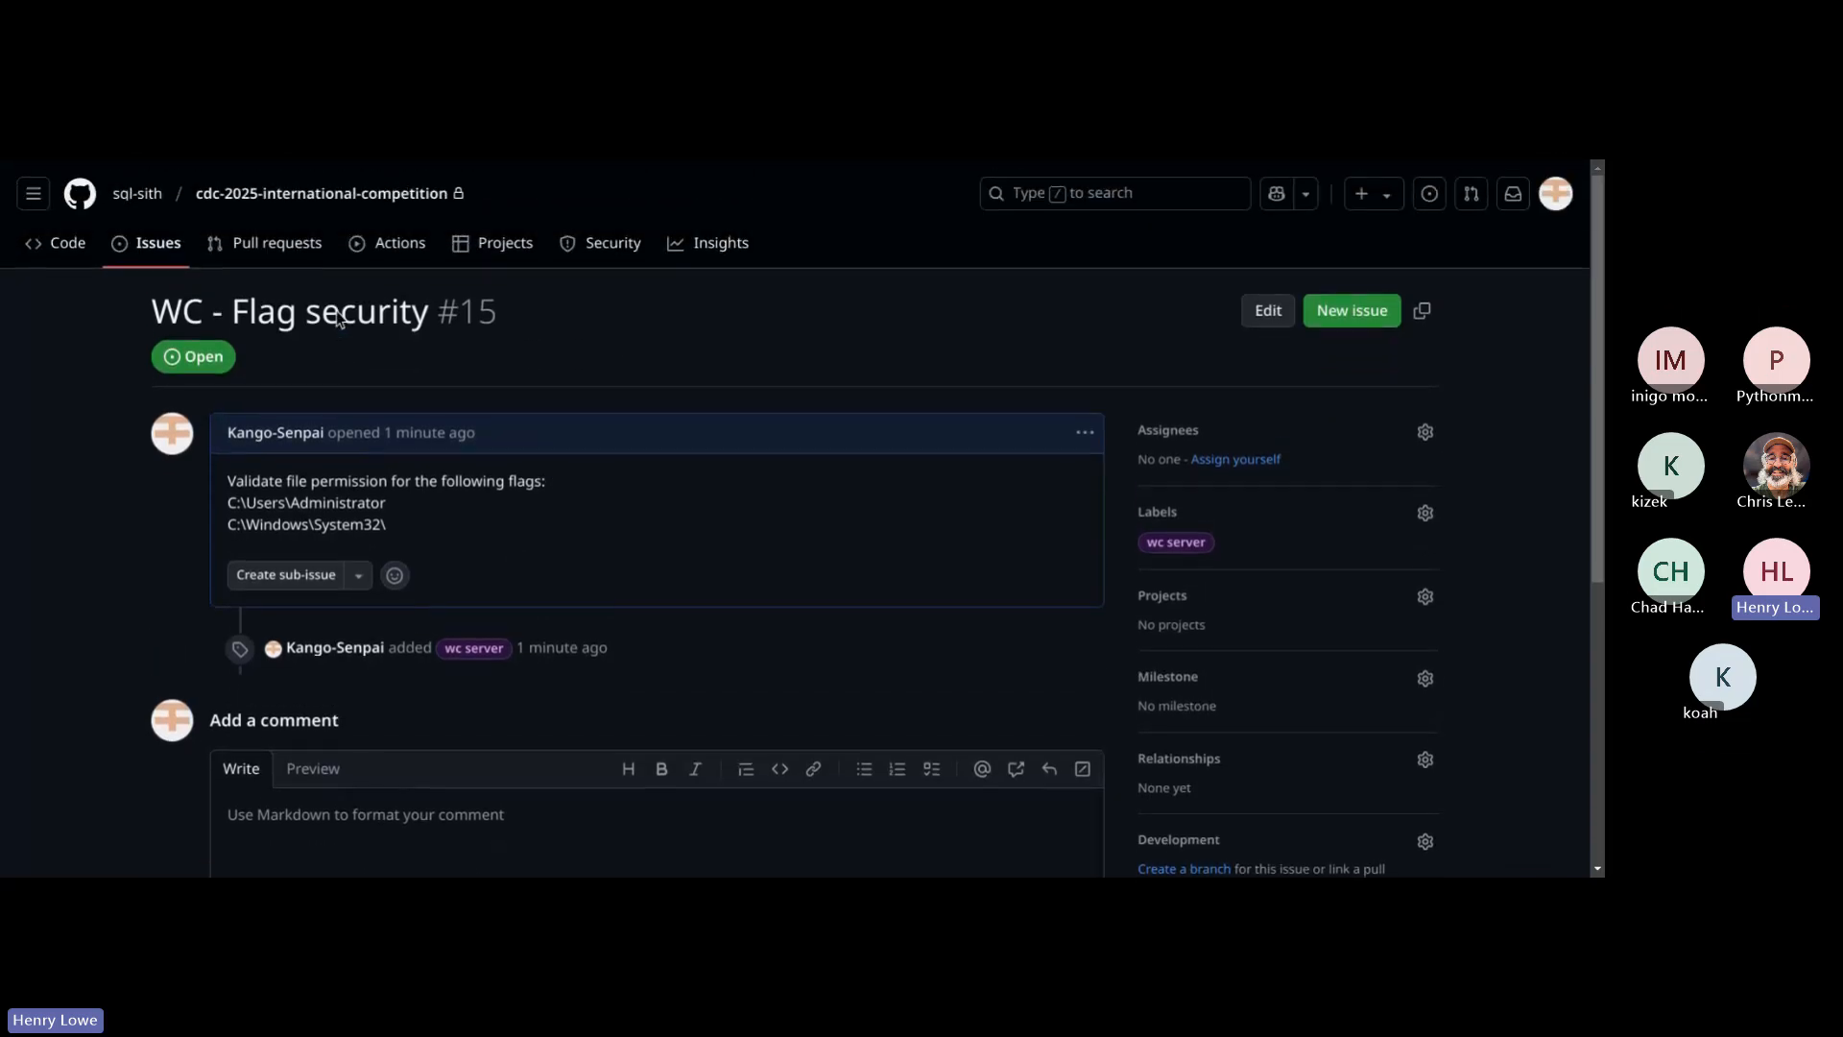
click(172, 255)
click(1388, 343)
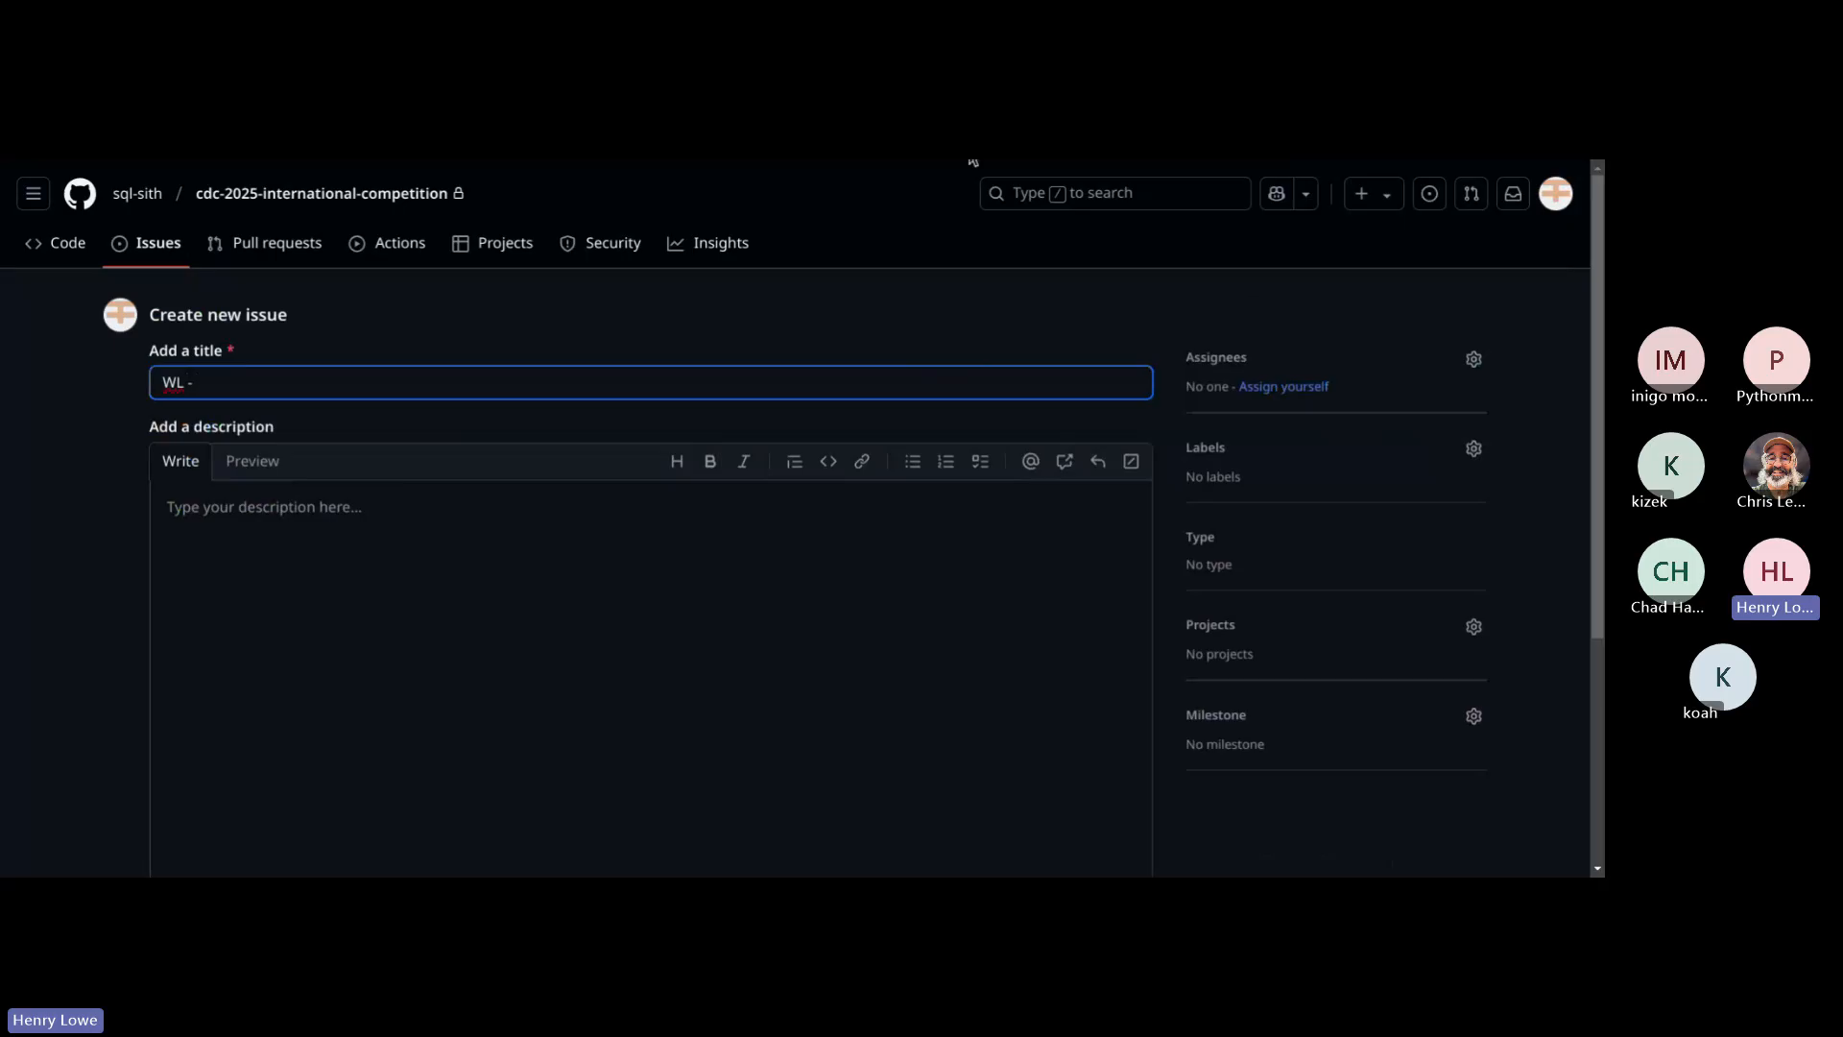
key(alt+Tab)
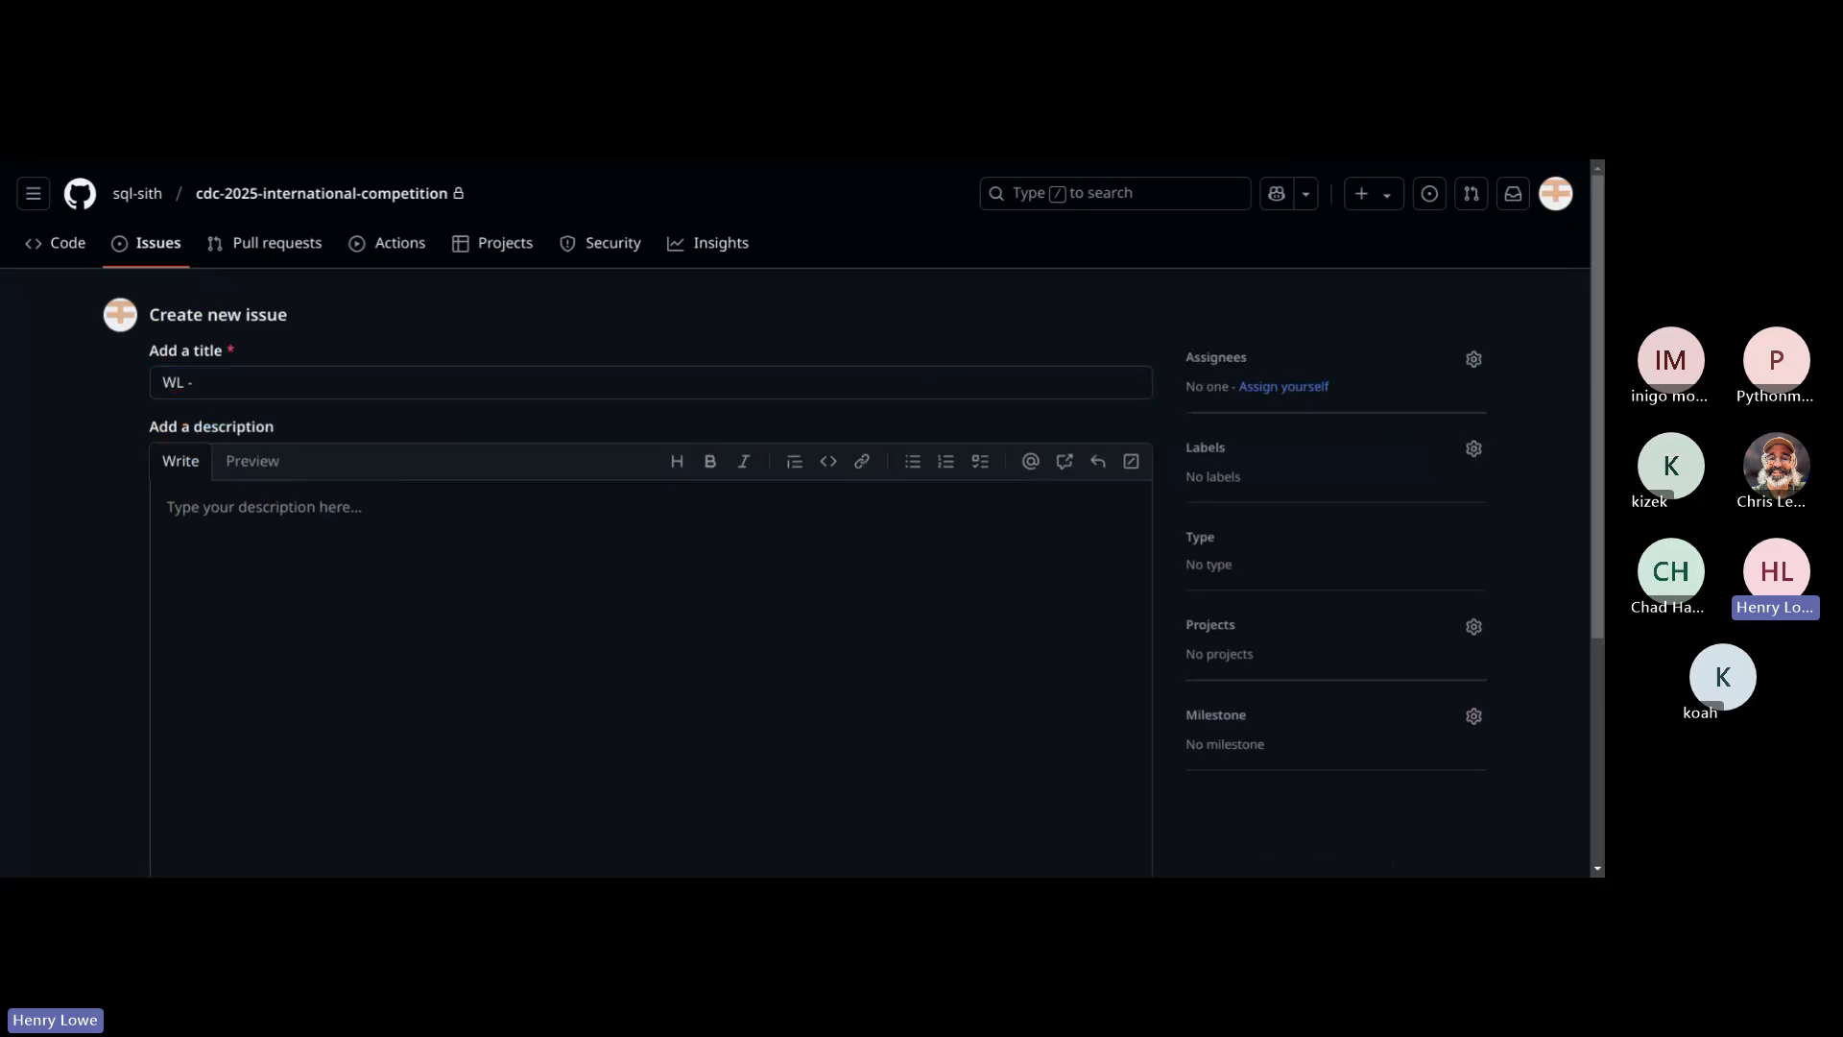
key(alt+Tab)
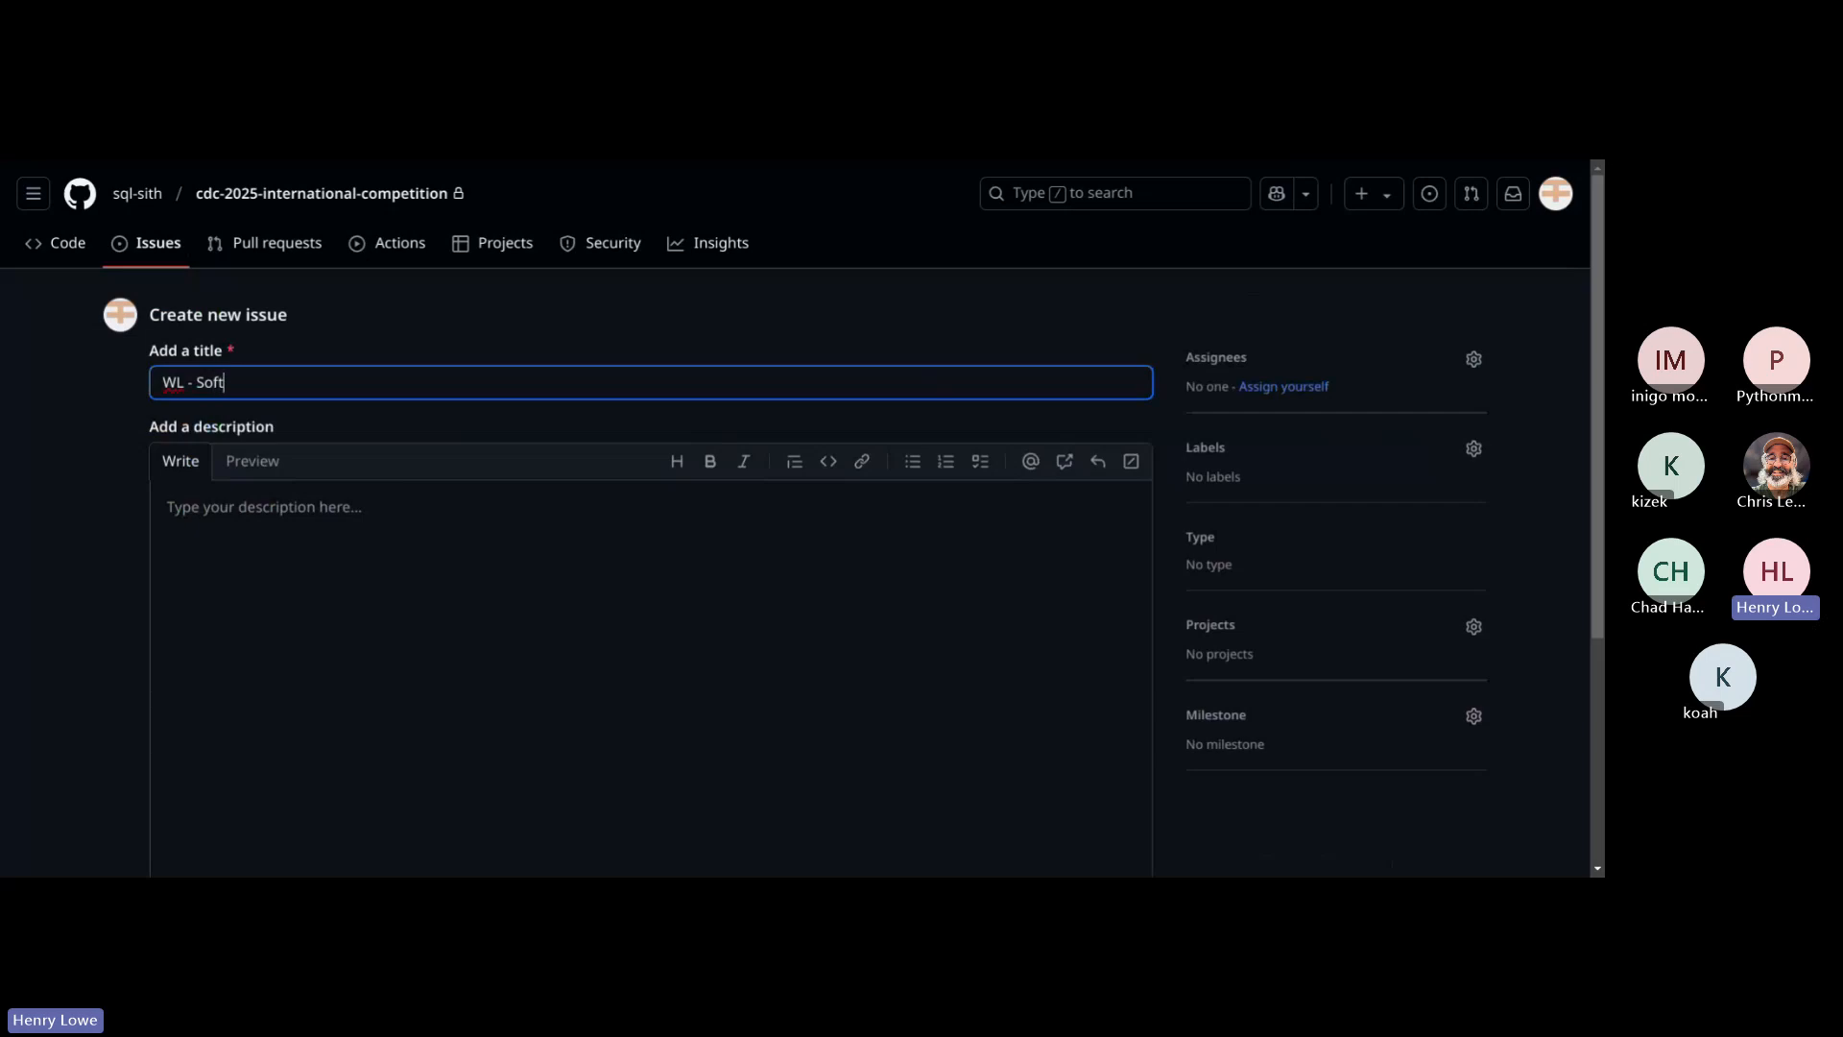
text(Software Update)
Step: Enter the issue description "Ensure all software is running the latest available version."
key(Tab)
key(Tab)
key(Tab)
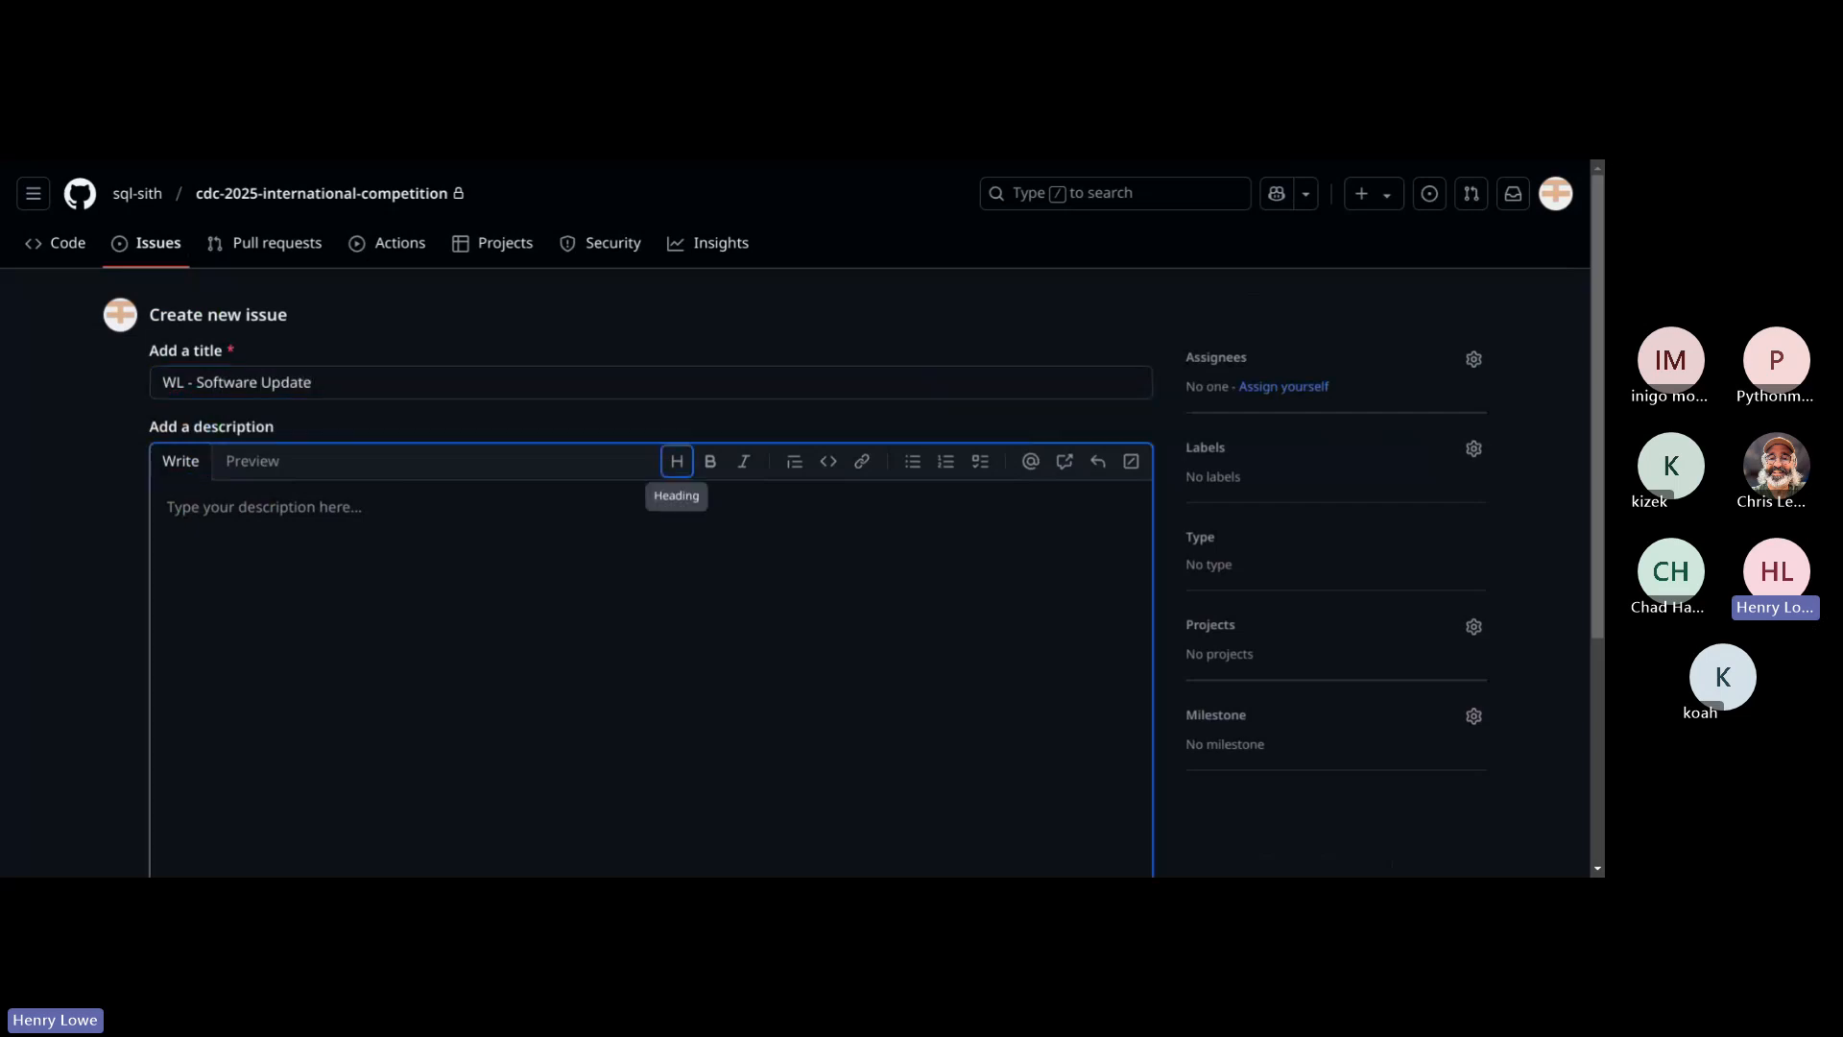
text(E)
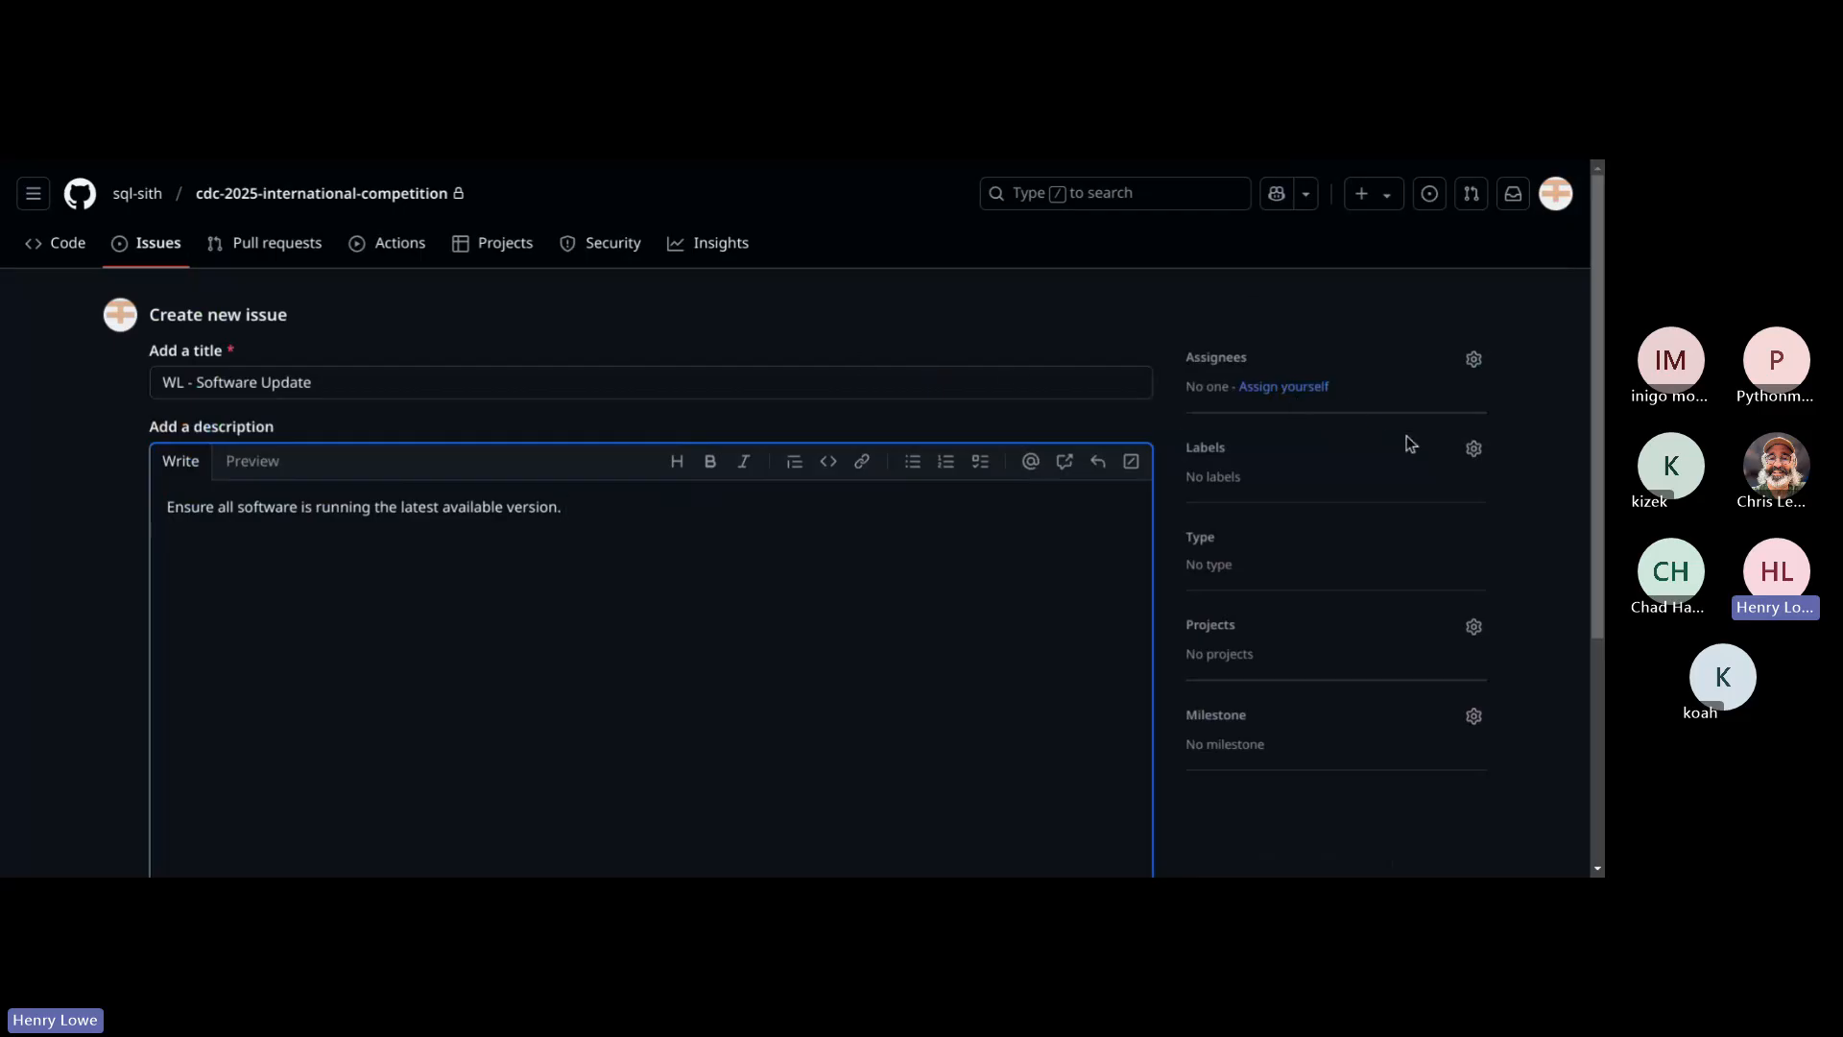
Step: Apply the "wl server" label to the "WL - Software Update" issue and create it
click(1411, 444)
scroll(1342, 572, down, 5)
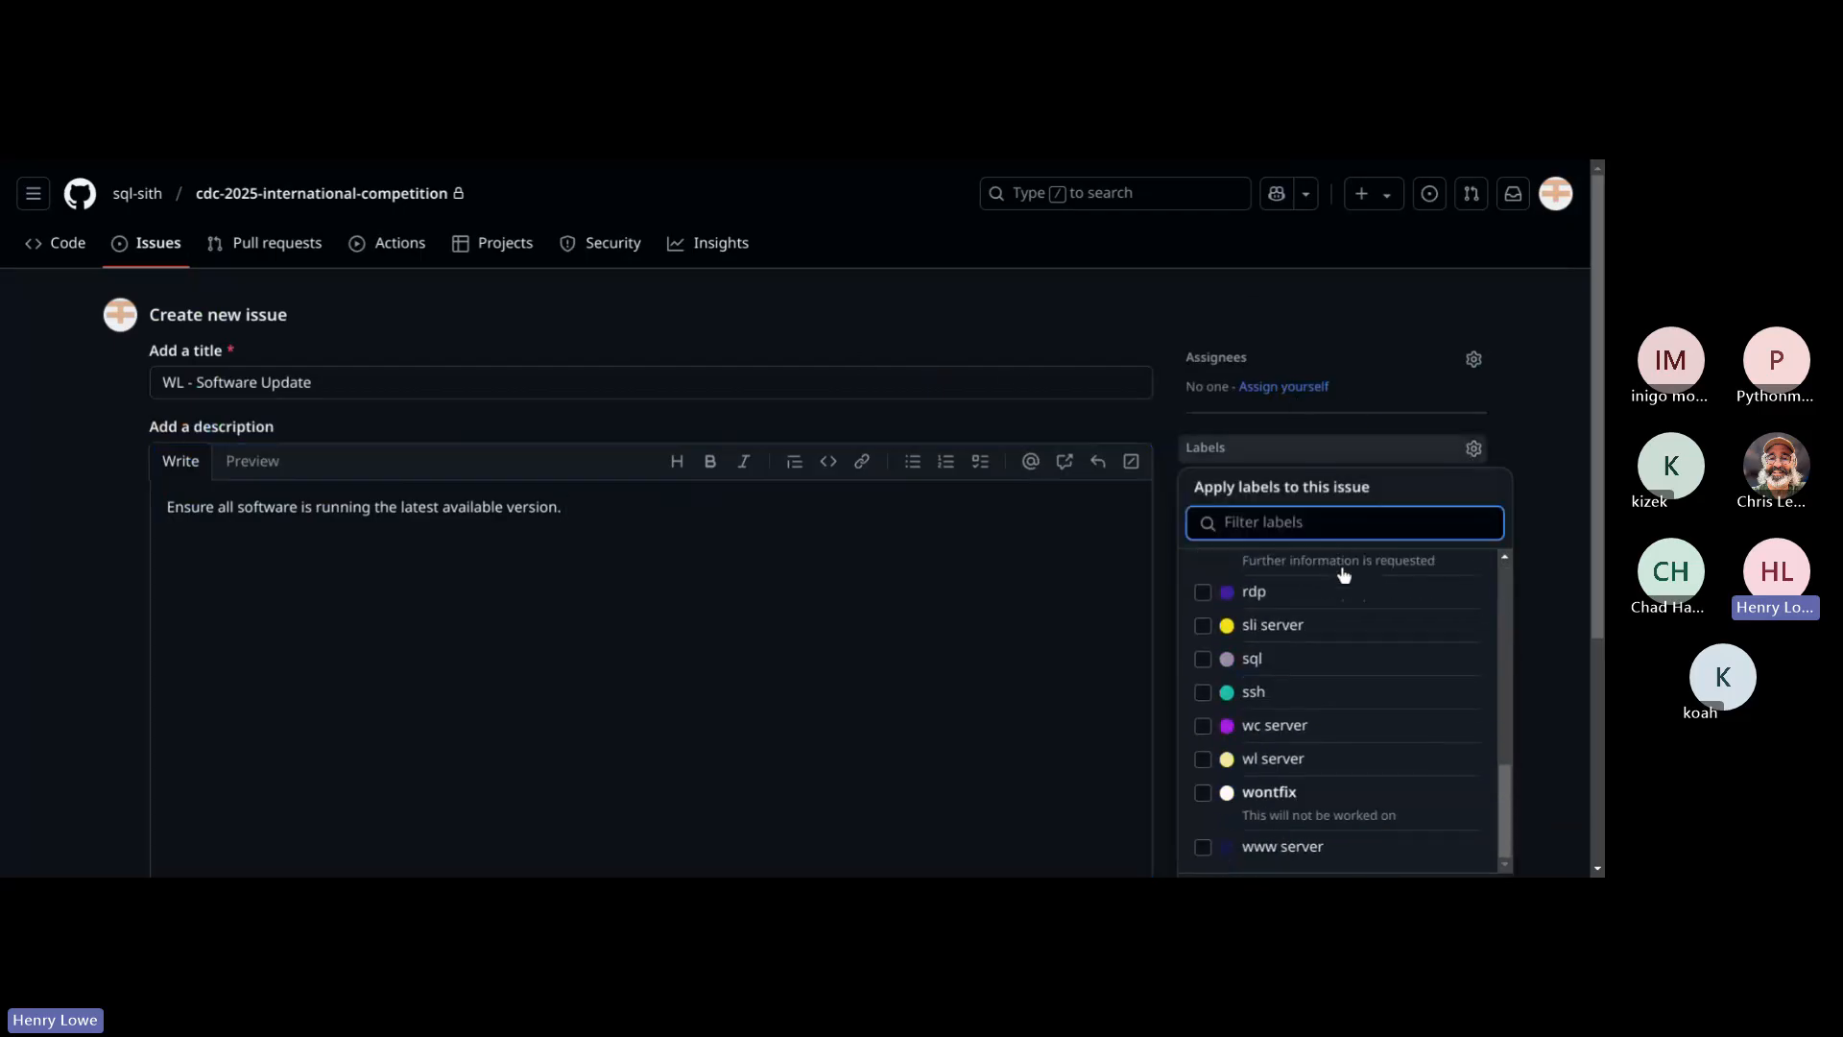
click(1553, 718)
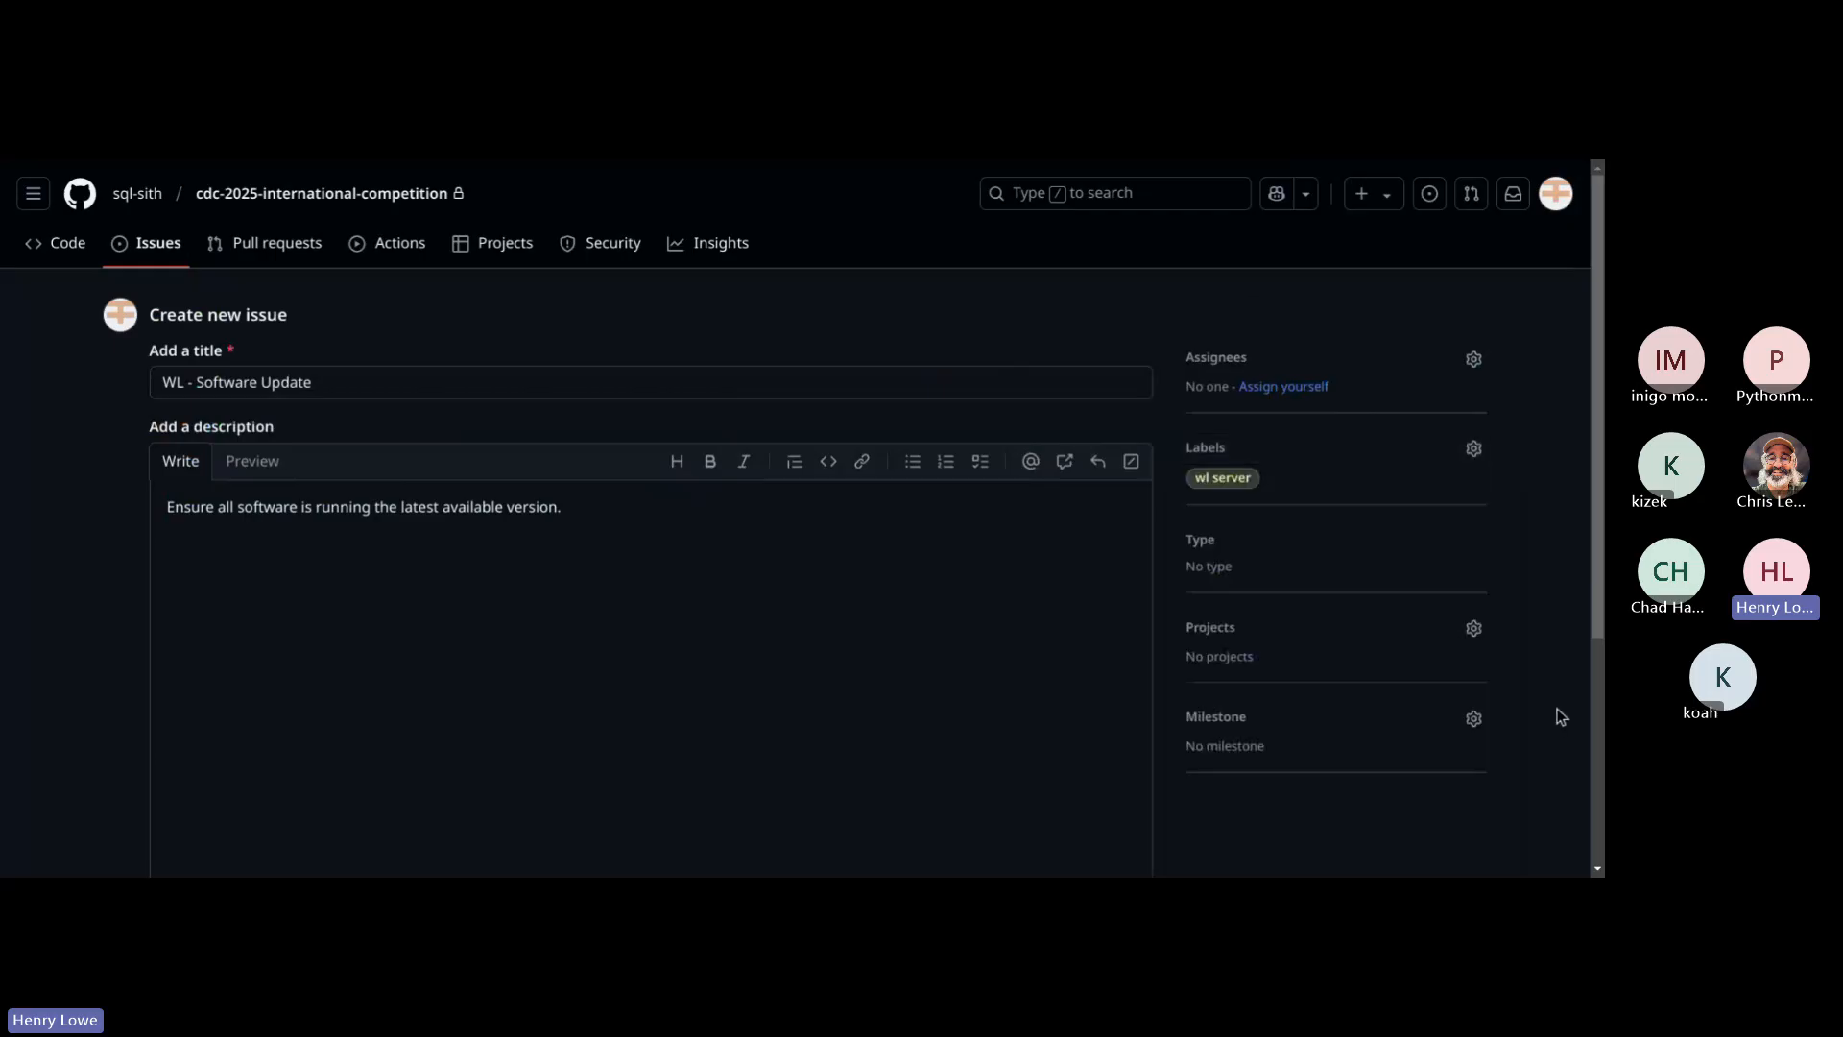
scroll(1247, 716, down, 3)
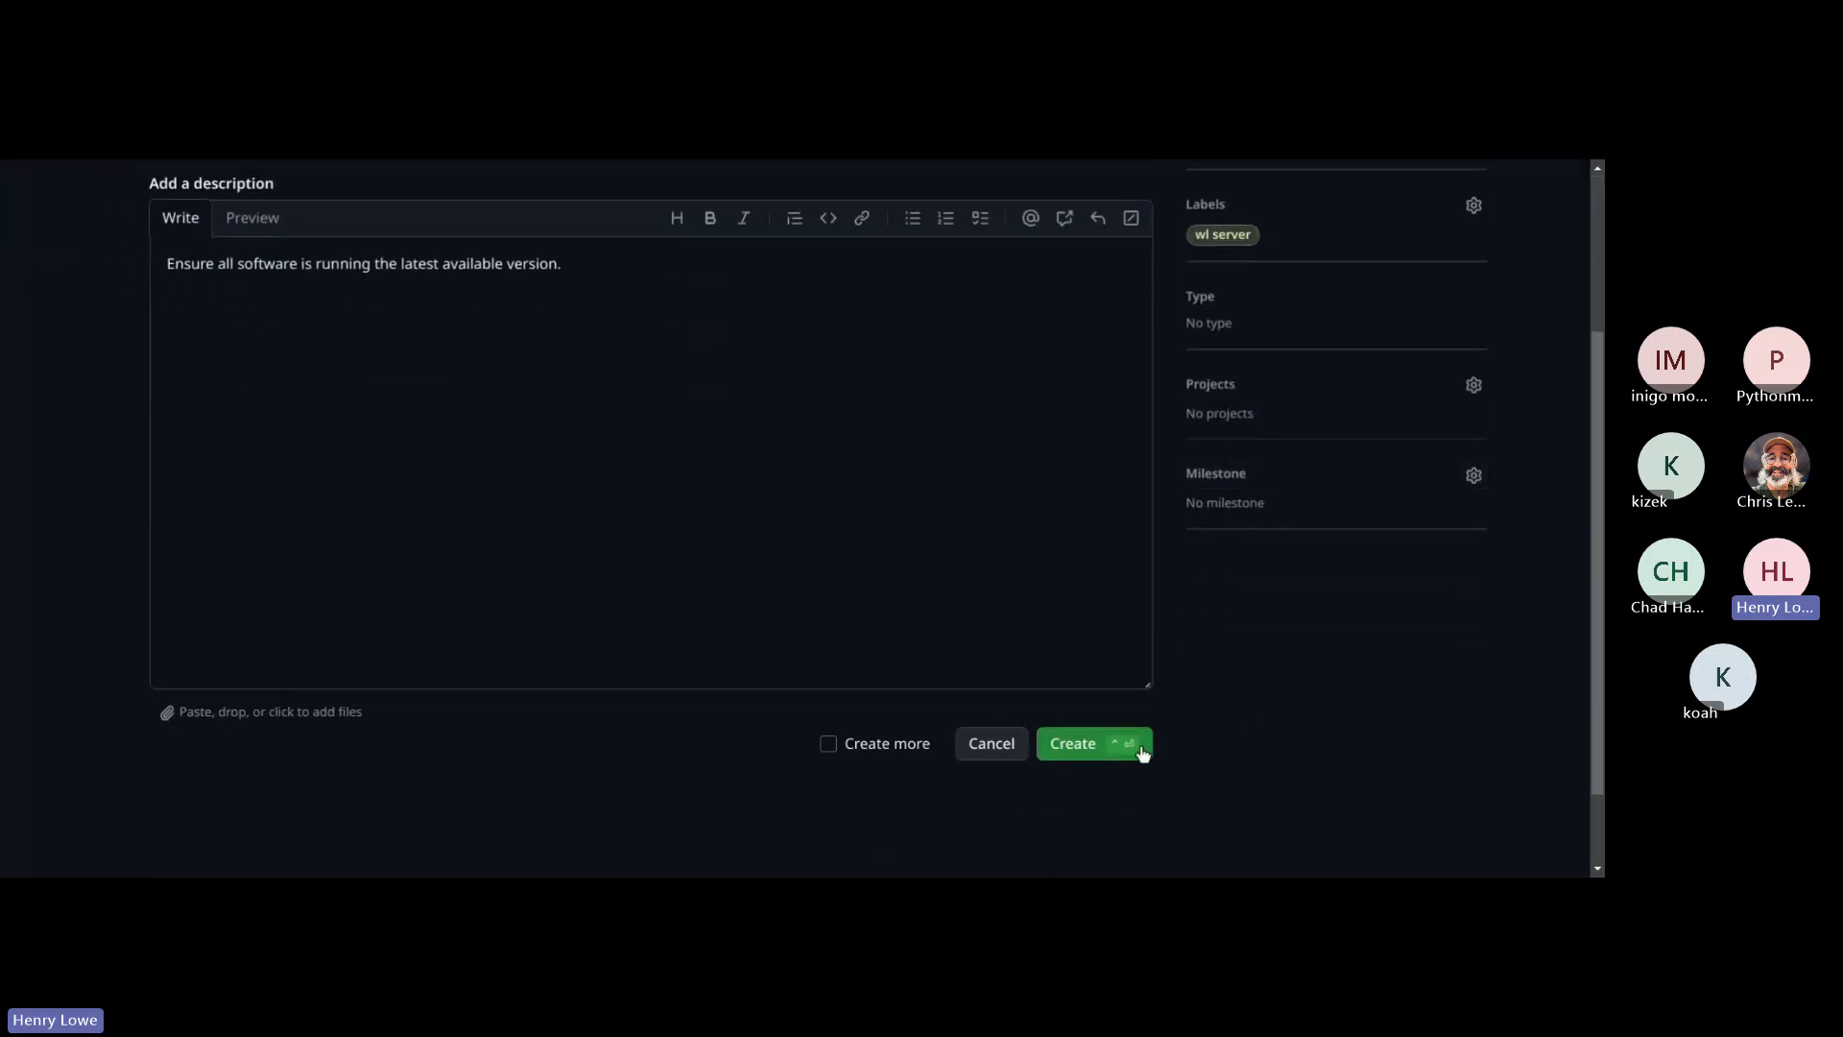
click(1078, 745)
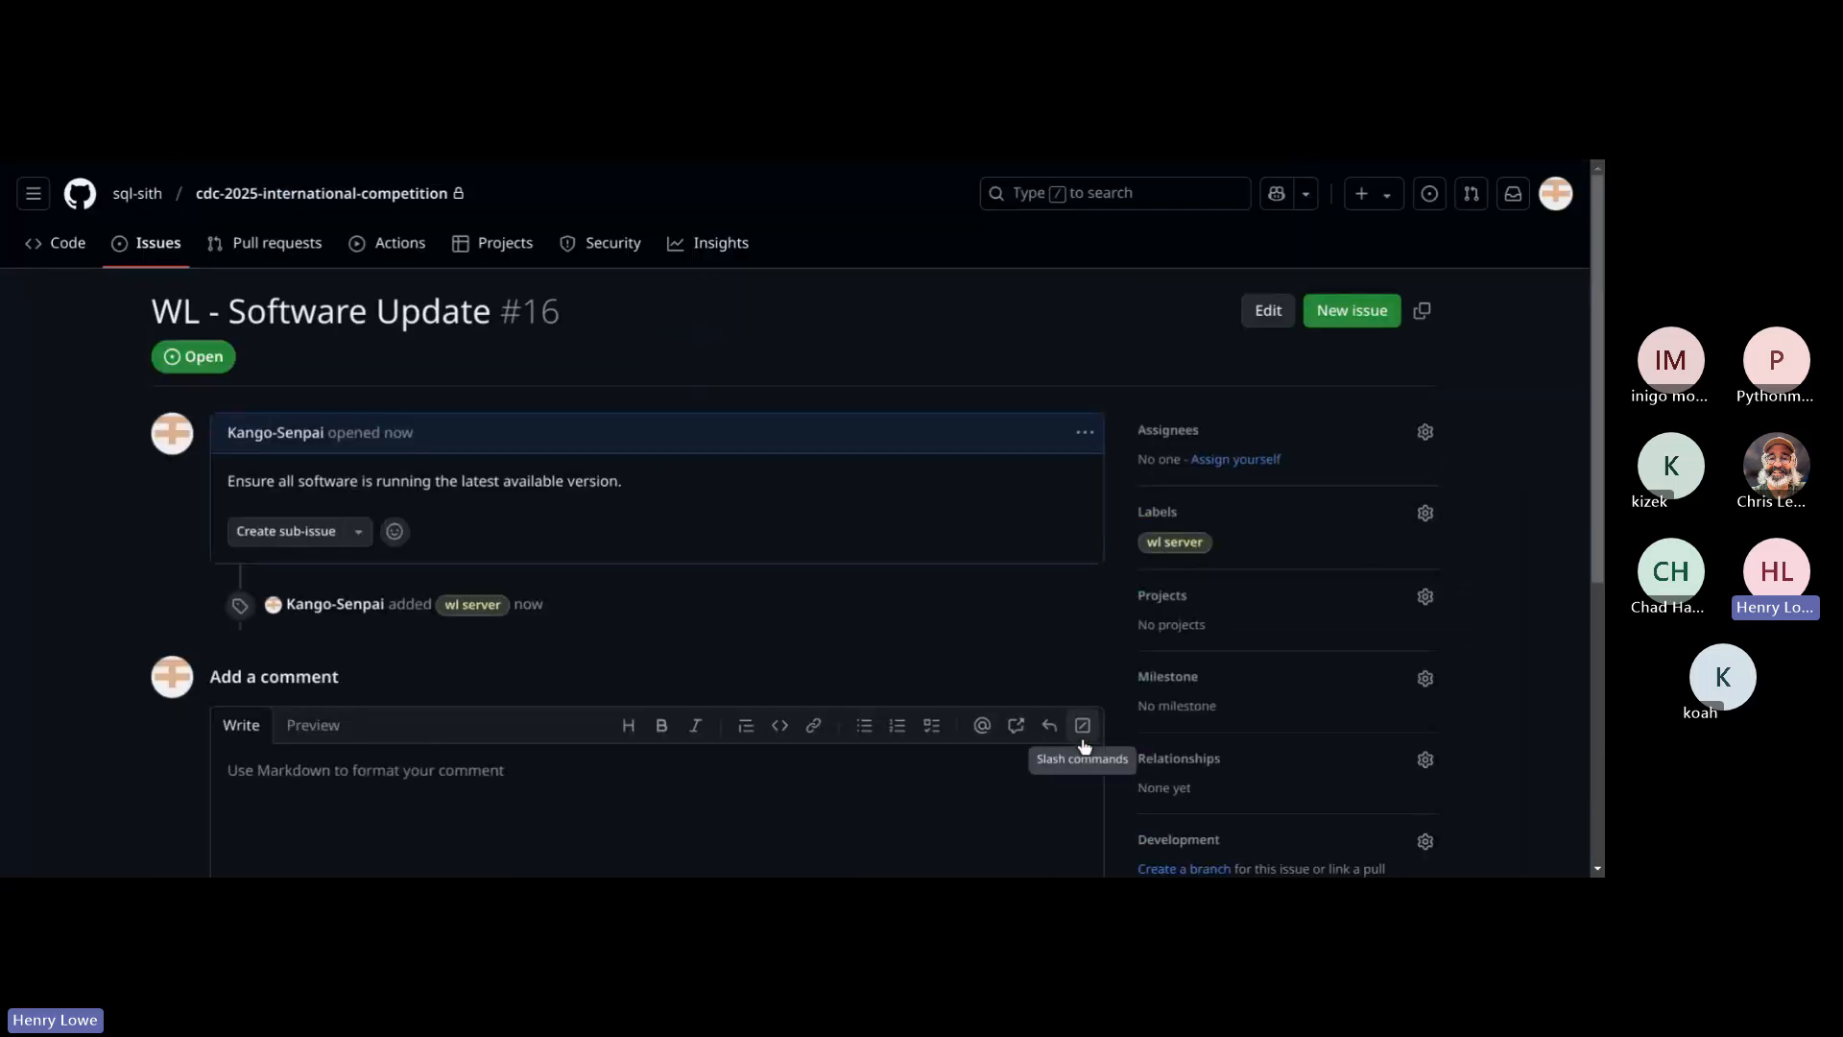
Step: Switch to the scenario PDF and review the Windows Laptop's Notes, Required Access and Flags sections
key(ctrl+Tab)
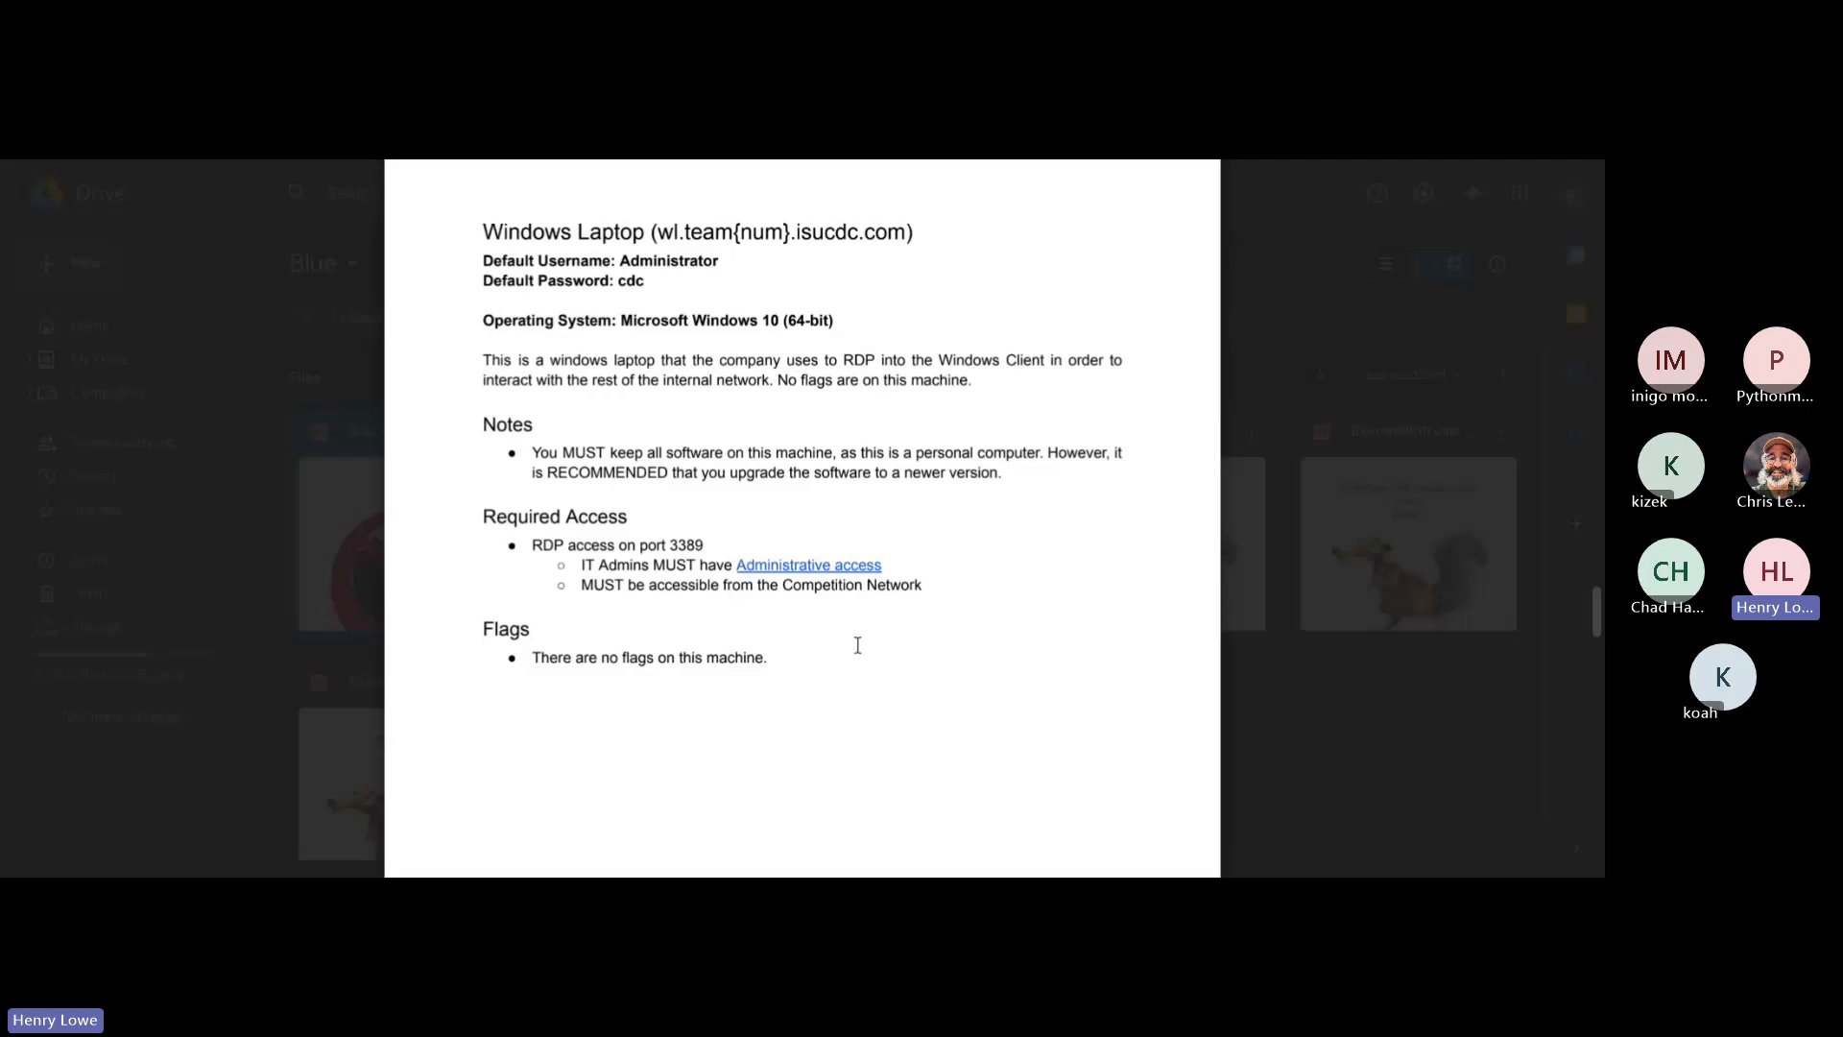
scroll(988, 608, down, 7)
scroll(988, 608, up, 6)
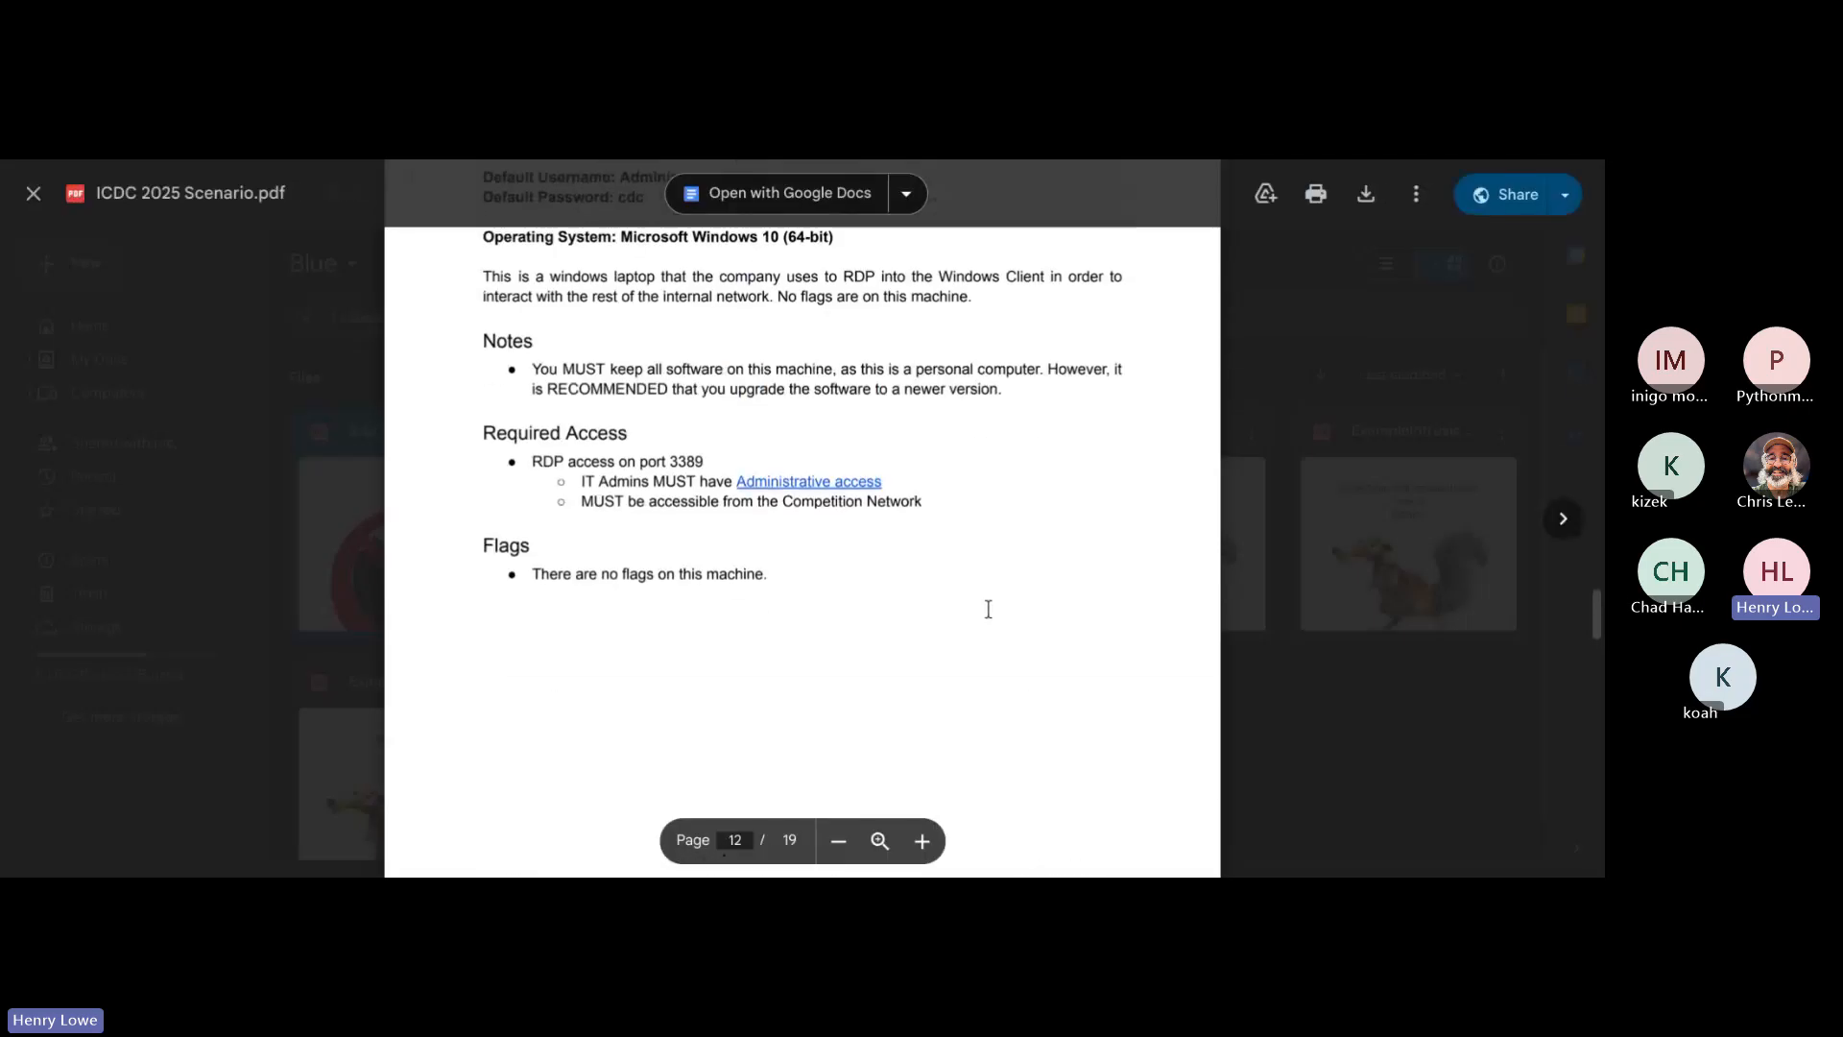
Step: Check the Windows Laptop's Required Access section in the scenario PDF, then switch to GitHub and look through the open issues
drag(487, 440, 912, 520)
click(912, 521)
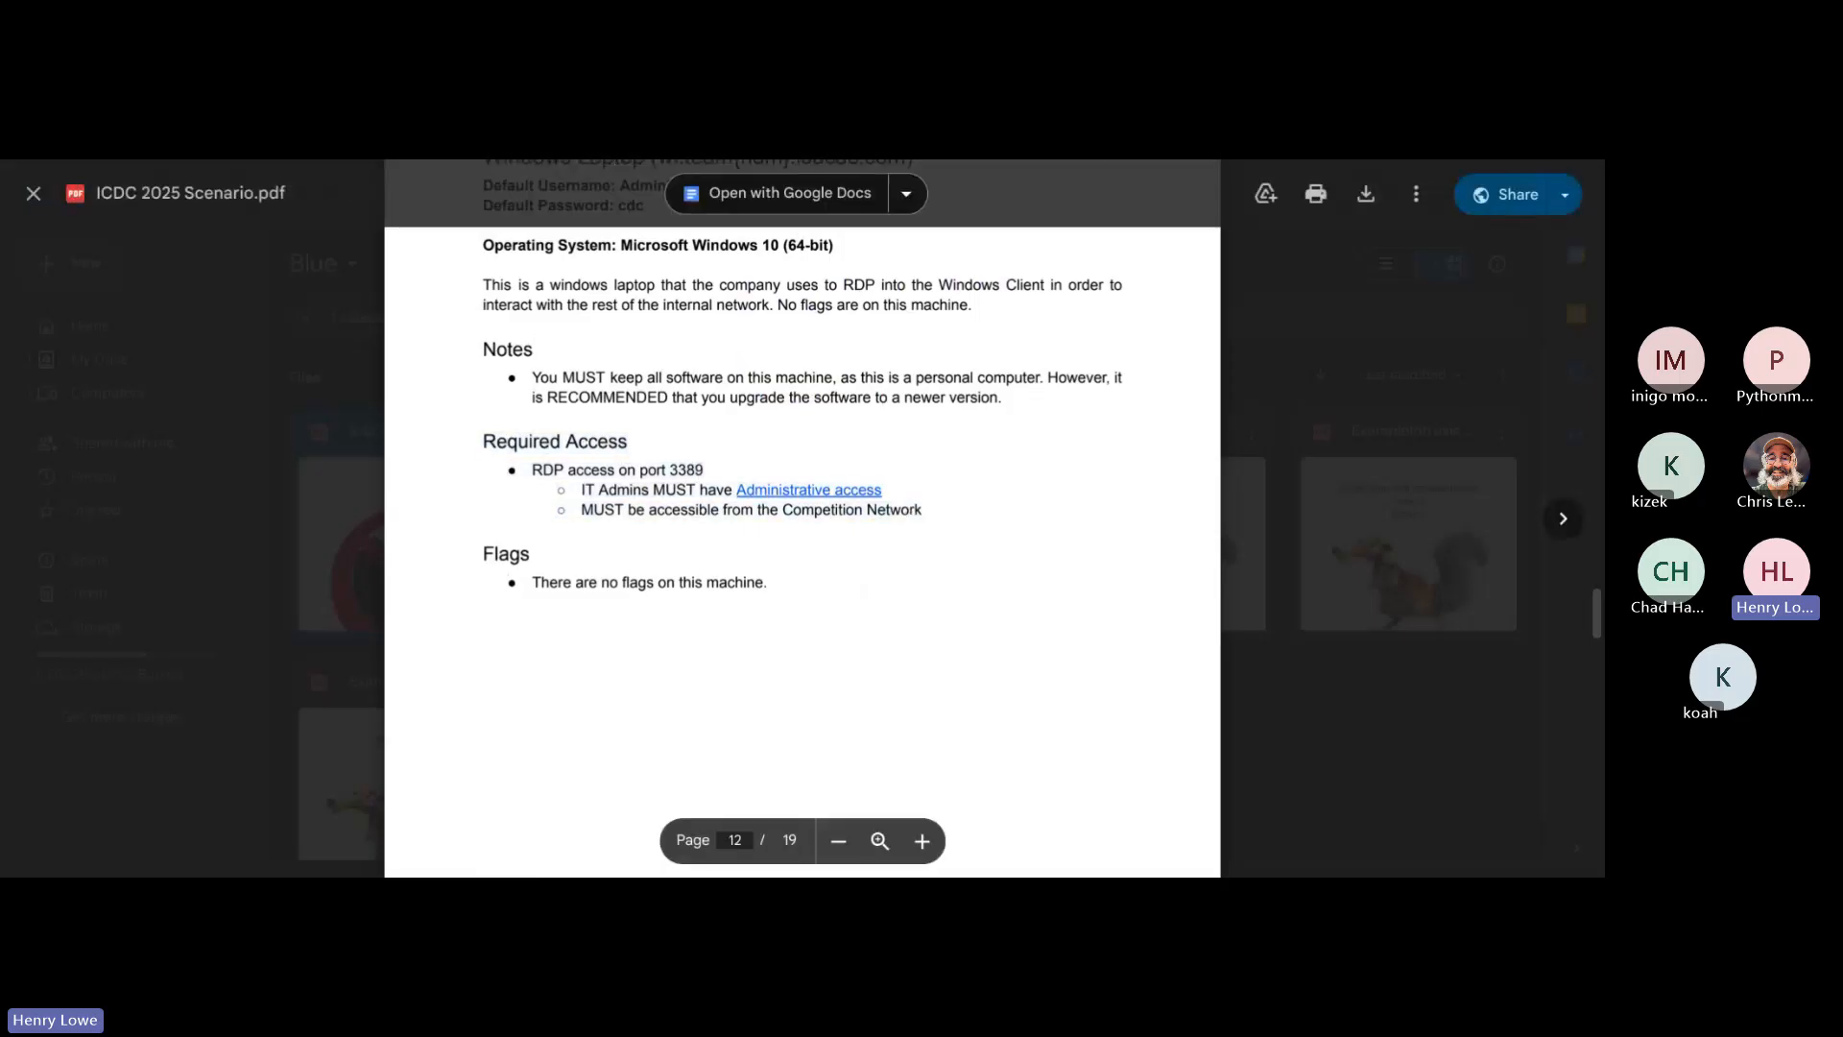
key(ctrl+Tab)
click(161, 255)
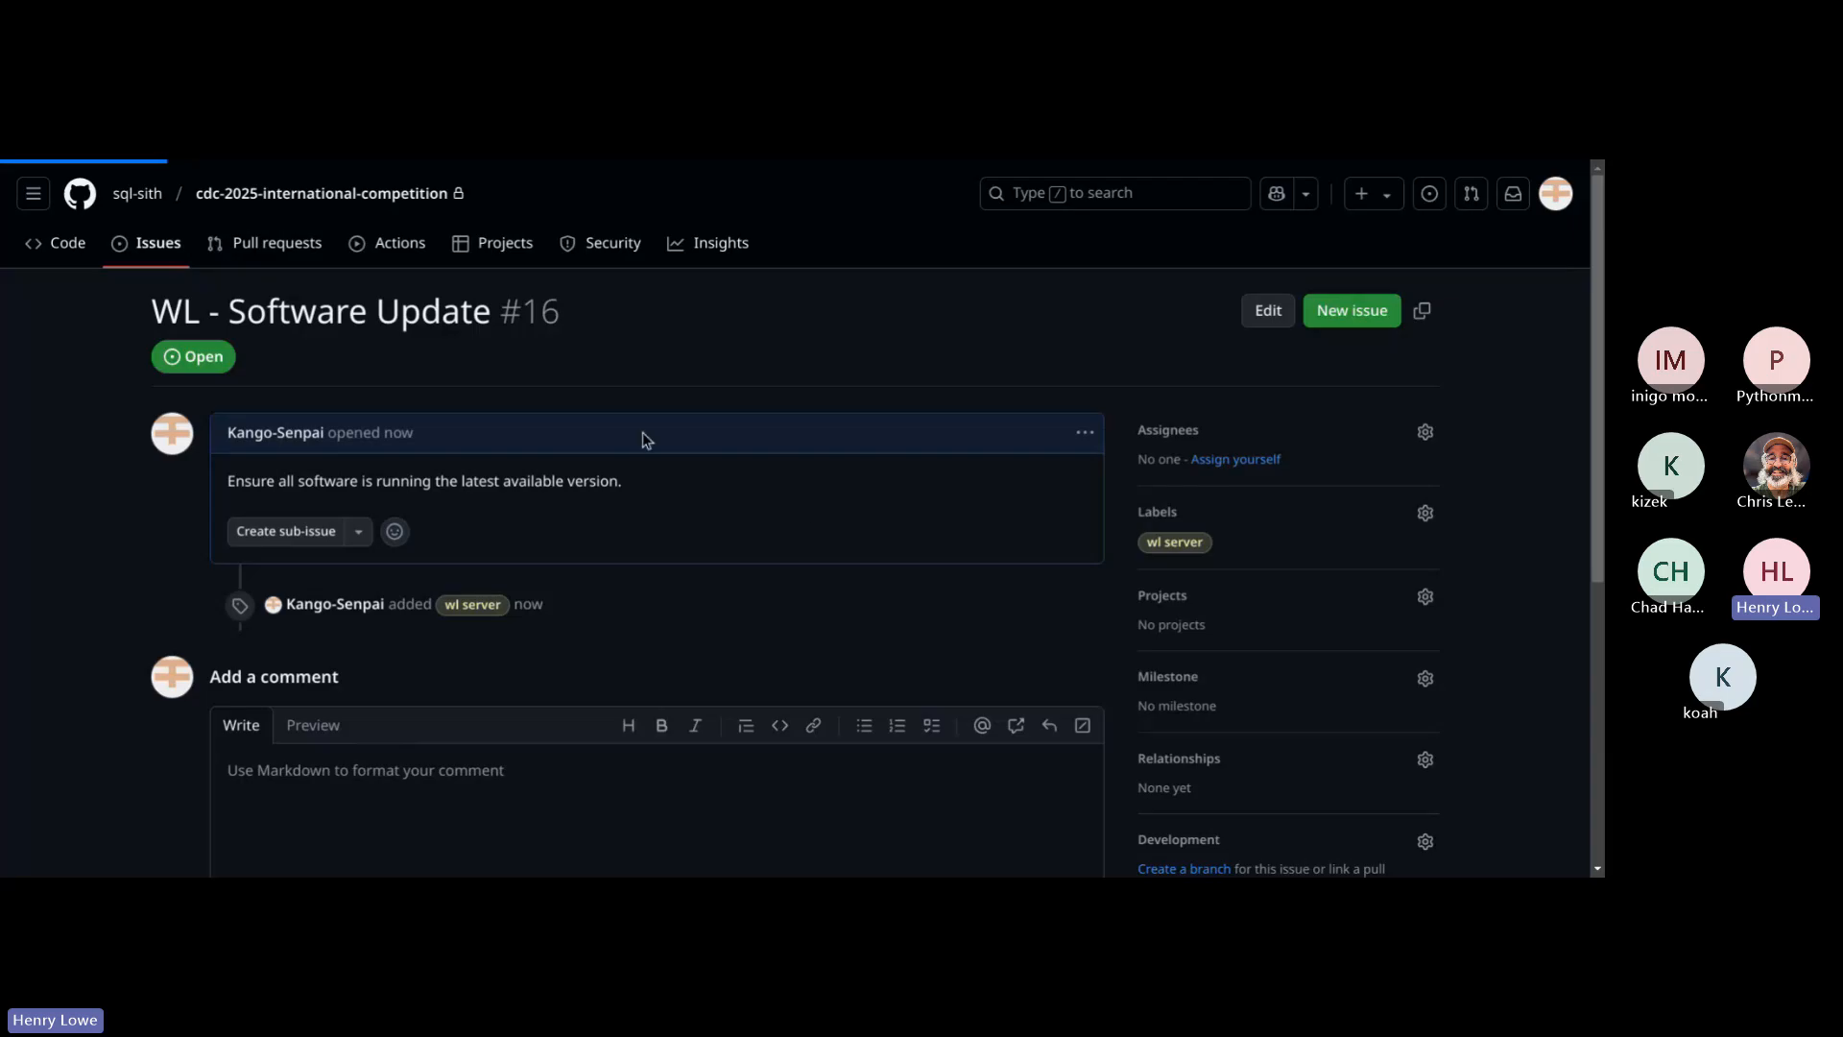
scroll(885, 549, down, 2)
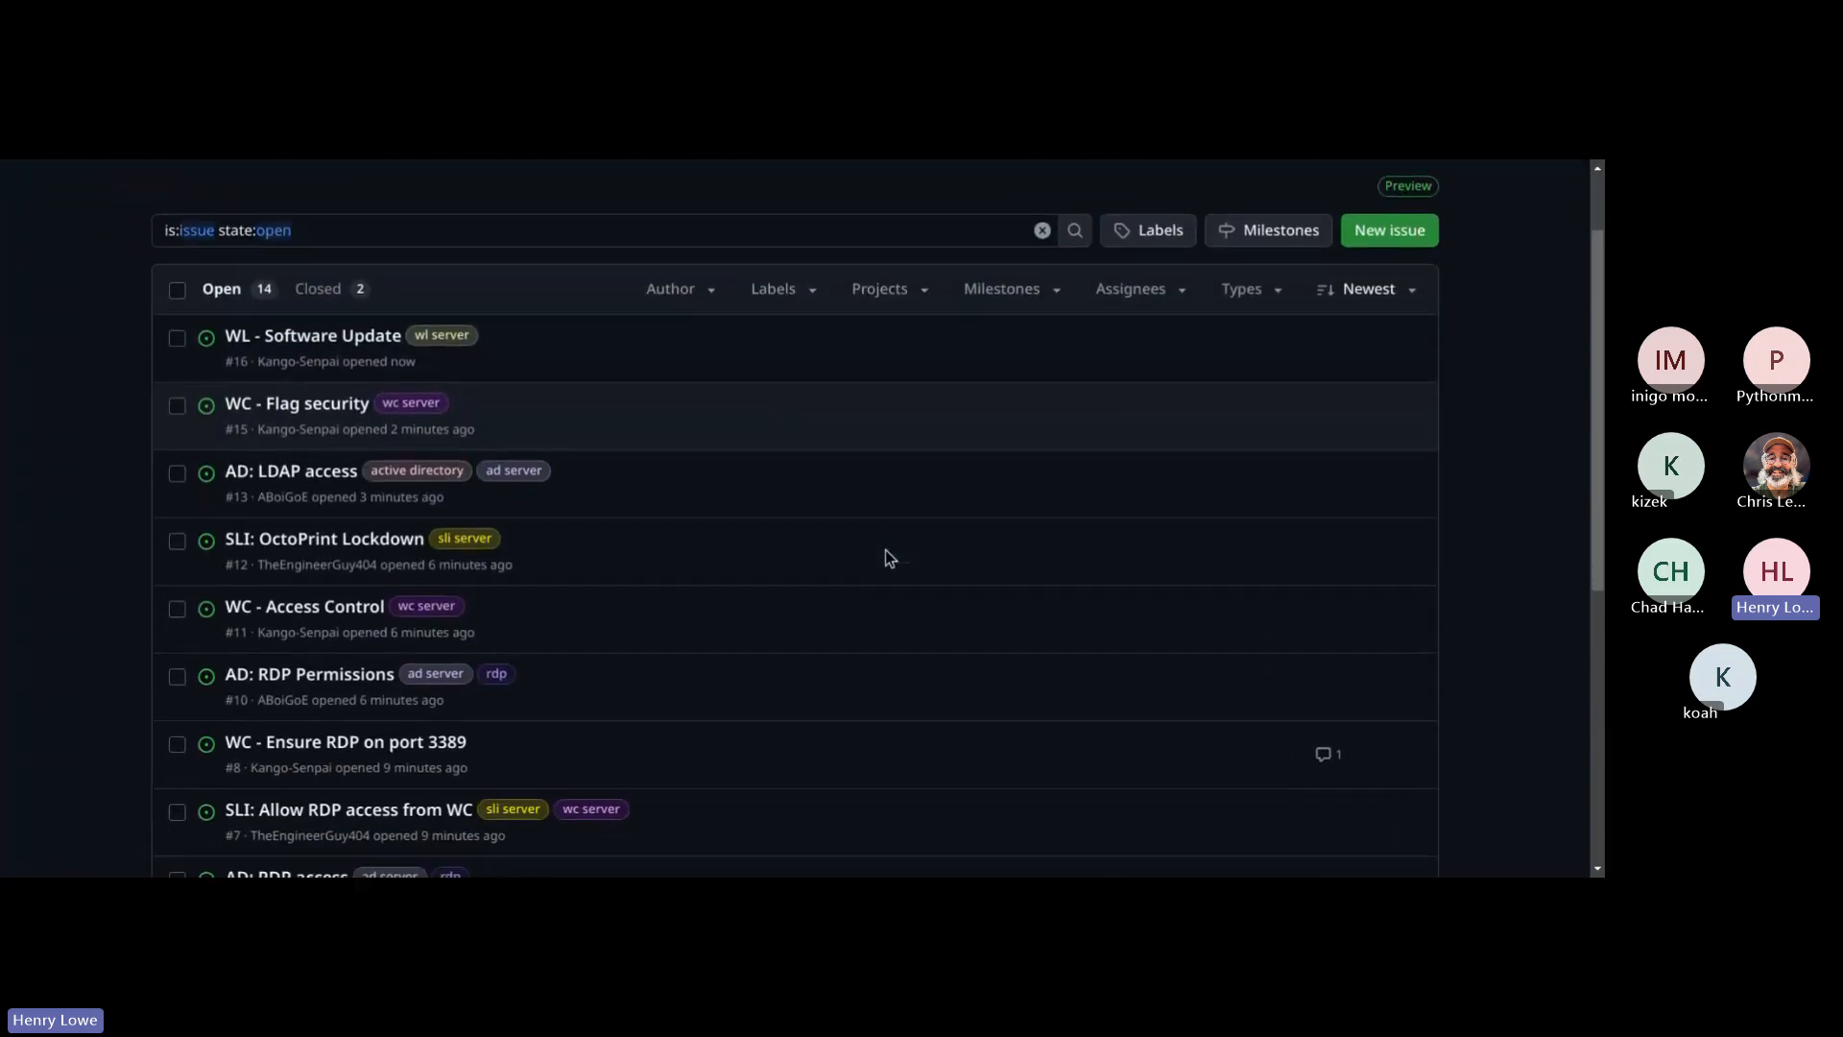
scroll(885, 549, down, 6)
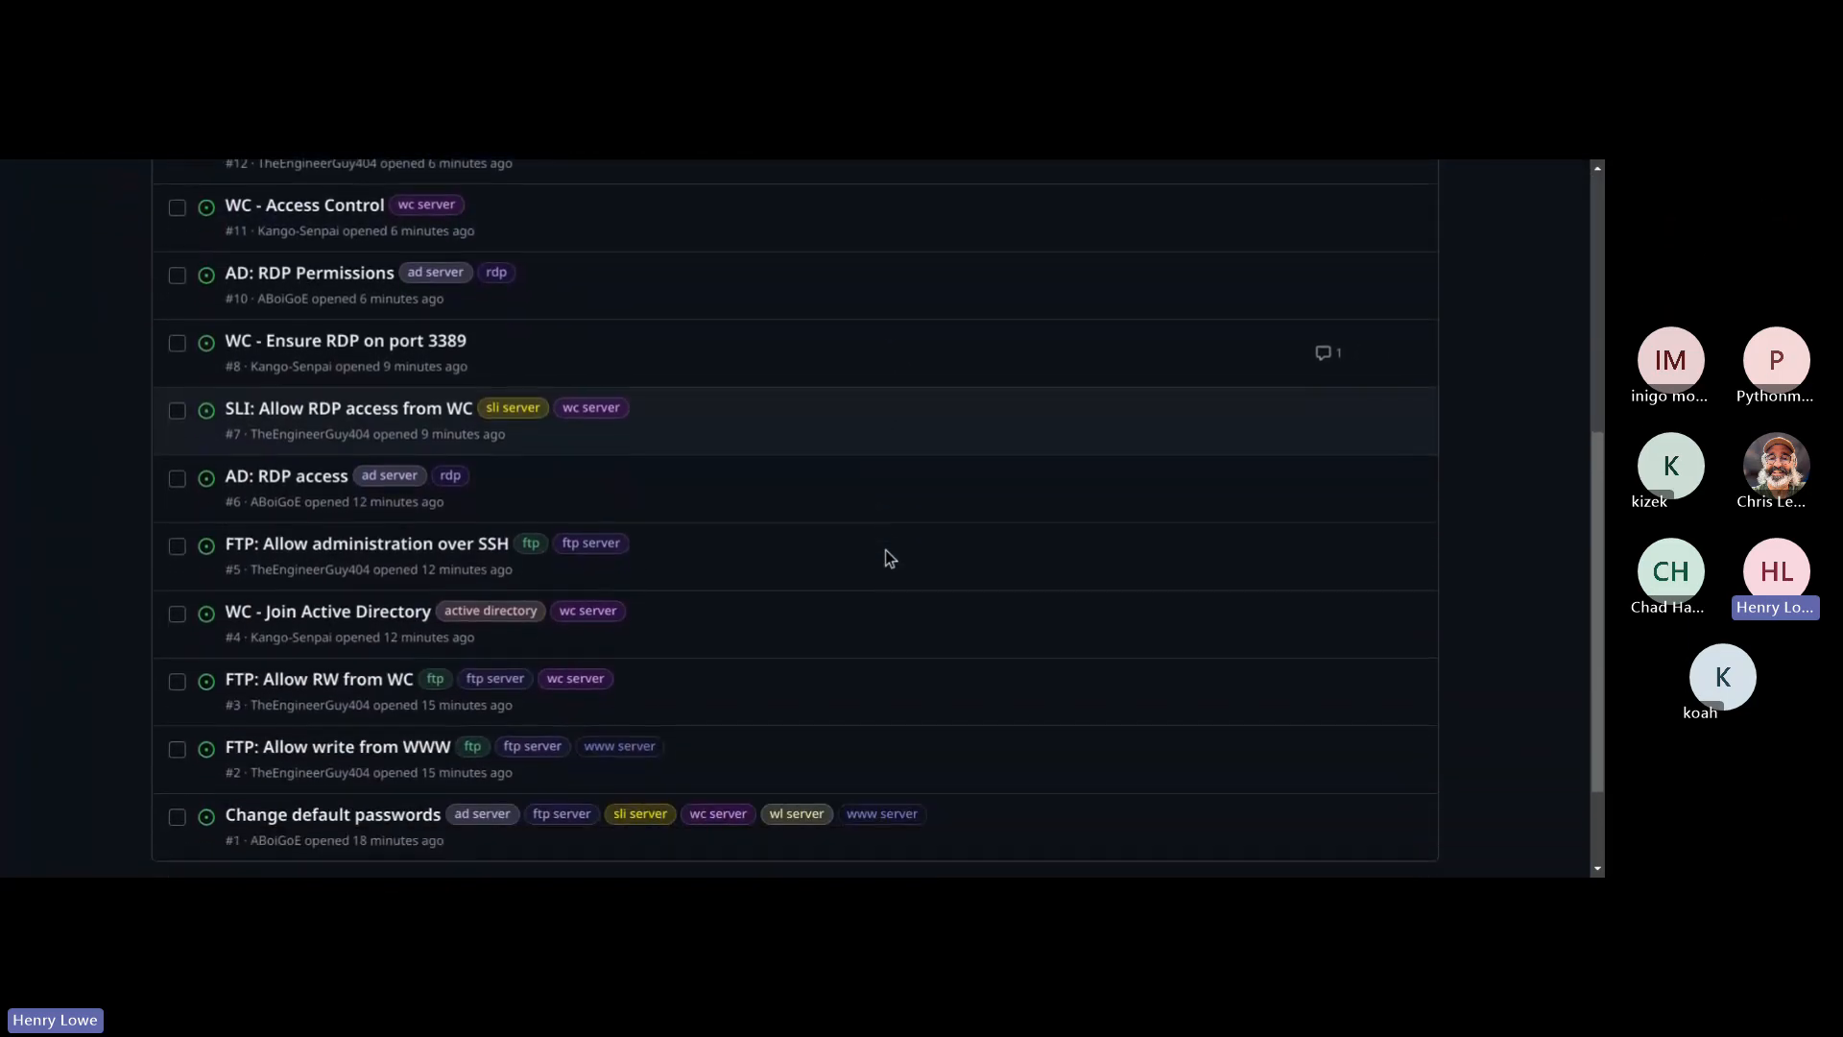
scroll(885, 550, down, 2)
scroll(885, 550, up, 5)
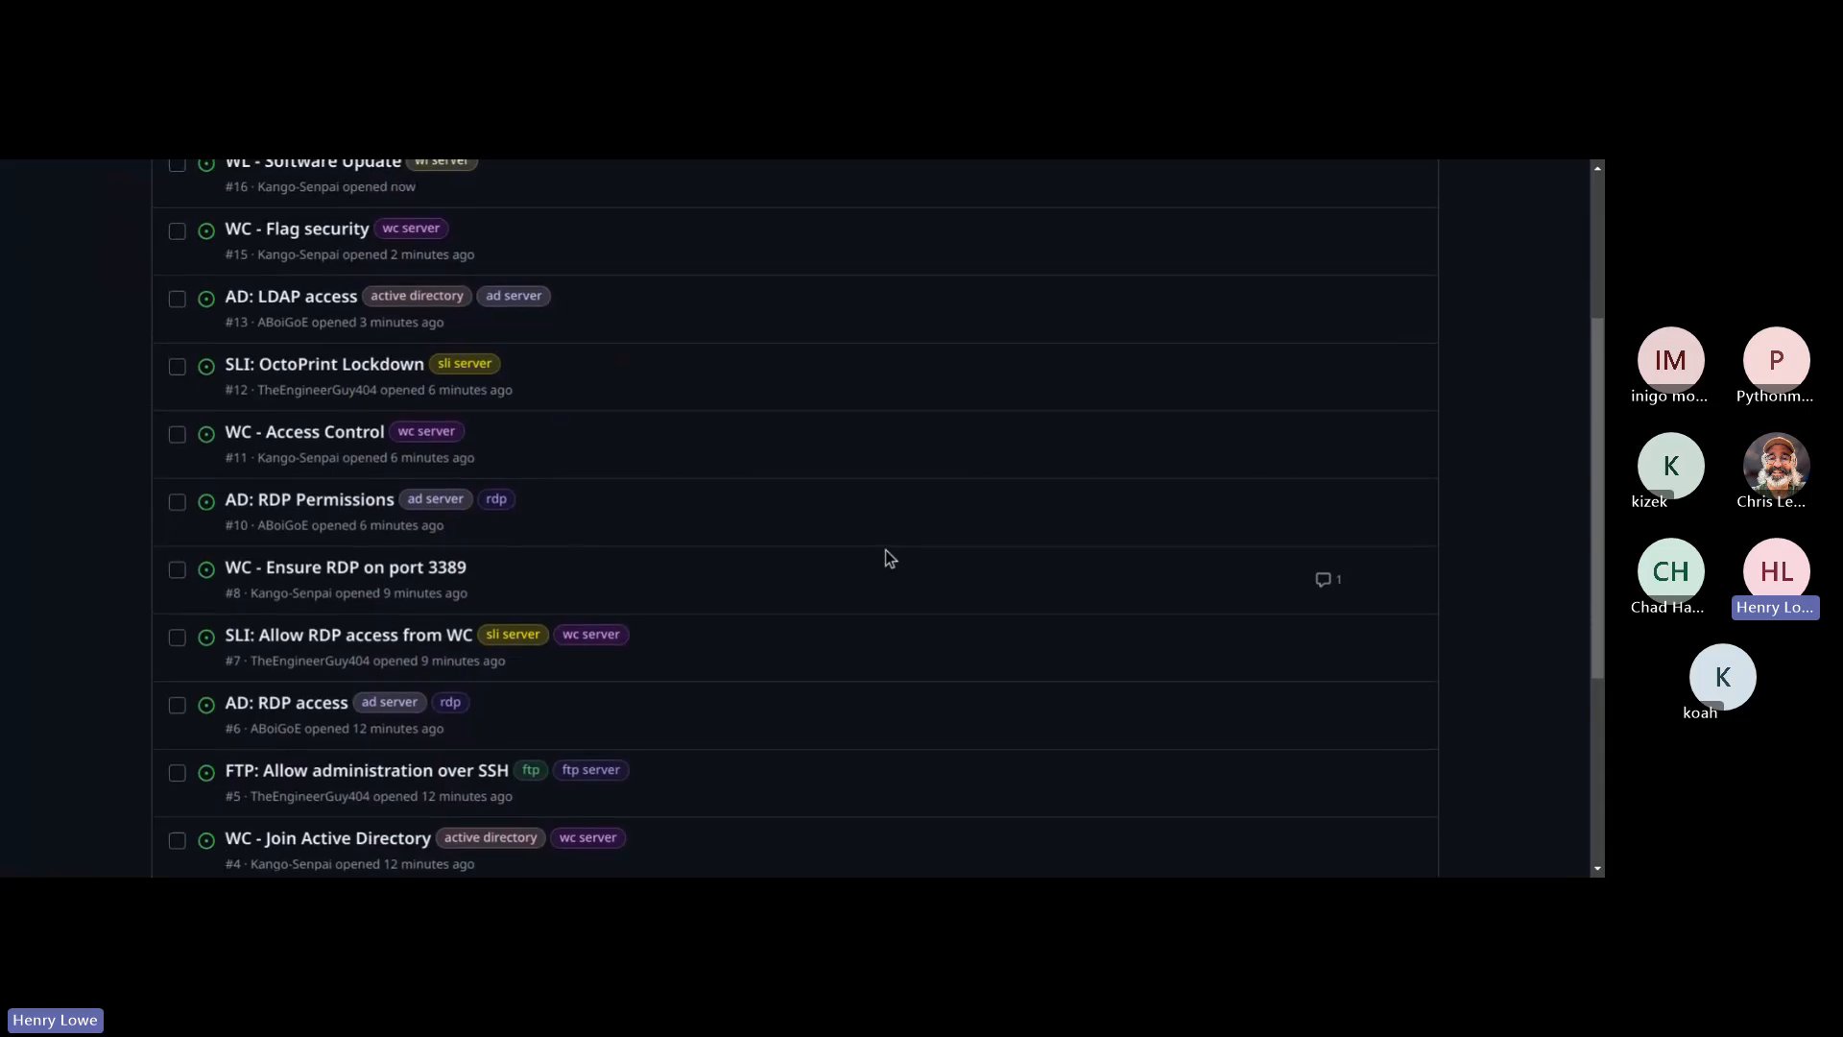
scroll(885, 549, up, 3)
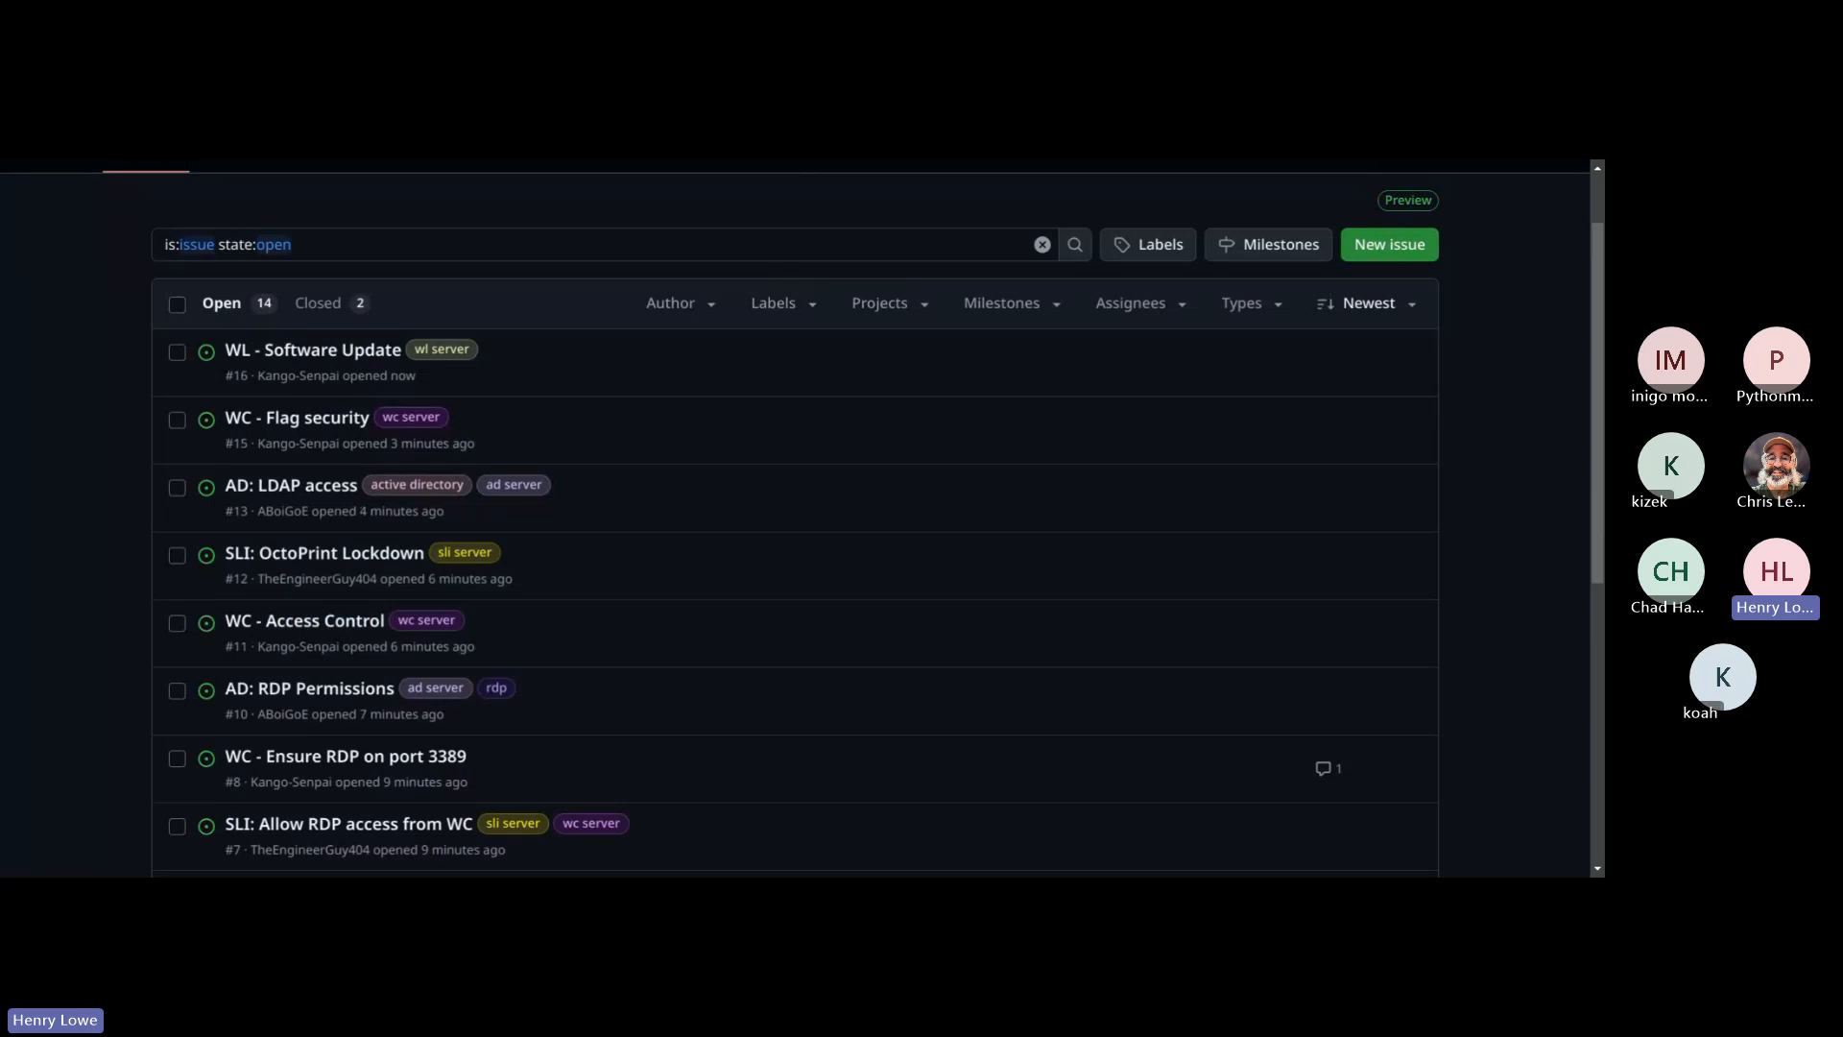
Step: Switch to the scenario PDF and reread the Windows Laptop's RDP and IT Admins access requirements, looking ahead to the WWW section
key(ctrl+Tab)
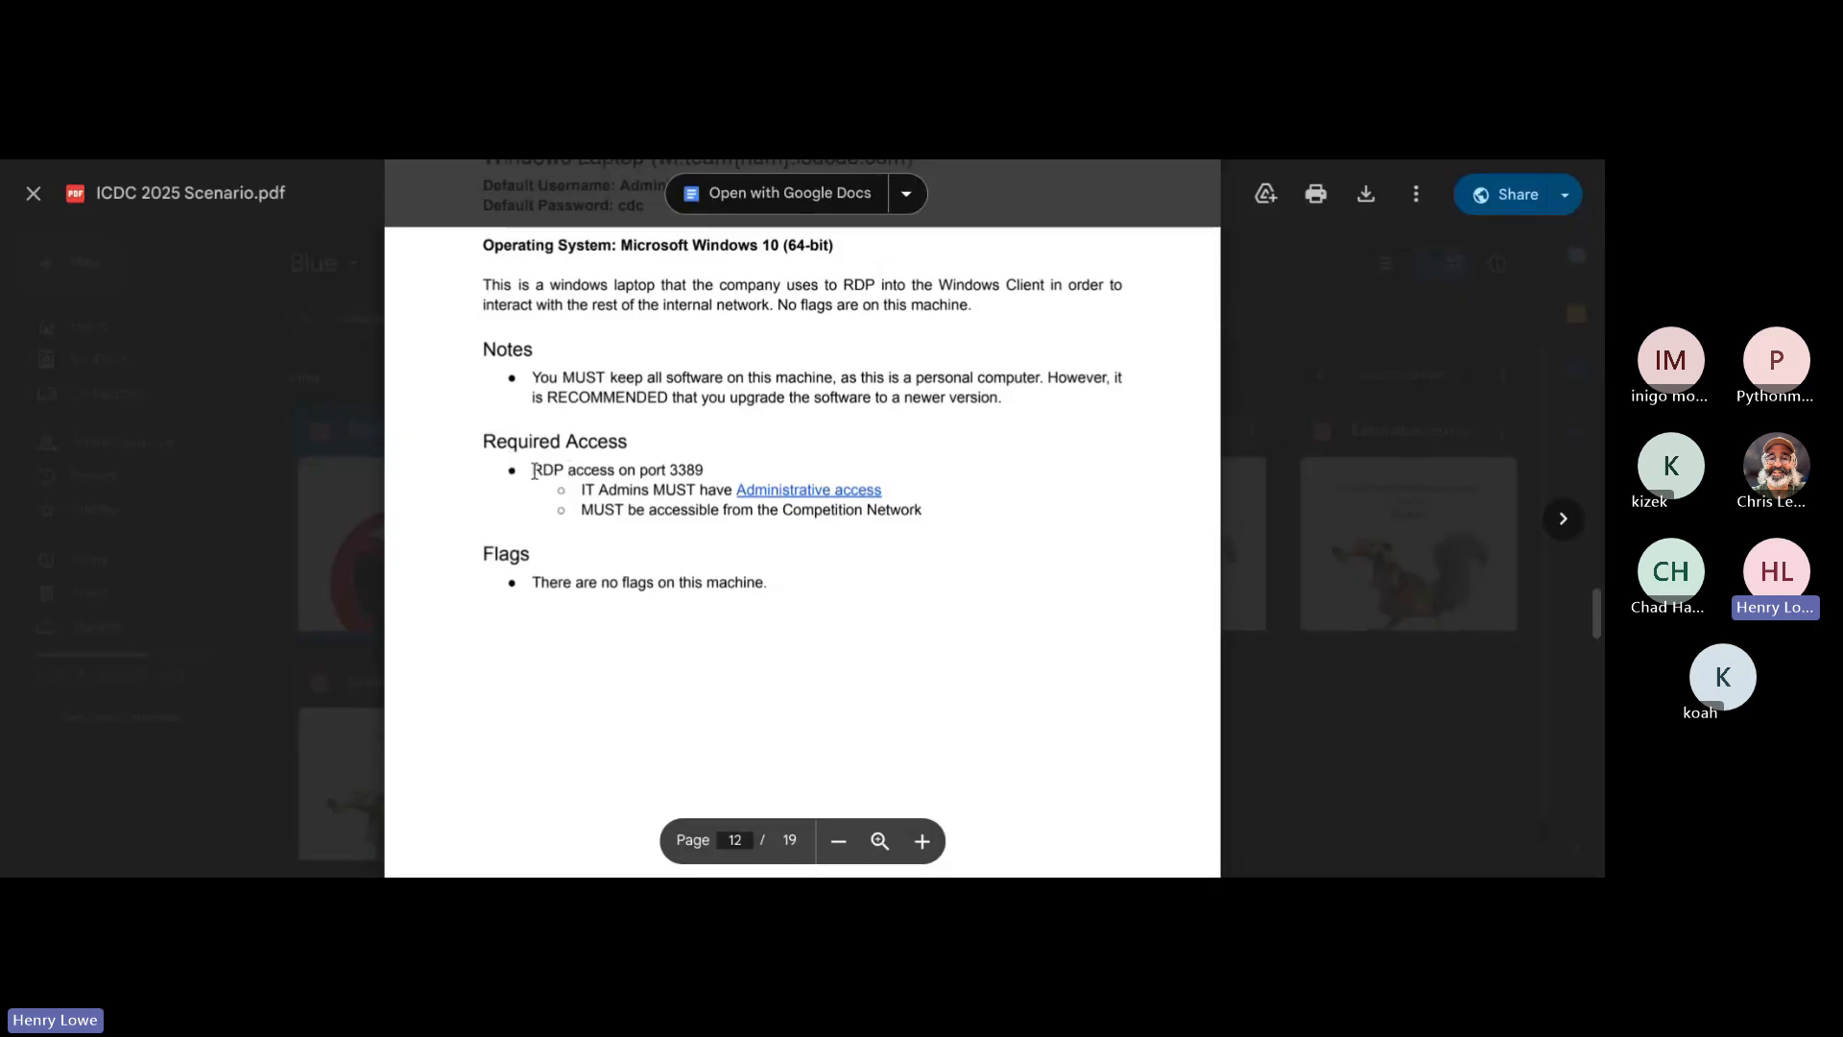
drag(532, 471, 754, 462)
click(754, 461)
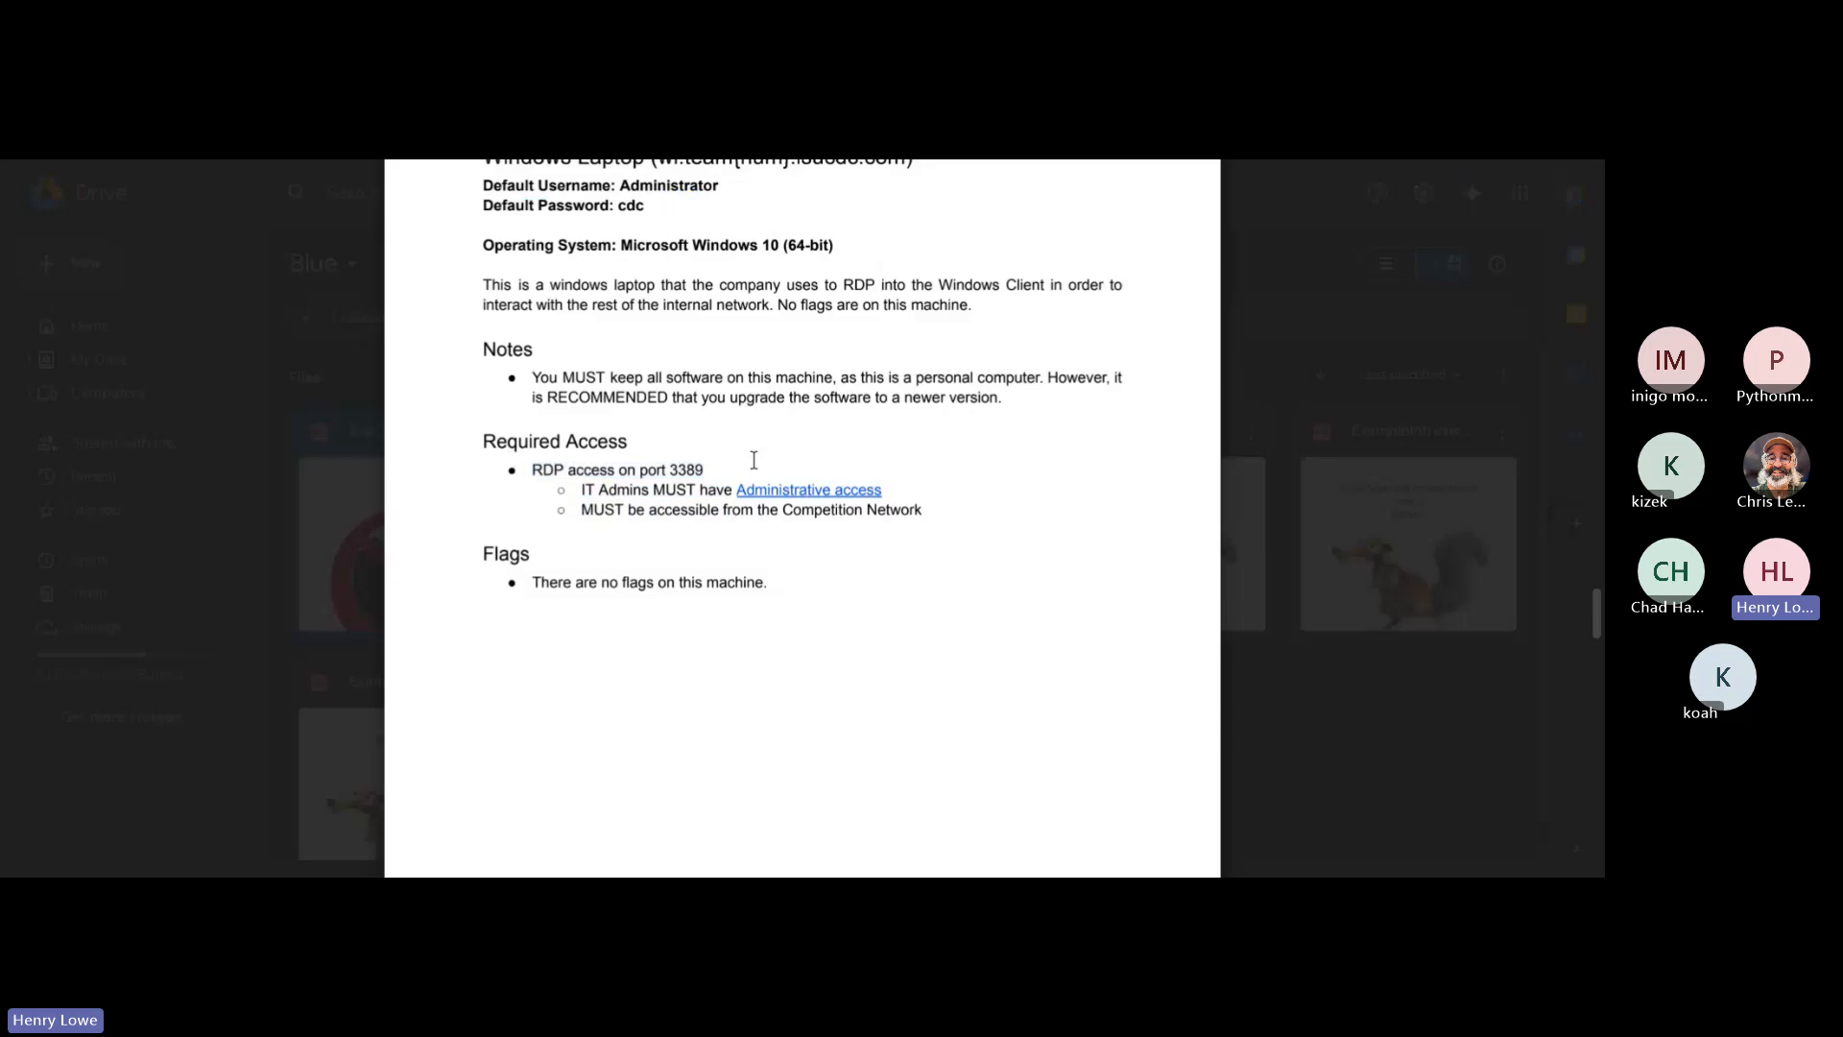
drag(584, 491, 900, 492)
click(900, 493)
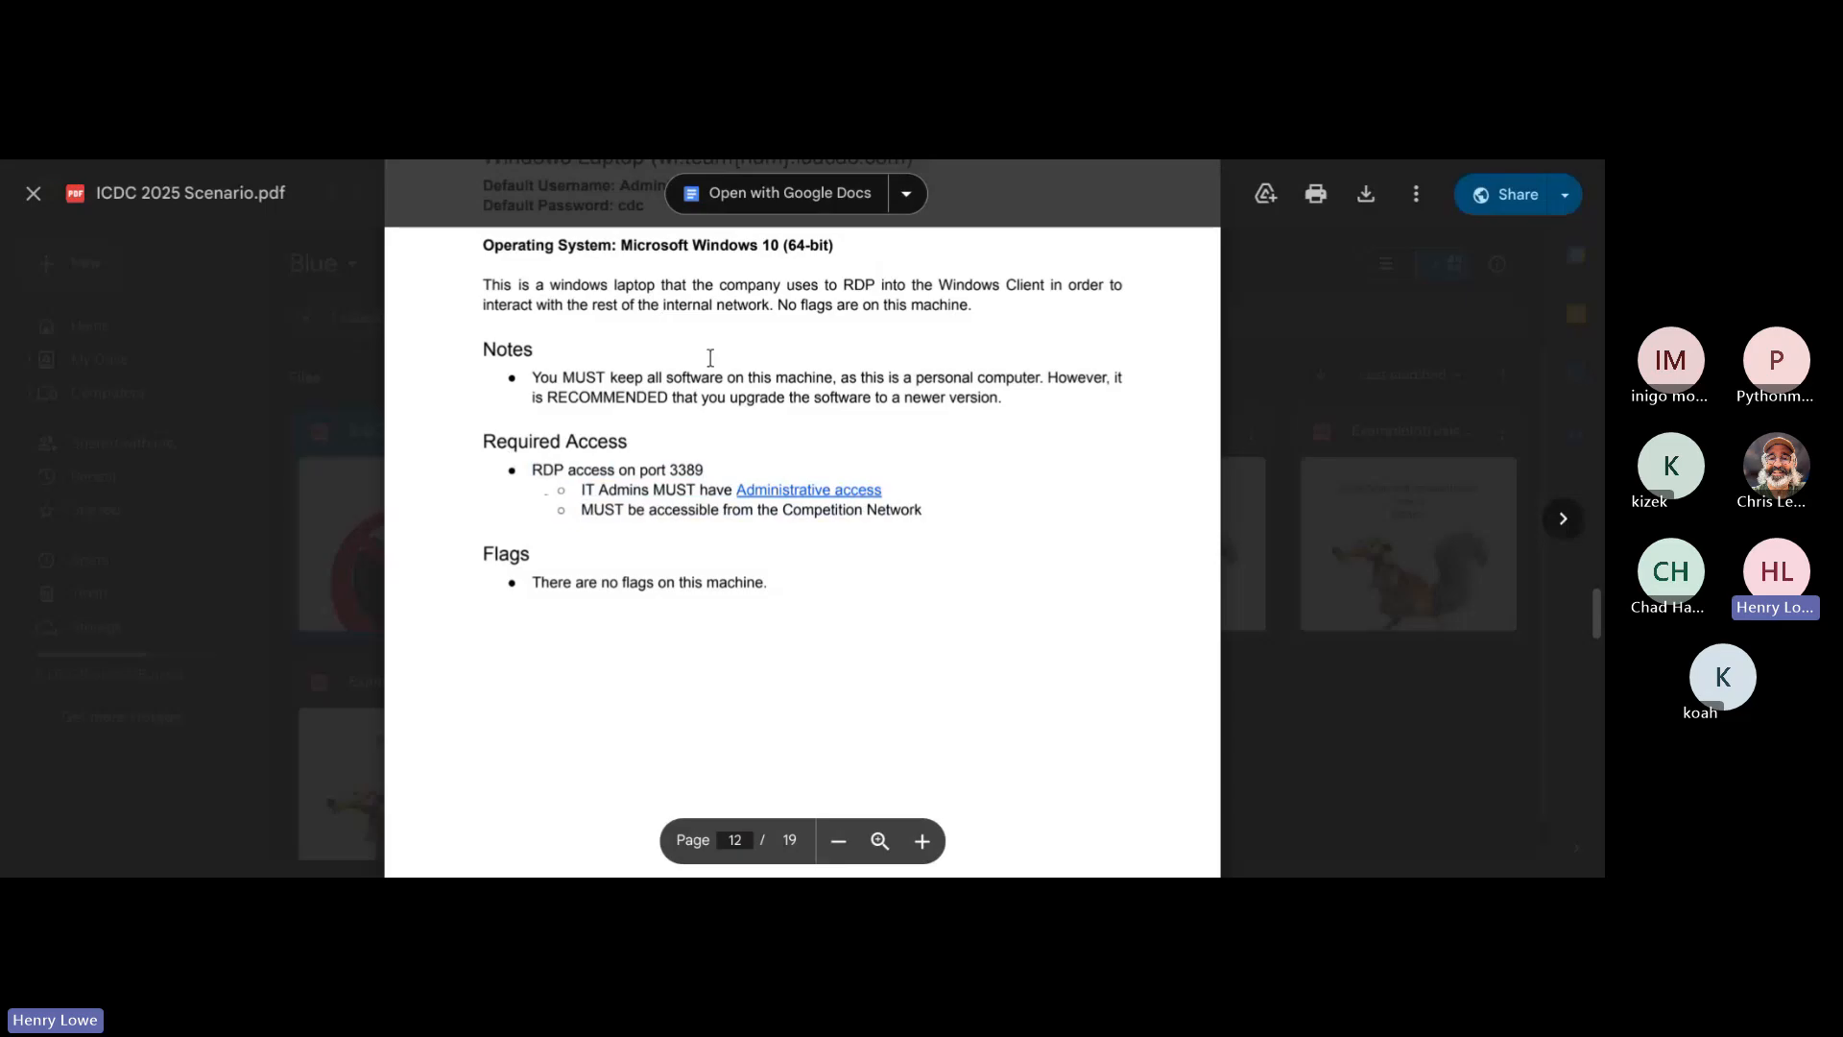
scroll(711, 358, down, 8)
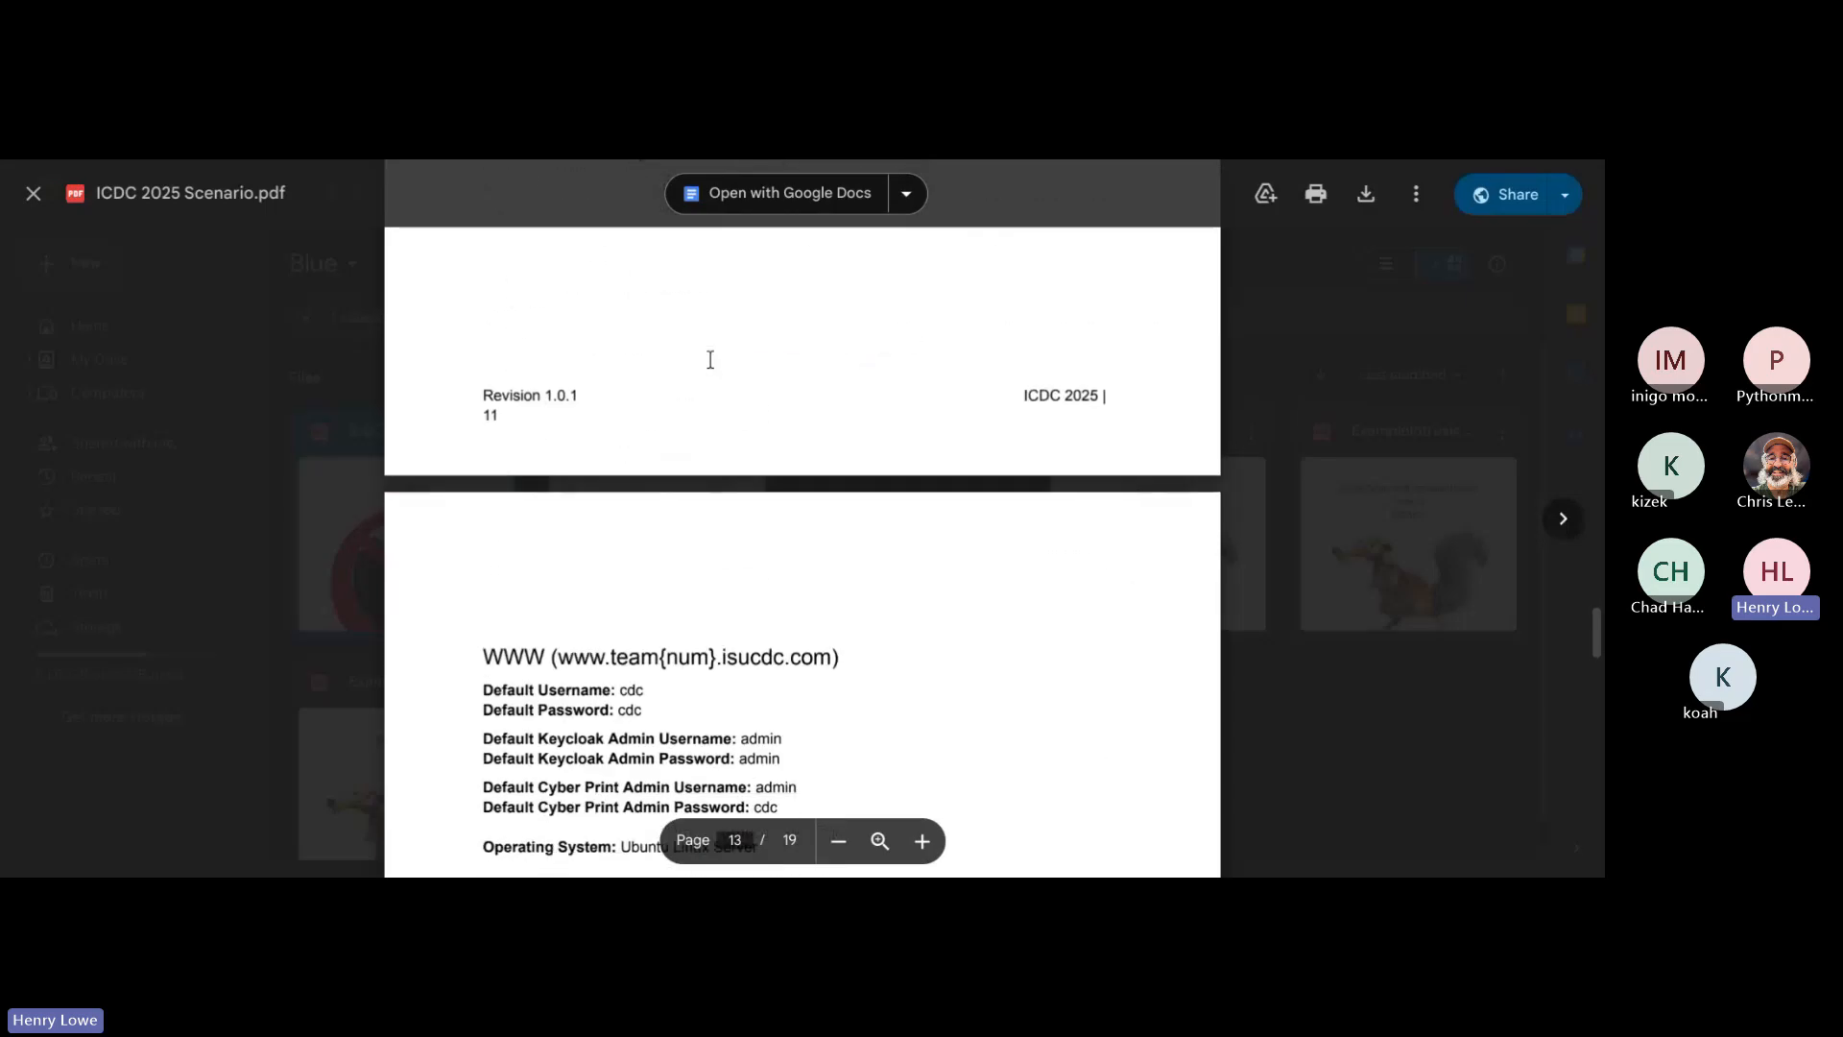
scroll(710, 360, up, 3)
scroll(710, 361, down, 10)
scroll(711, 360, up, 7)
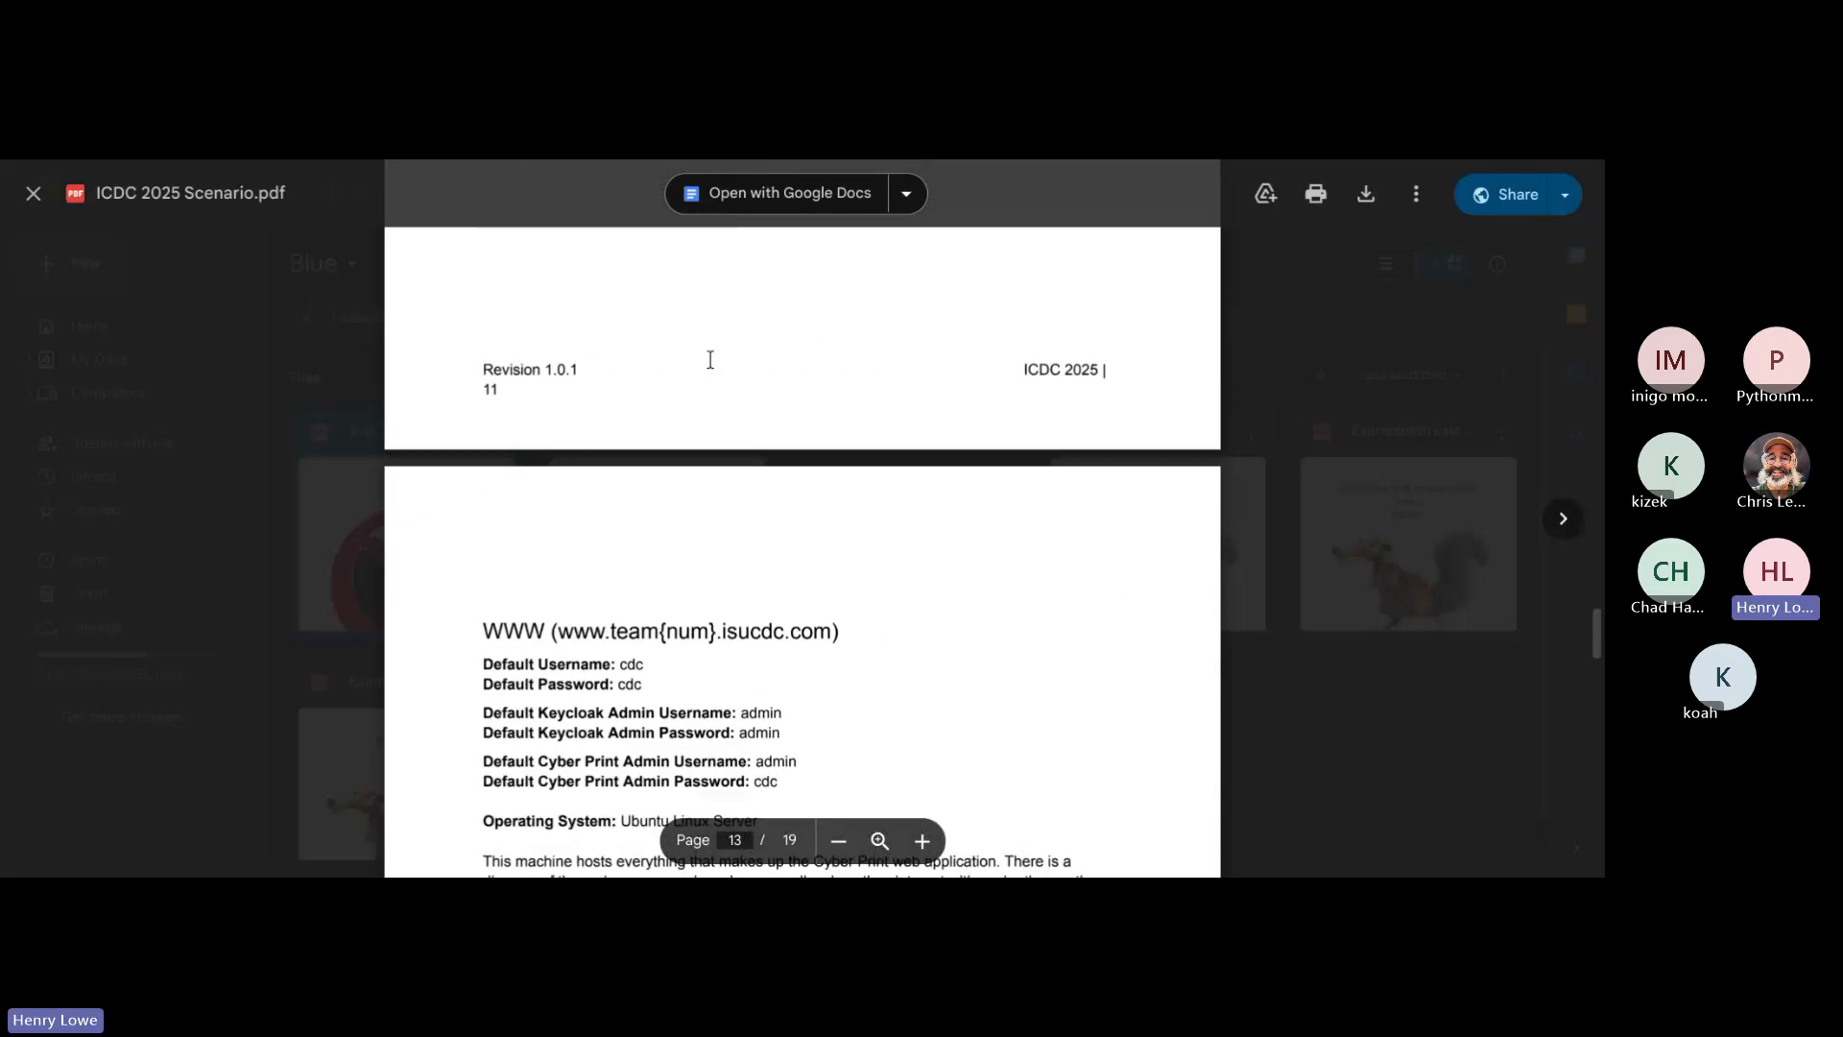
scroll(711, 360, up, 5)
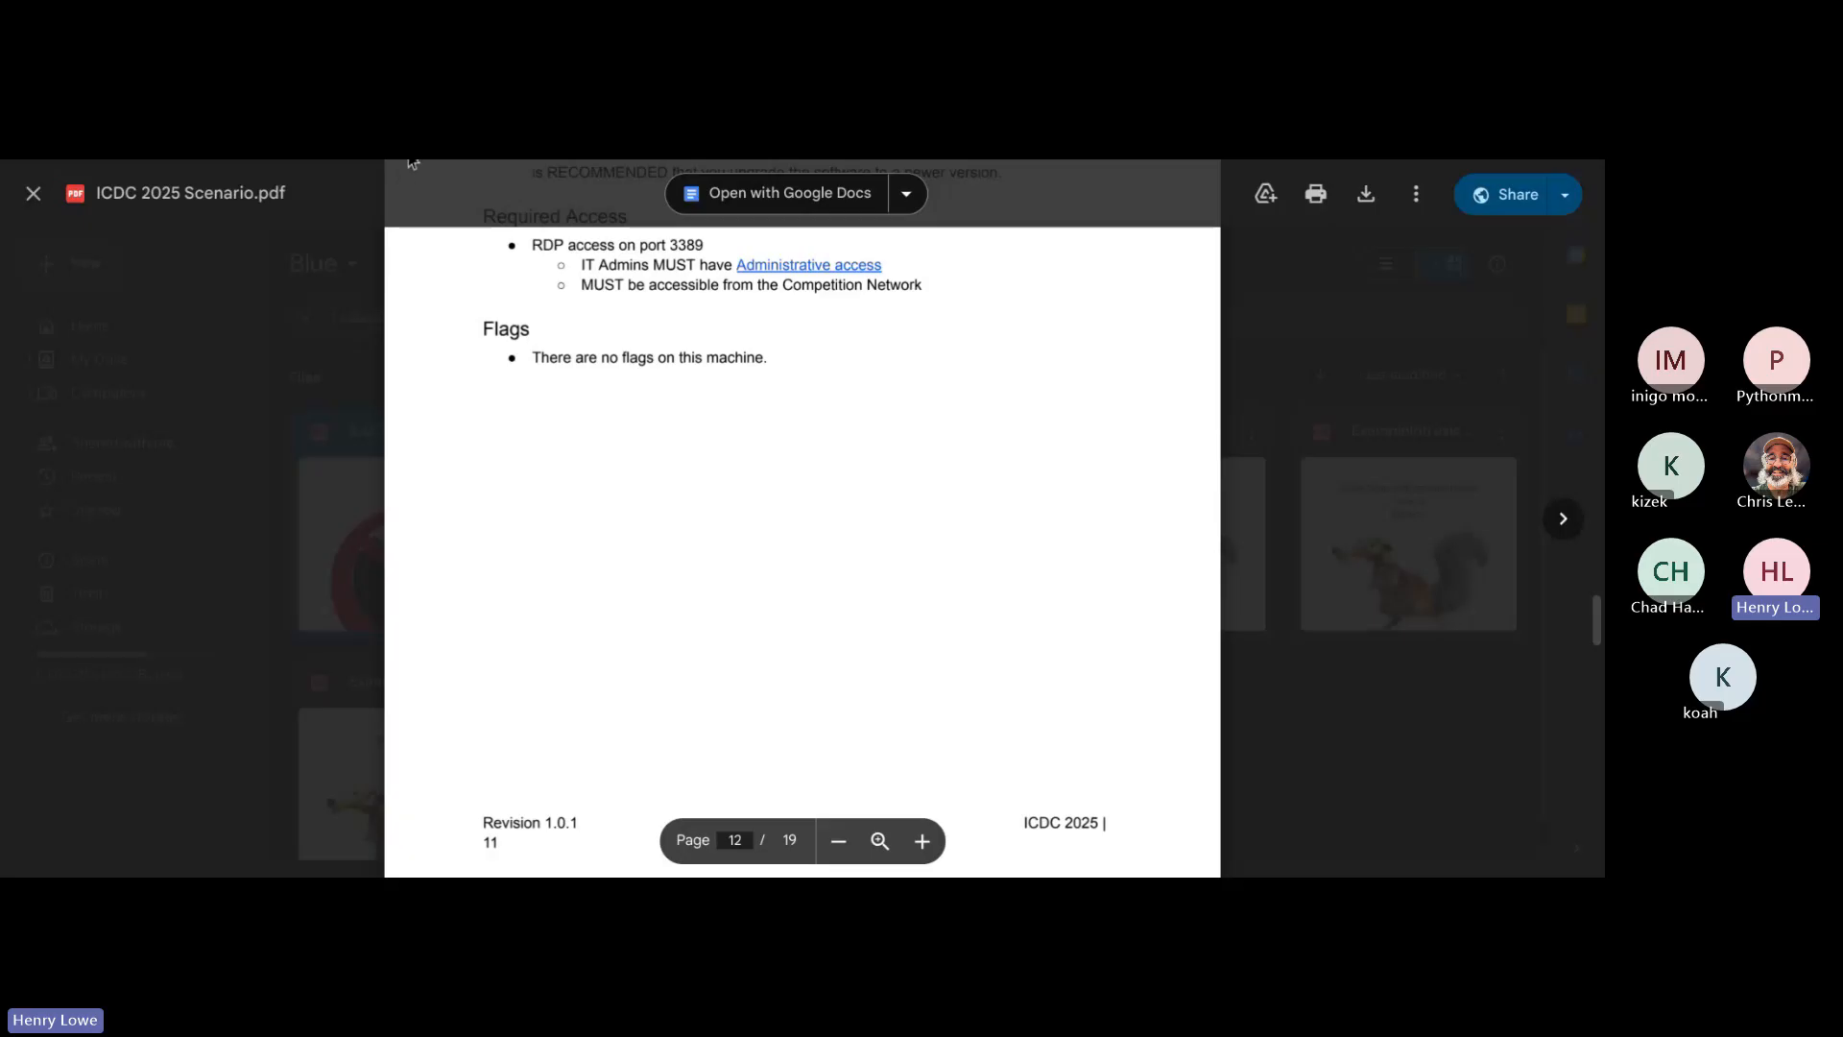
Step: Switch to the GitHub issue list and copy "Ensure RDP on port 3389" from the WC issue's title
click(409, 156)
scroll(1034, 469, down, 2)
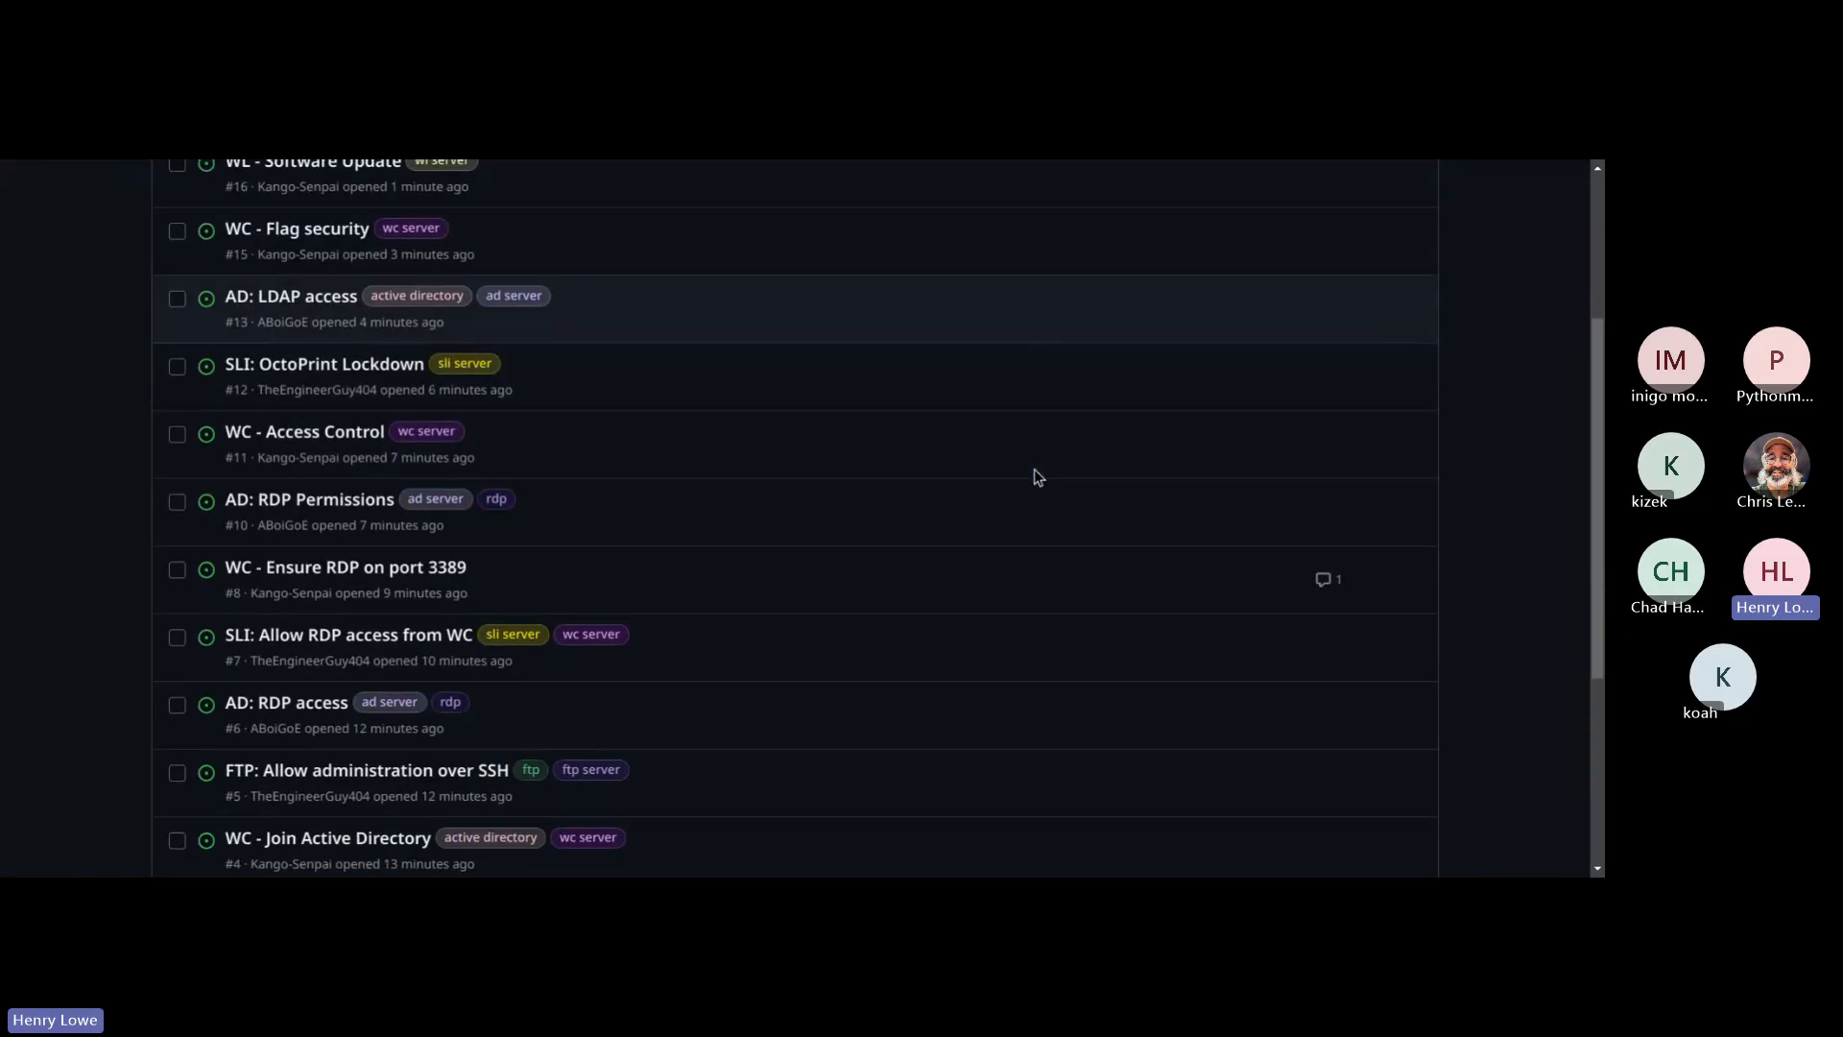
scroll(1034, 468, down, 4)
scroll(703, 551, up, 2)
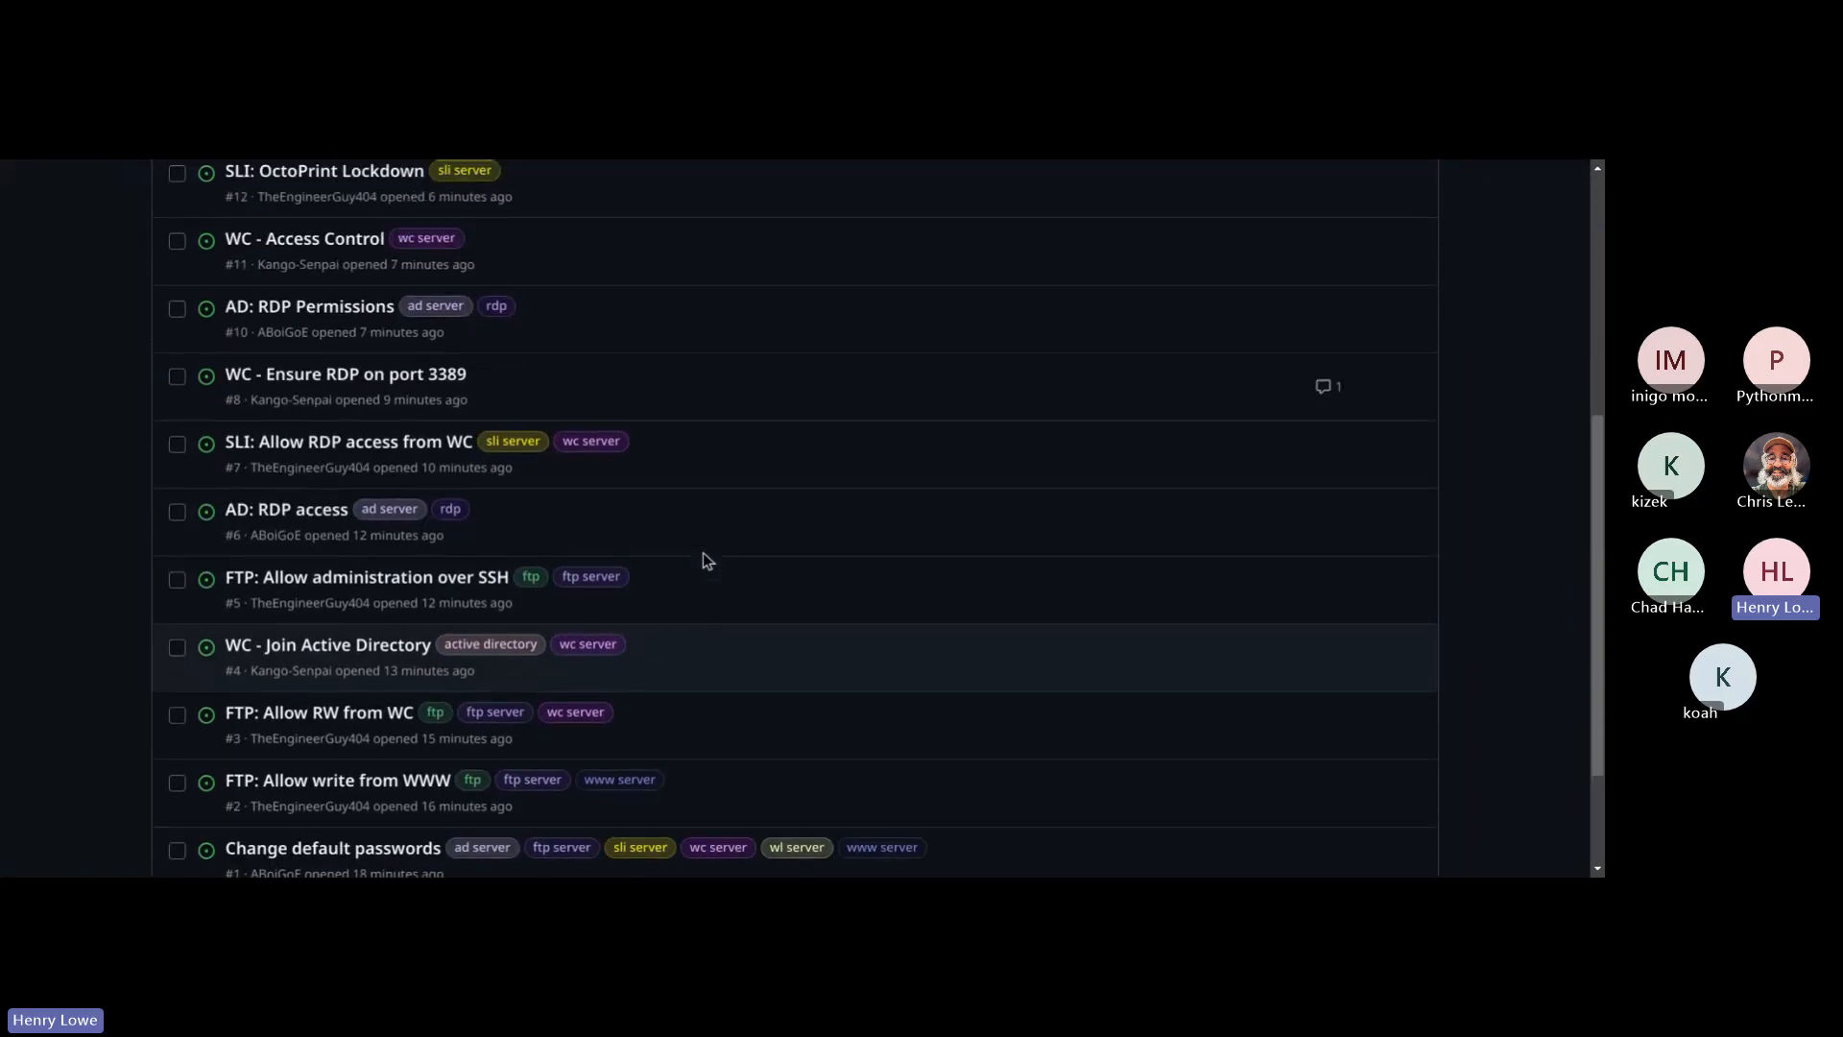
scroll(703, 551, up, 4)
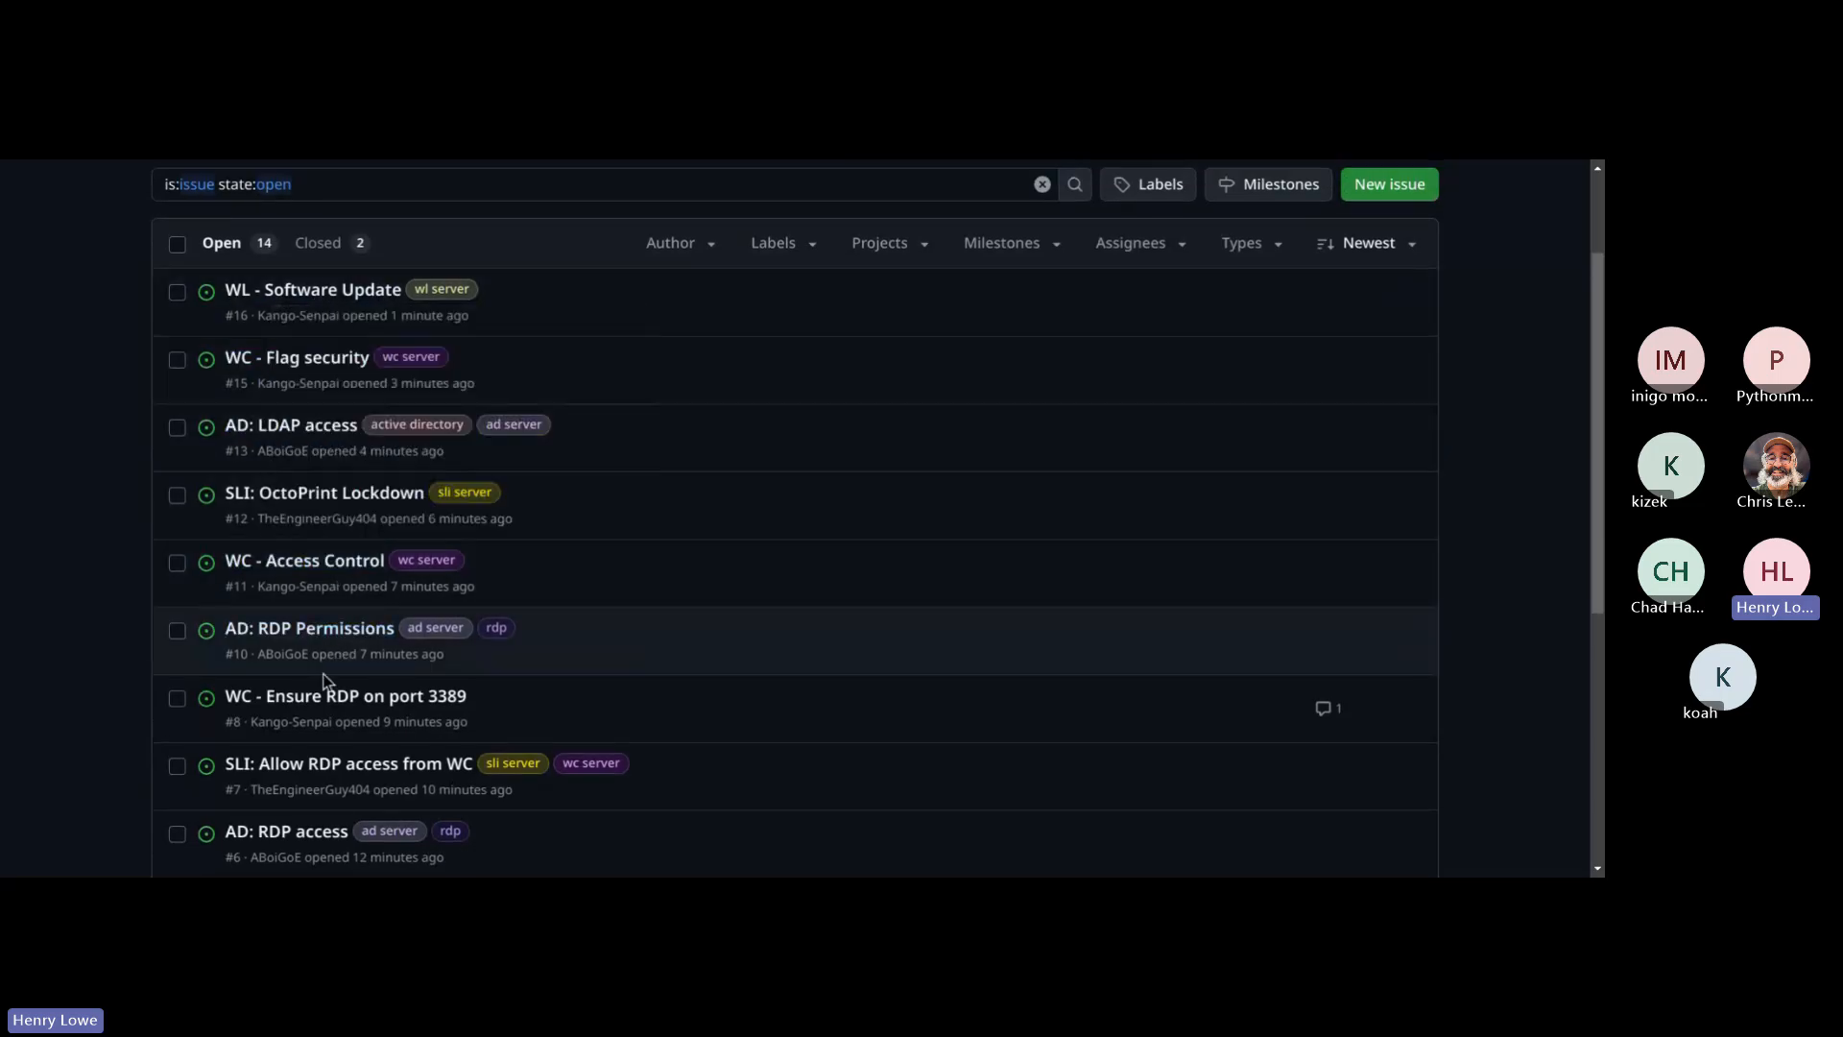
mouse_move(327, 709)
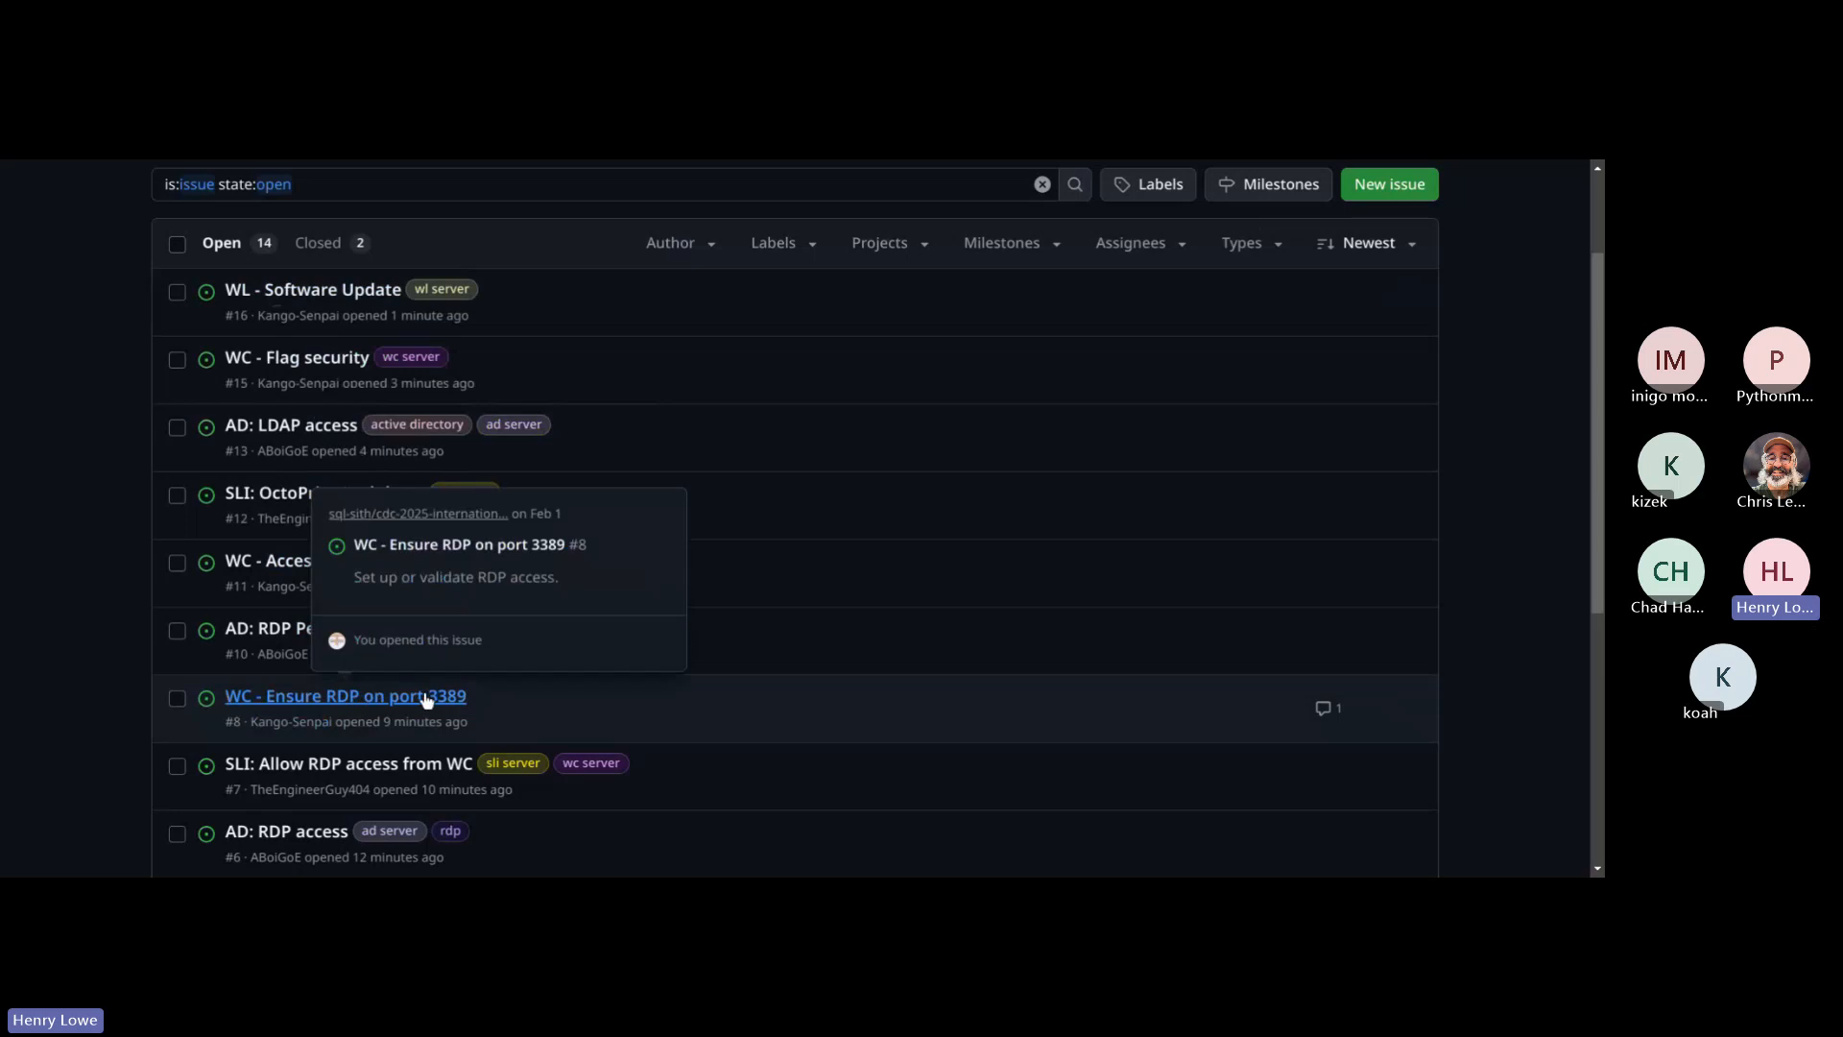
drag(486, 706, 270, 696)
key(ctrl+c)
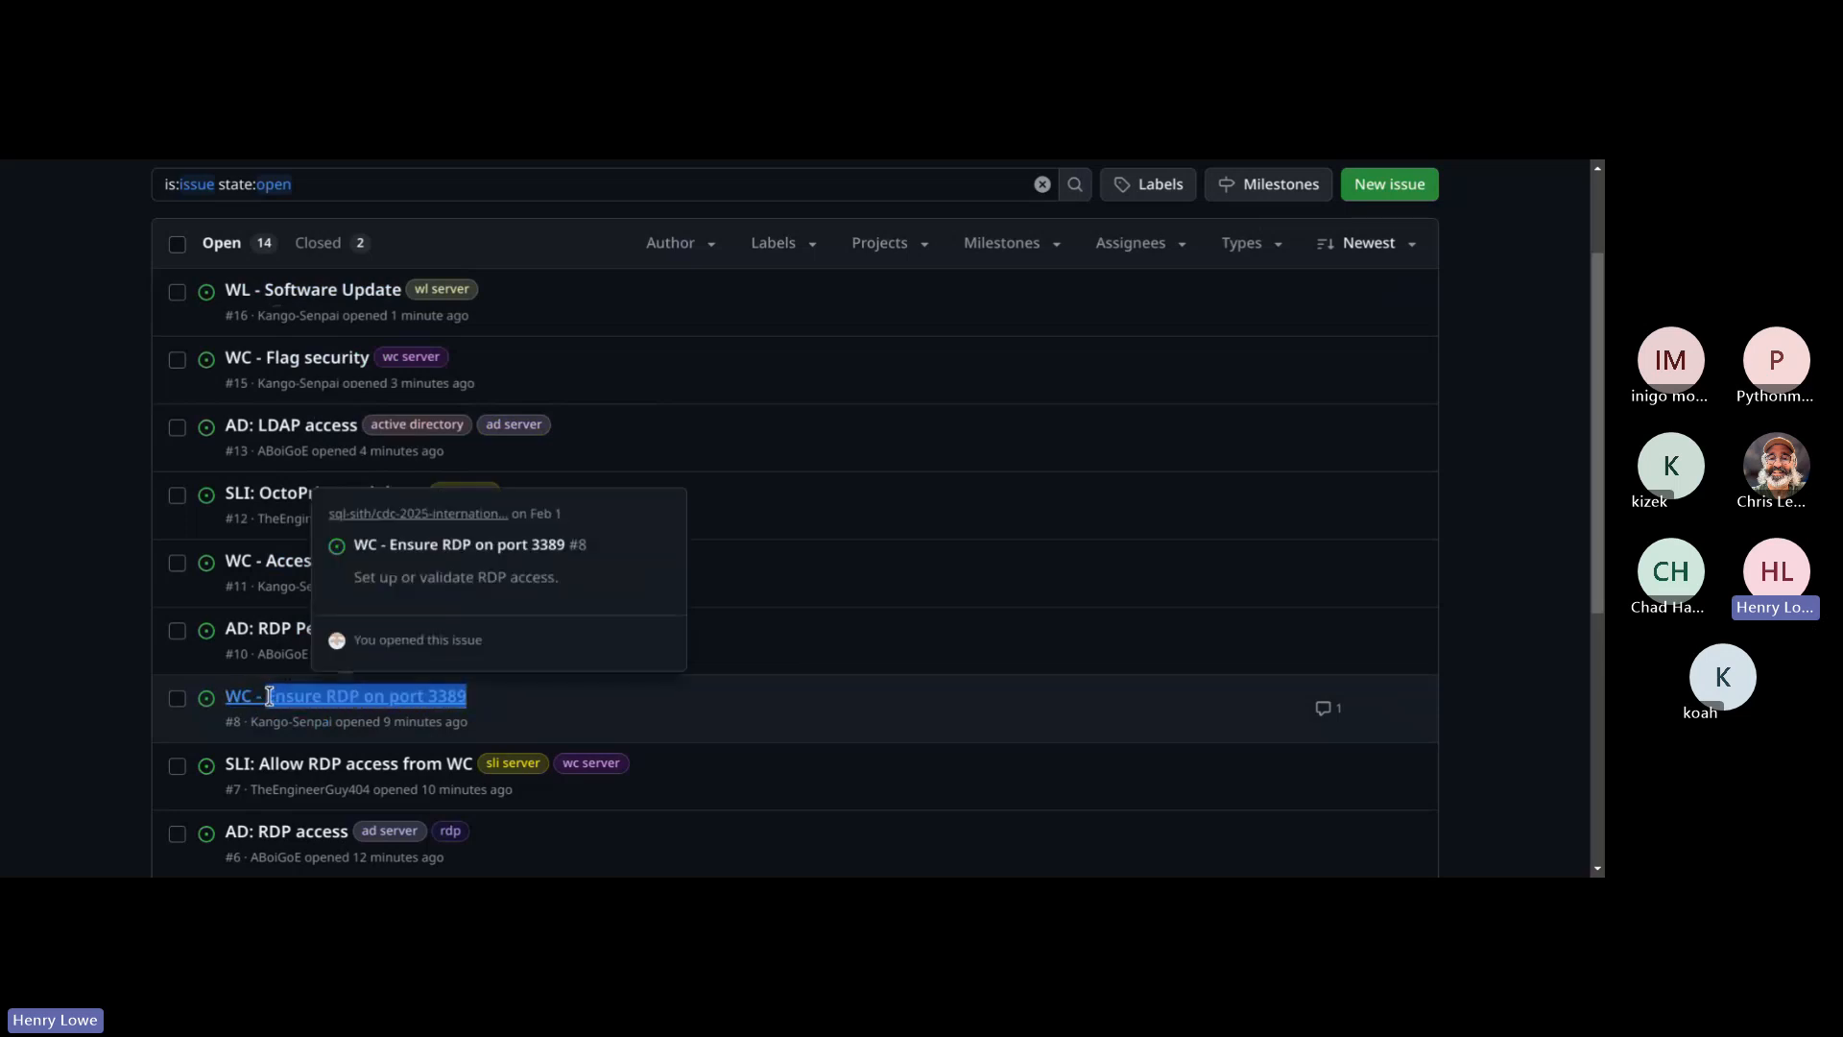
Step: Create a new issue titled "WL - Ensure RDP on port 3389" with an empty description
click(1417, 192)
text(W)
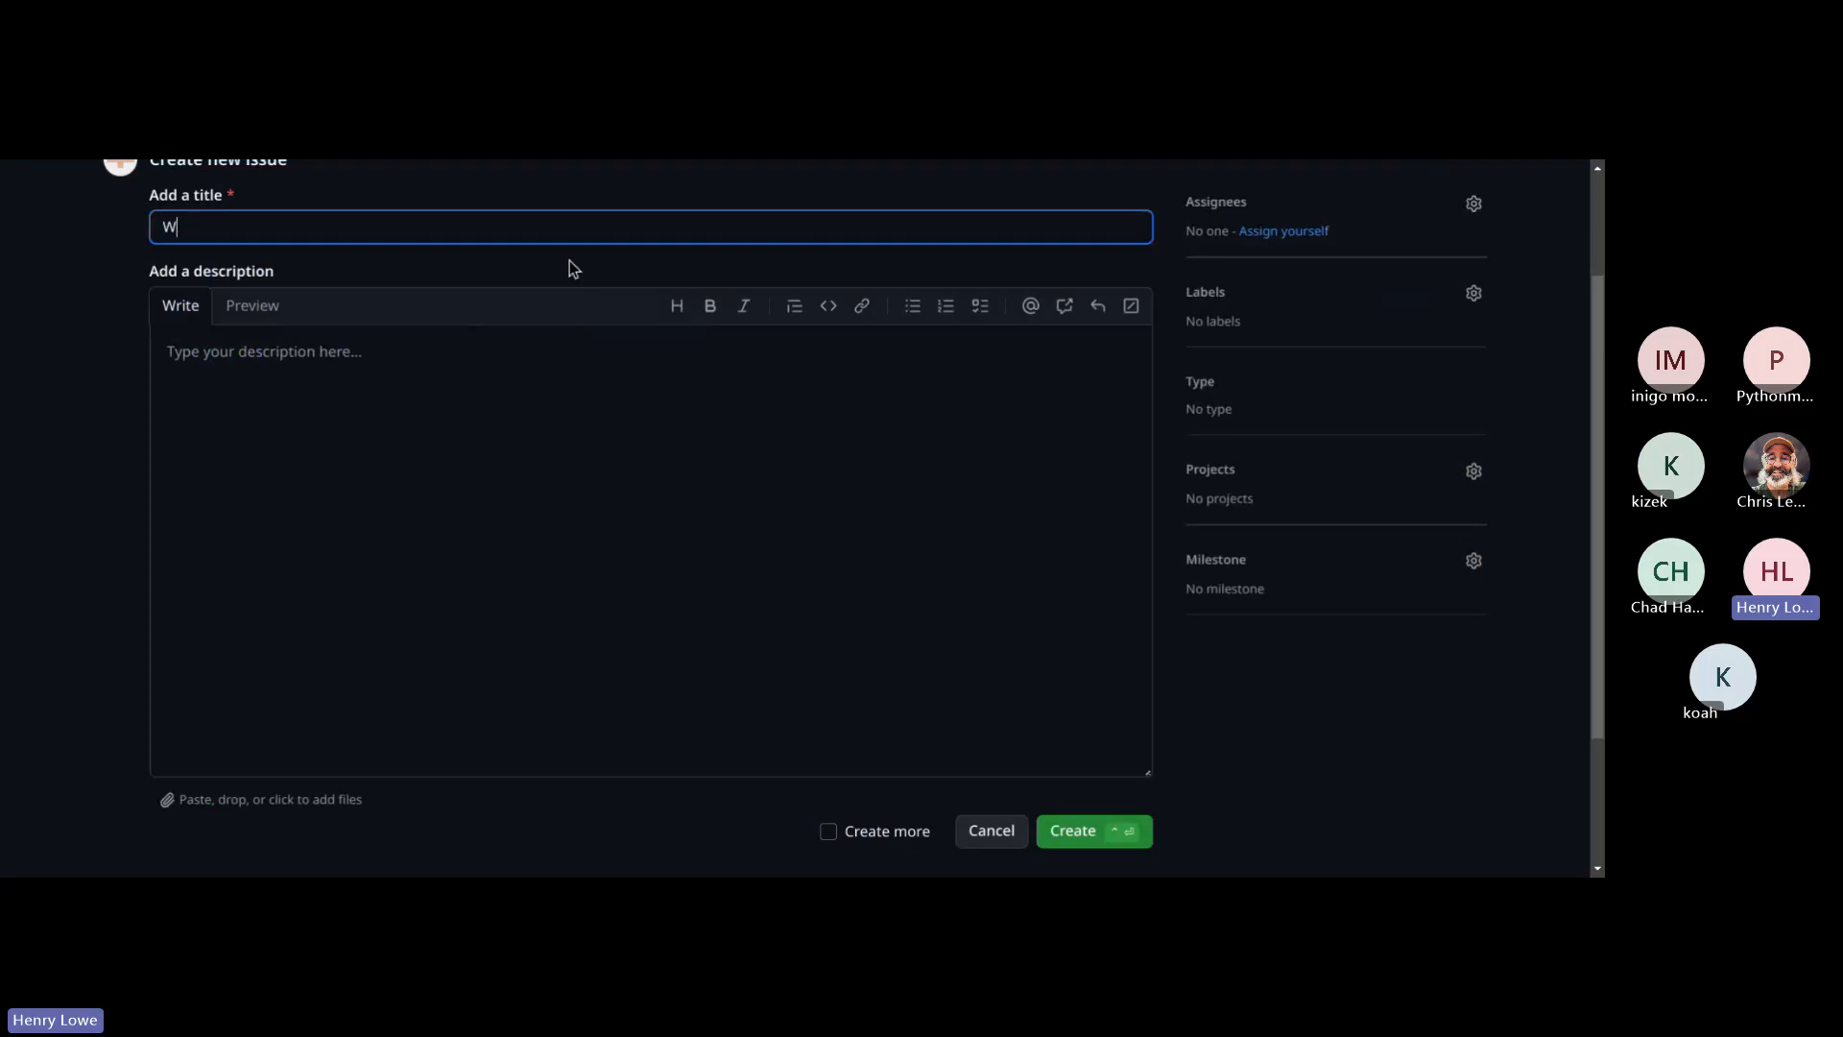
text(L -)
key(ctrl+v)
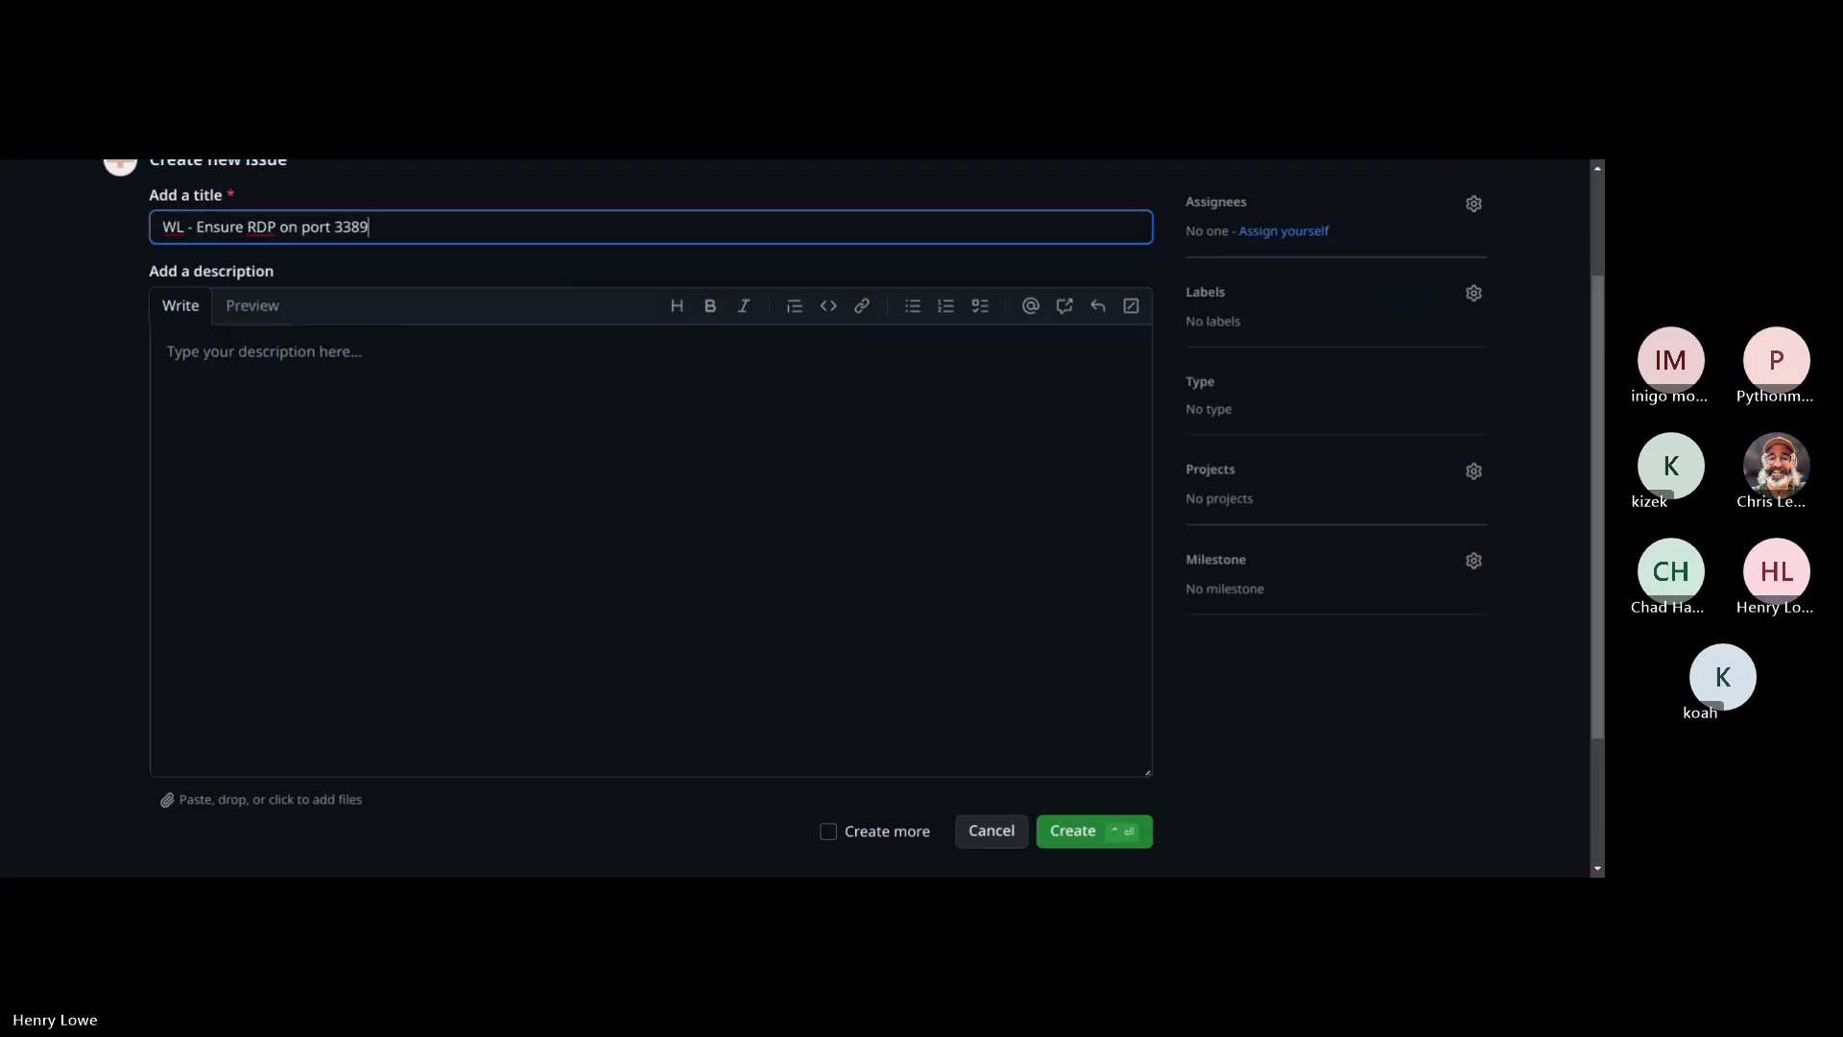
click(432, 345)
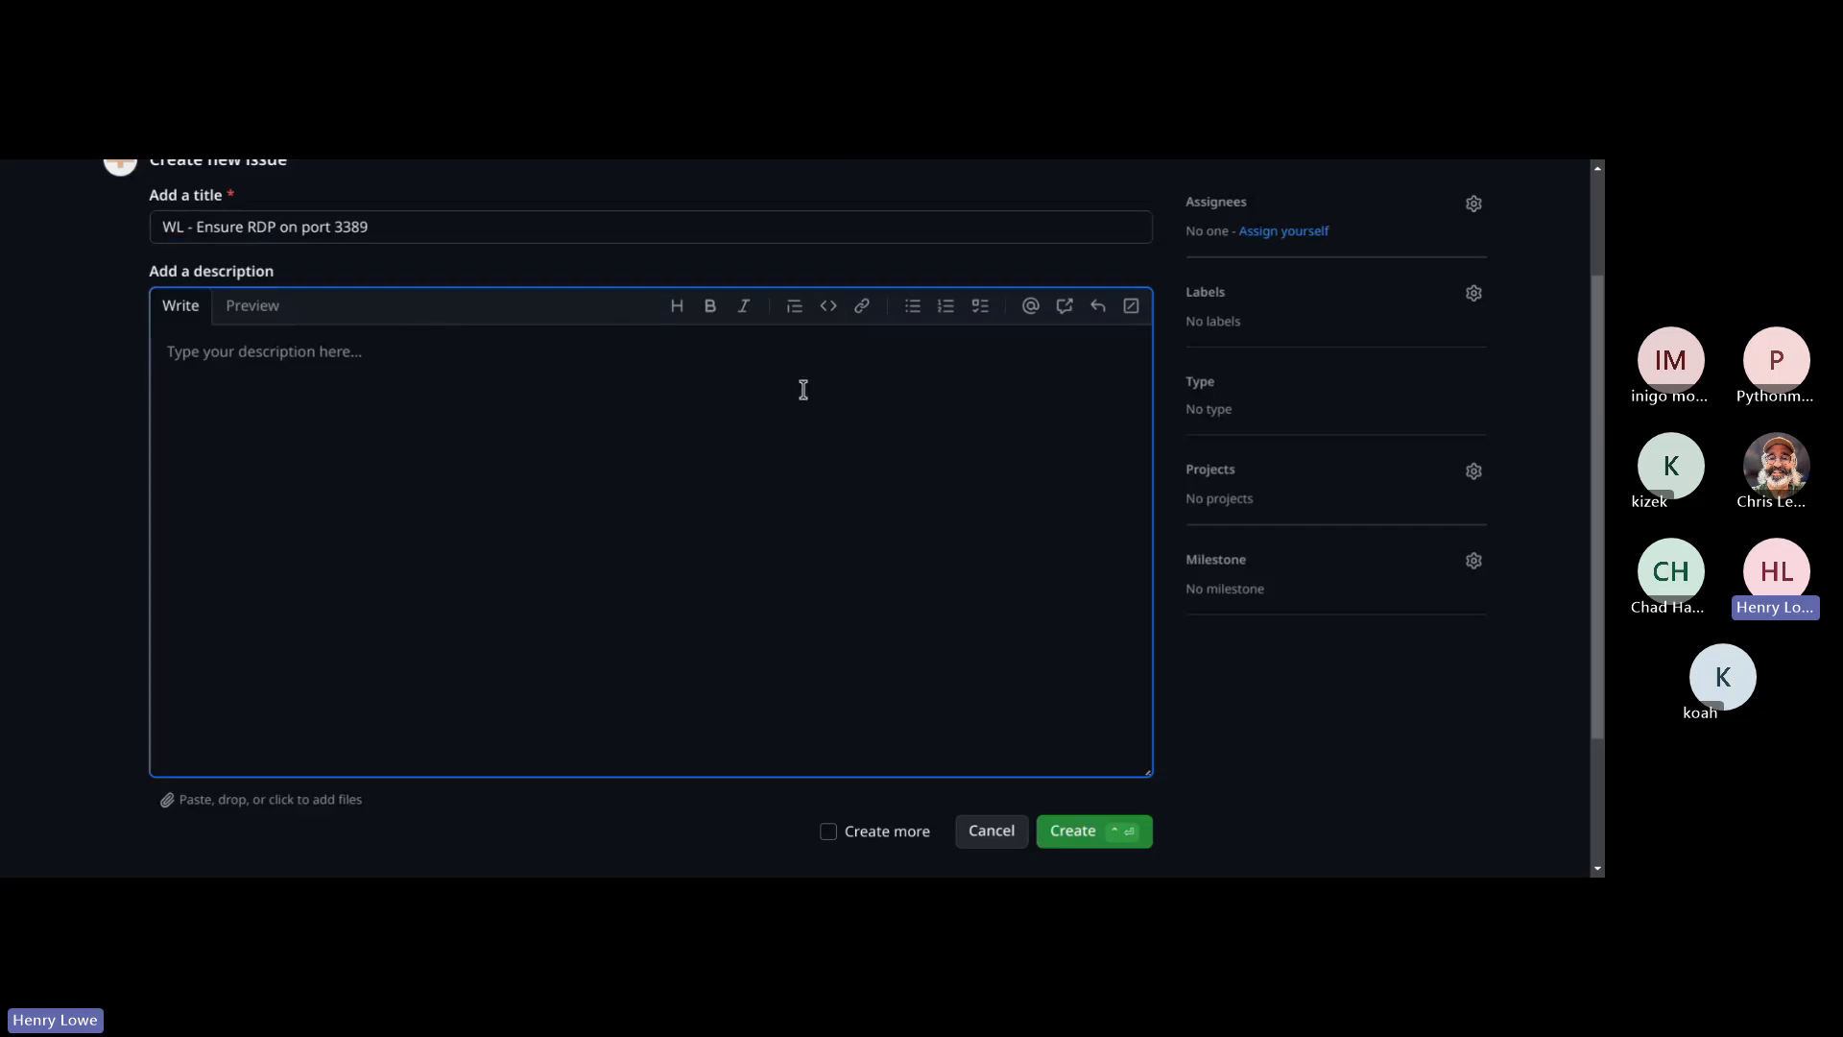
click(1066, 832)
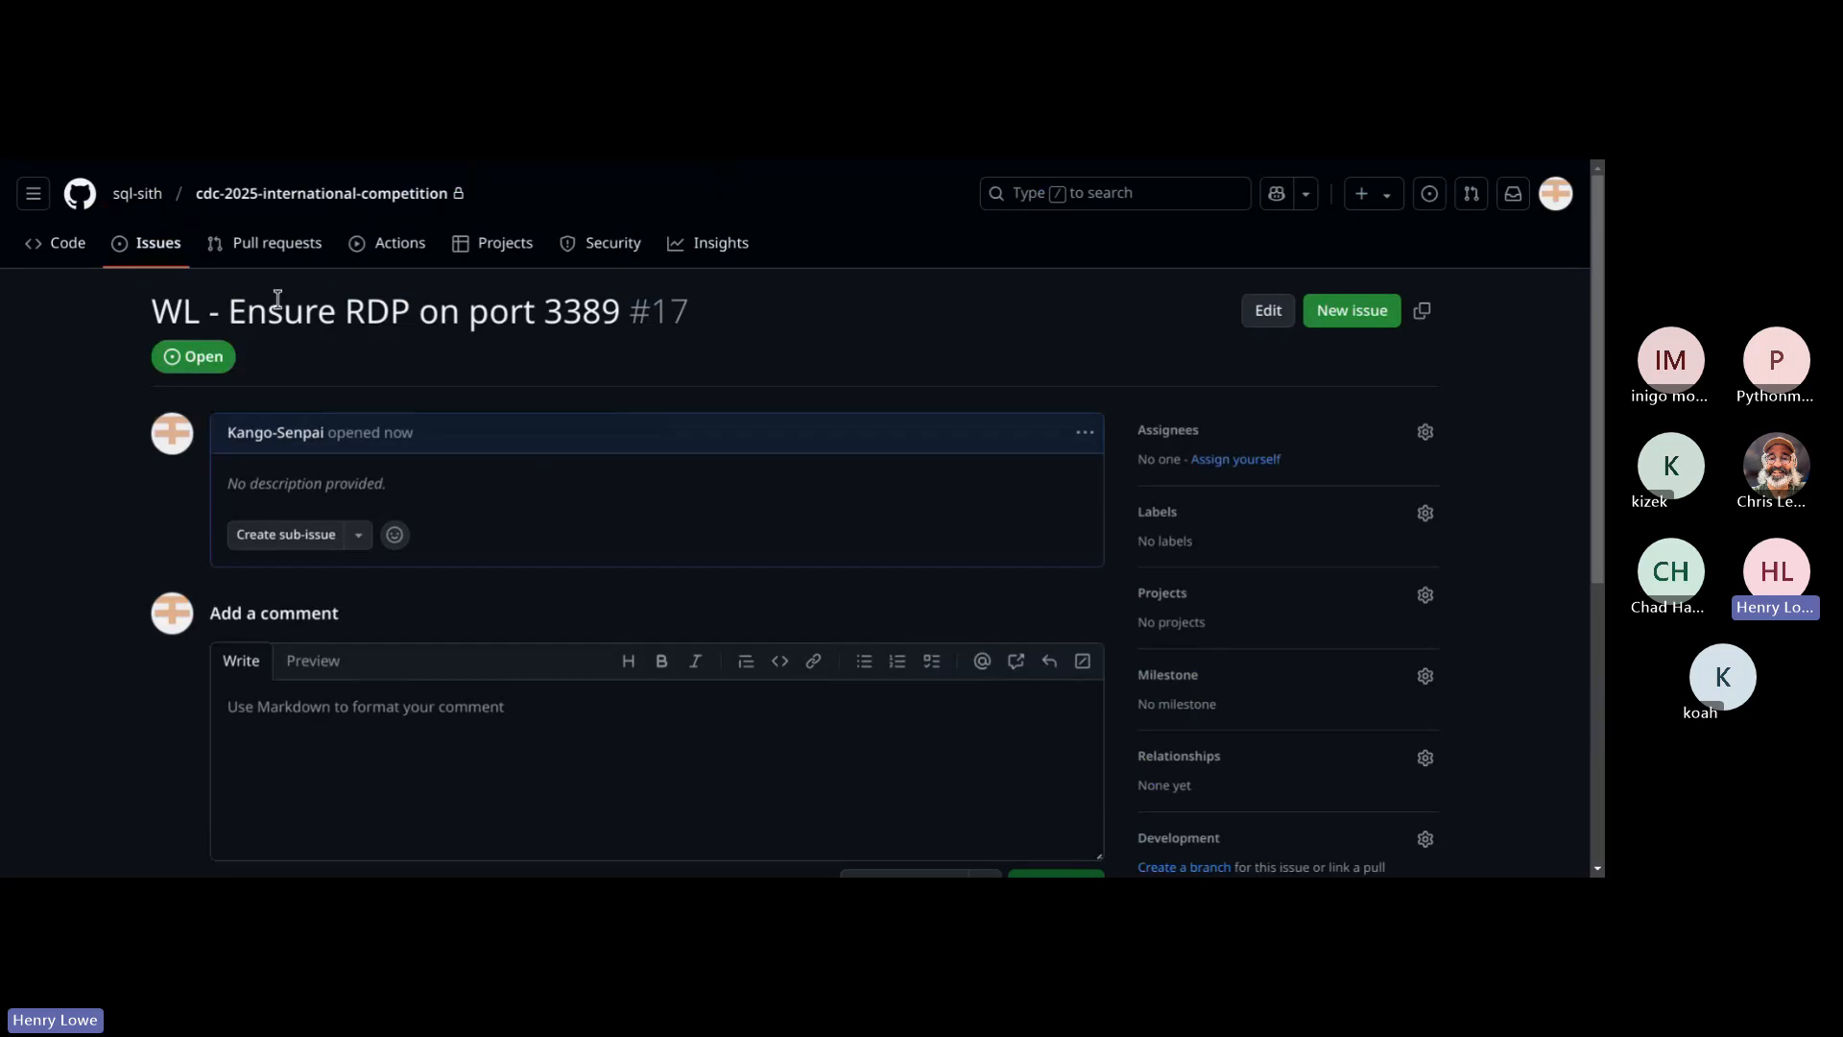
Step: Open the issue "WC - Ensure RDP on port 3389" and copy its comment "Server must be accessible from the competition network."
click(150, 252)
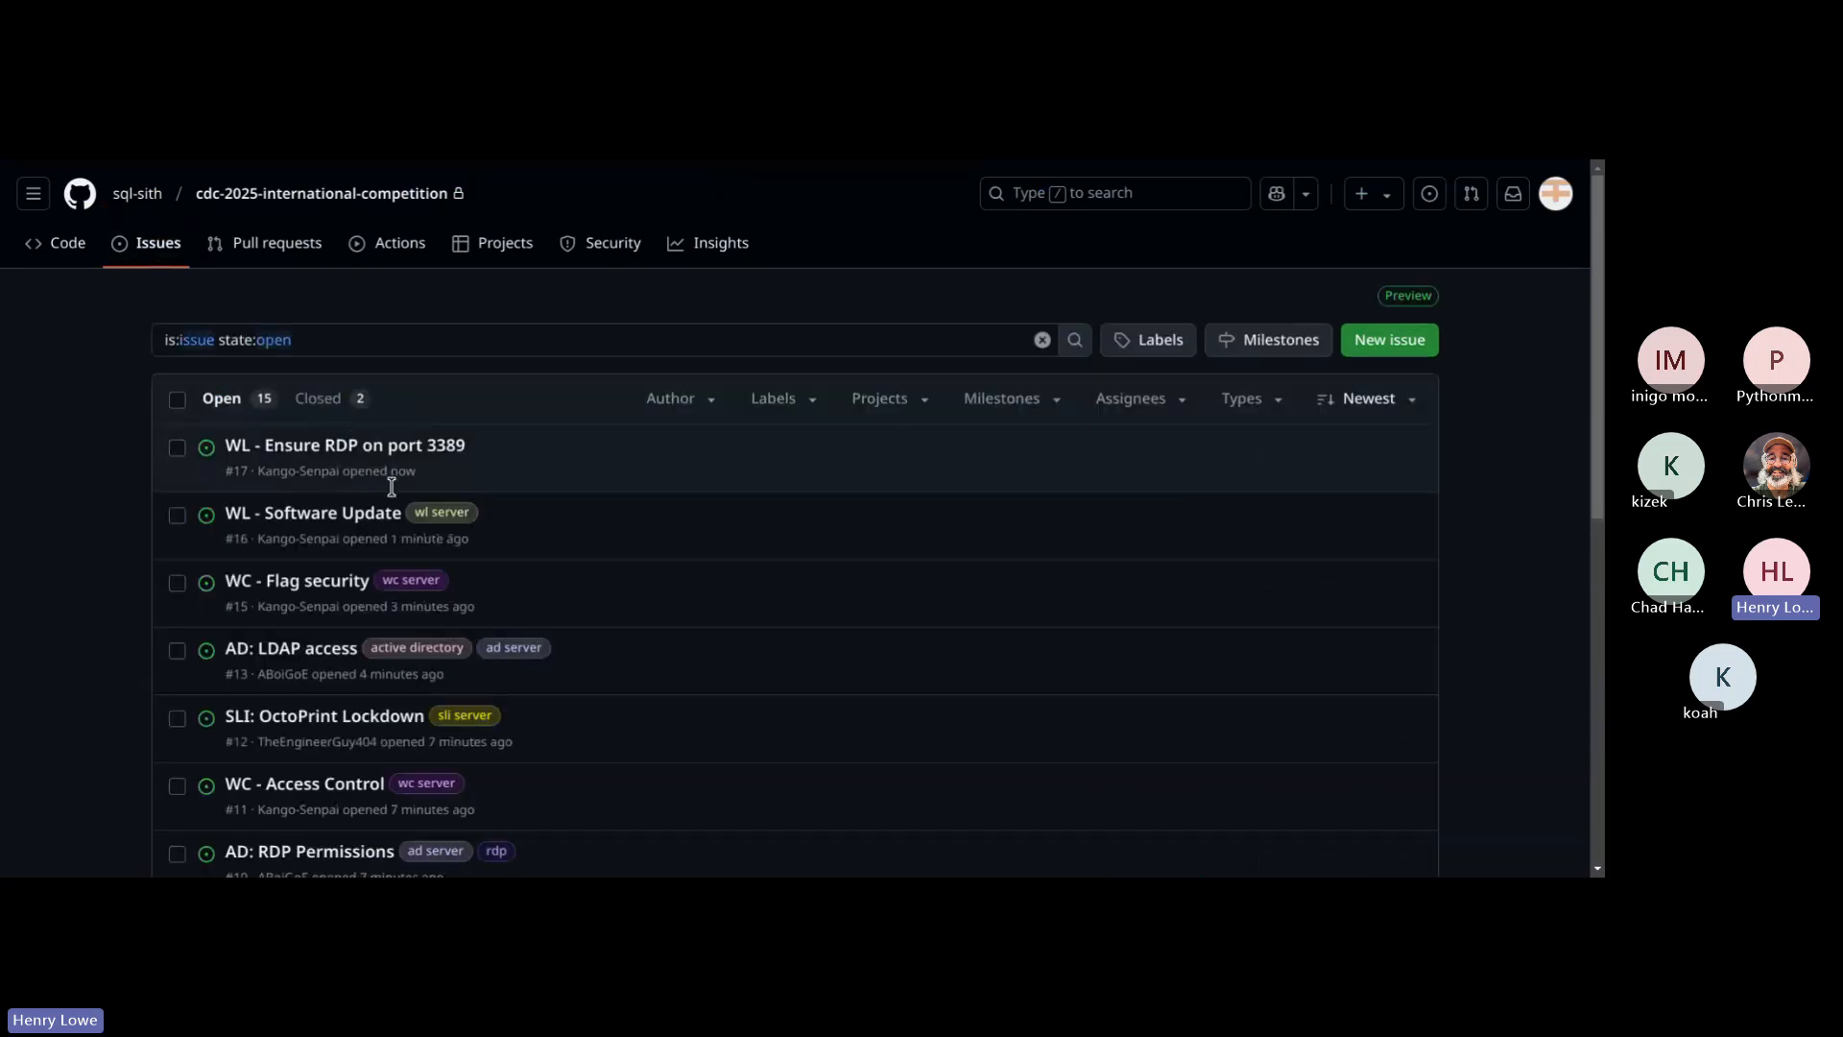
scroll(392, 486, down, 2)
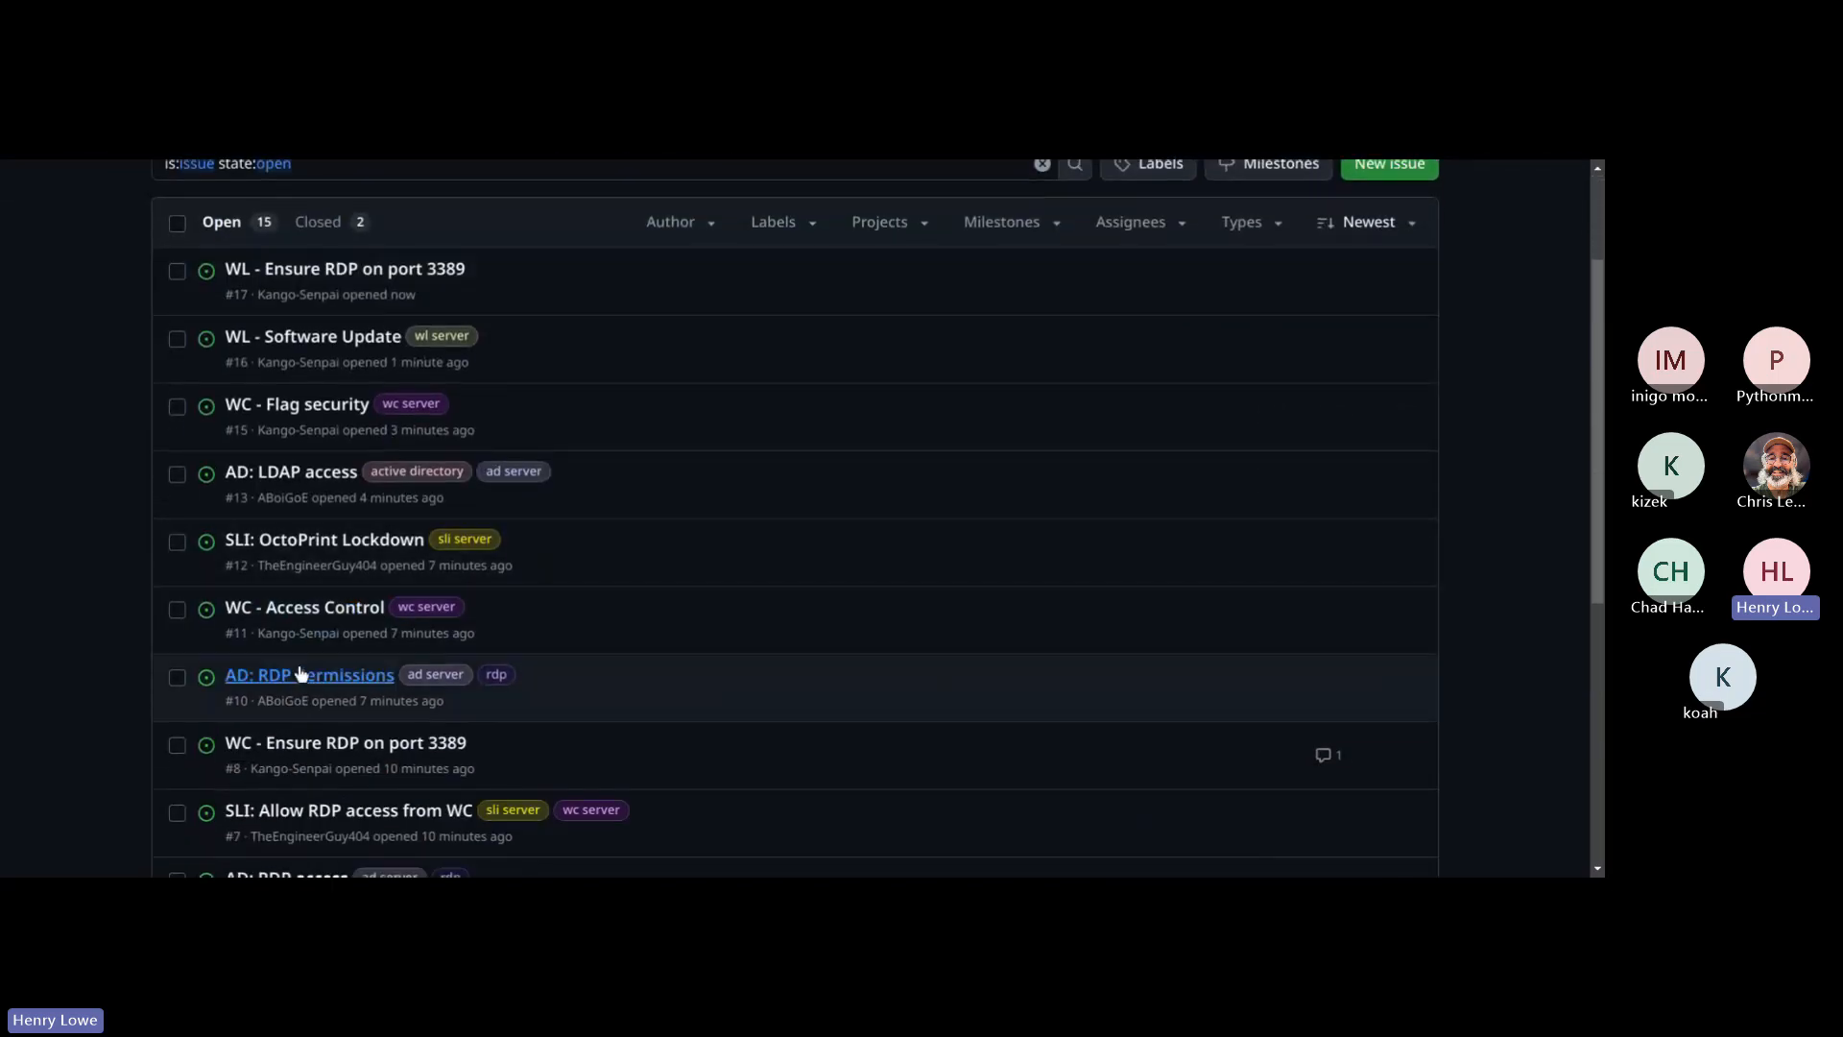
click(288, 745)
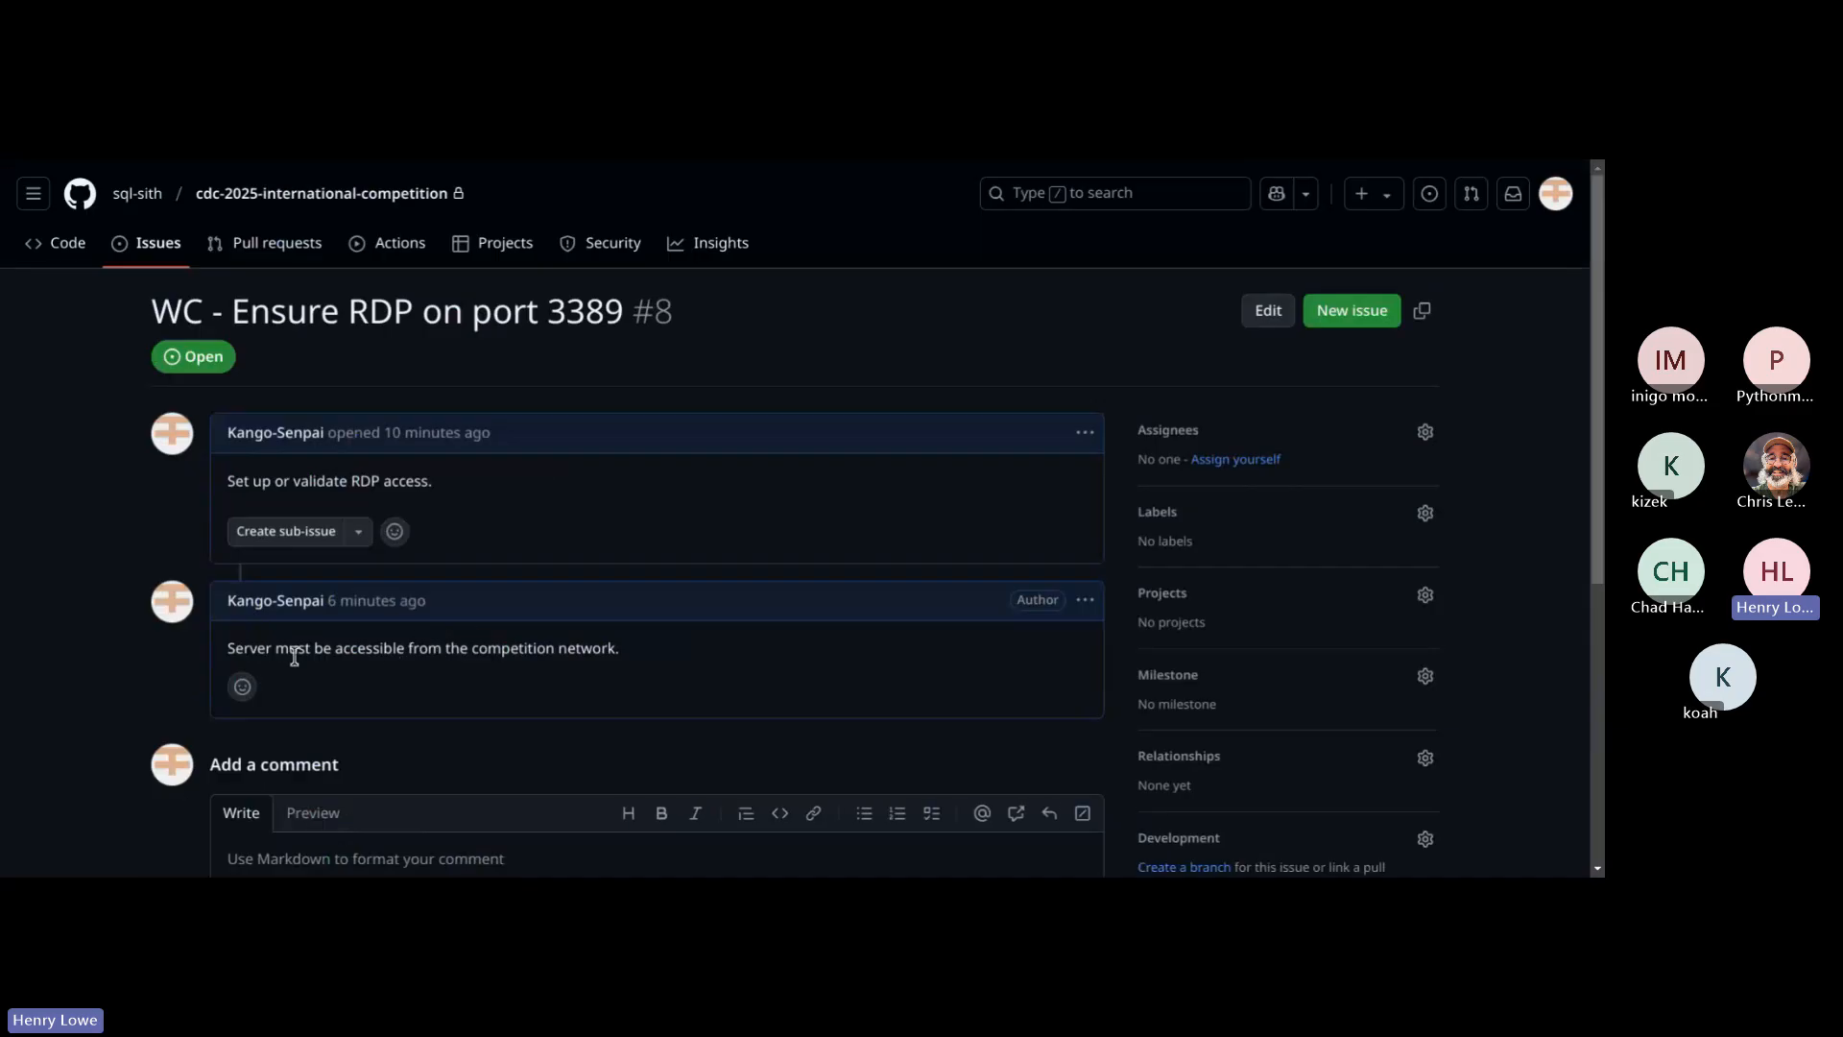
drag(615, 648, 242, 648)
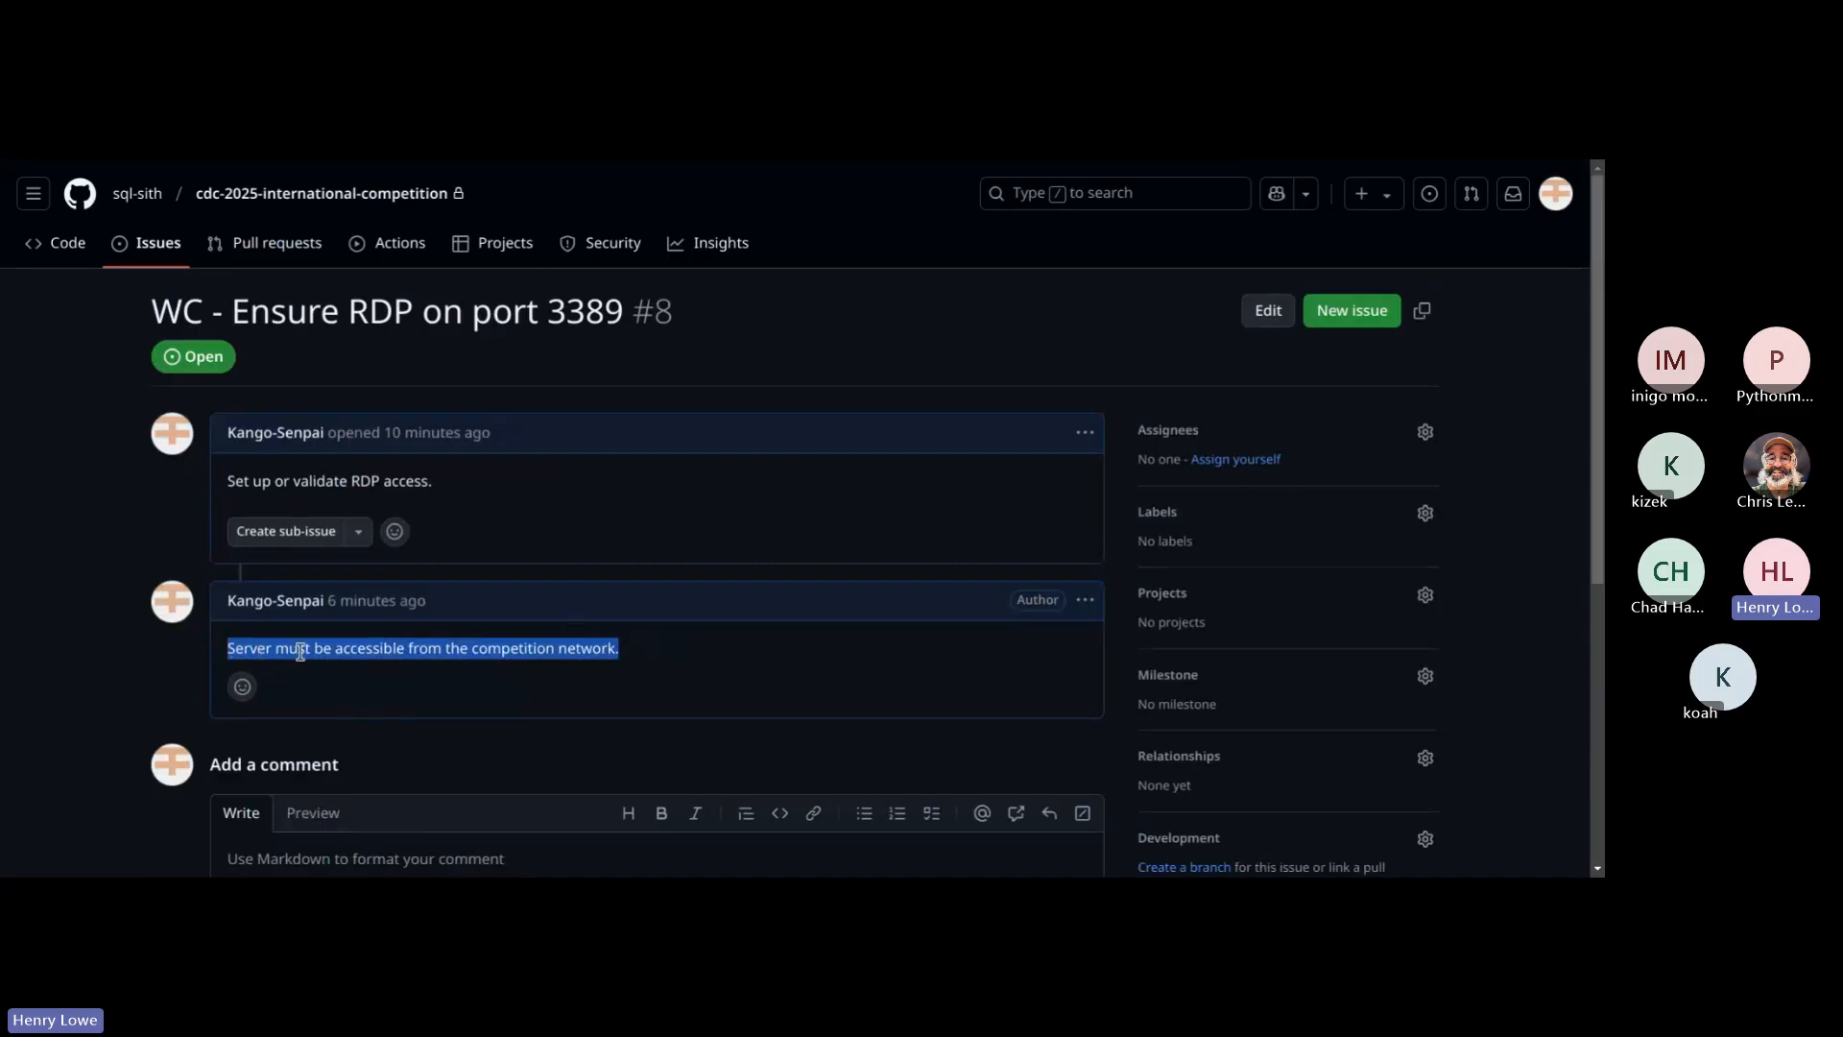
Step: Post the comment "Server must be accessible from the competition network." on the issue "WL - Ensure RDP on port 3389"
click(154, 243)
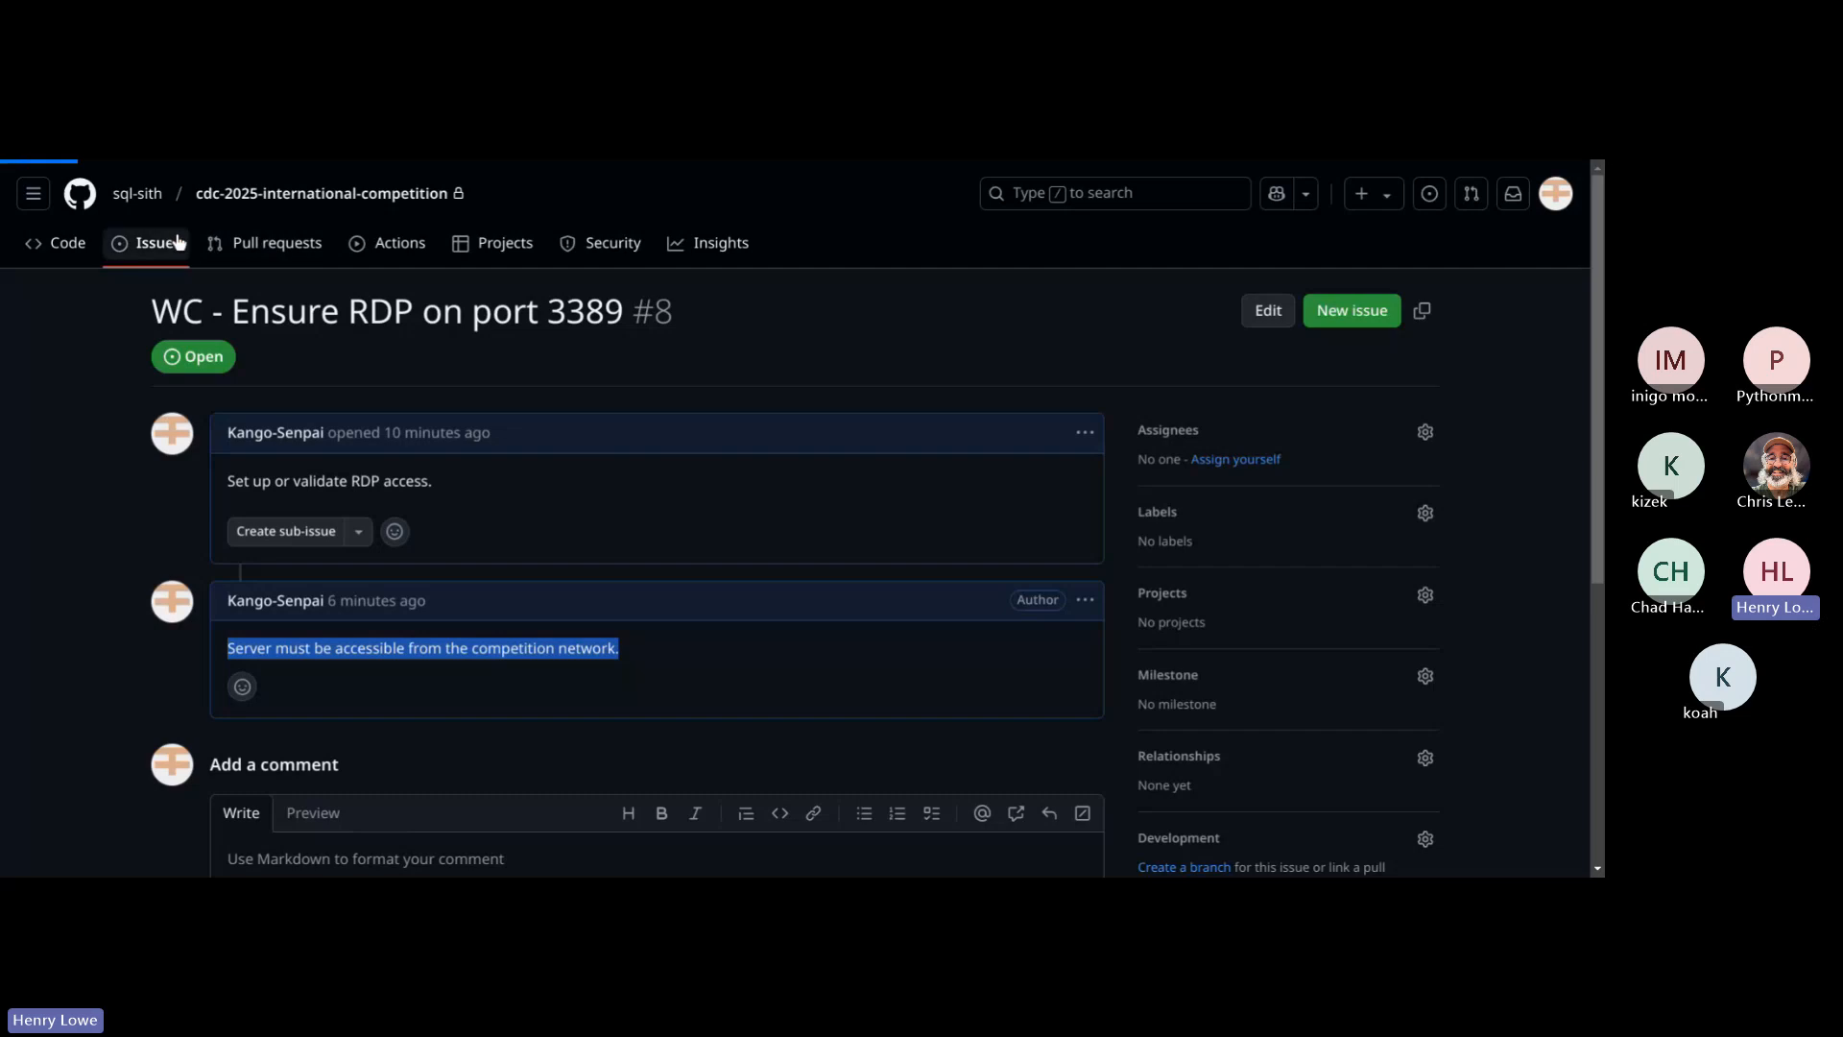
click(305, 517)
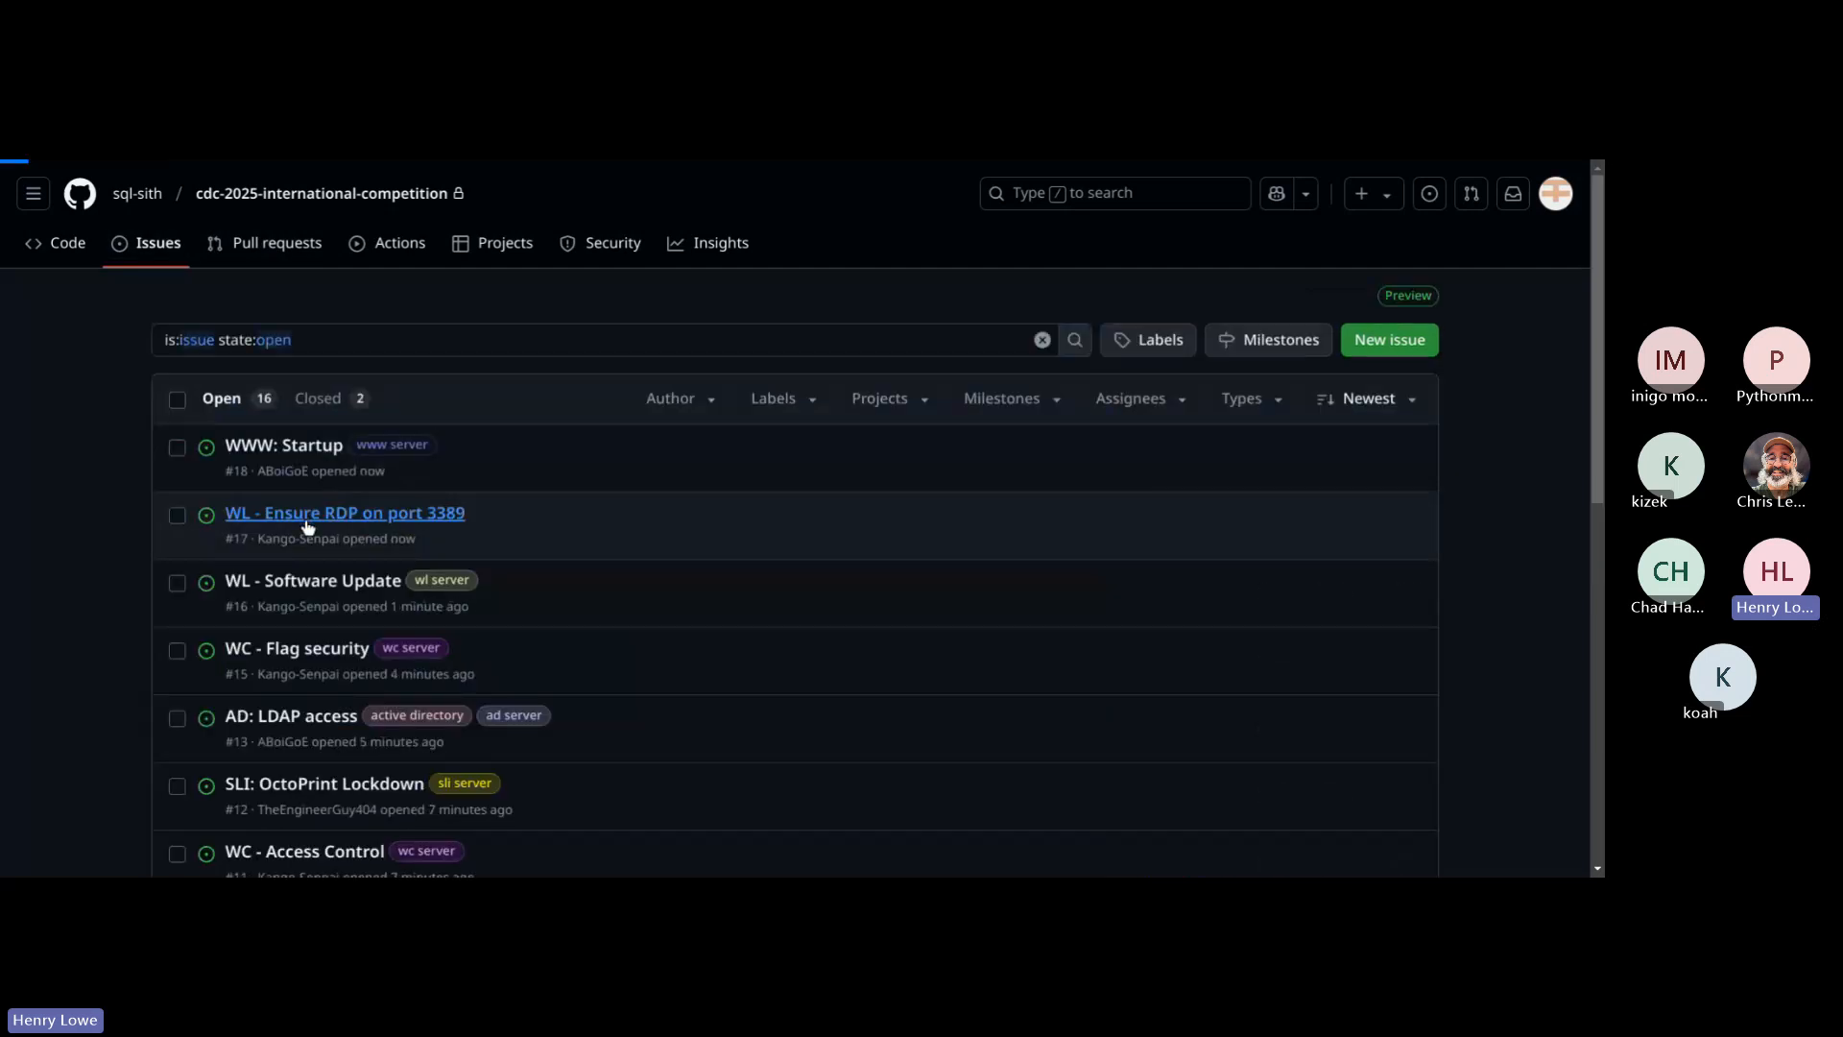
click(383, 711)
text(Server must be accessible from the competition network.)
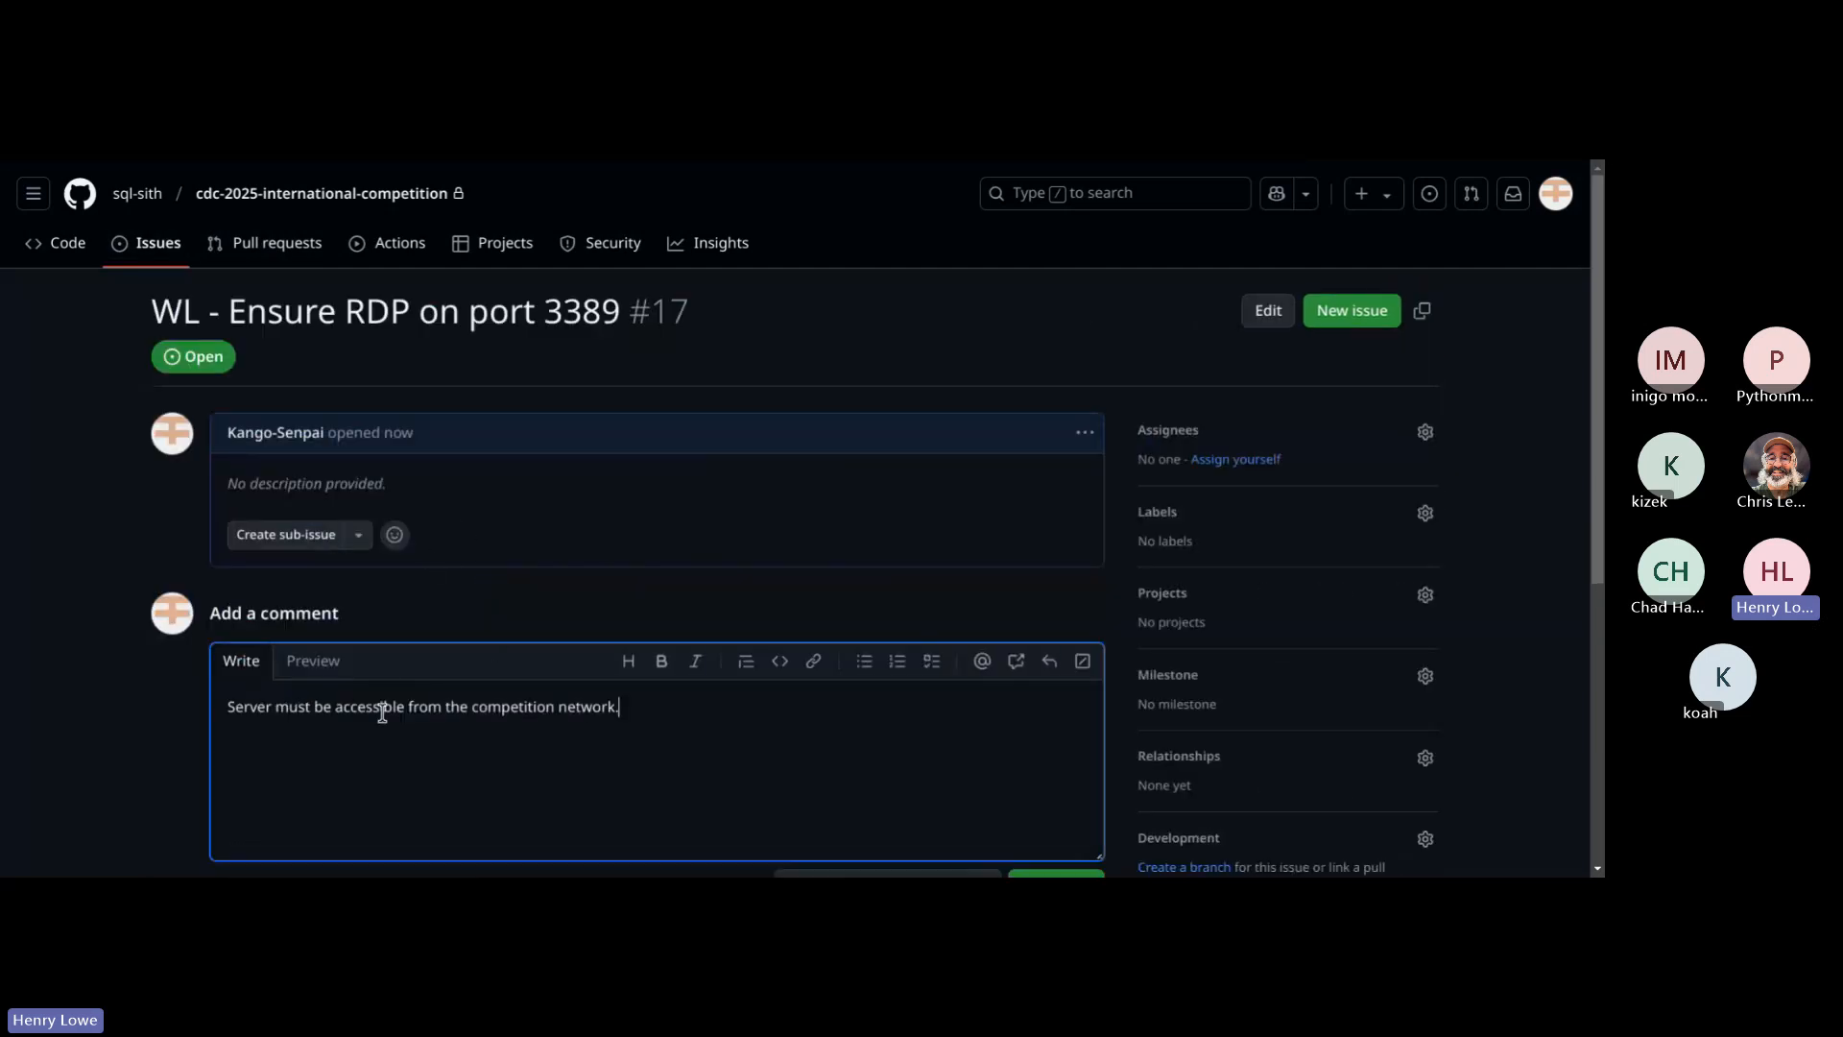
scroll(1159, 755, down, 3)
scroll(1159, 756, down, 1)
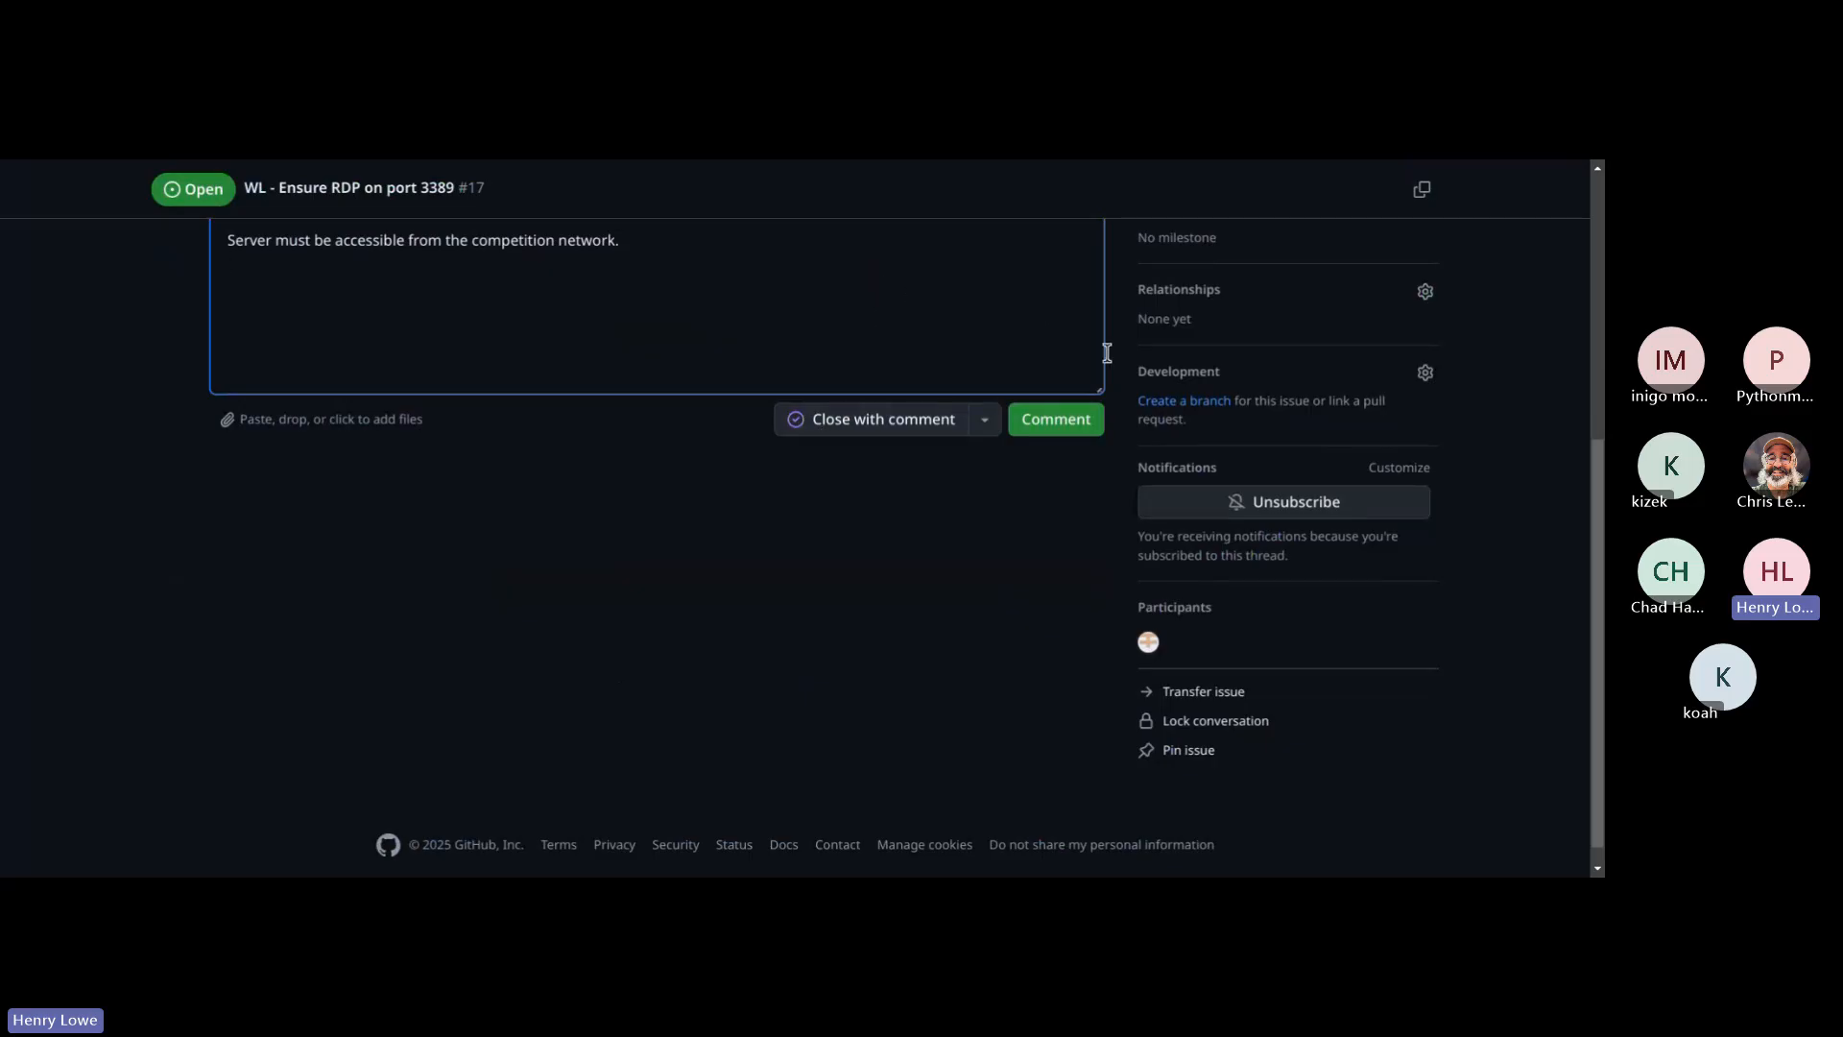
click(1044, 422)
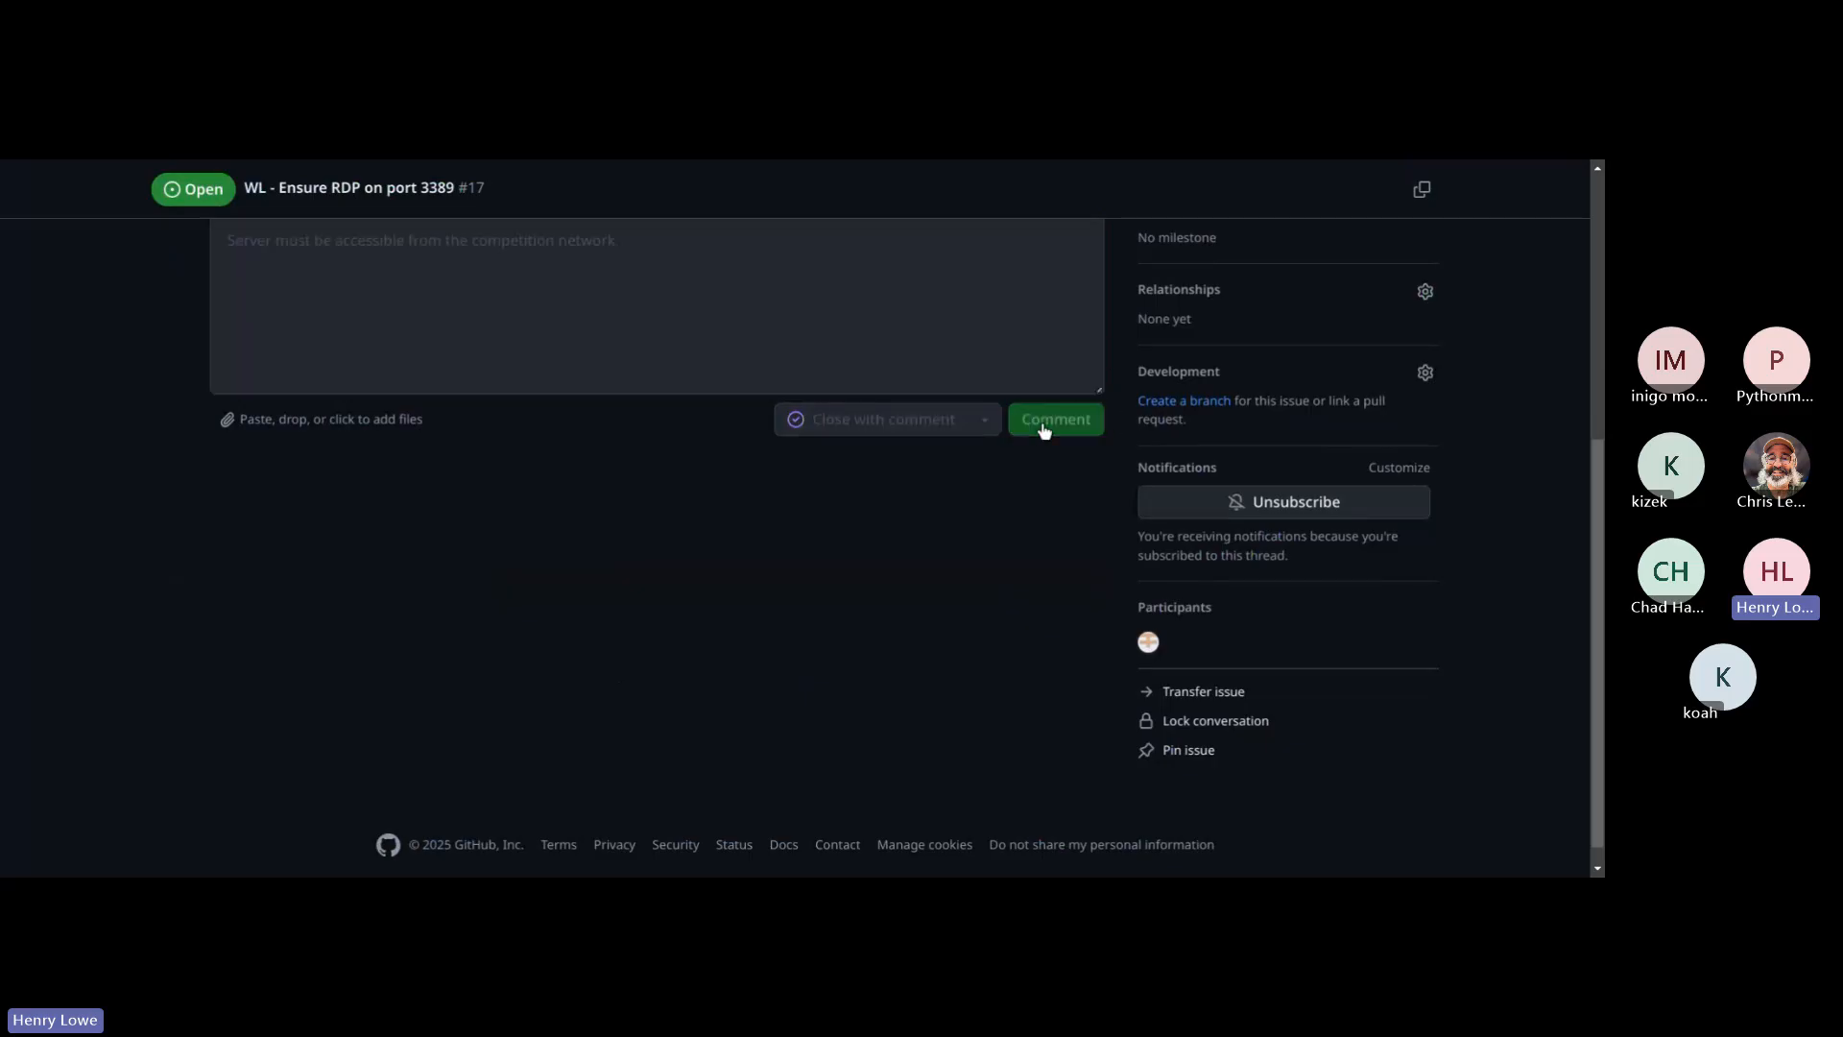
scroll(1037, 425, up, 5)
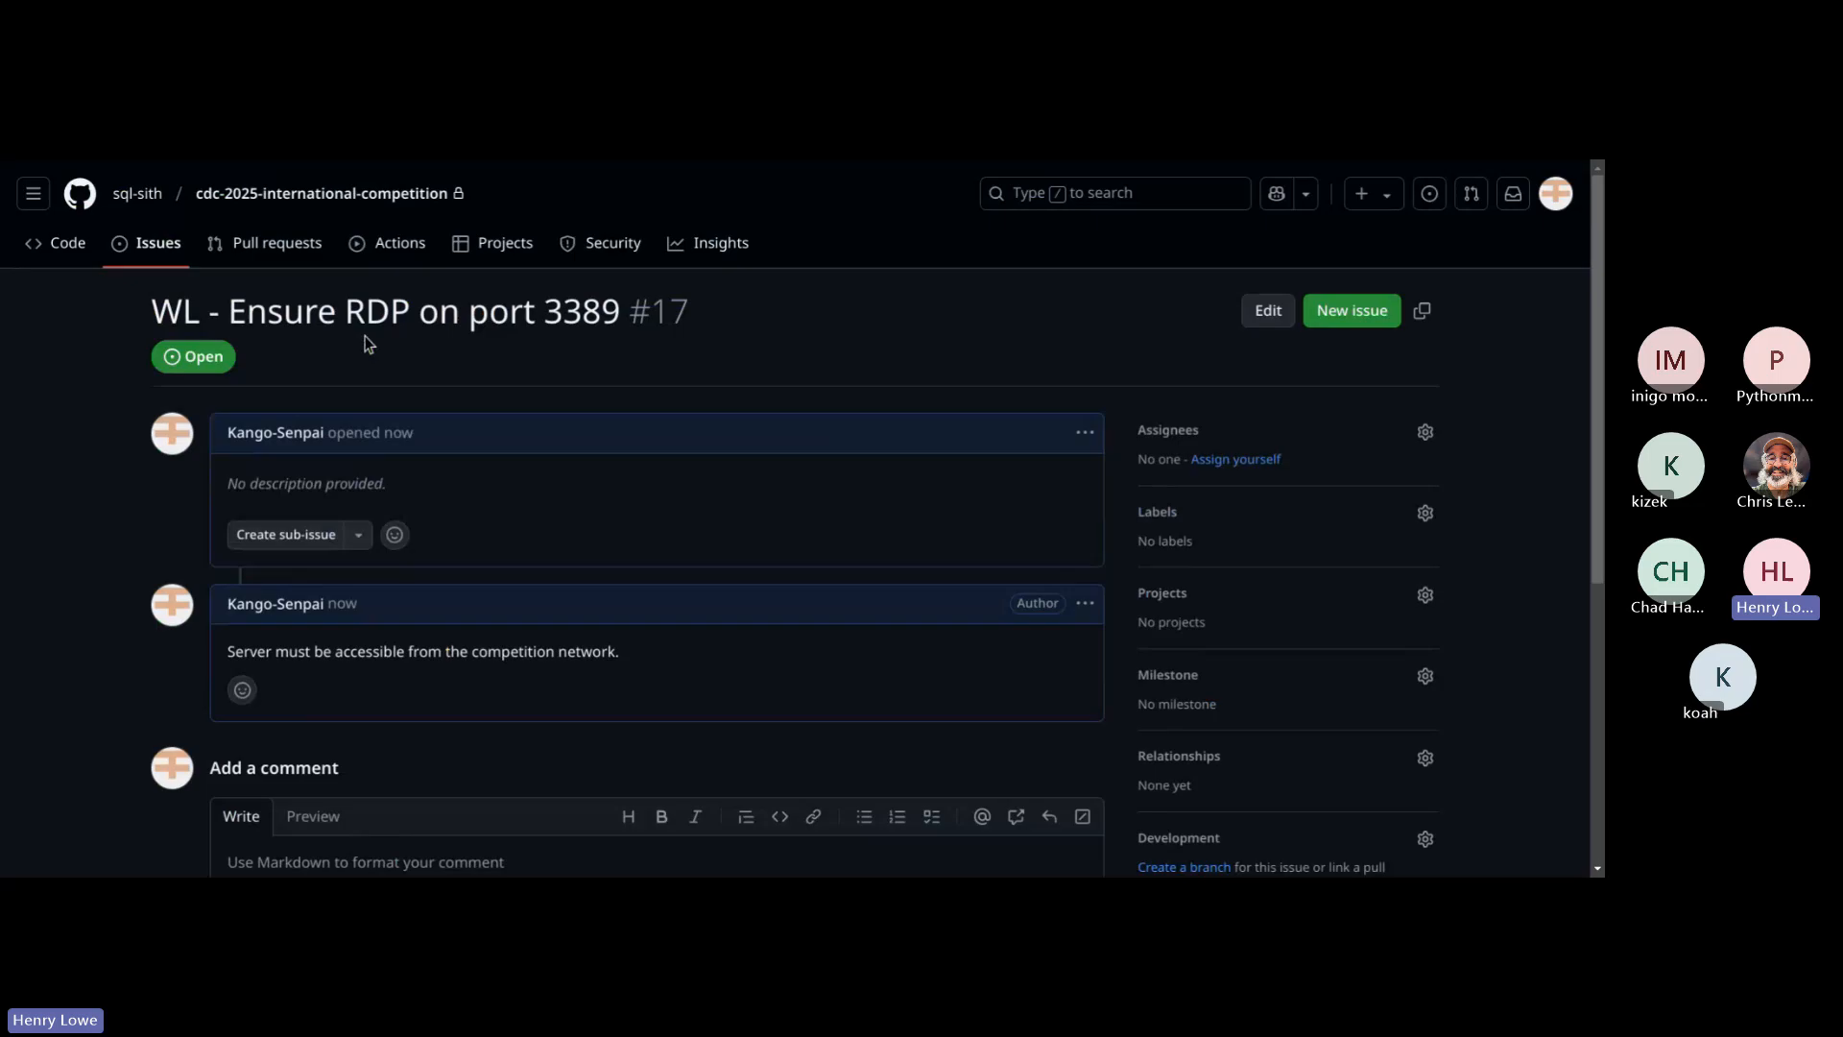
Step: Copy the two-line description about IT Admins and least privilege from the "WC - Access Control" issue and return to the issue list
click(114, 240)
scroll(826, 452, down, 3)
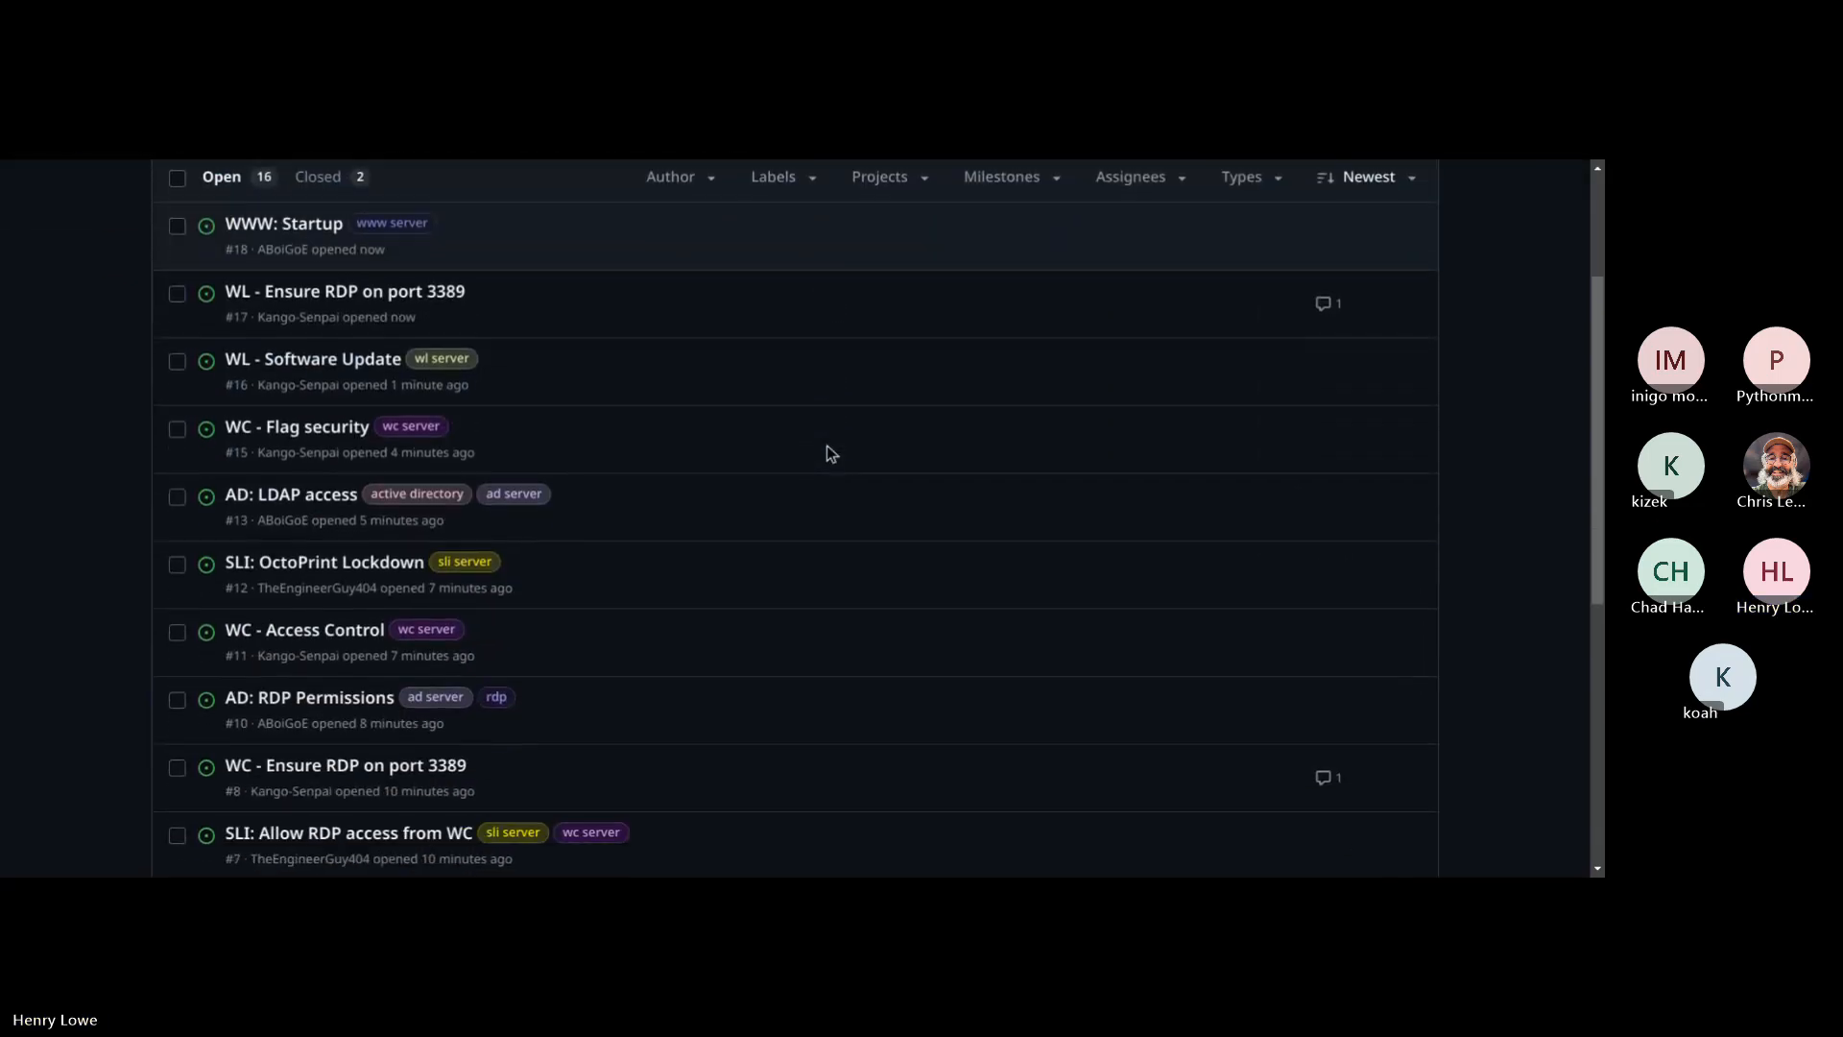
click(324, 551)
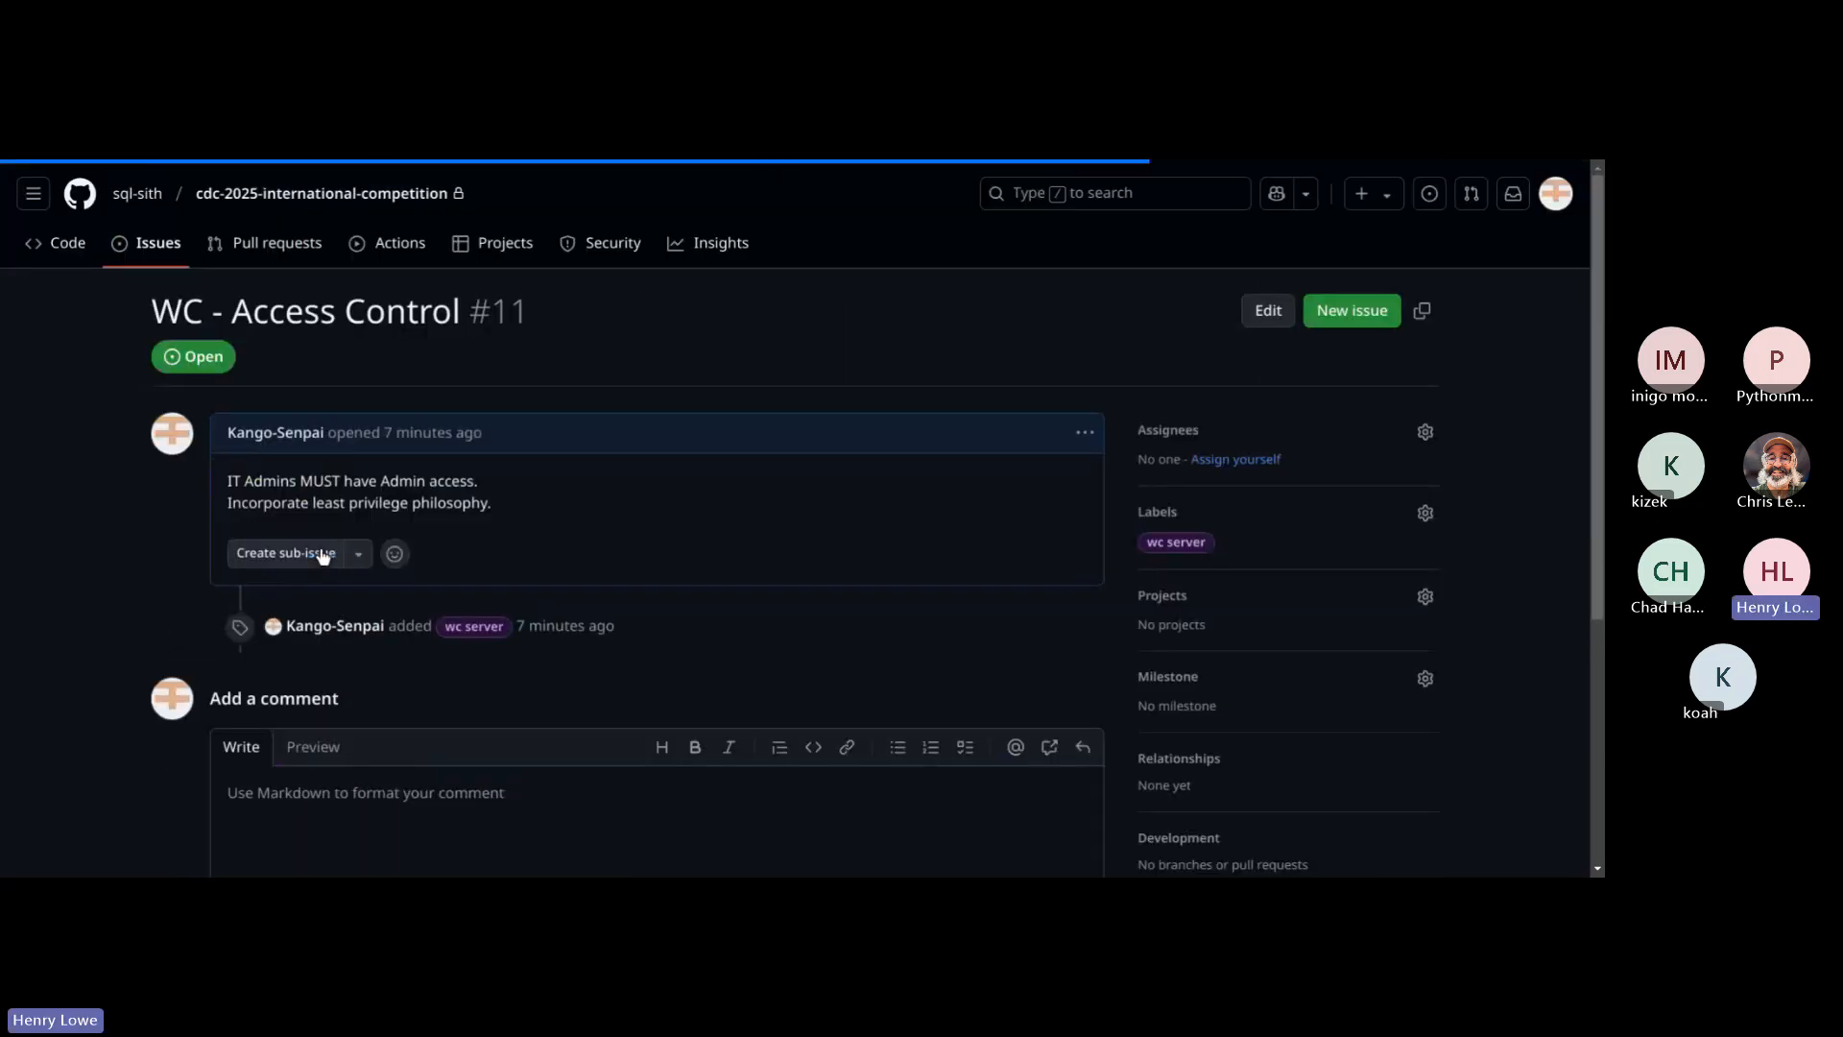
drag(496, 504, 228, 480)
key(ctrl+c)
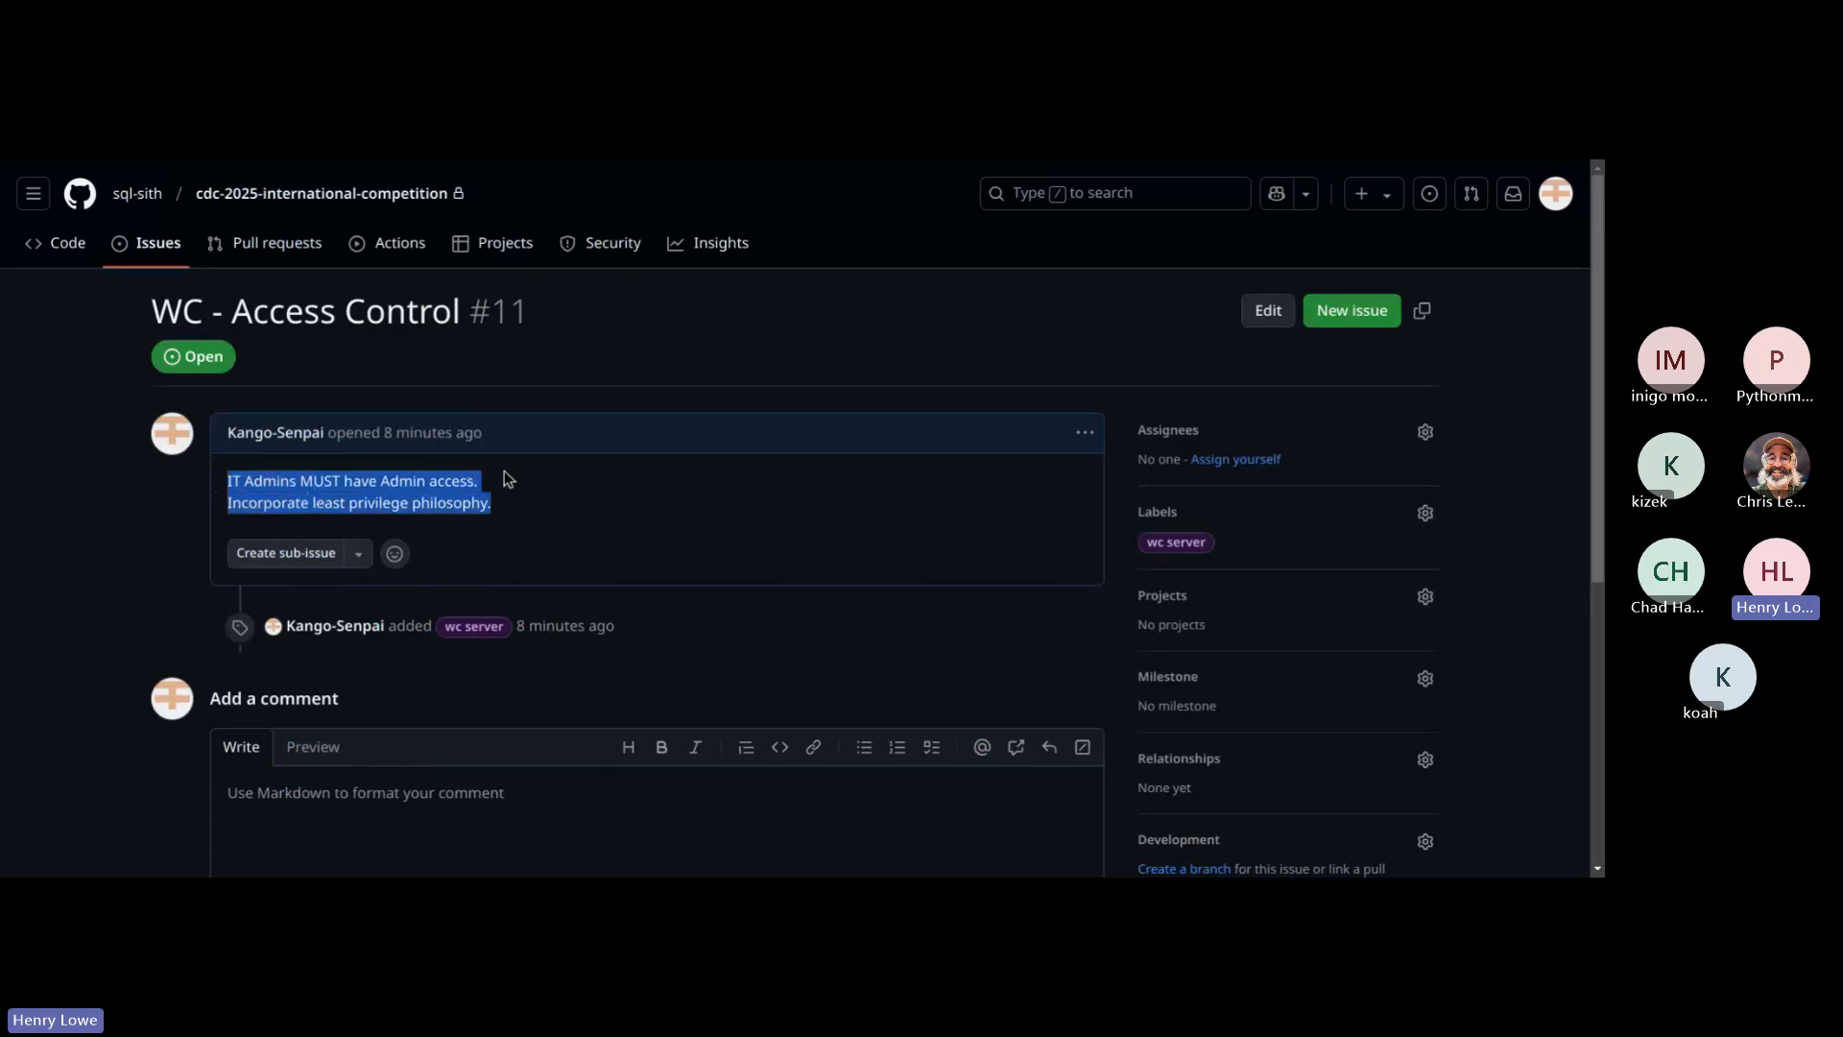
click(160, 249)
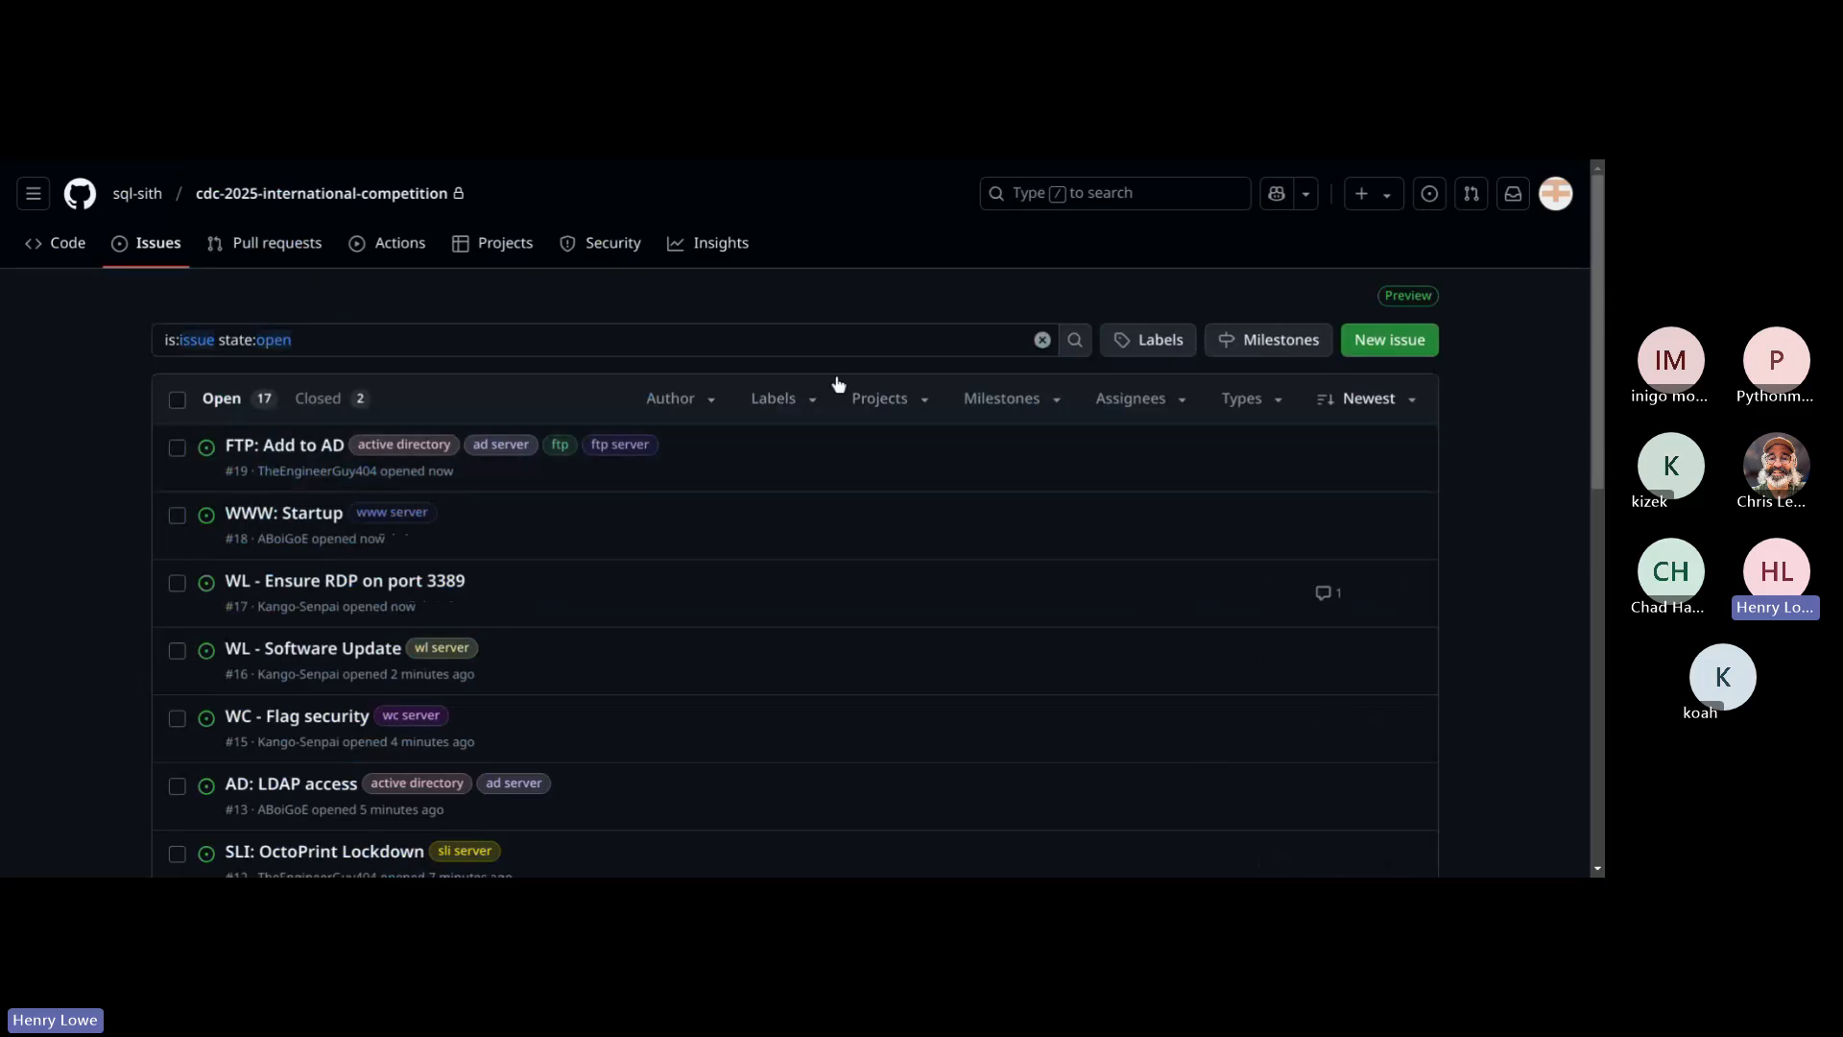
Step: Start a new issue titled "WL - Access Control" with the copied two-line description about IT Admins and least privilege
click(1409, 343)
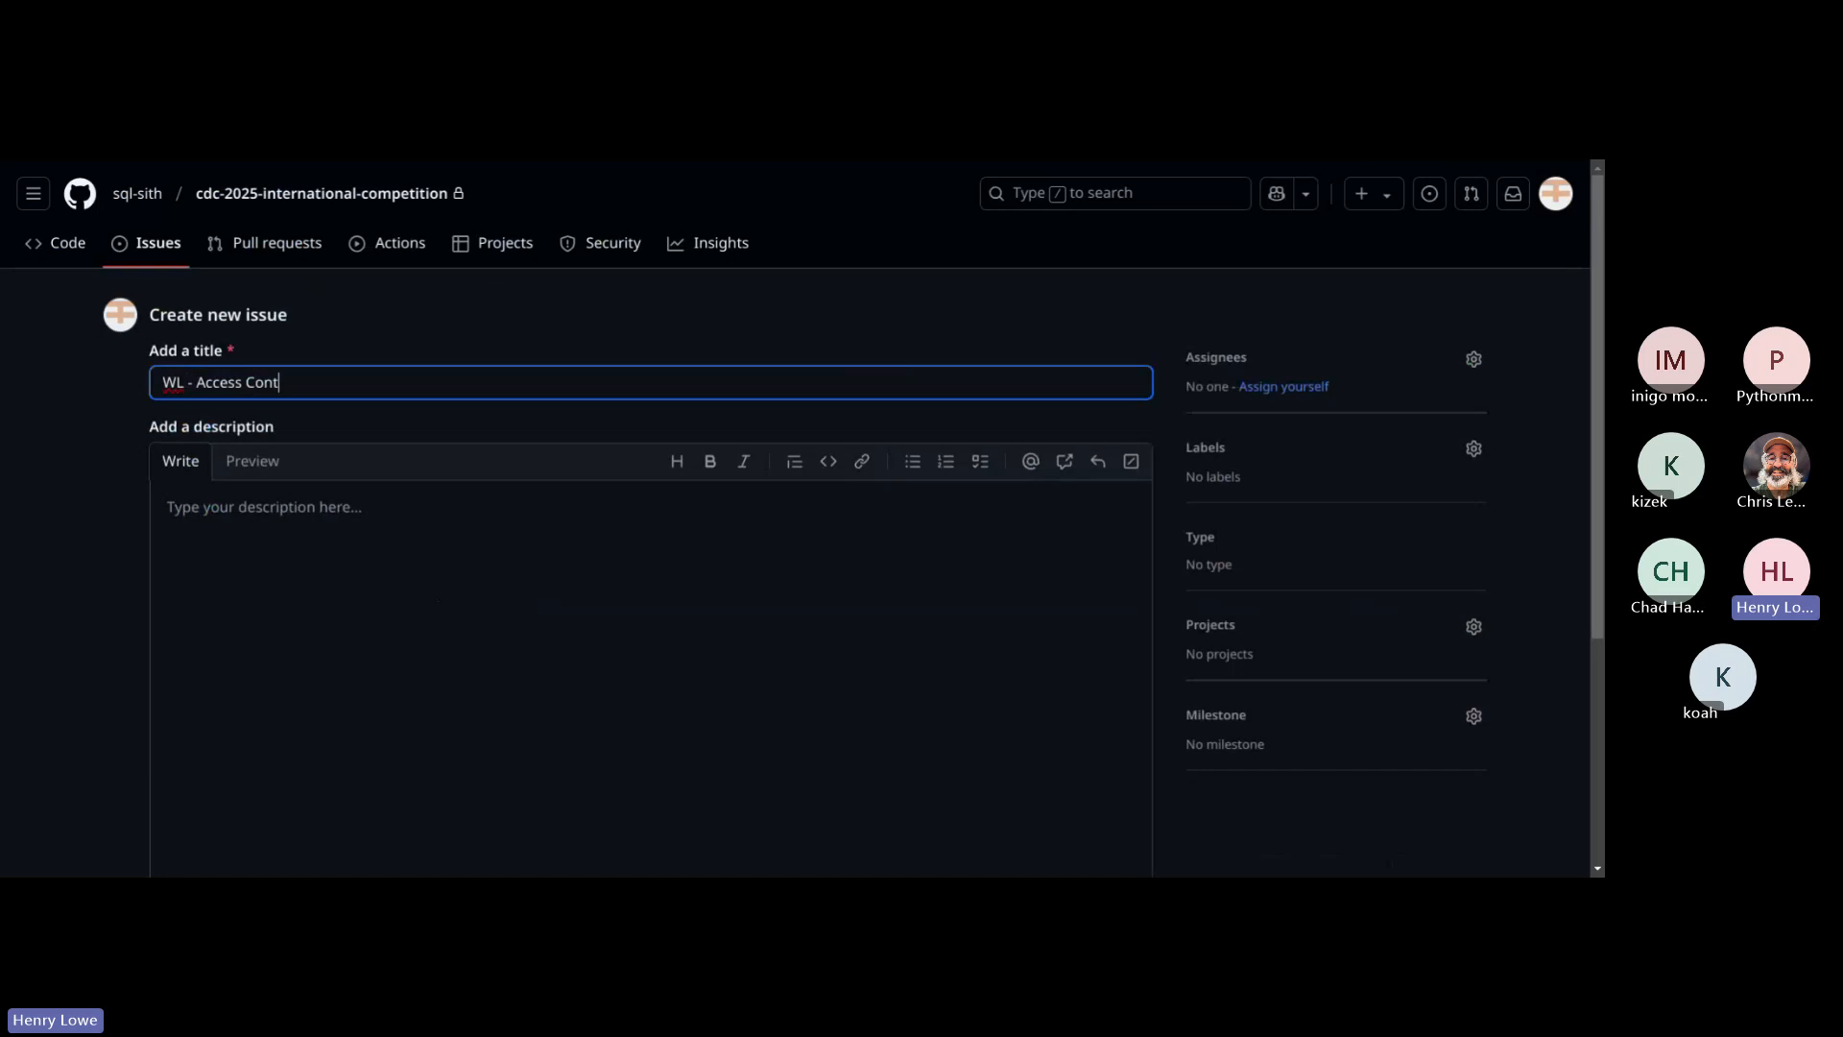
key(Tab)
key(Tab)
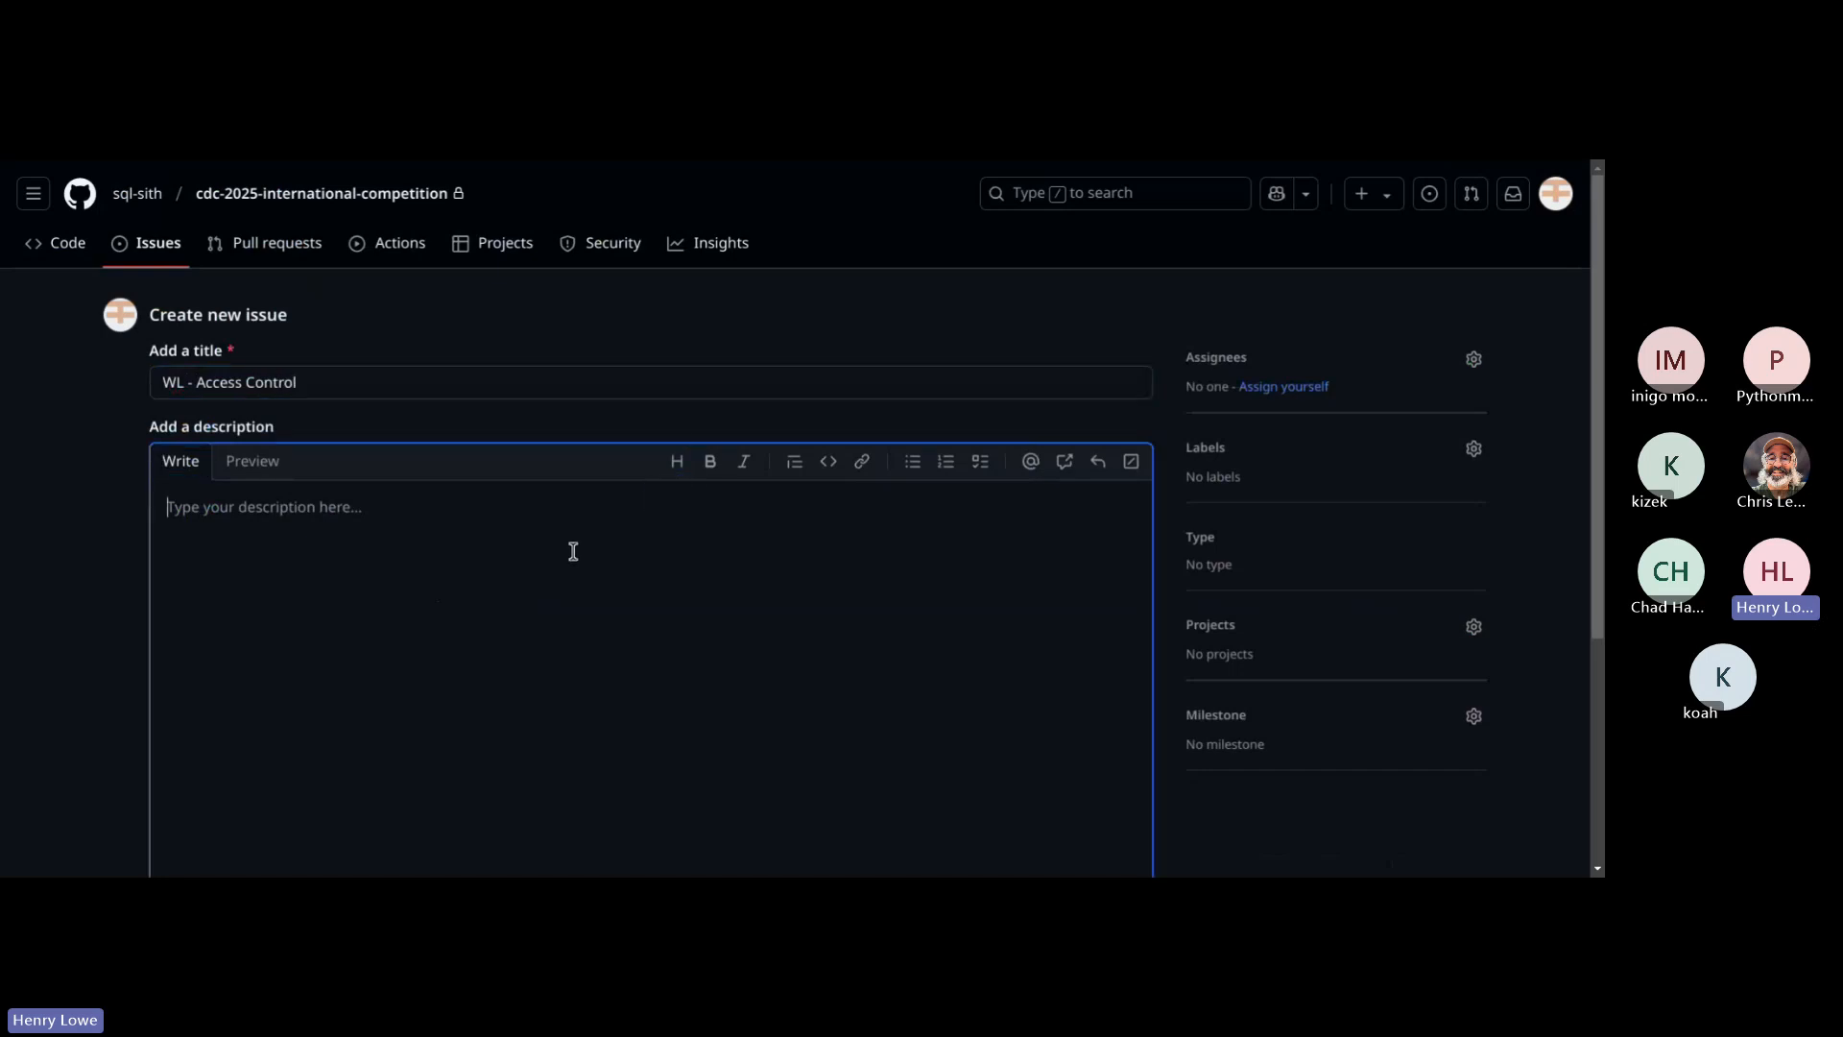
key(ctrl+v)
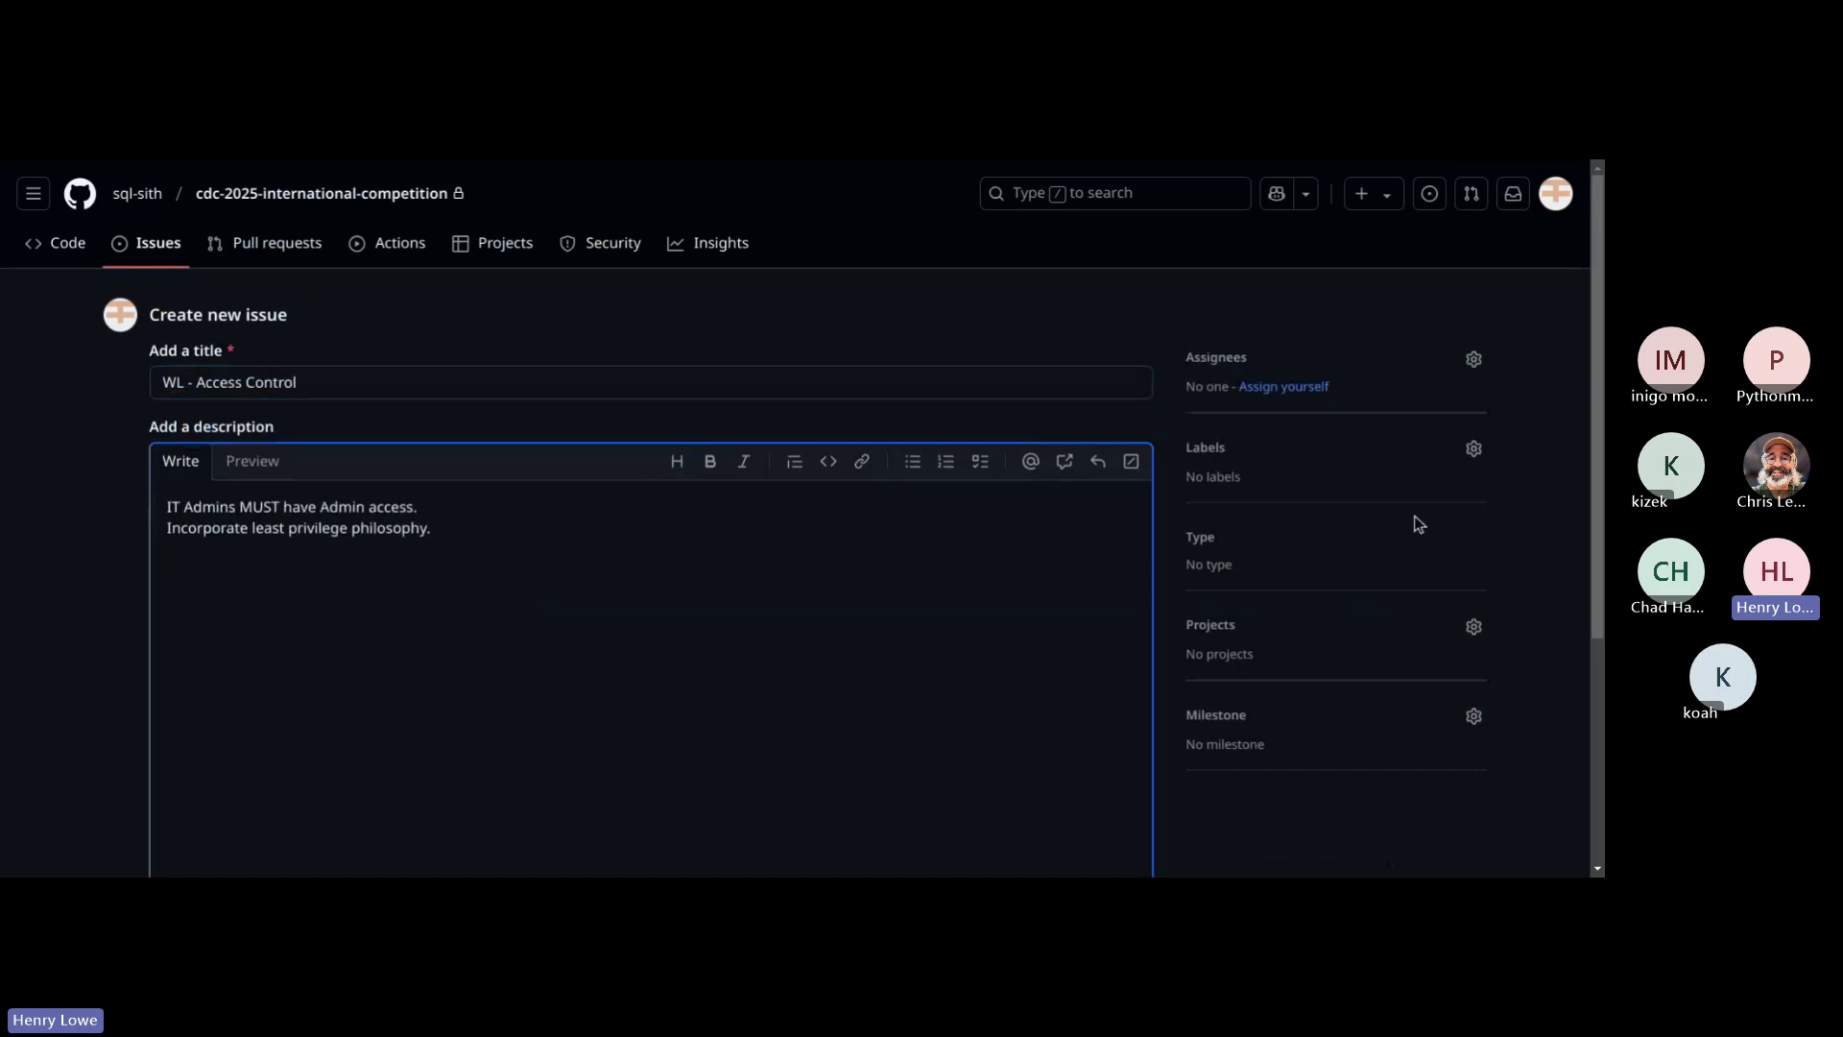
Step: Apply only the "wl server" label to the new access control issue and create it
click(1477, 471)
click(1473, 459)
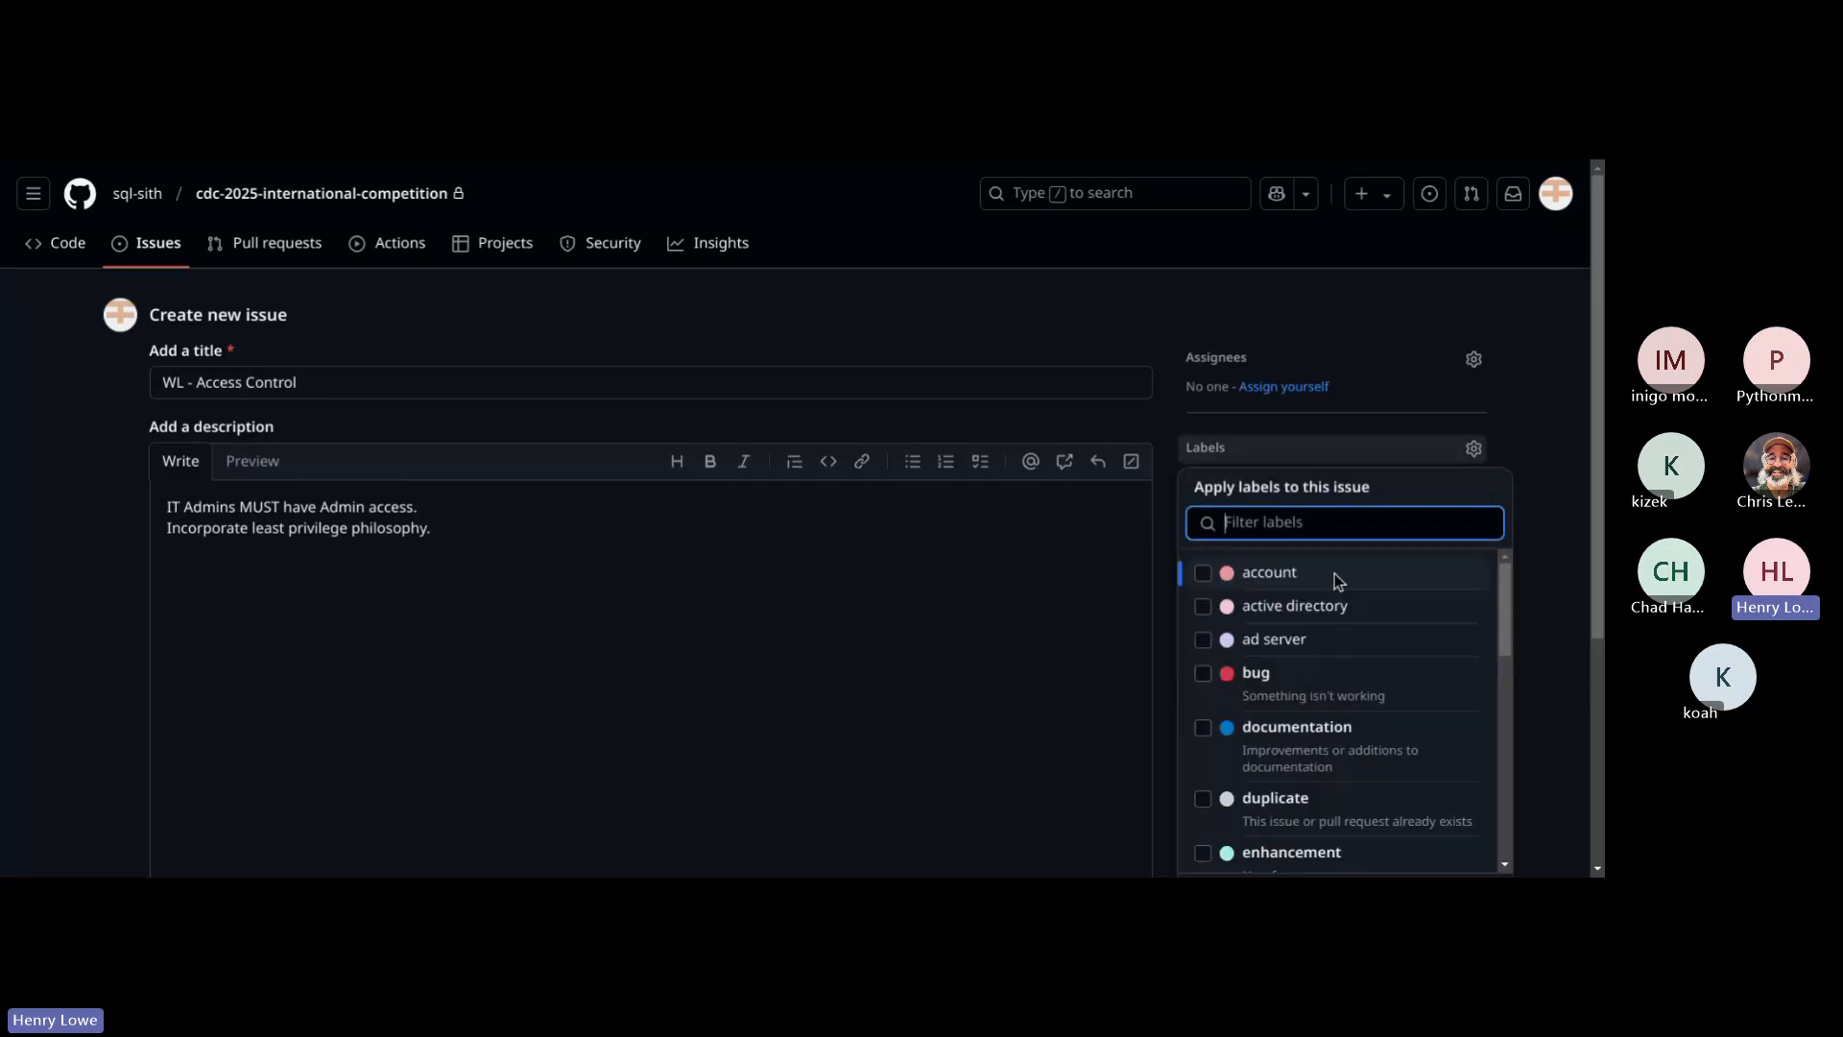
scroll(1325, 614, down, 5)
click(1226, 790)
click(1248, 789)
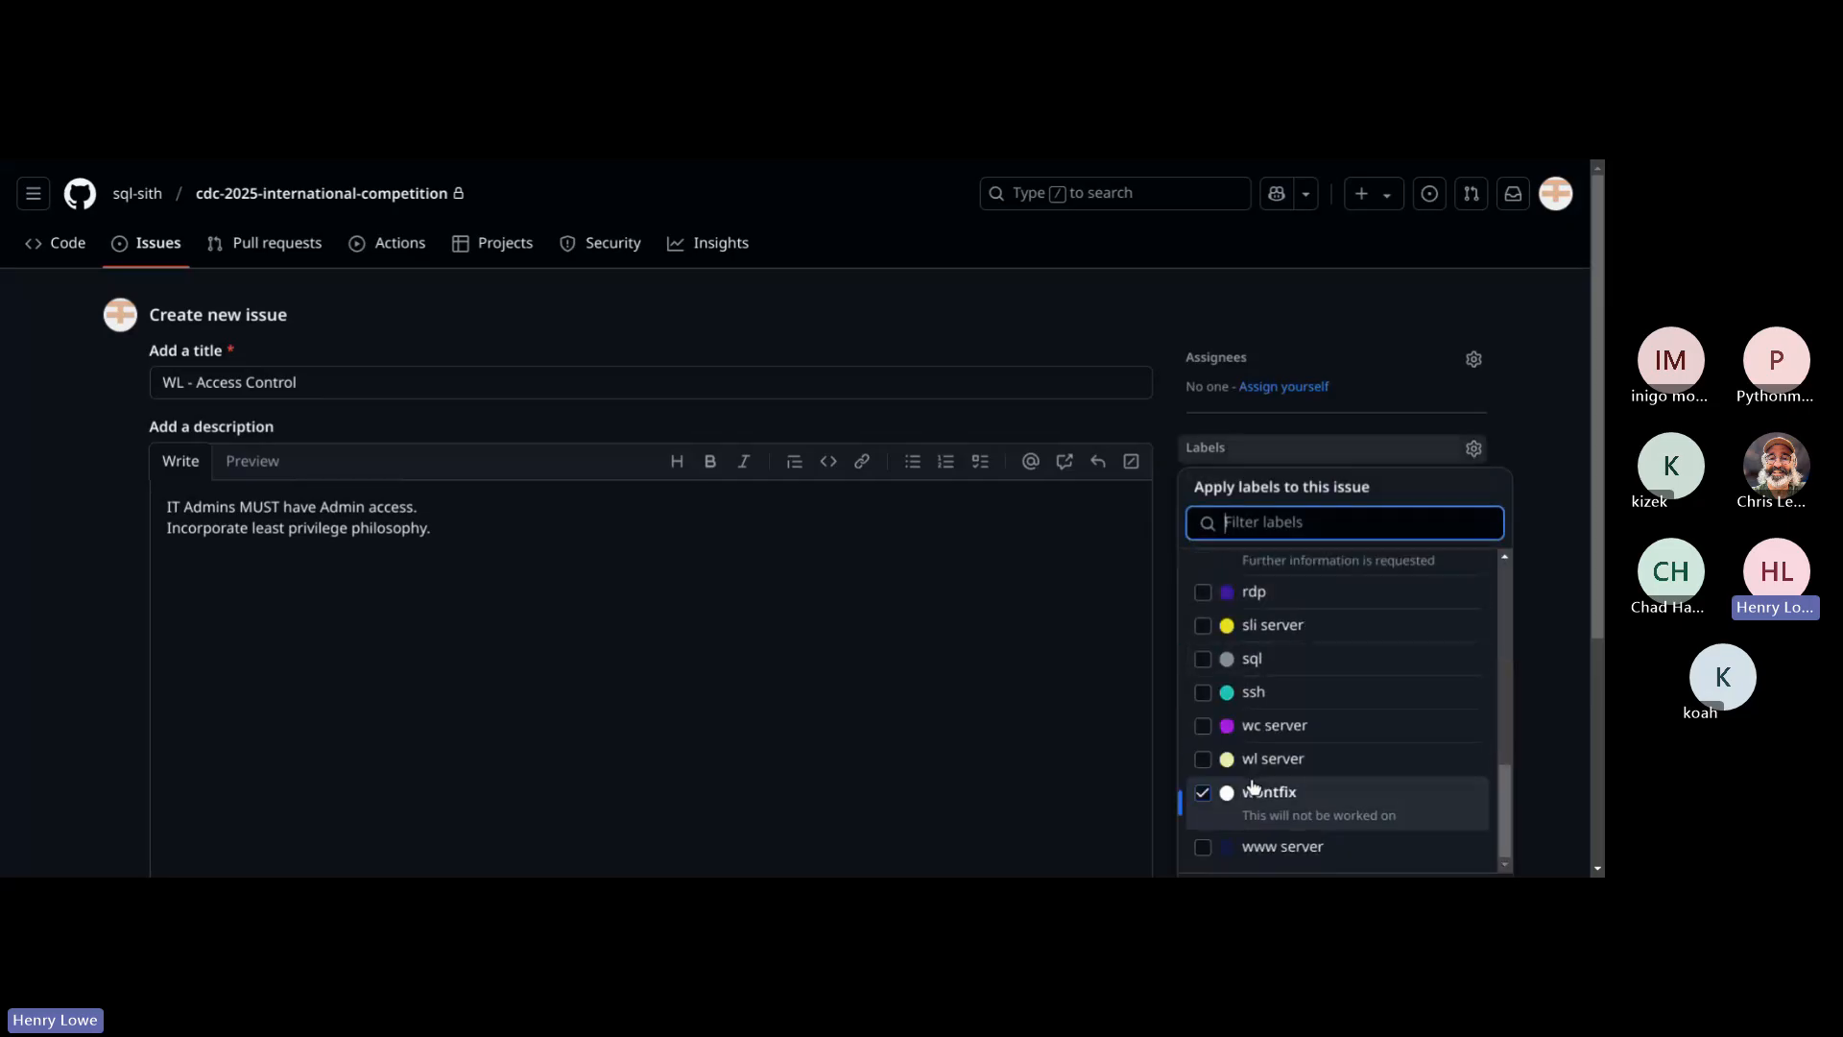
click(1258, 760)
click(1579, 650)
scroll(1413, 645, down, 3)
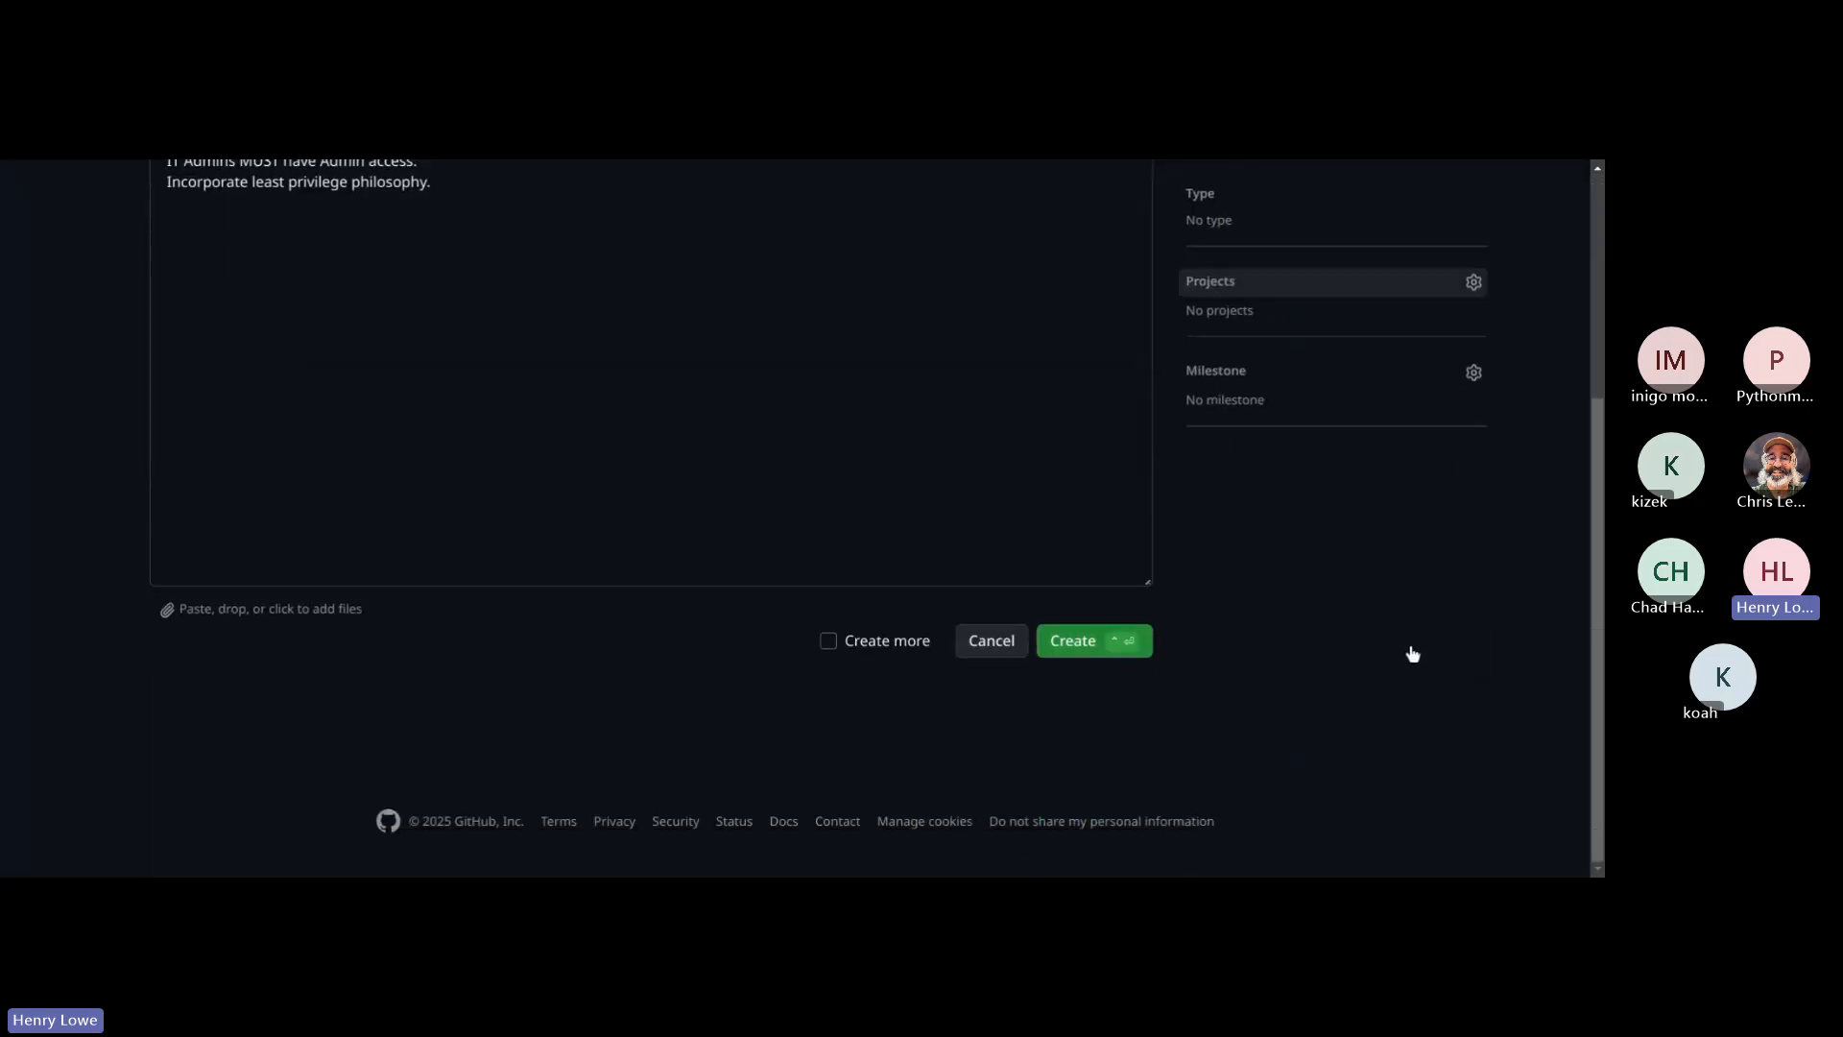
click(1063, 644)
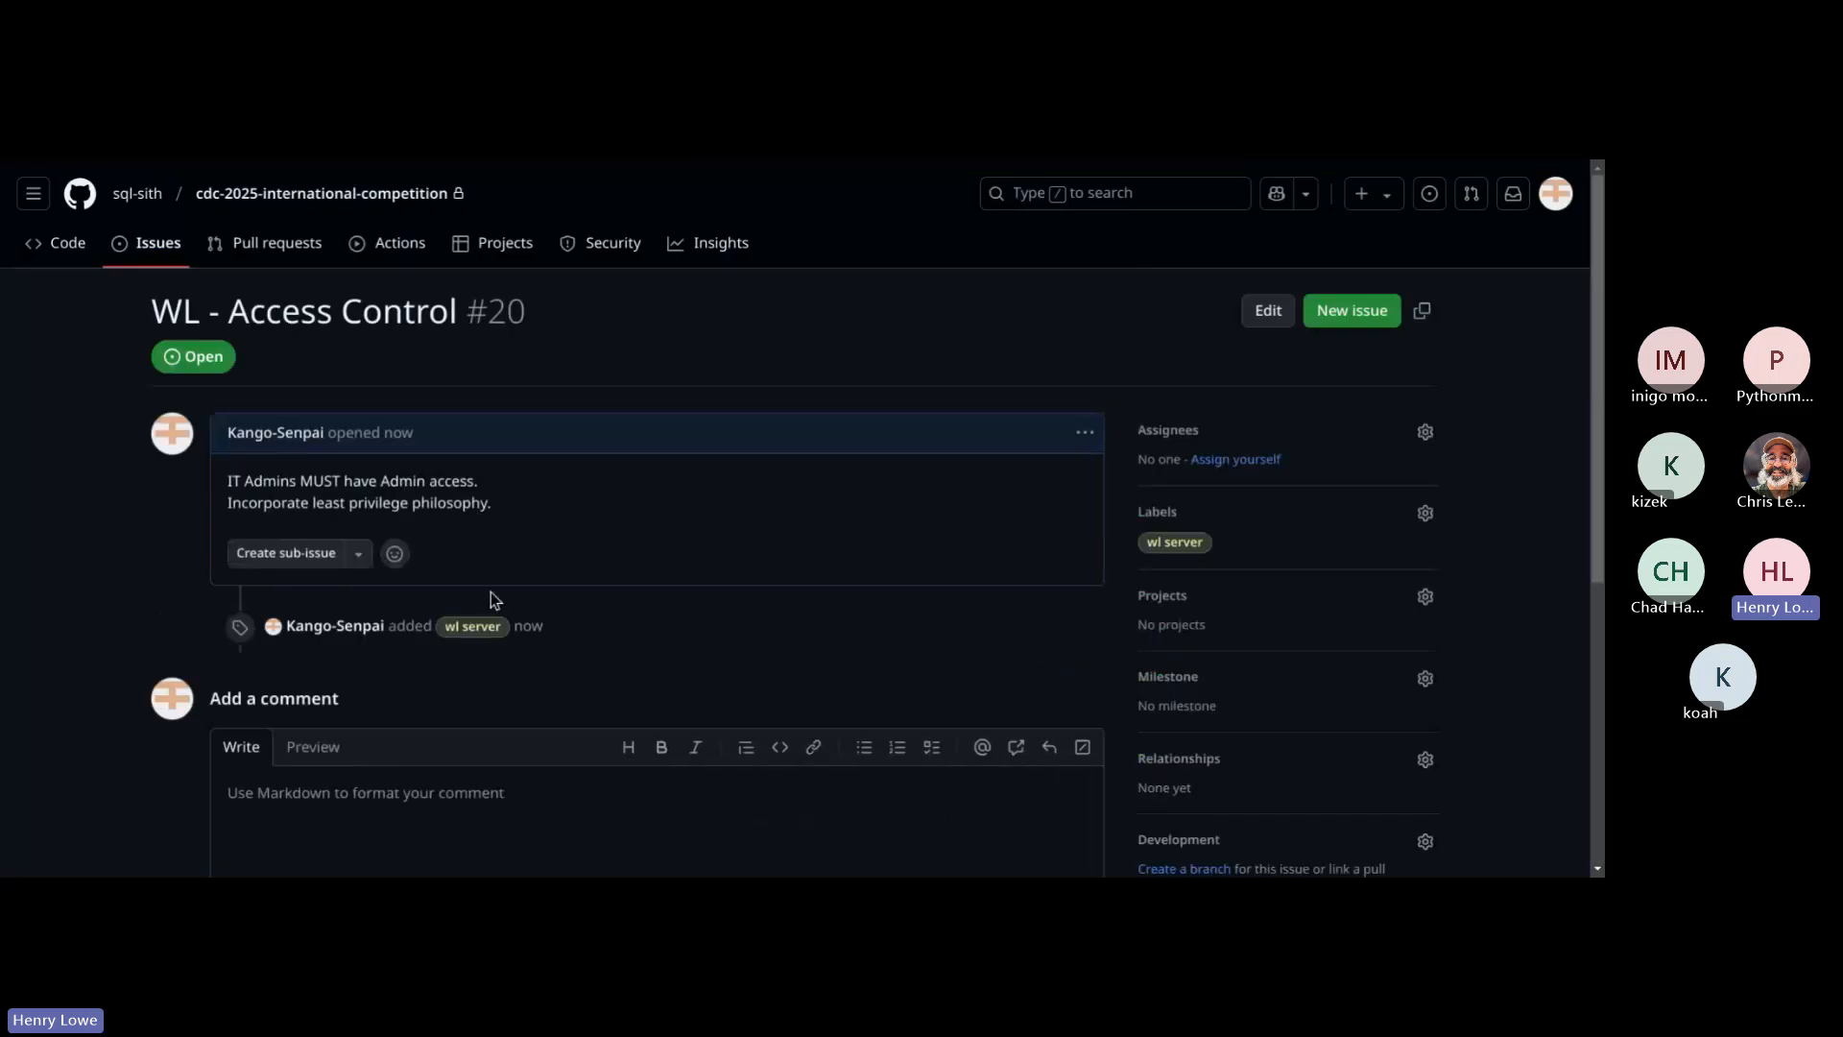
Step: Open the issue "WL - Ensure RDP on port 3389" from the issue list and add the "wl server" label
click(153, 242)
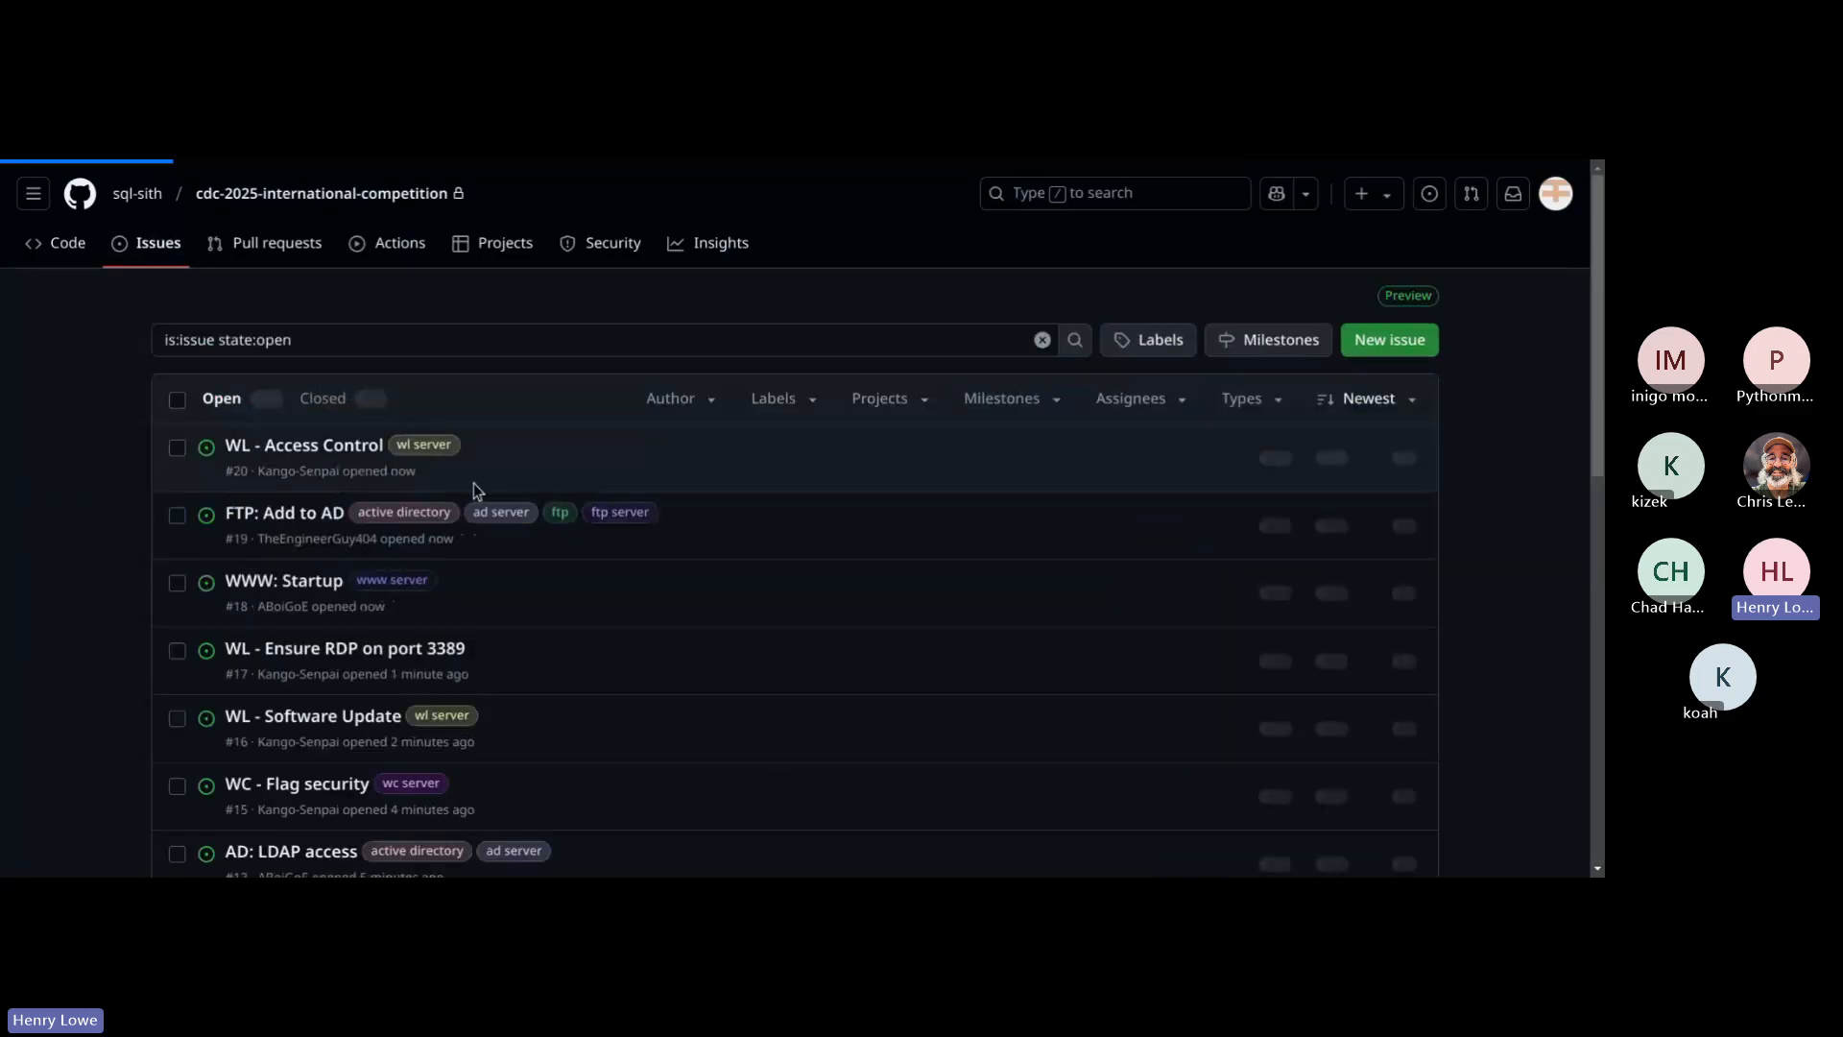
scroll(493, 543, down, 1)
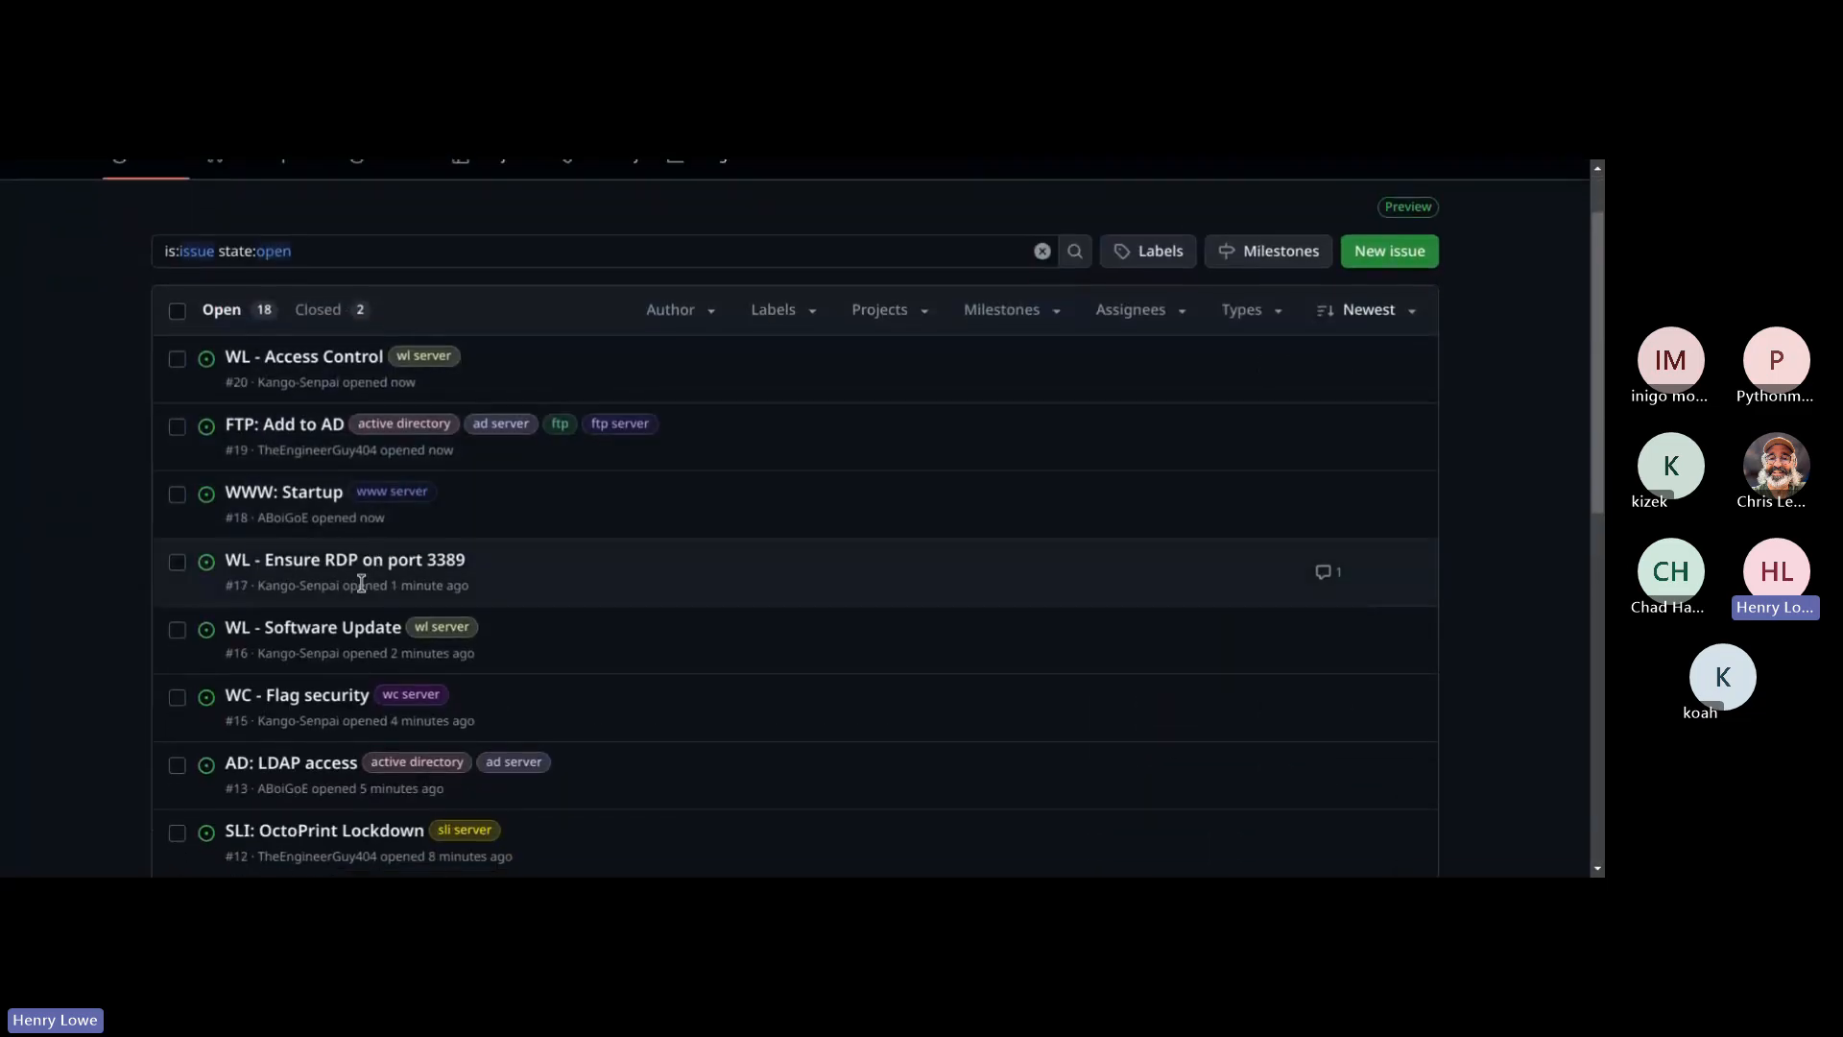
click(343, 562)
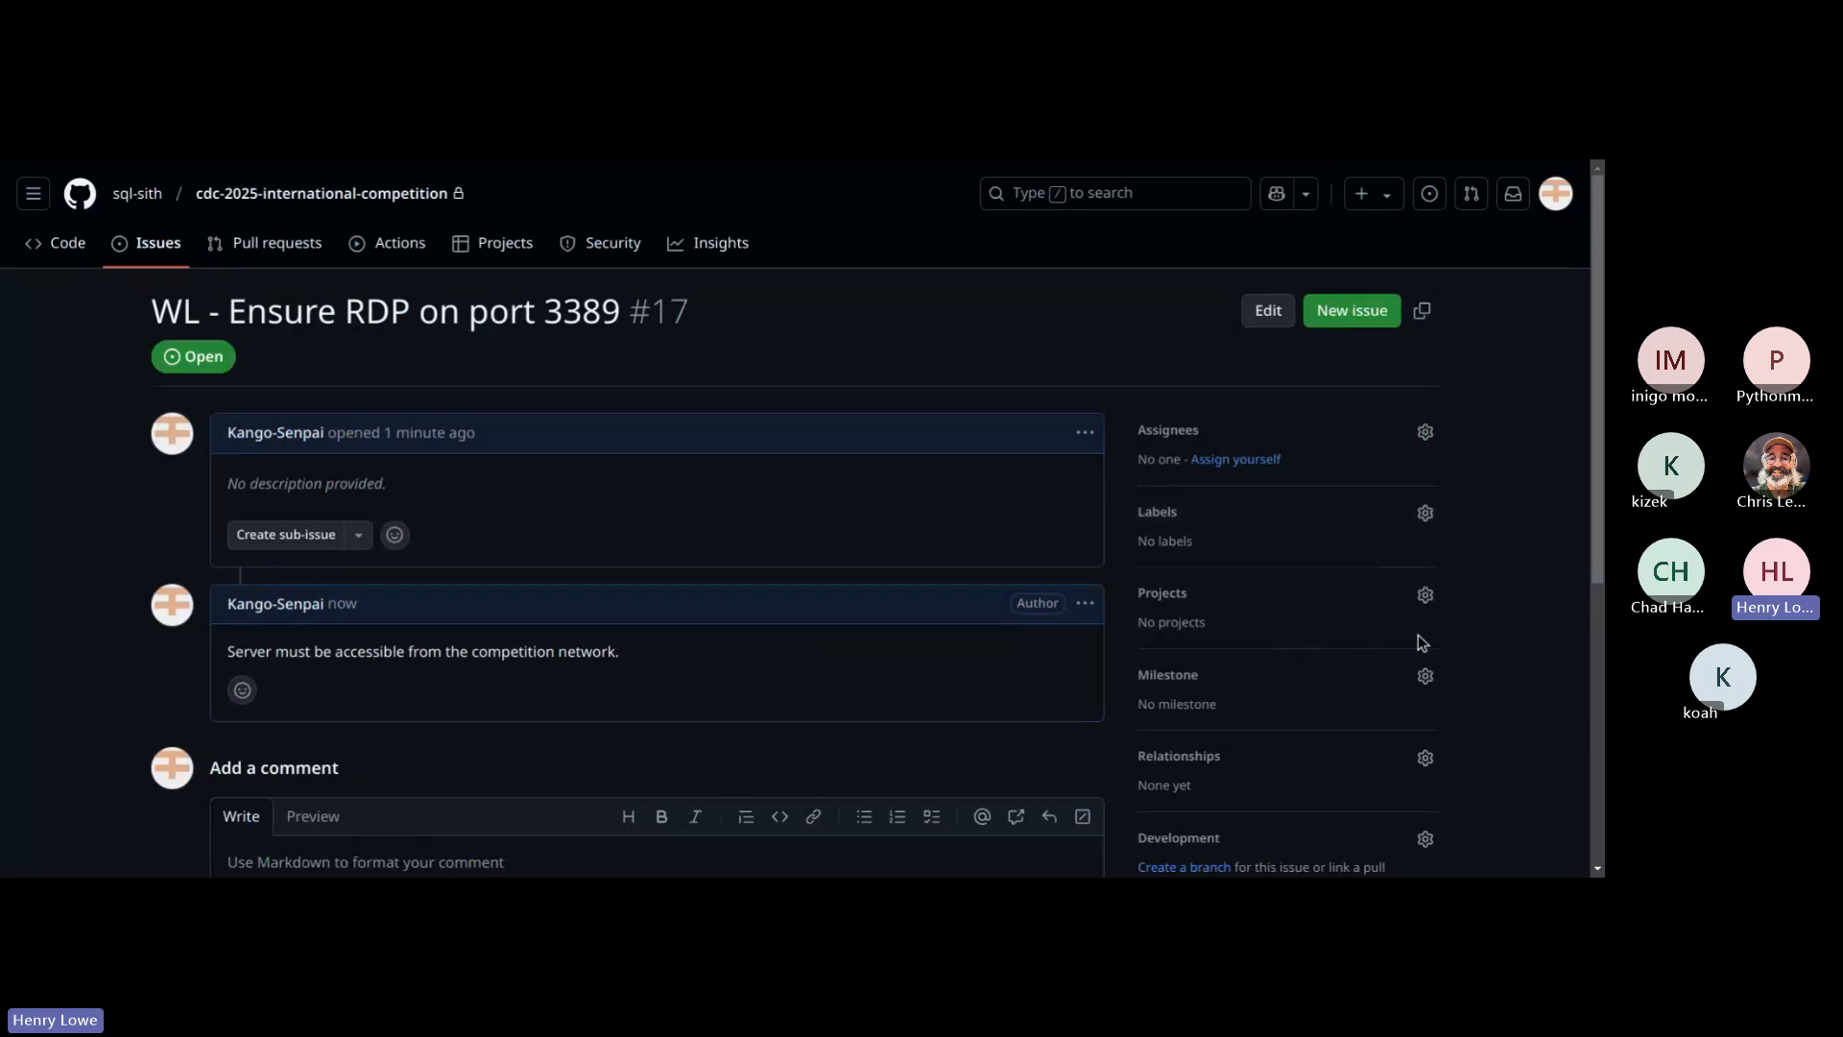
click(1395, 517)
scroll(1321, 695, down, 5)
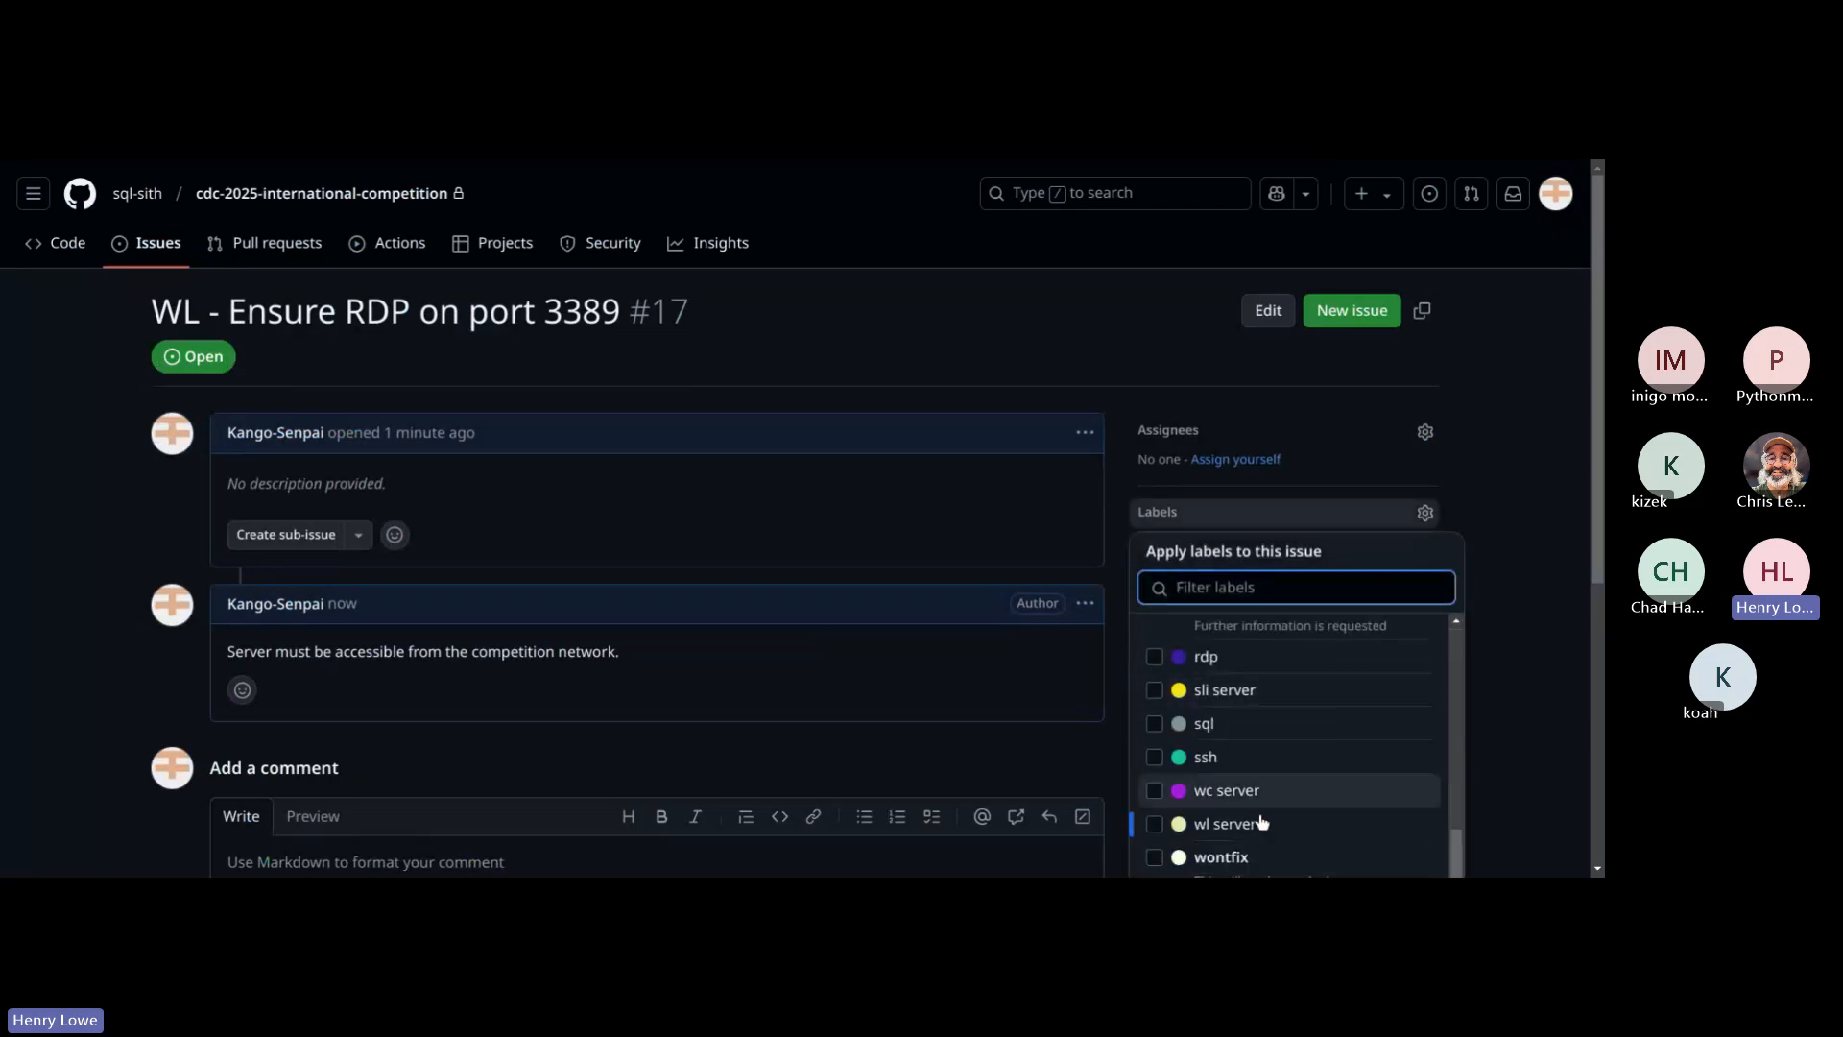
click(1531, 668)
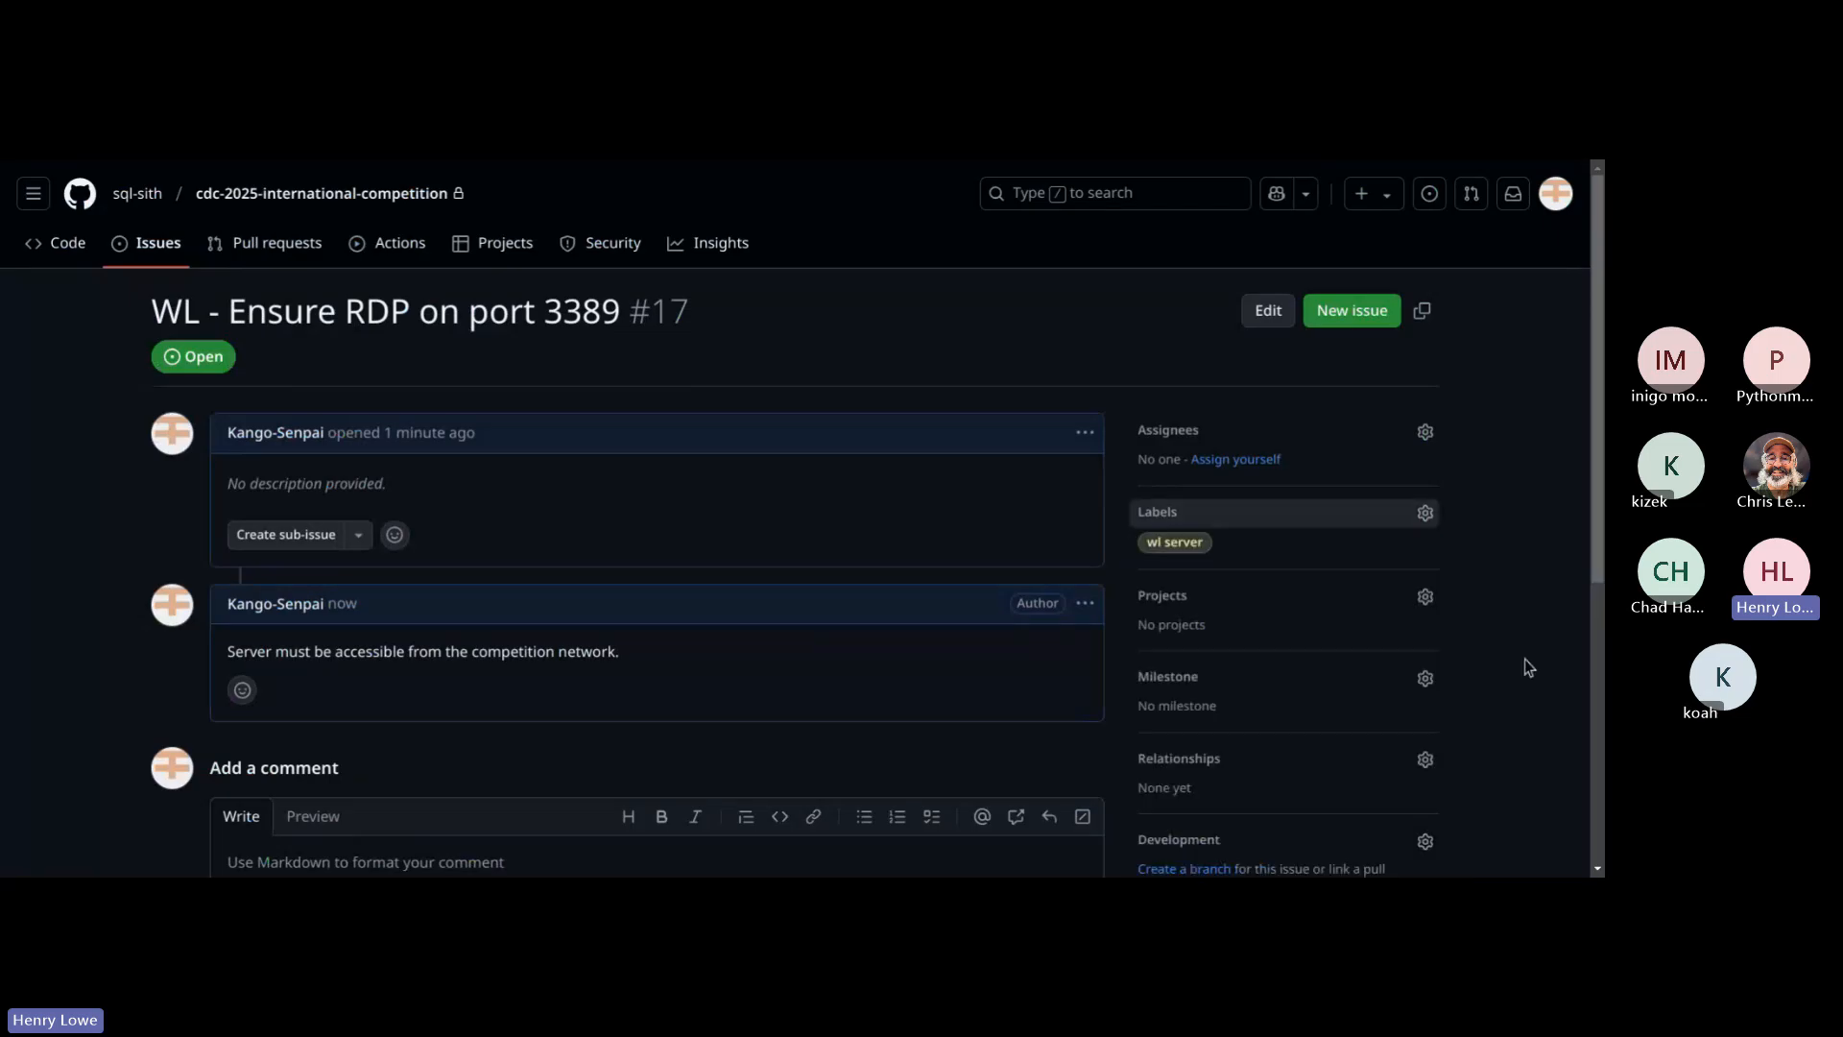
scroll(1364, 624, down, 4)
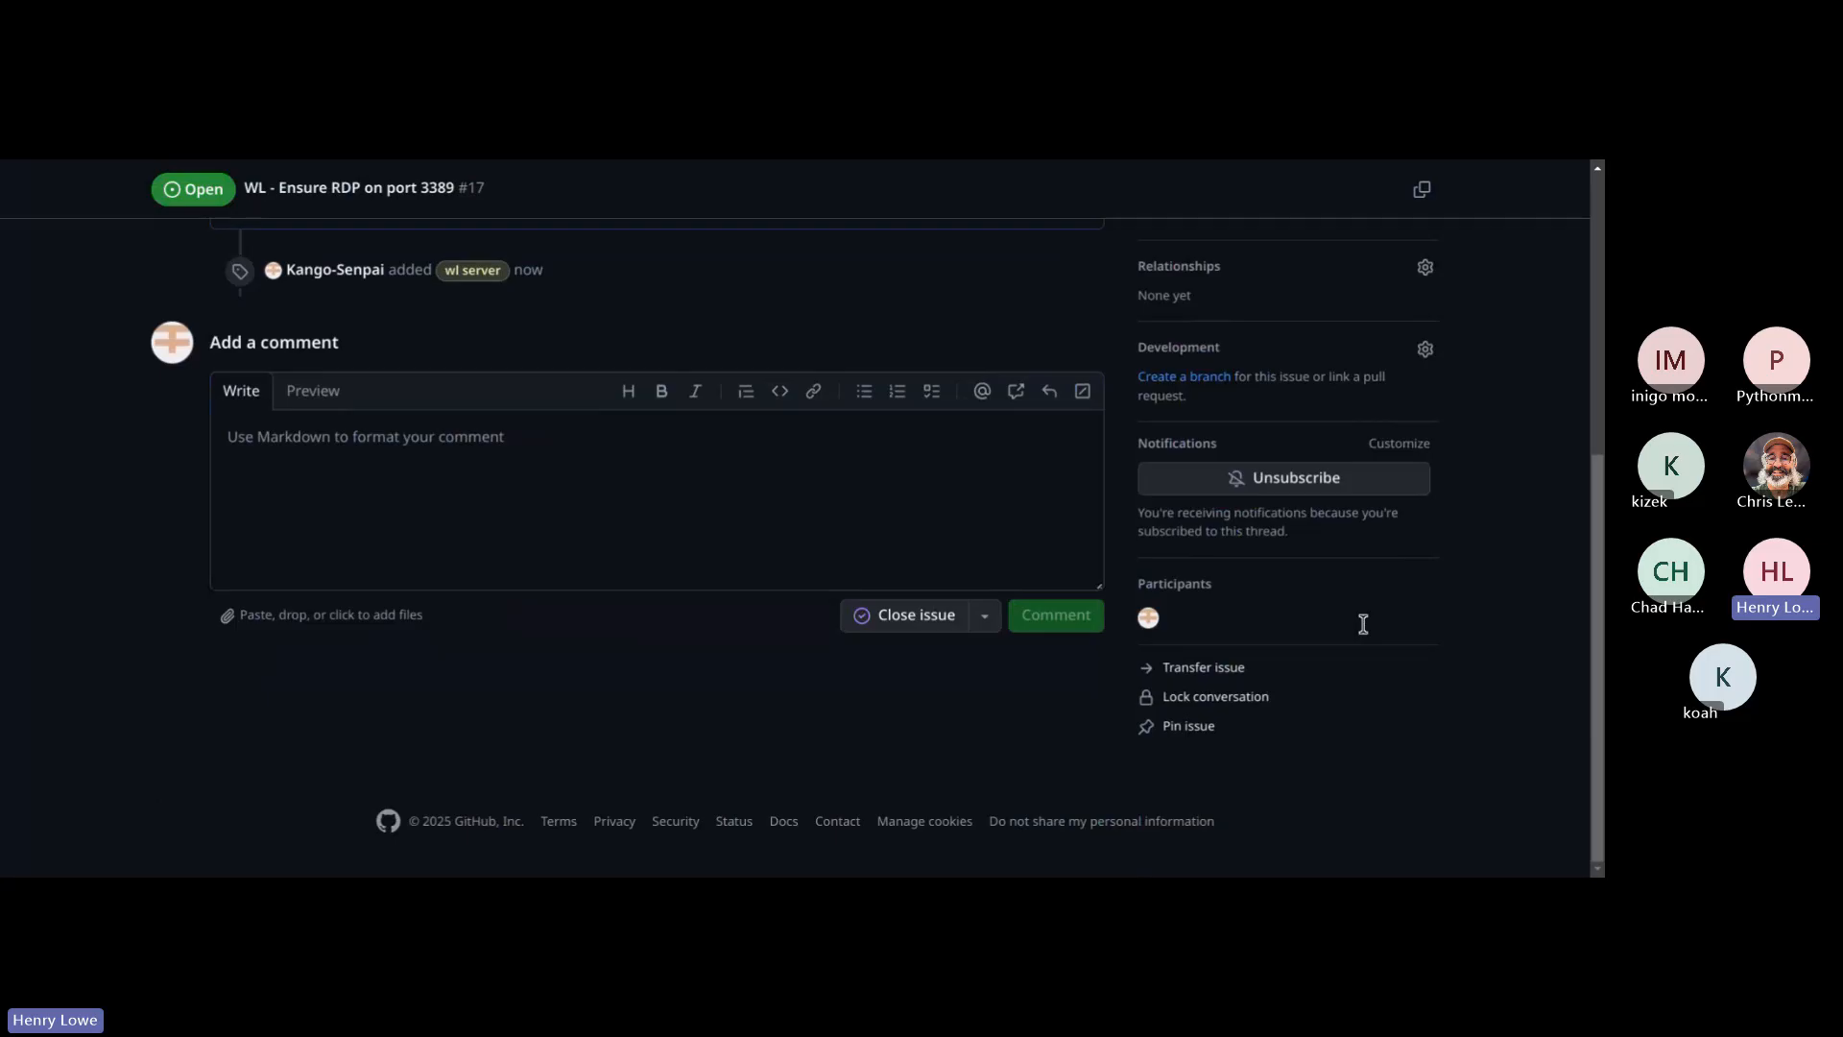
scroll(1373, 514, up, 5)
Step: Open the issue "WC - Ensure RDP on port 3389" from the issue list and add the "wc server" label
click(145, 250)
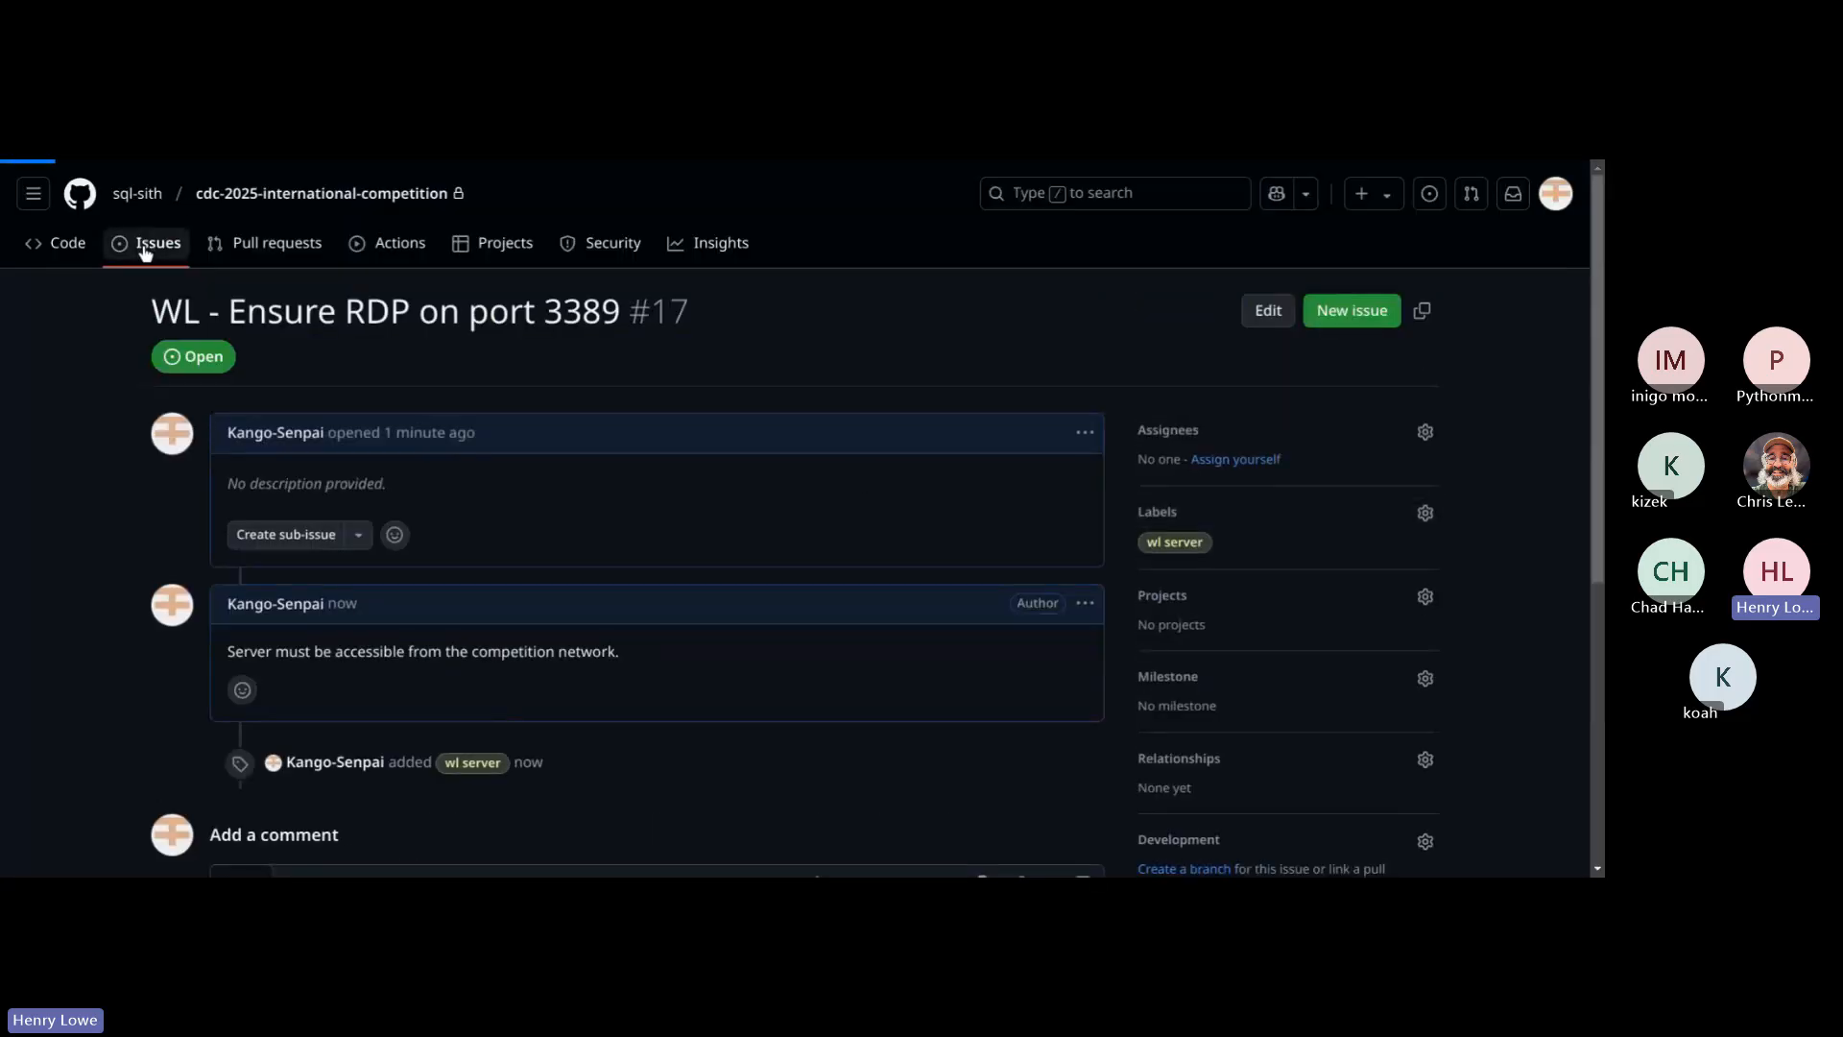
scroll(924, 580, down, 2)
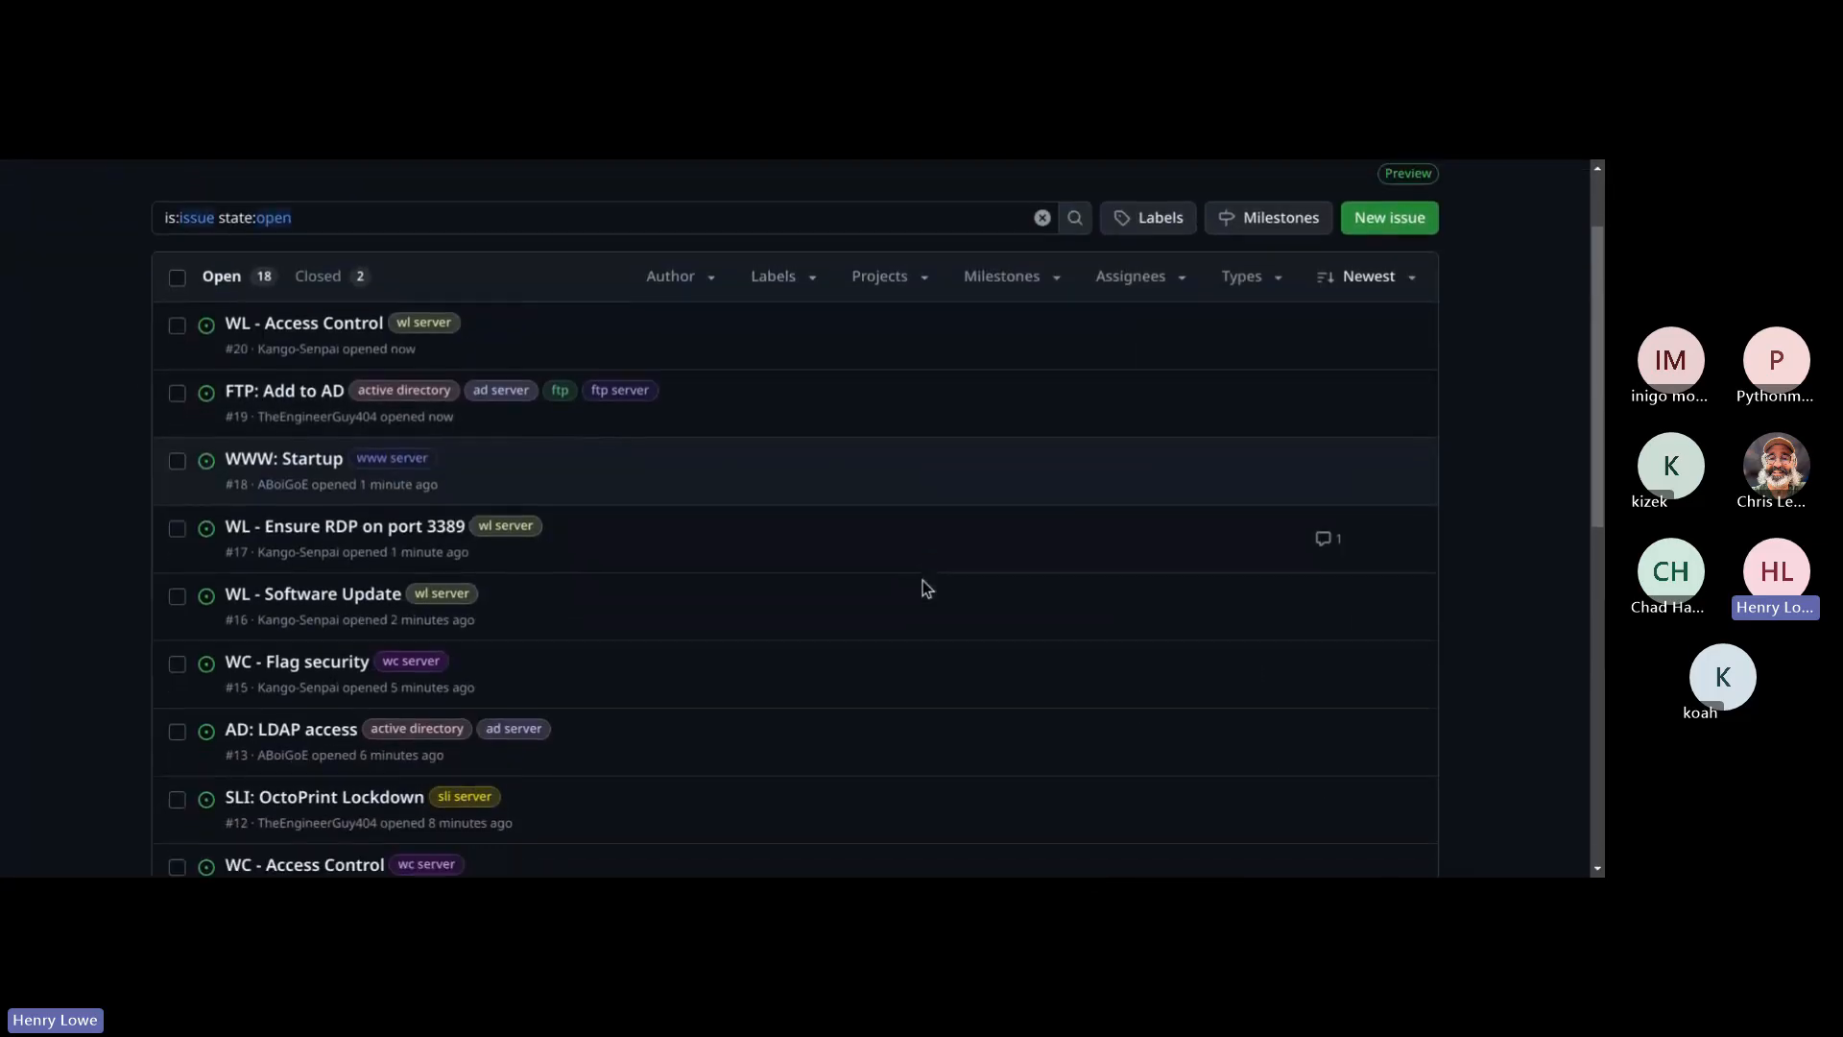
scroll(923, 582, down, 6)
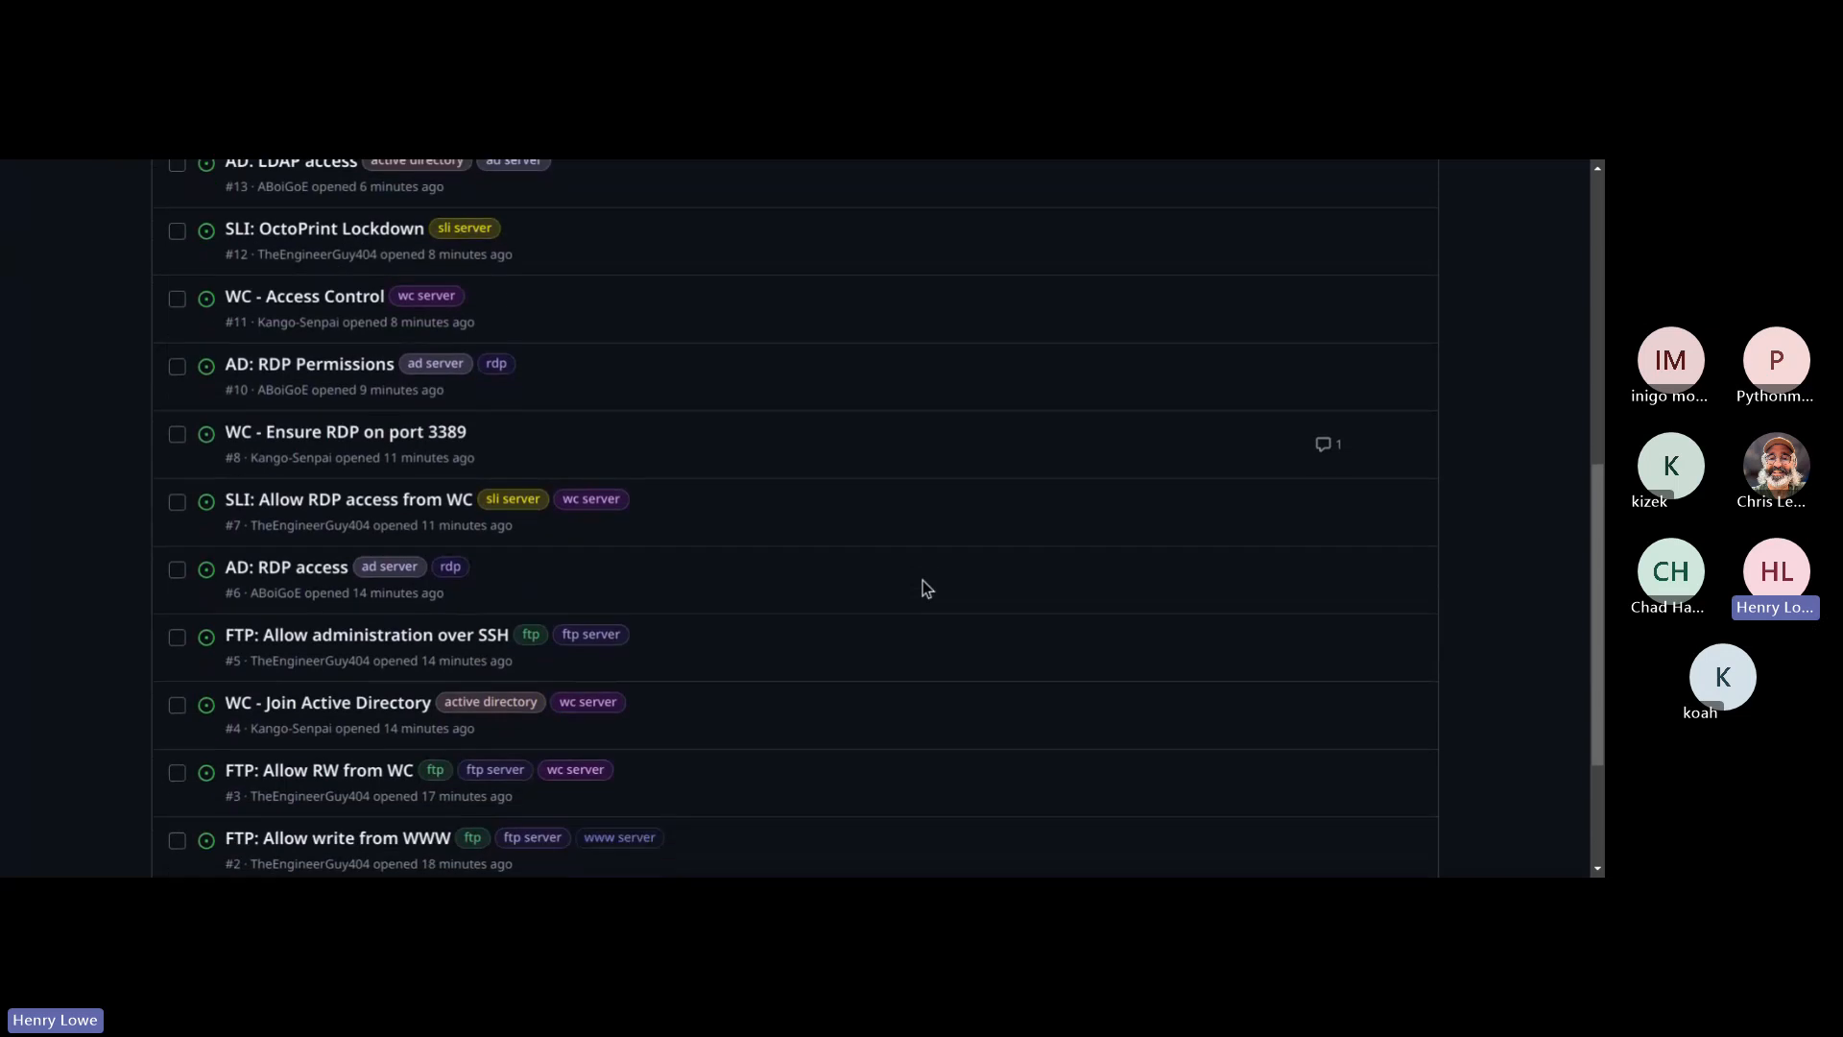
scroll(924, 580, up, 1)
click(459, 469)
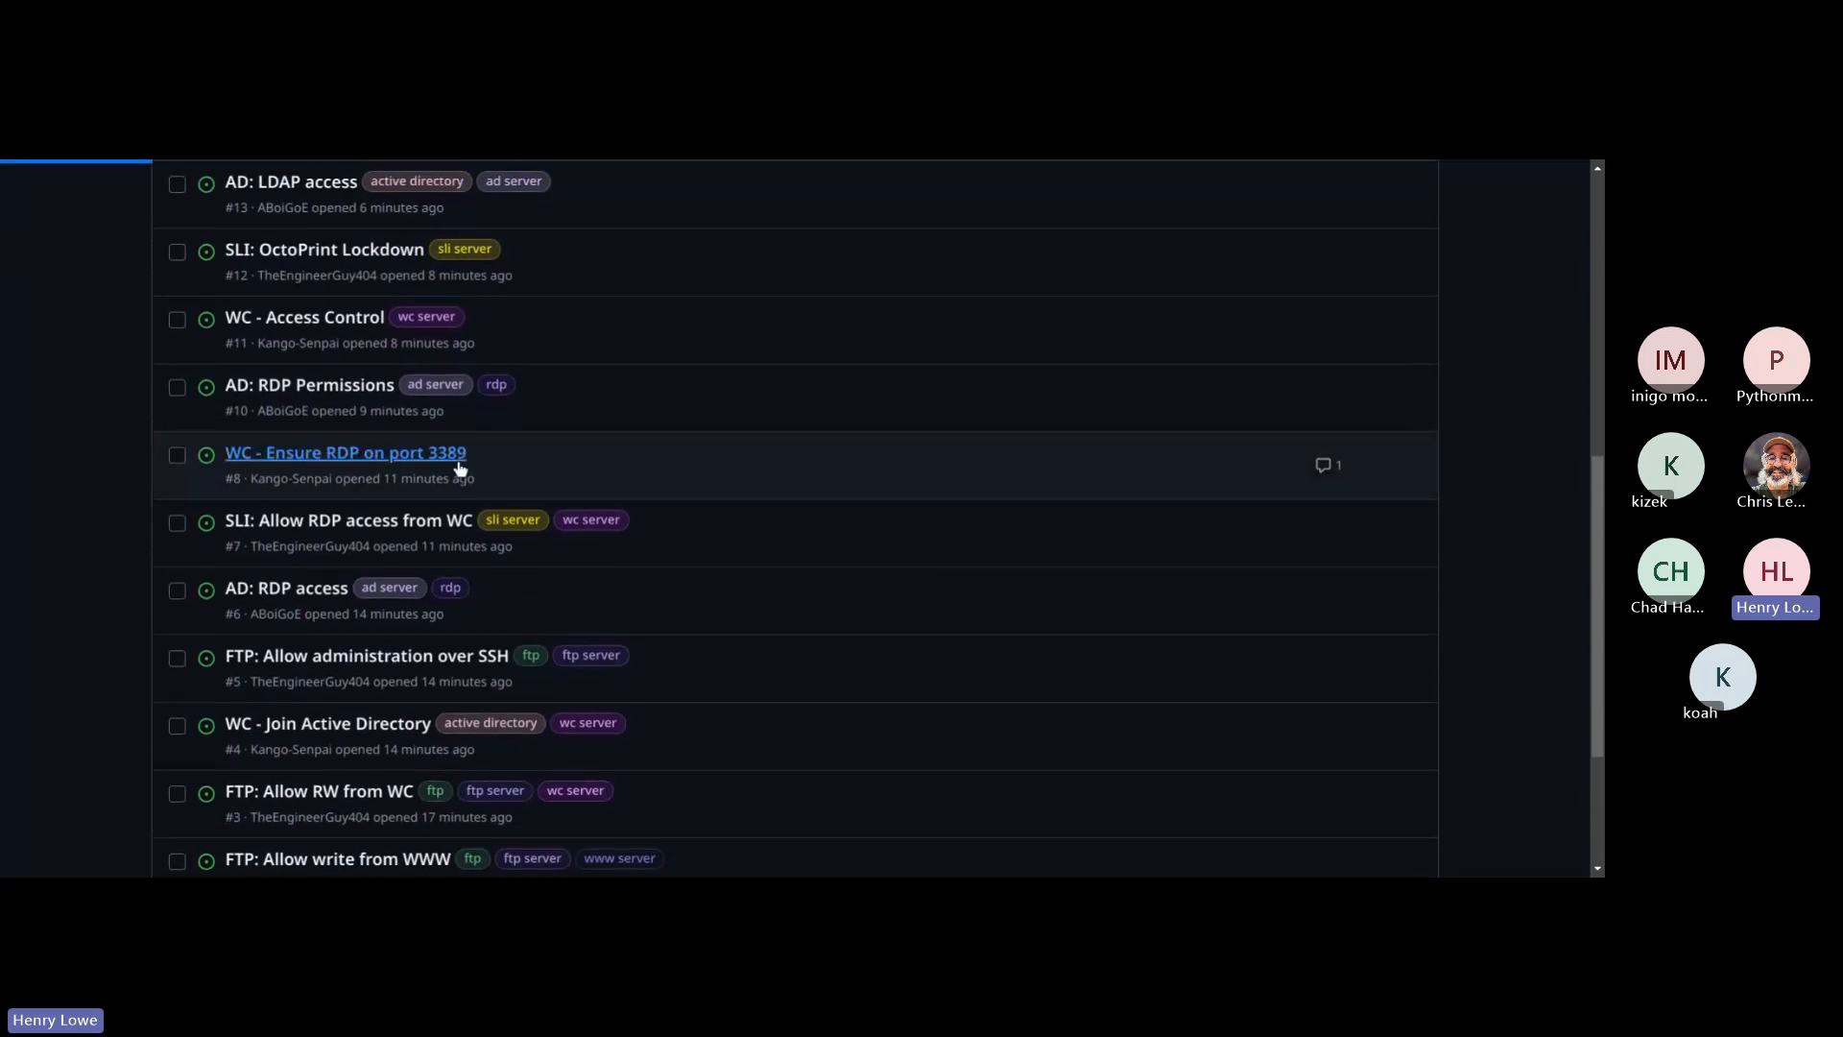
click(1341, 531)
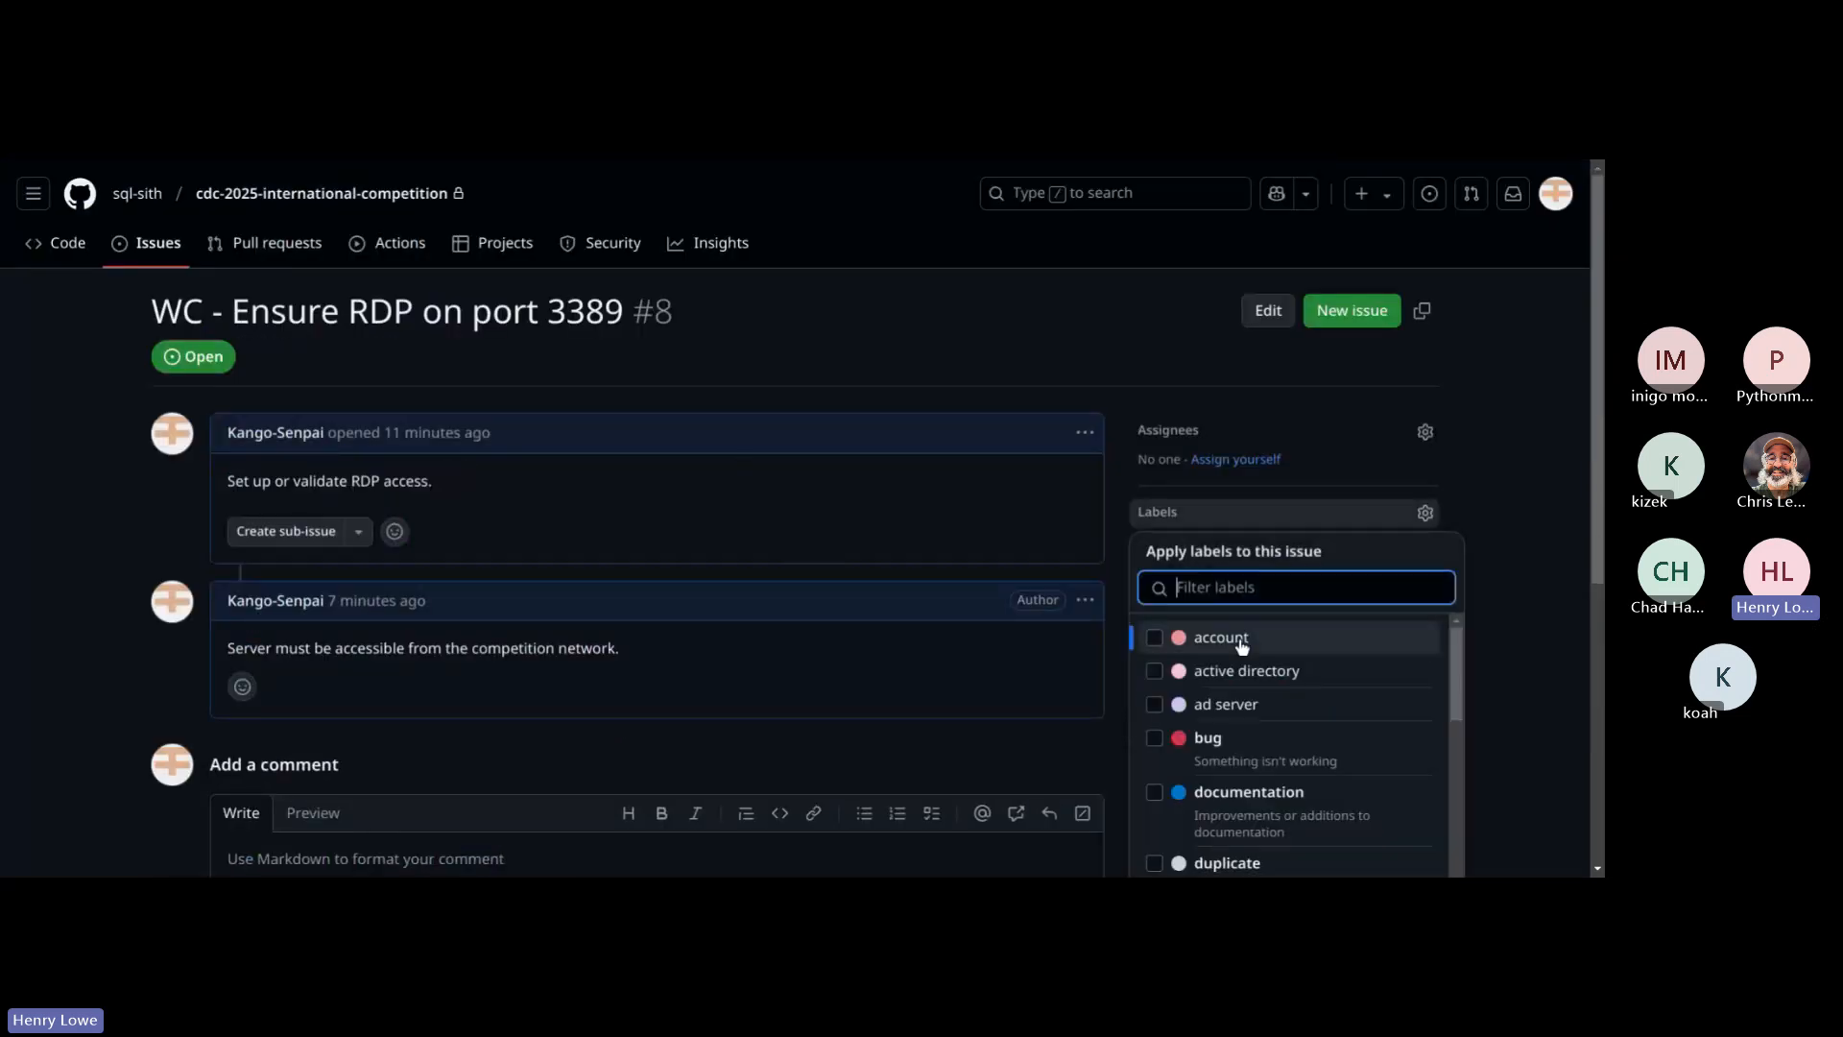
scroll(1314, 709, down, 4)
scroll(1315, 709, down, 3)
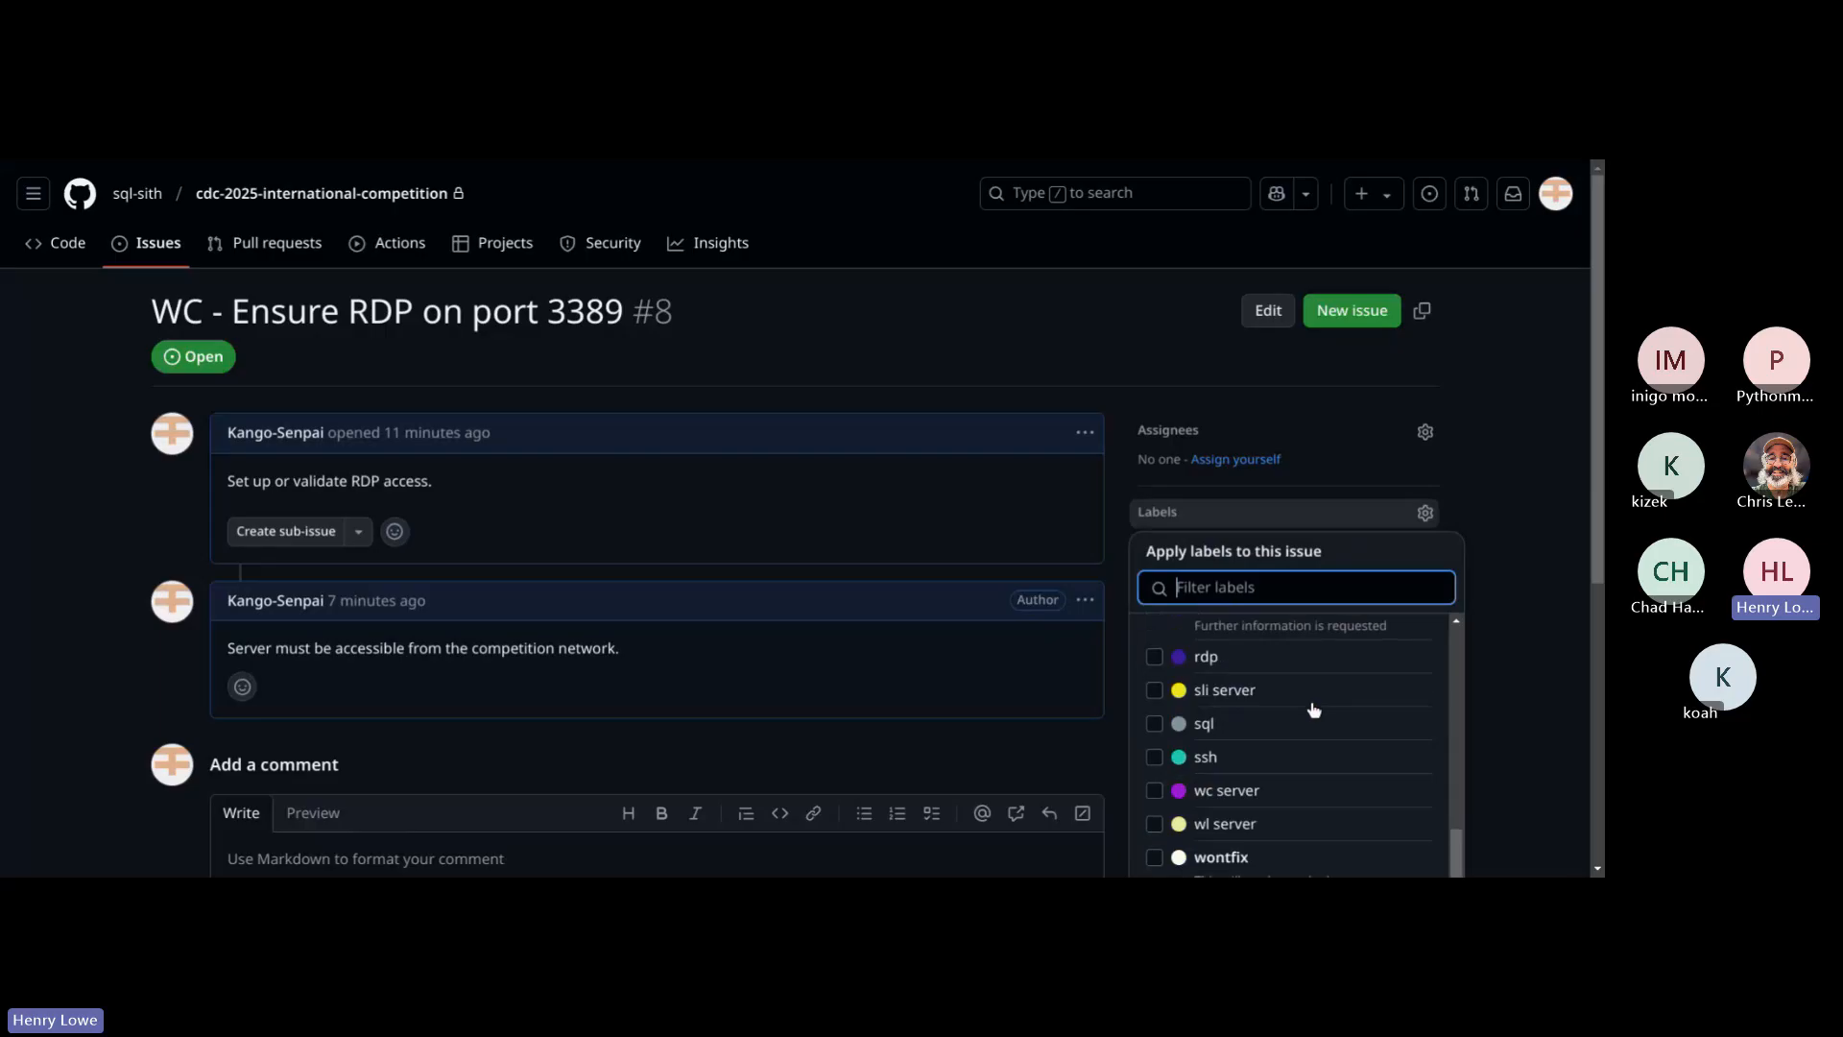
click(1155, 790)
click(1522, 615)
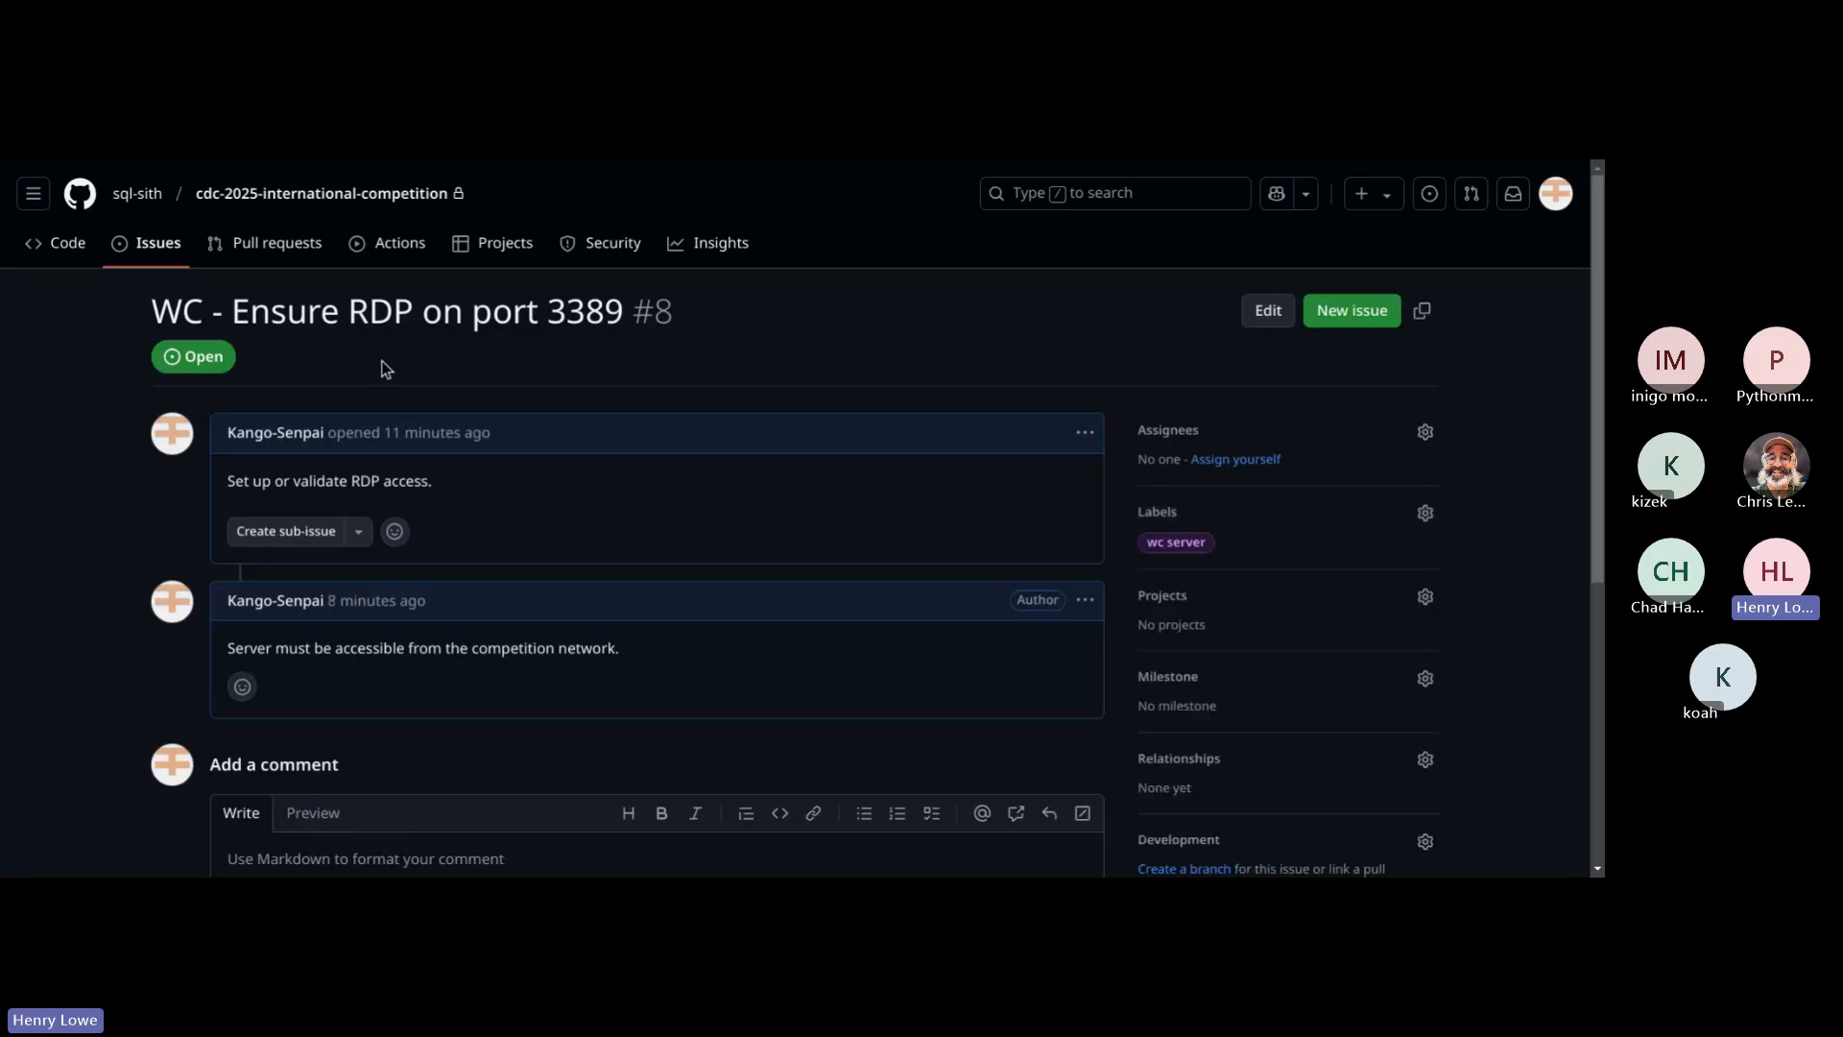
Step: Review the labels across the open issue list and read the description of the "AD: LDAP access" issue
click(153, 243)
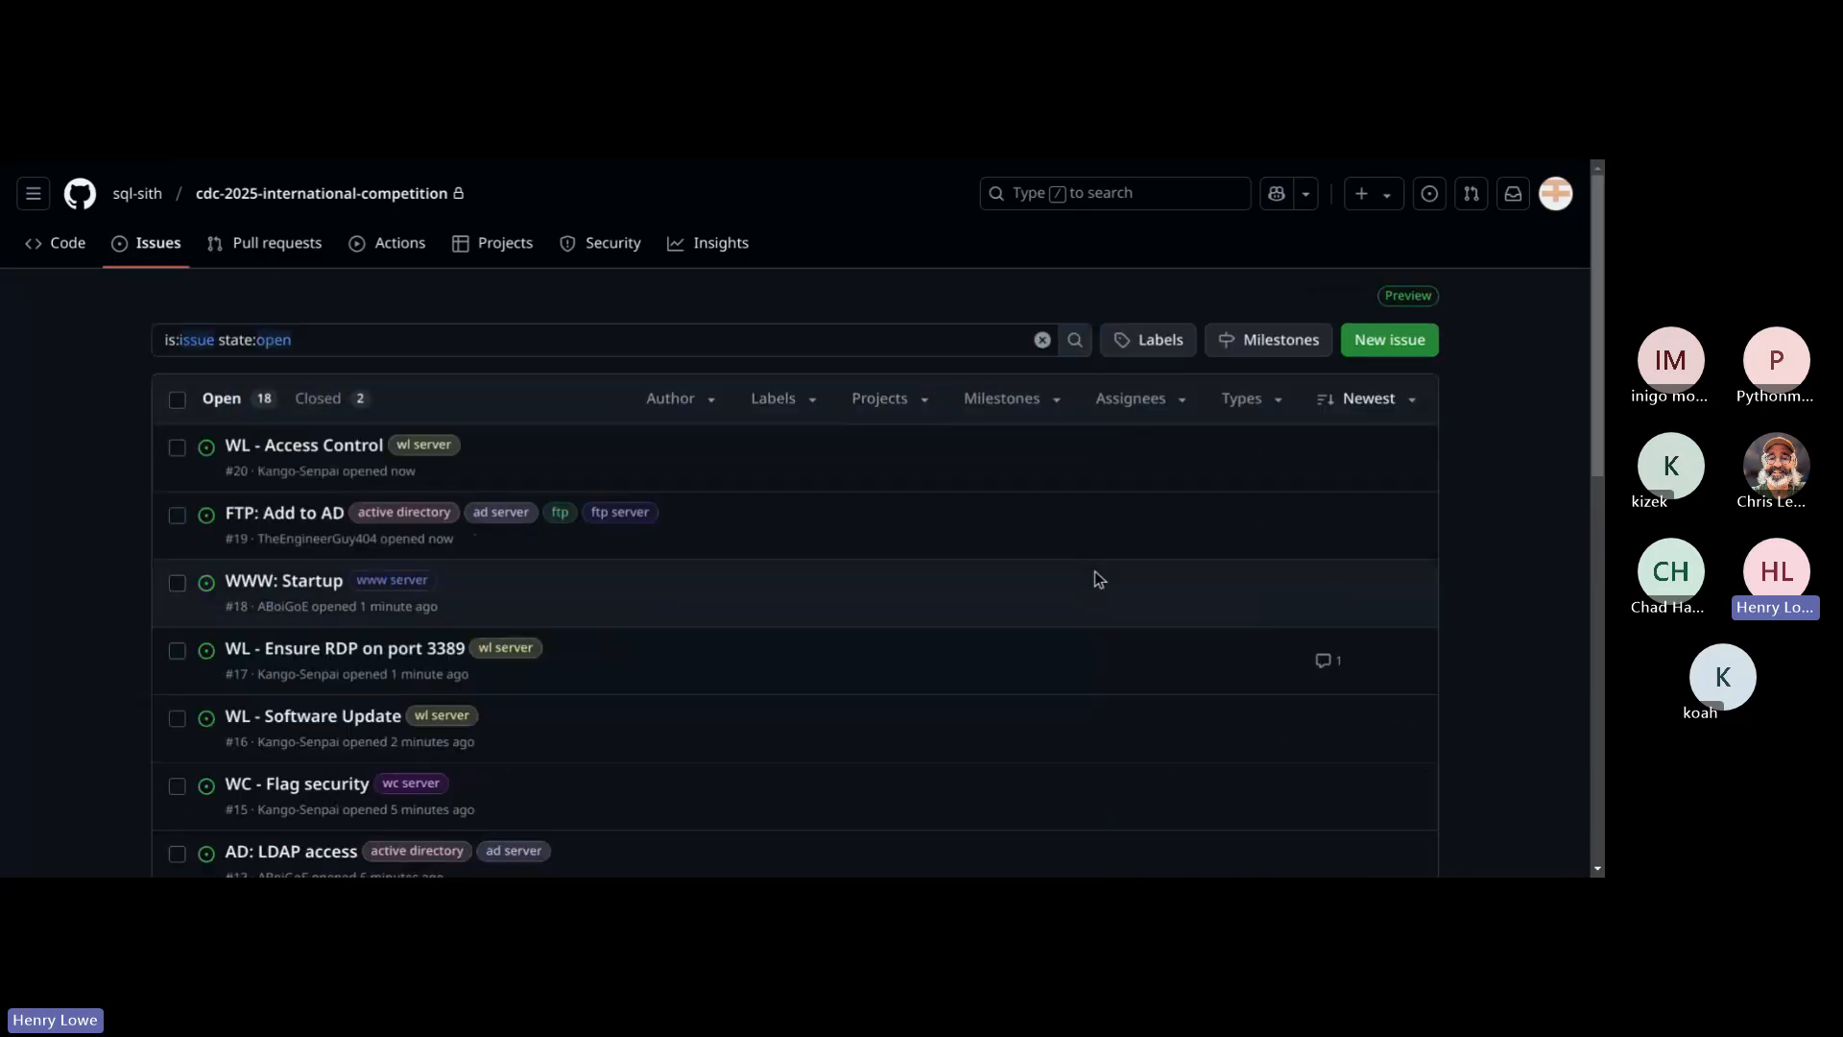
scroll(1099, 579, down, 7)
scroll(1099, 579, down, 2)
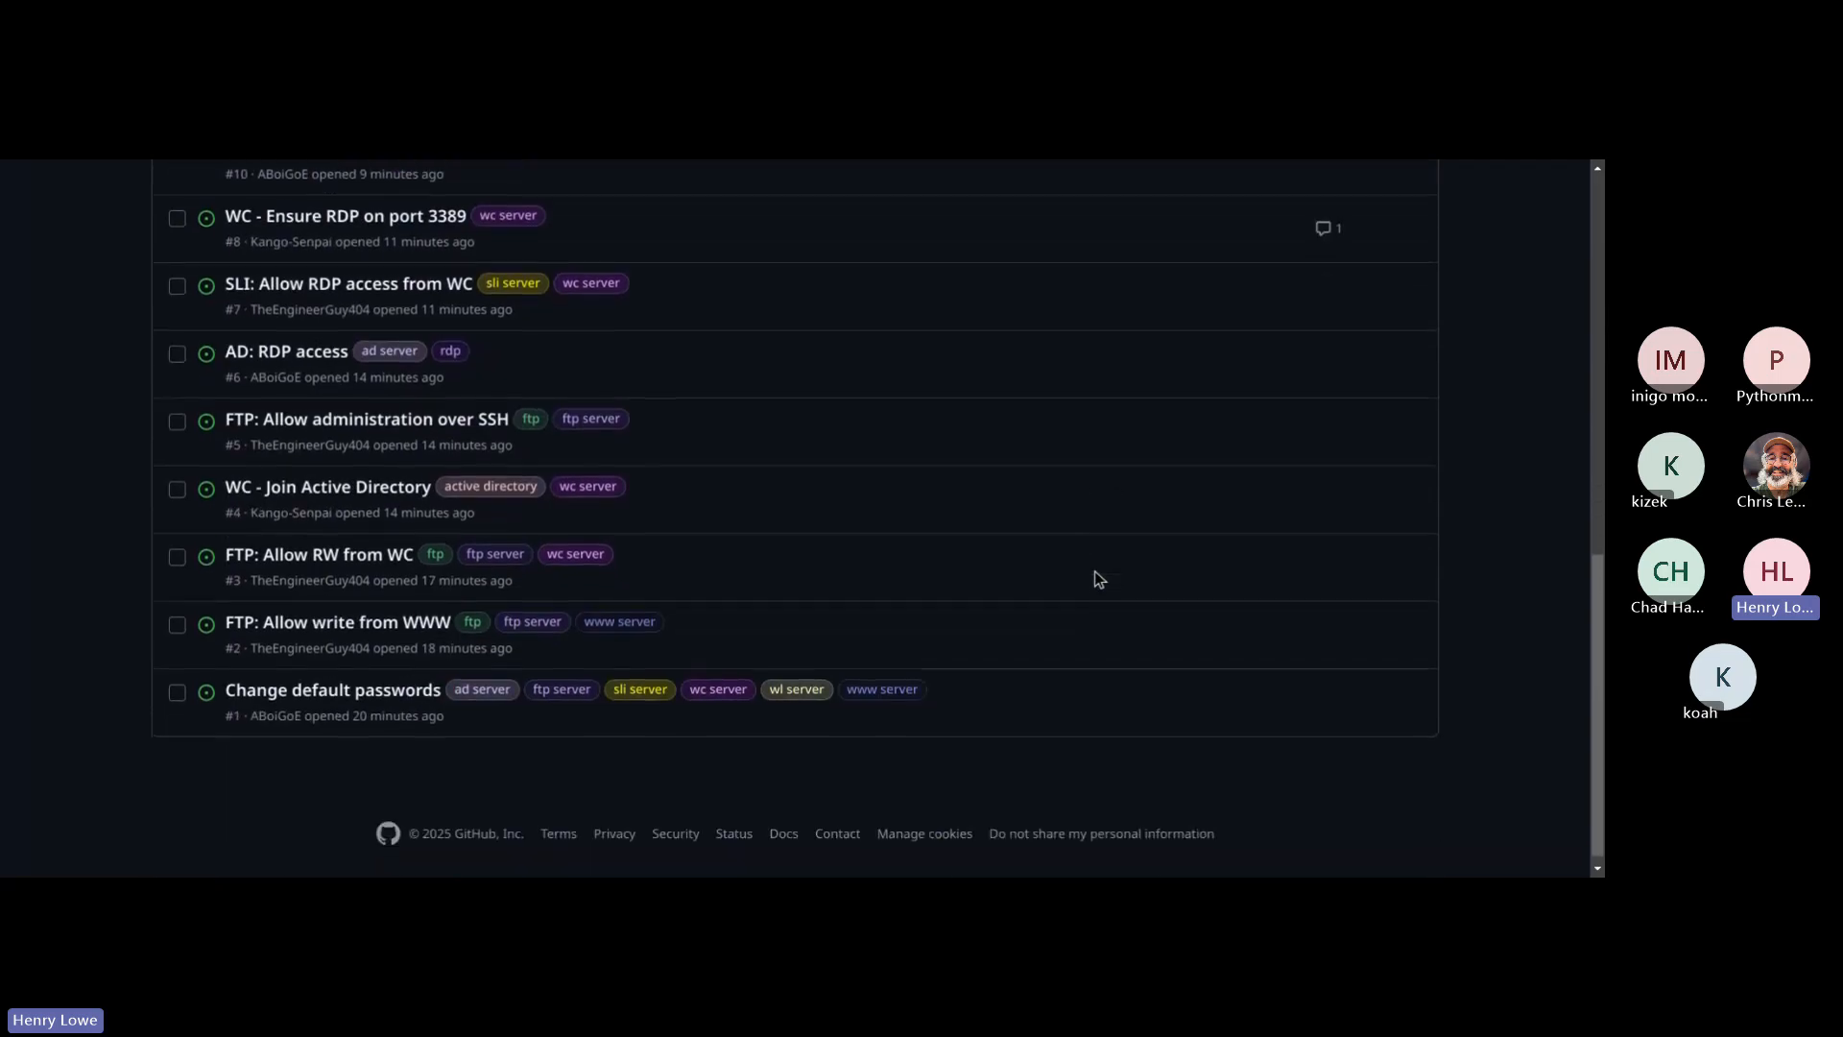
scroll(1096, 572, up, 9)
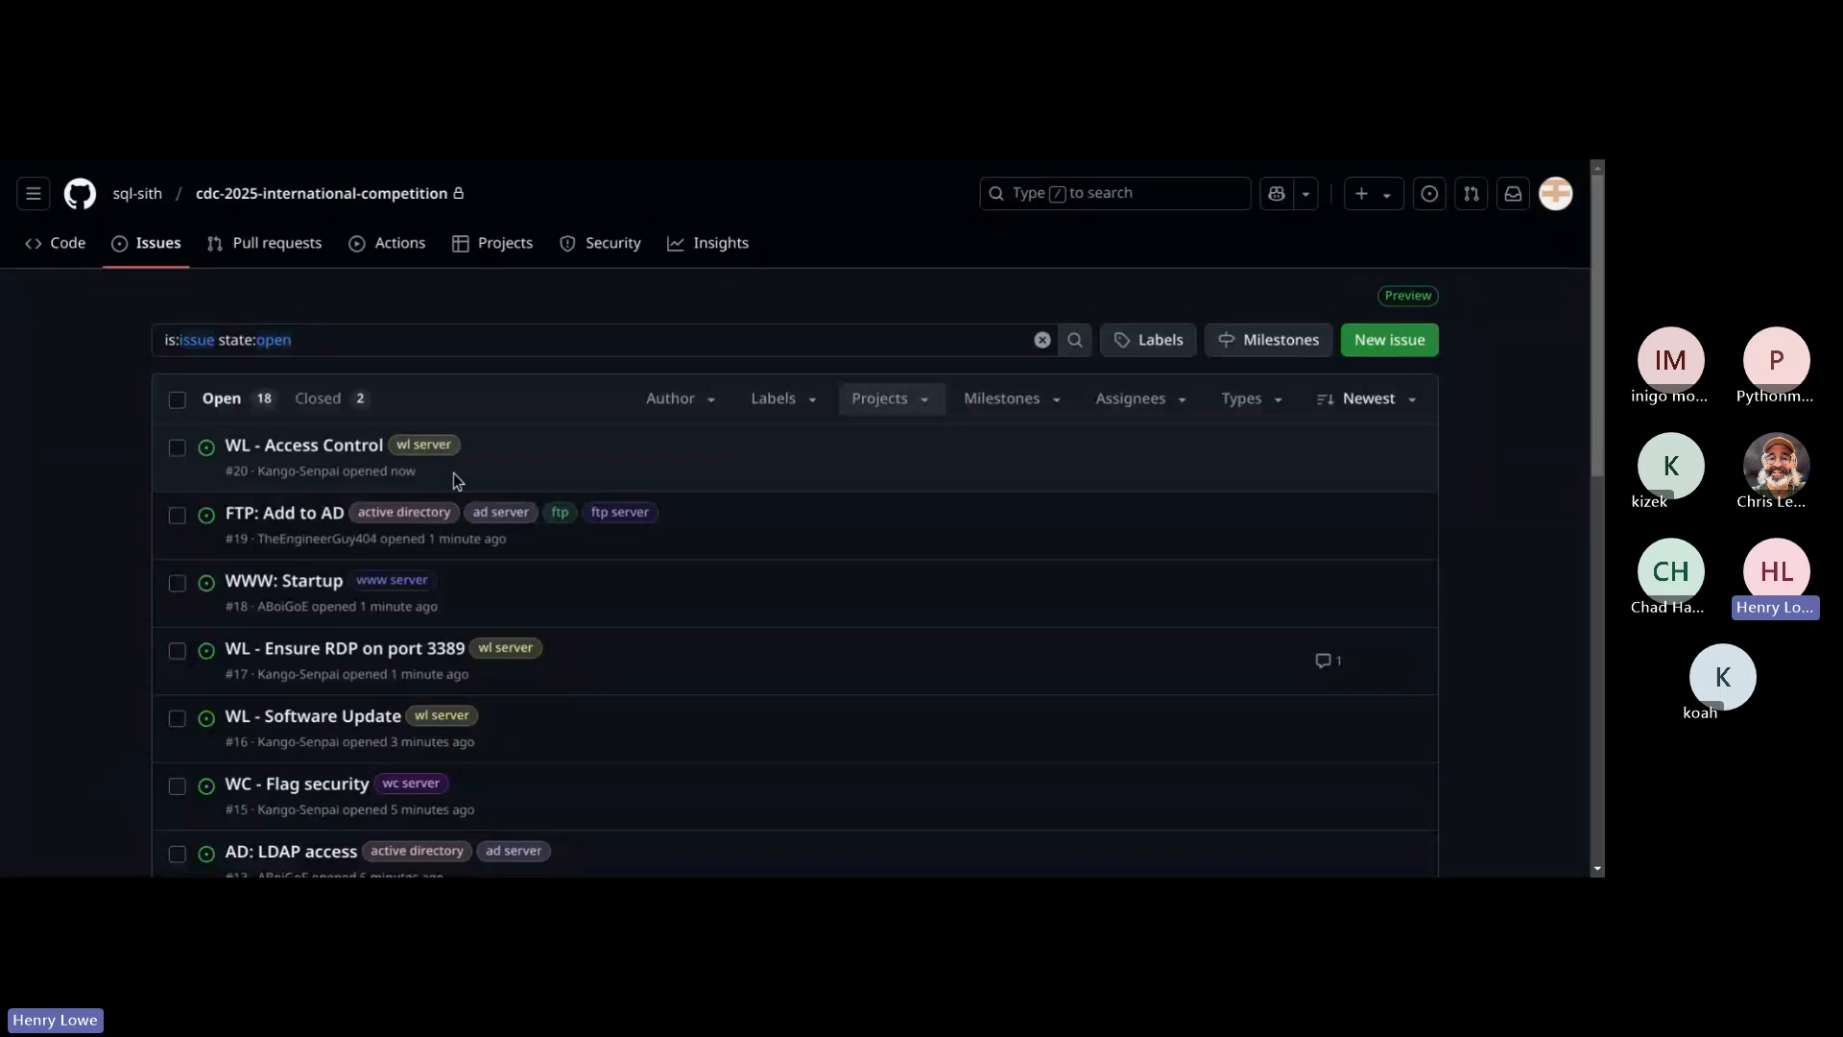
scroll(502, 354, down, 4)
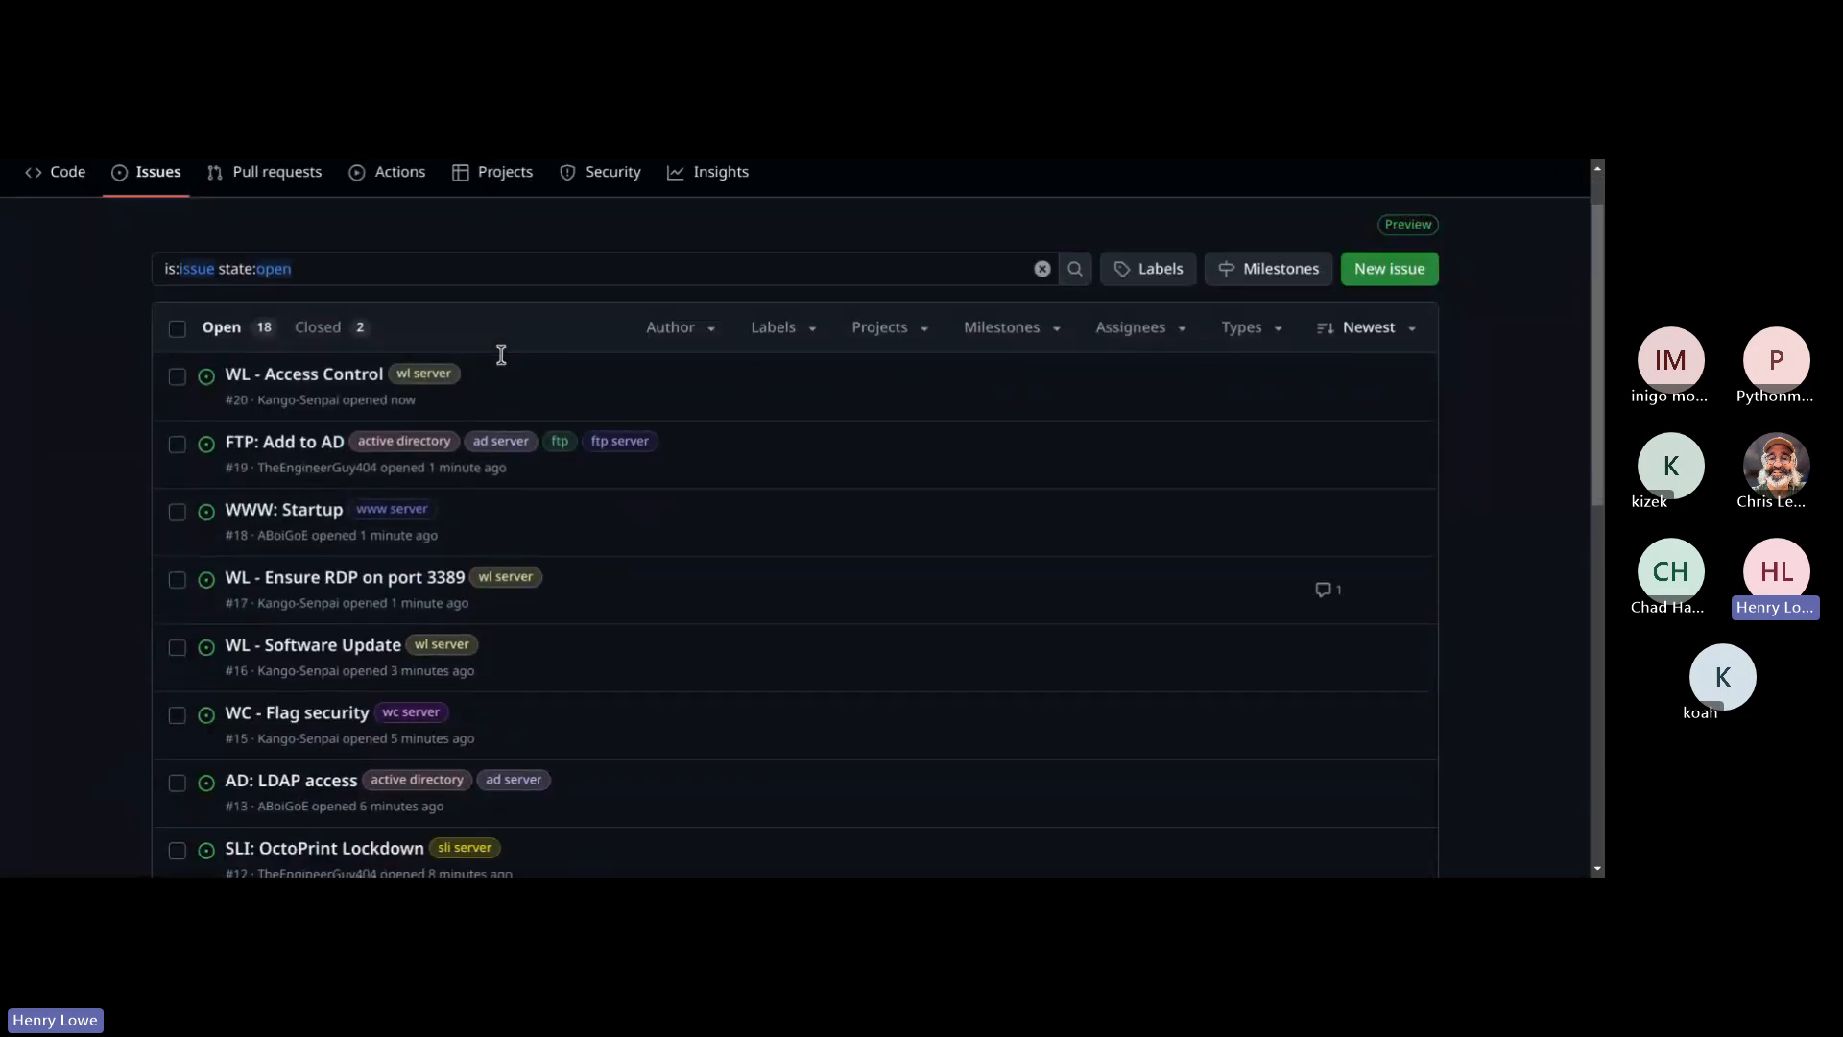
click(288, 481)
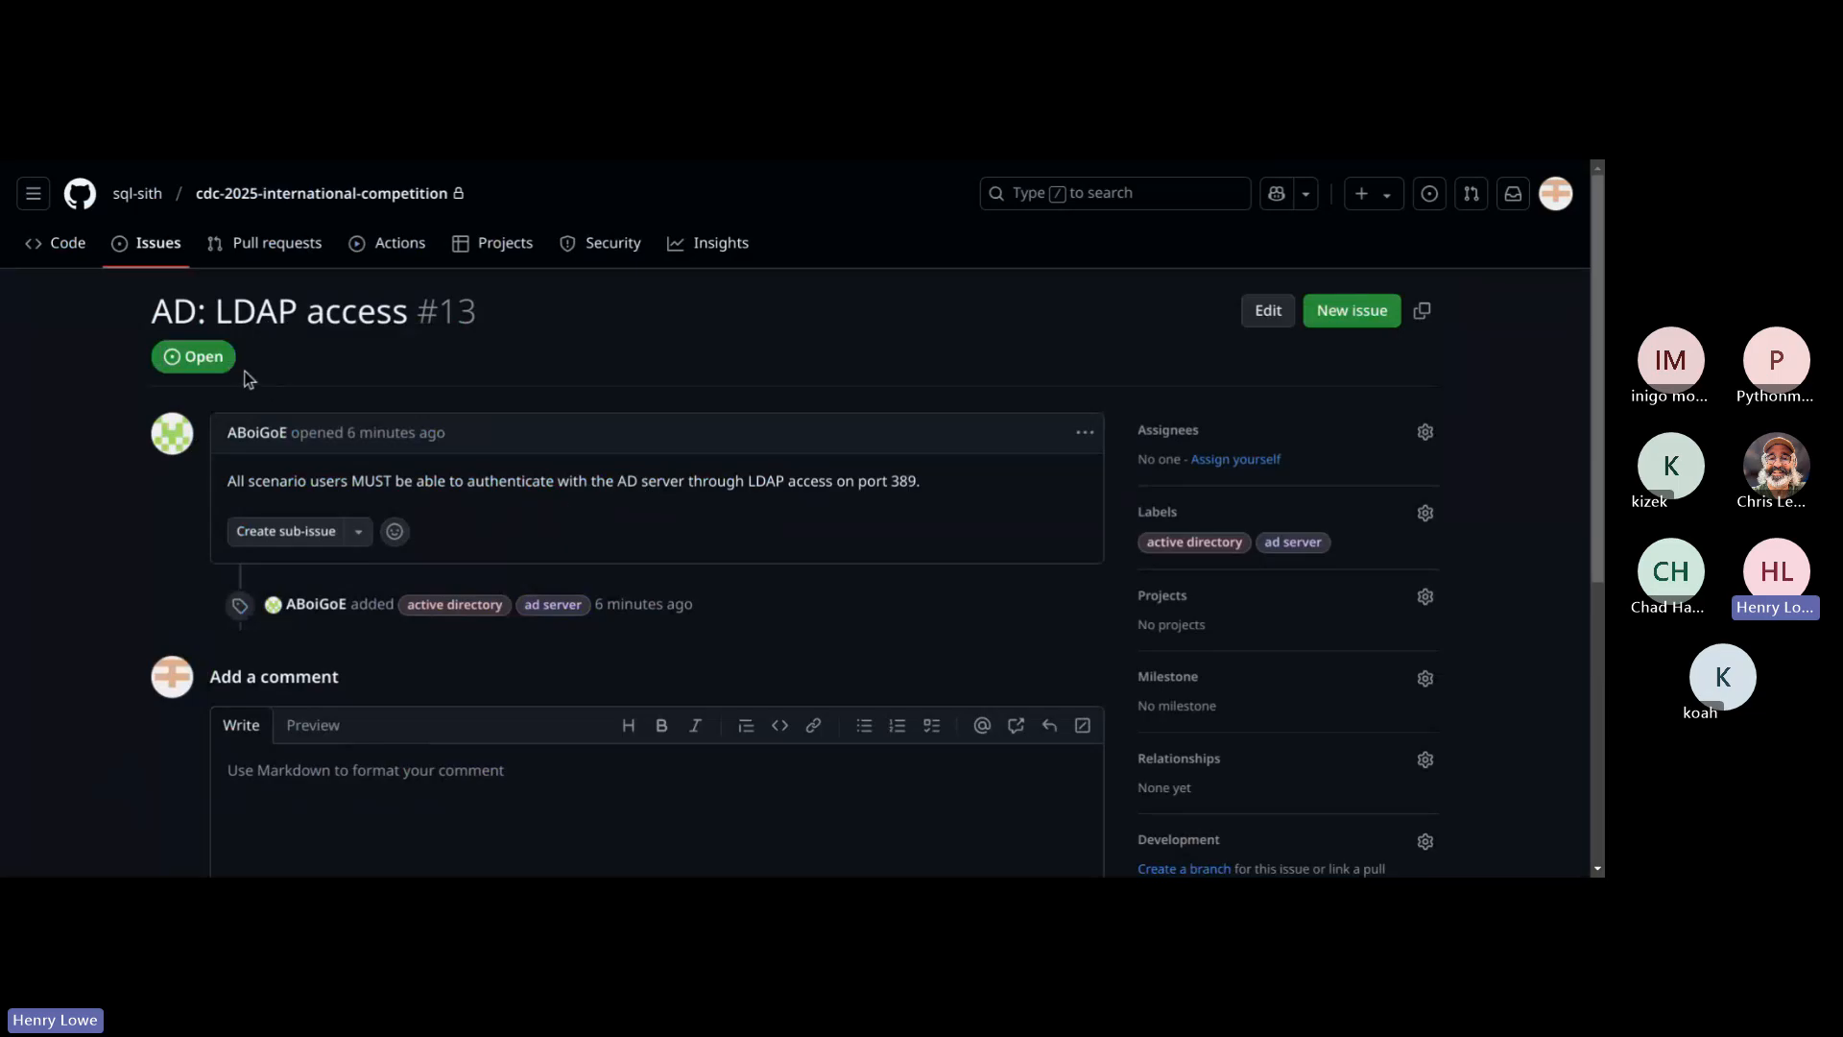
drag(236, 484, 820, 505)
click(552, 487)
click(726, 507)
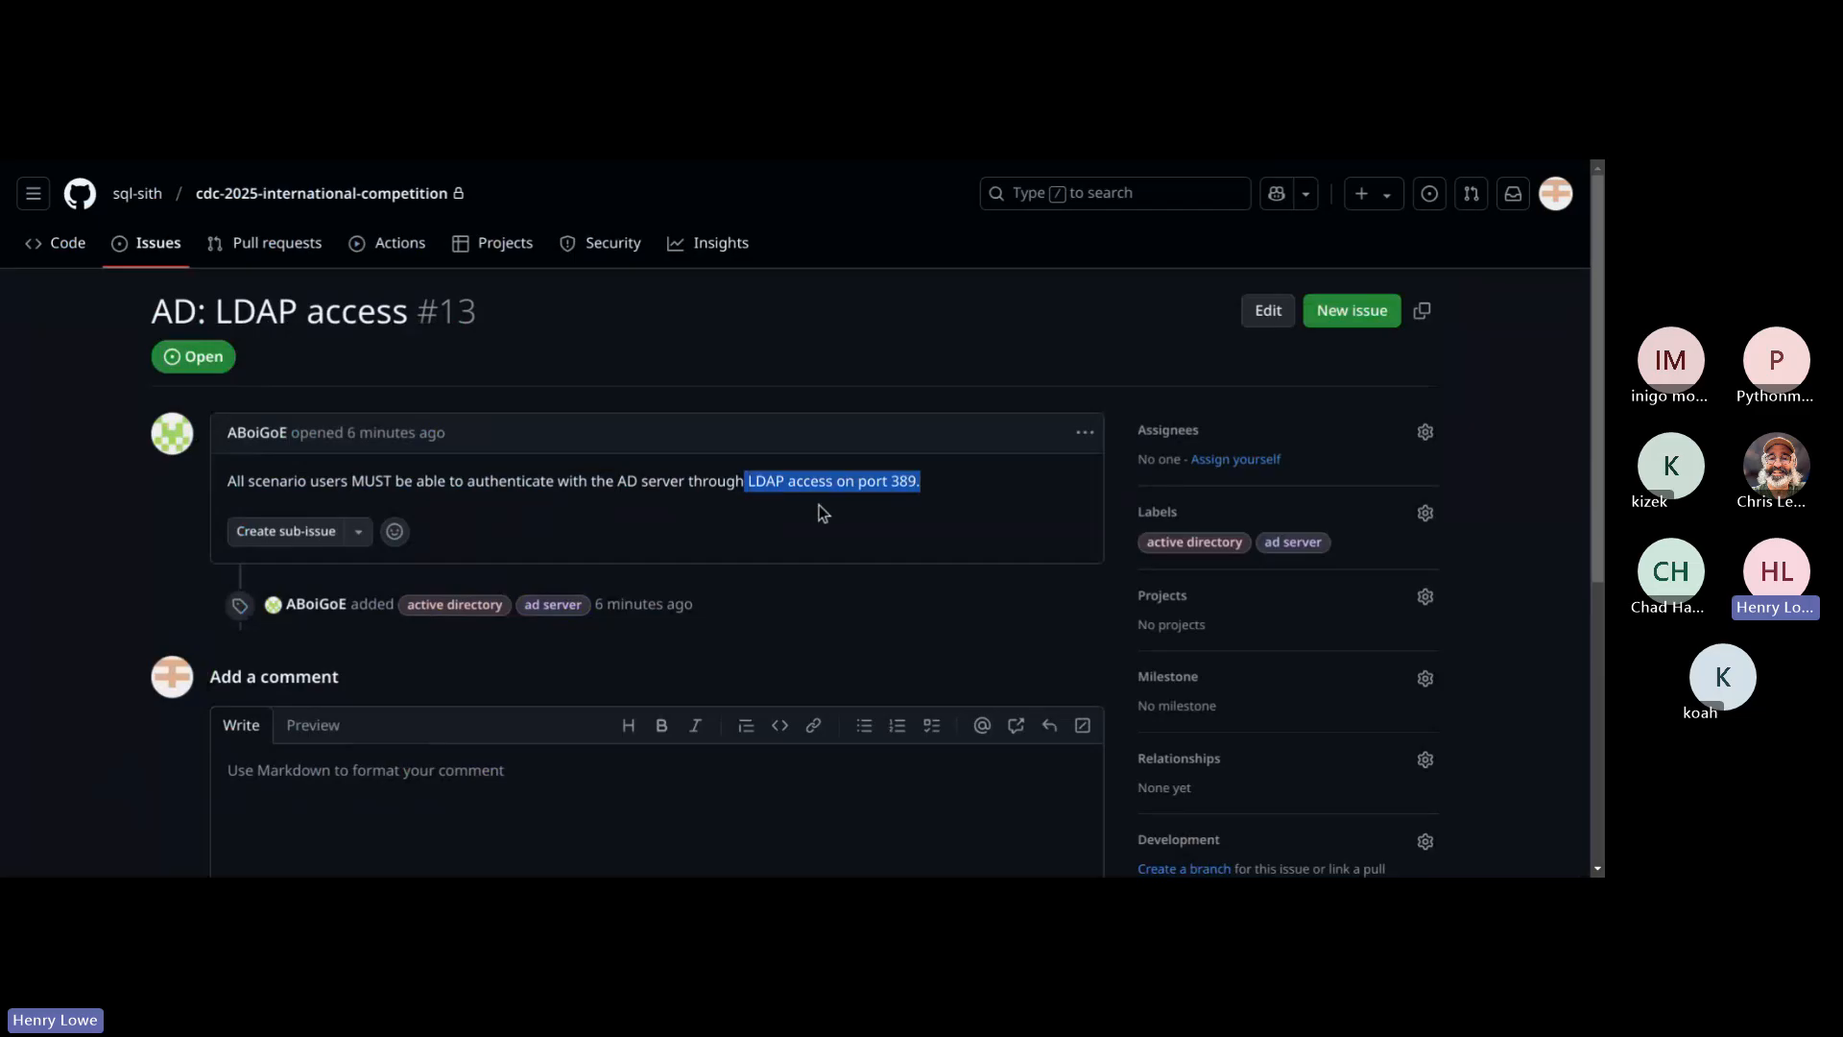
click(868, 511)
scroll(708, 538, down, 4)
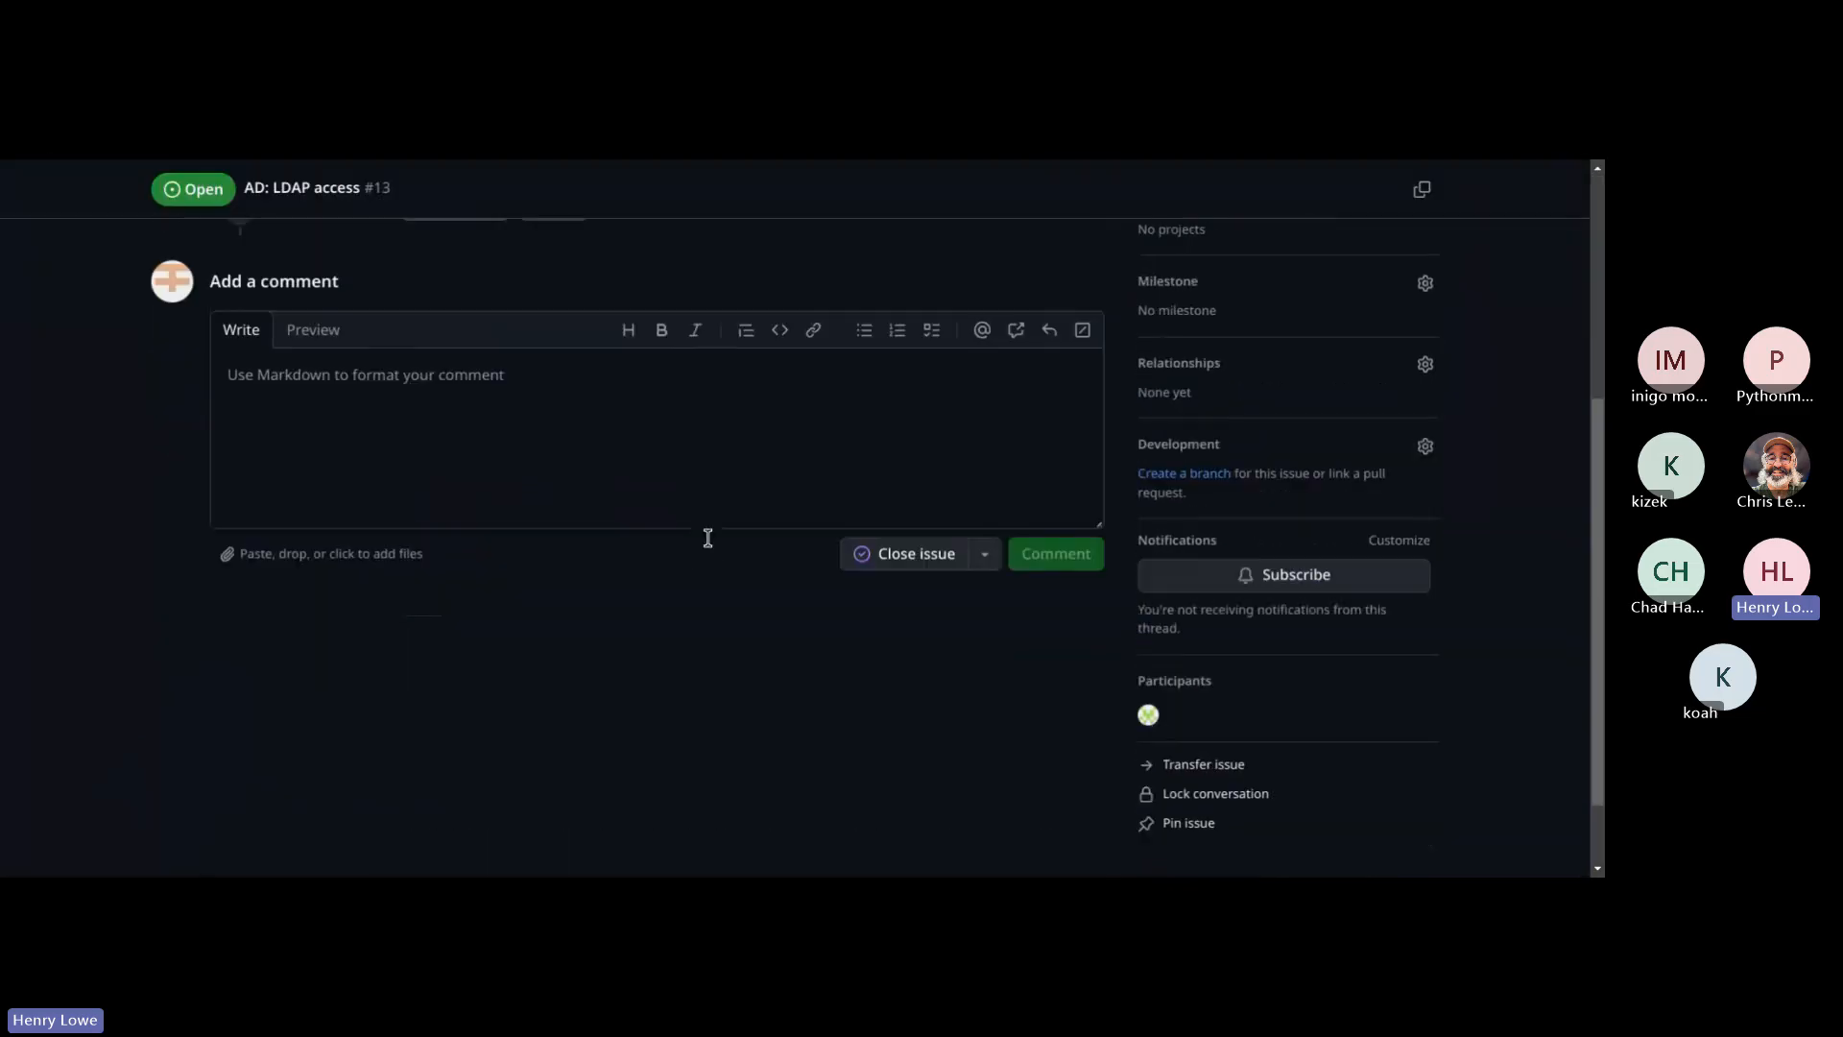
scroll(708, 538, up, 4)
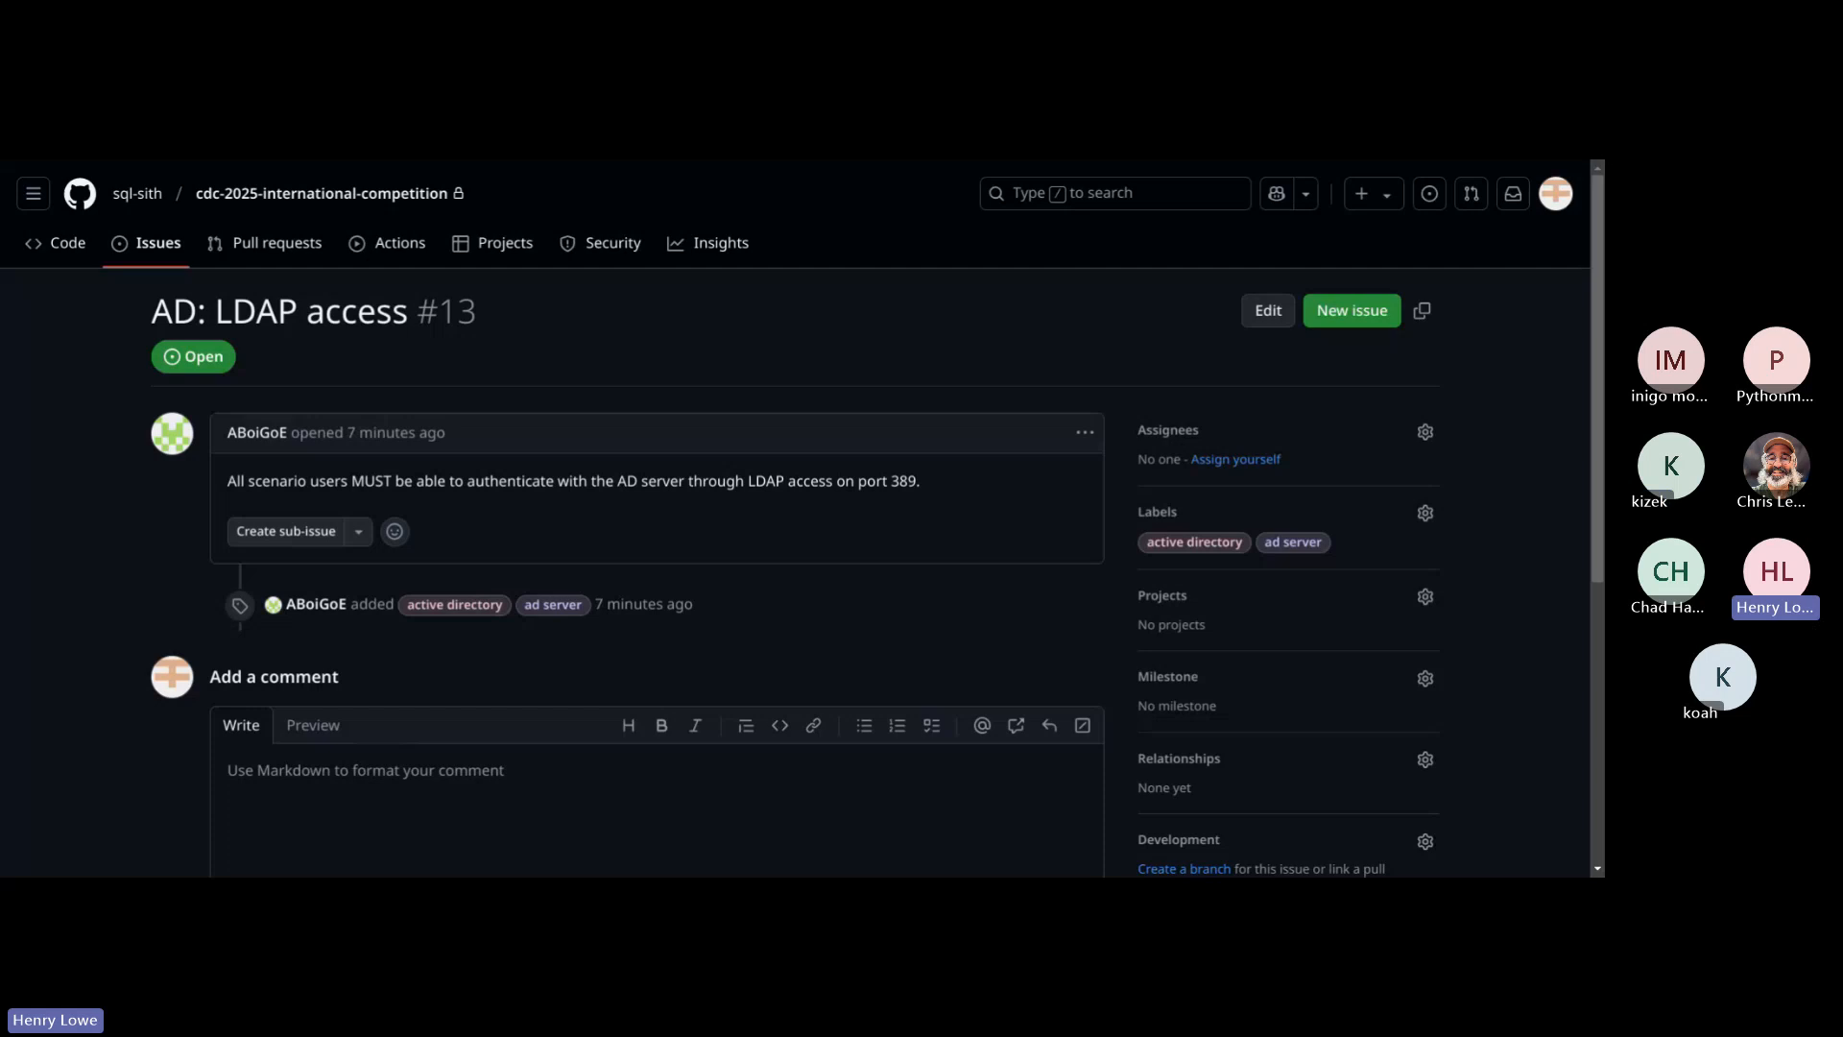
Step: Return to the issue list and filter the open issues by the "wl server" label
click(168, 248)
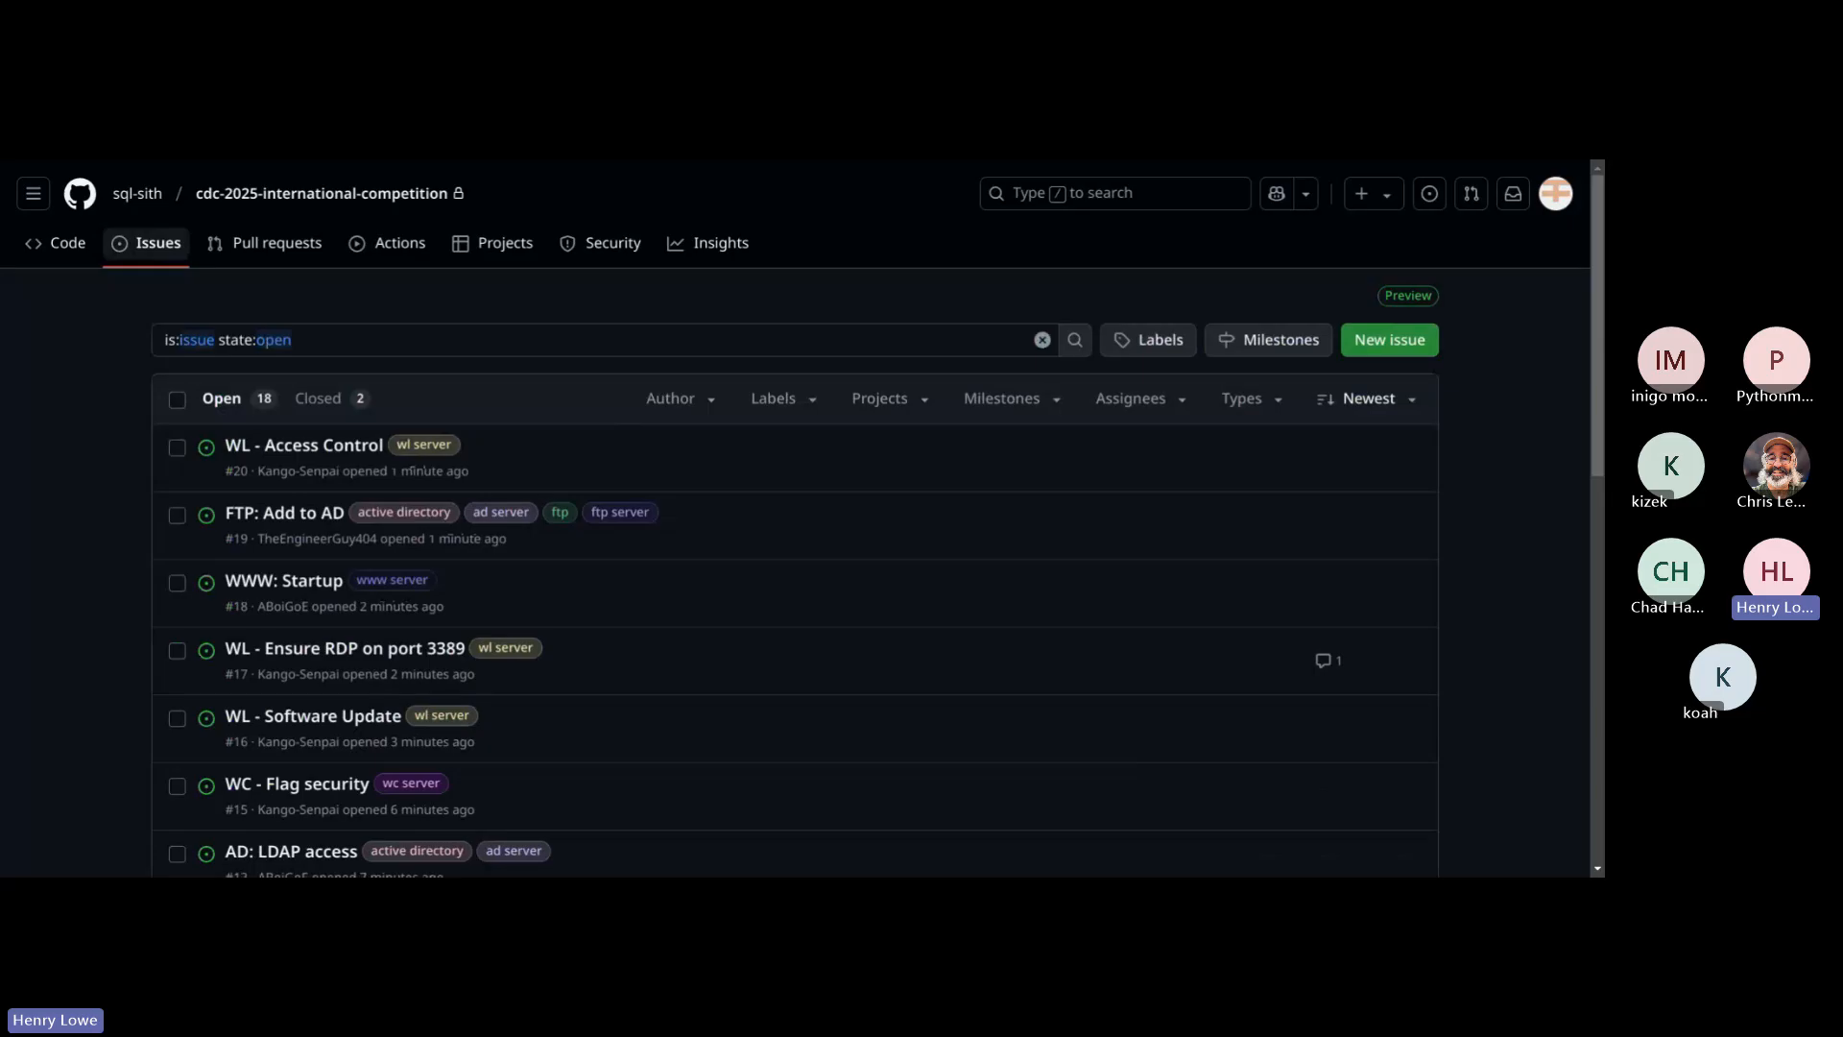
click(776, 400)
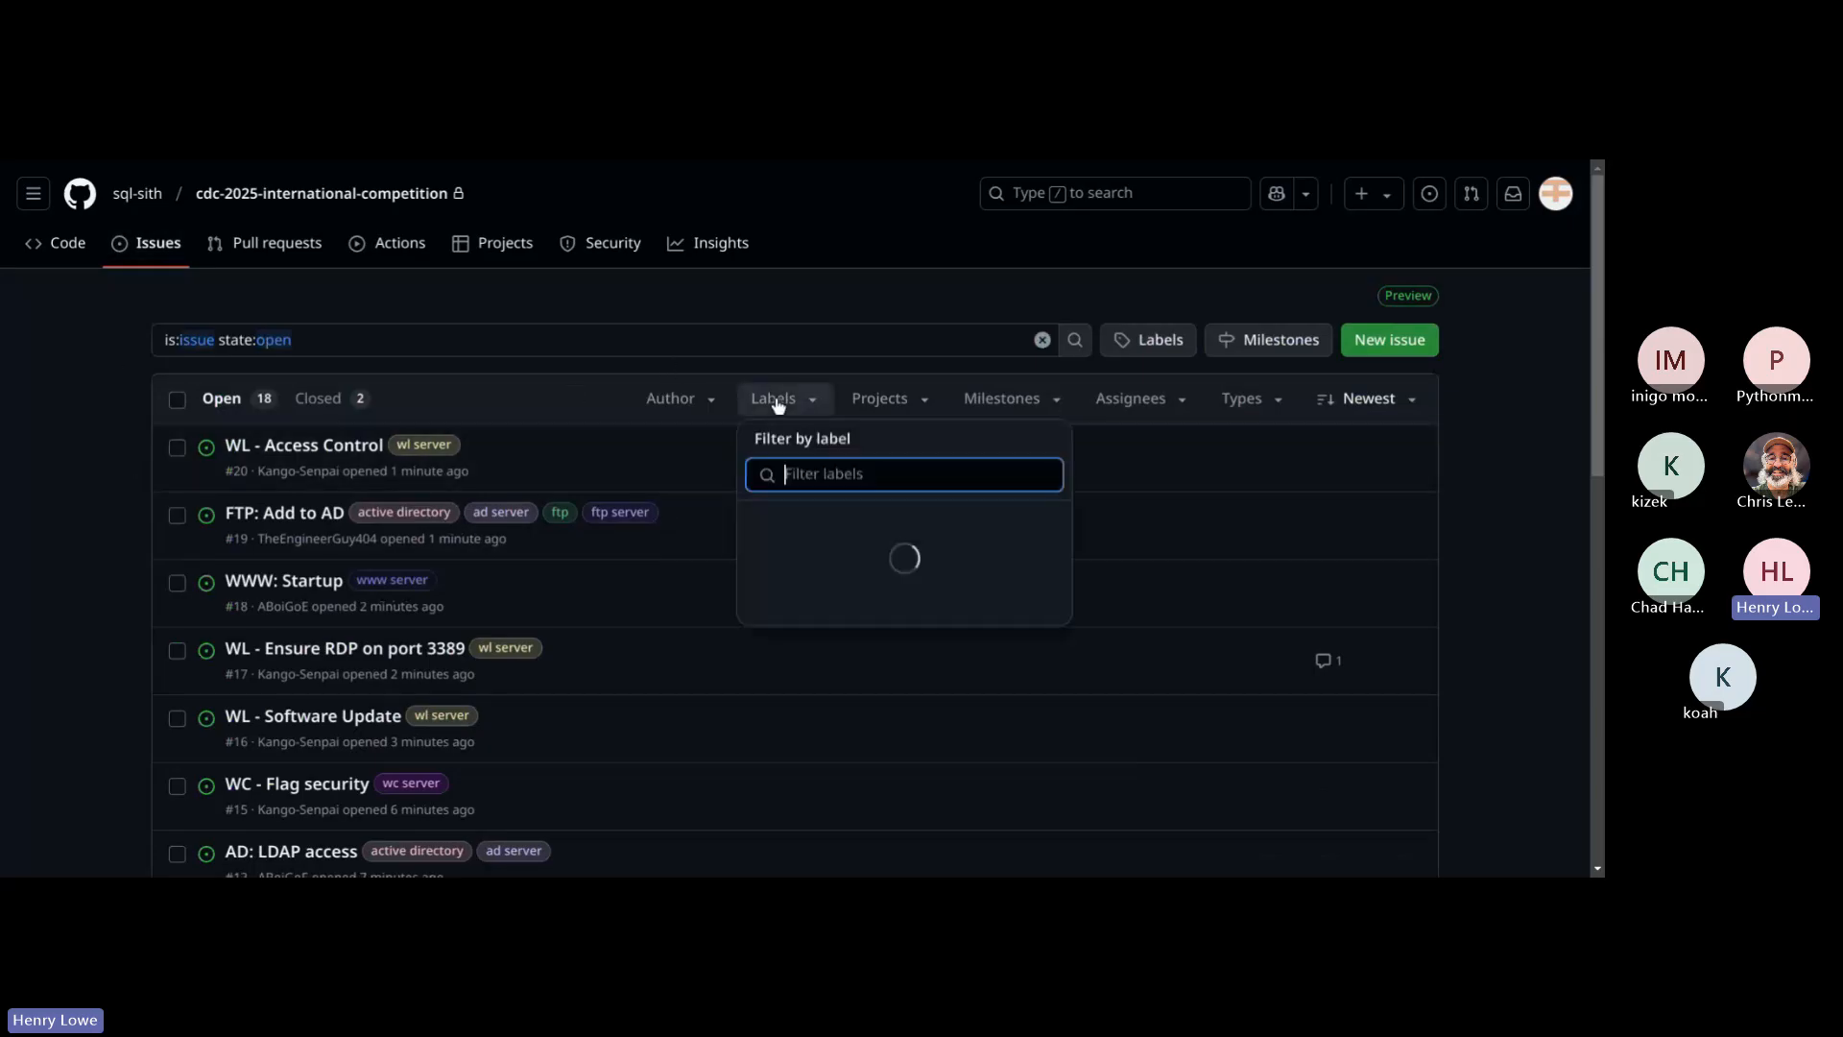
scroll(877, 590, down, 6)
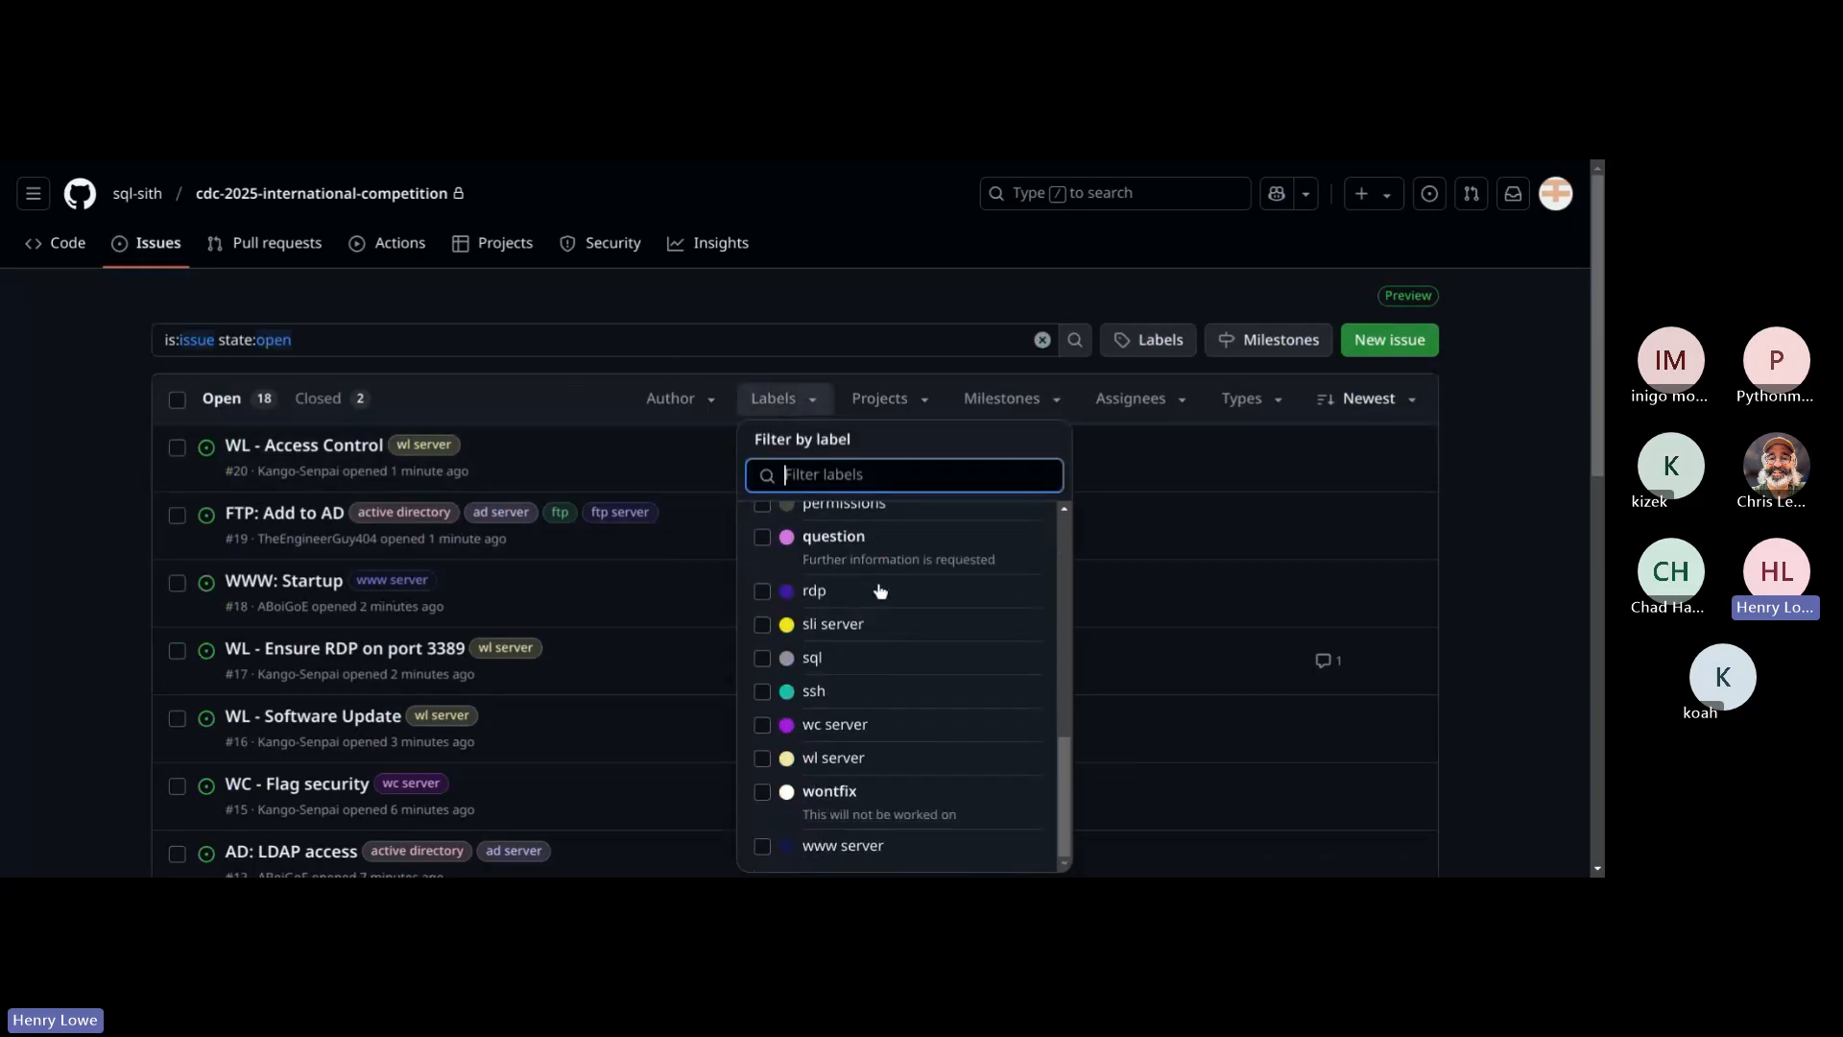
click(812, 761)
click(1490, 559)
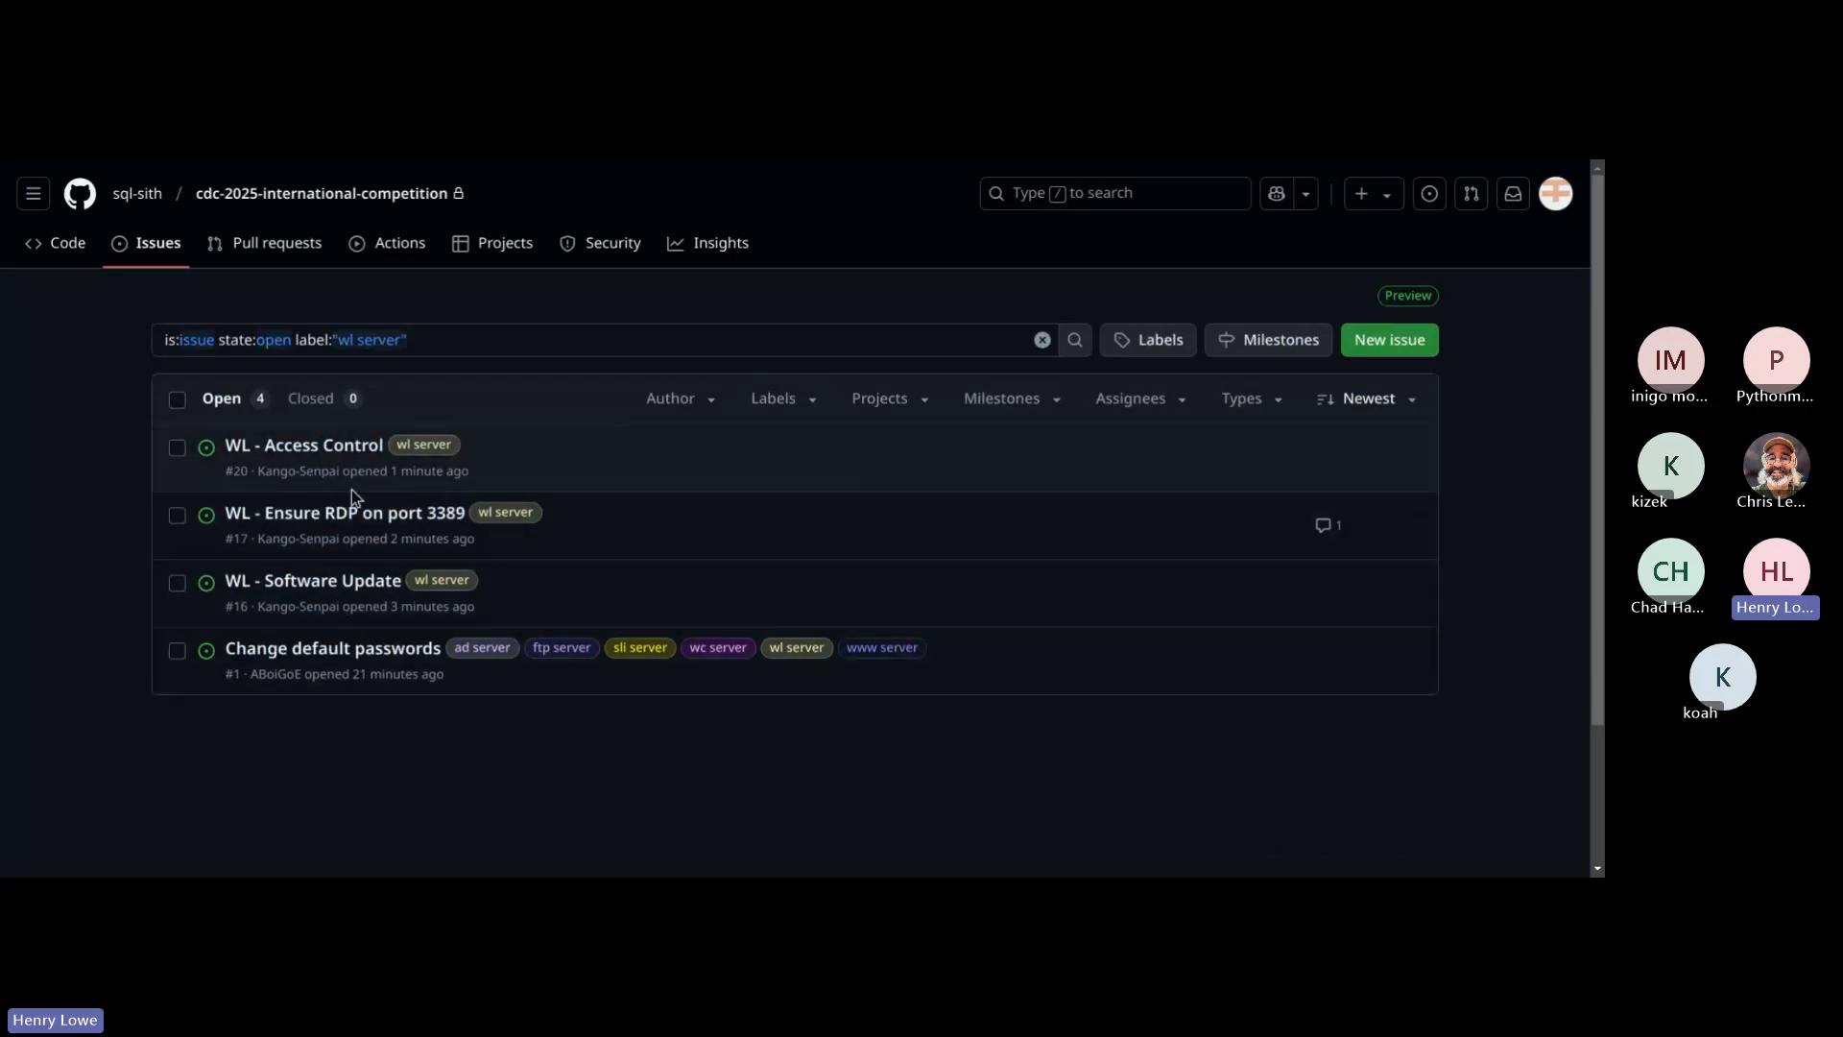
Step: Open the issue "WL - Software Update" from the filtered issue list and start a new comment on it
click(264, 584)
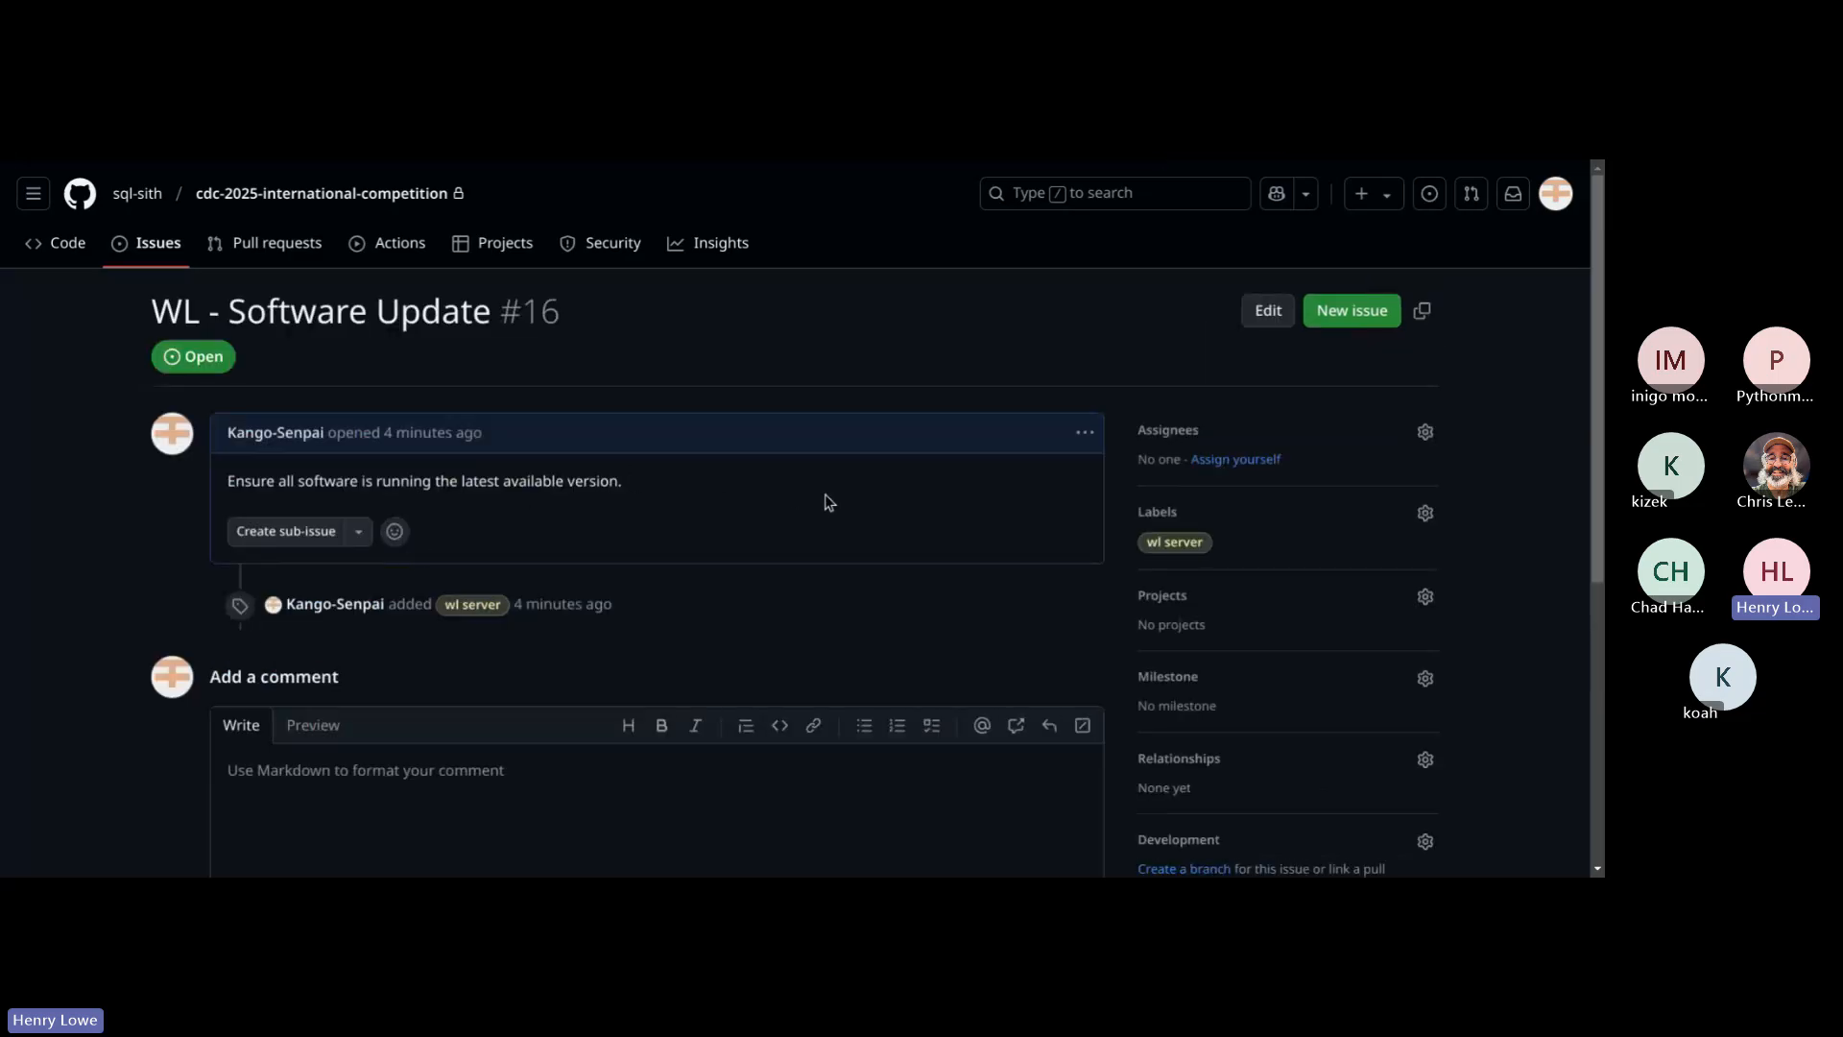
scroll(642, 544, down, 5)
click(582, 314)
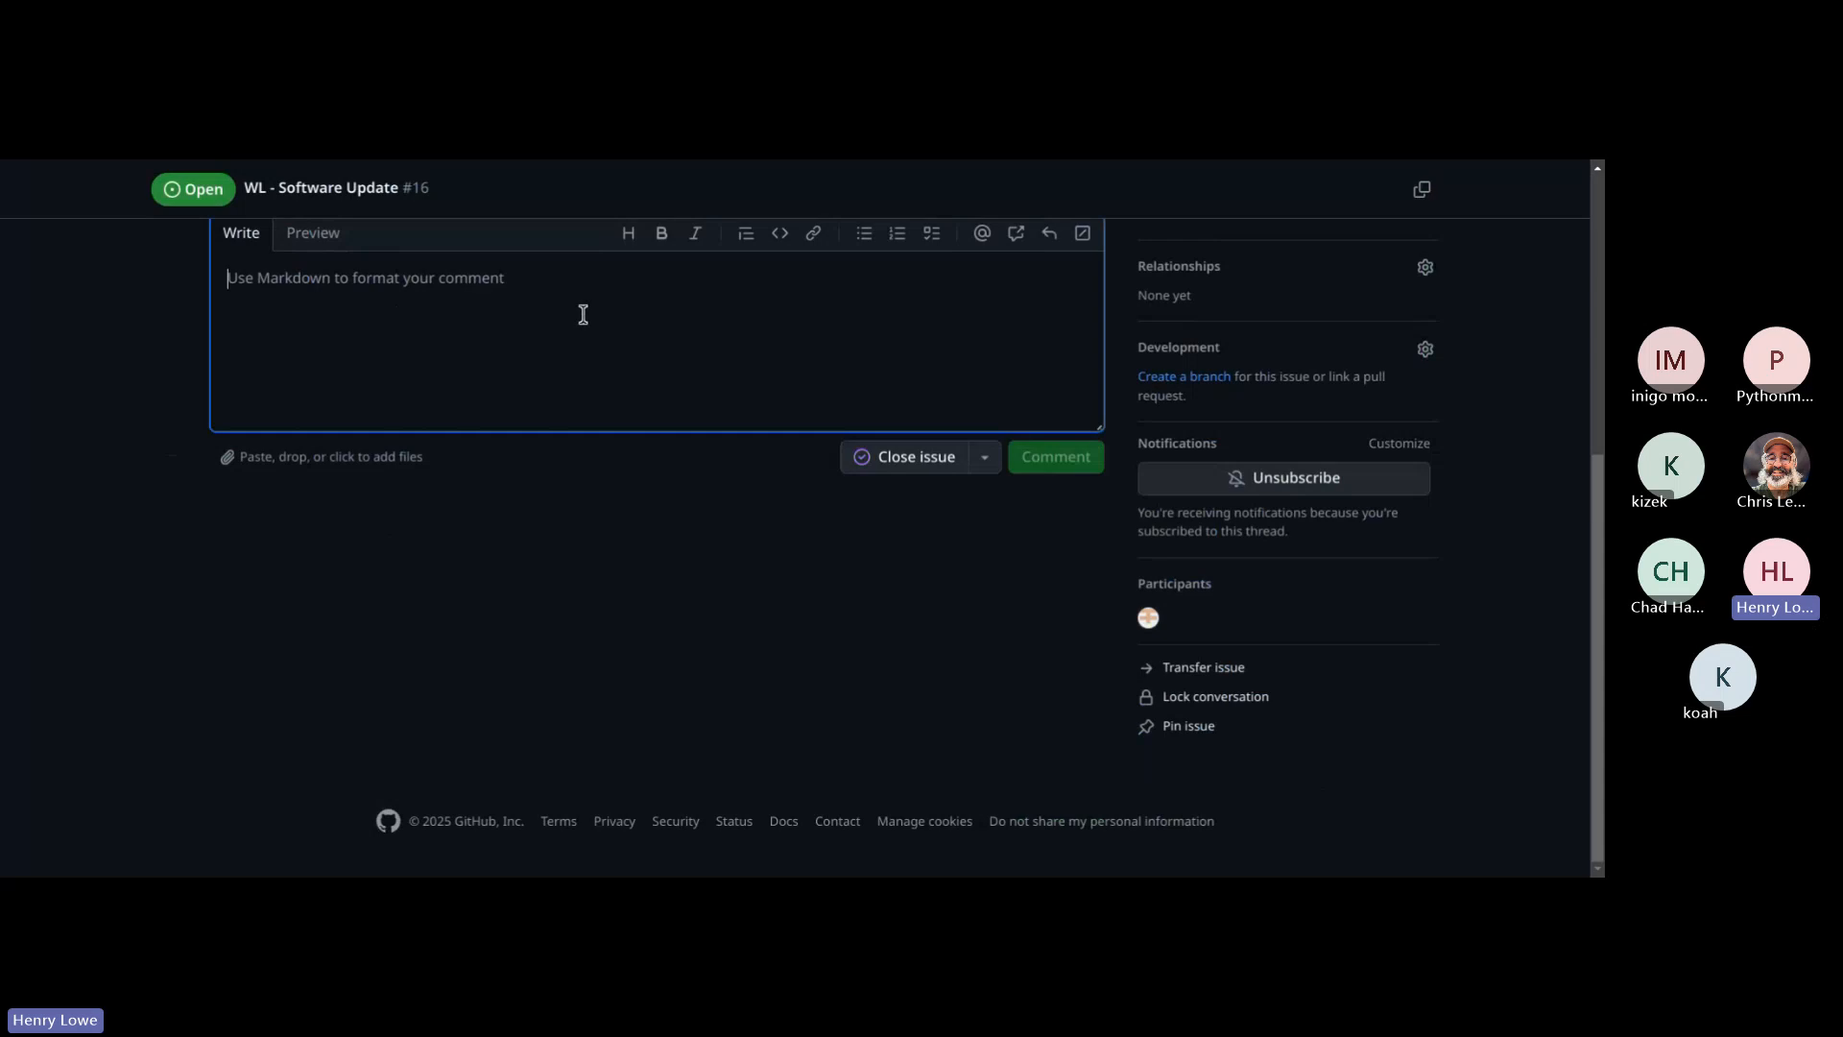
Step: Draft the comment text "I updated Windows to the latest version." on the software update issue
text(I updated)
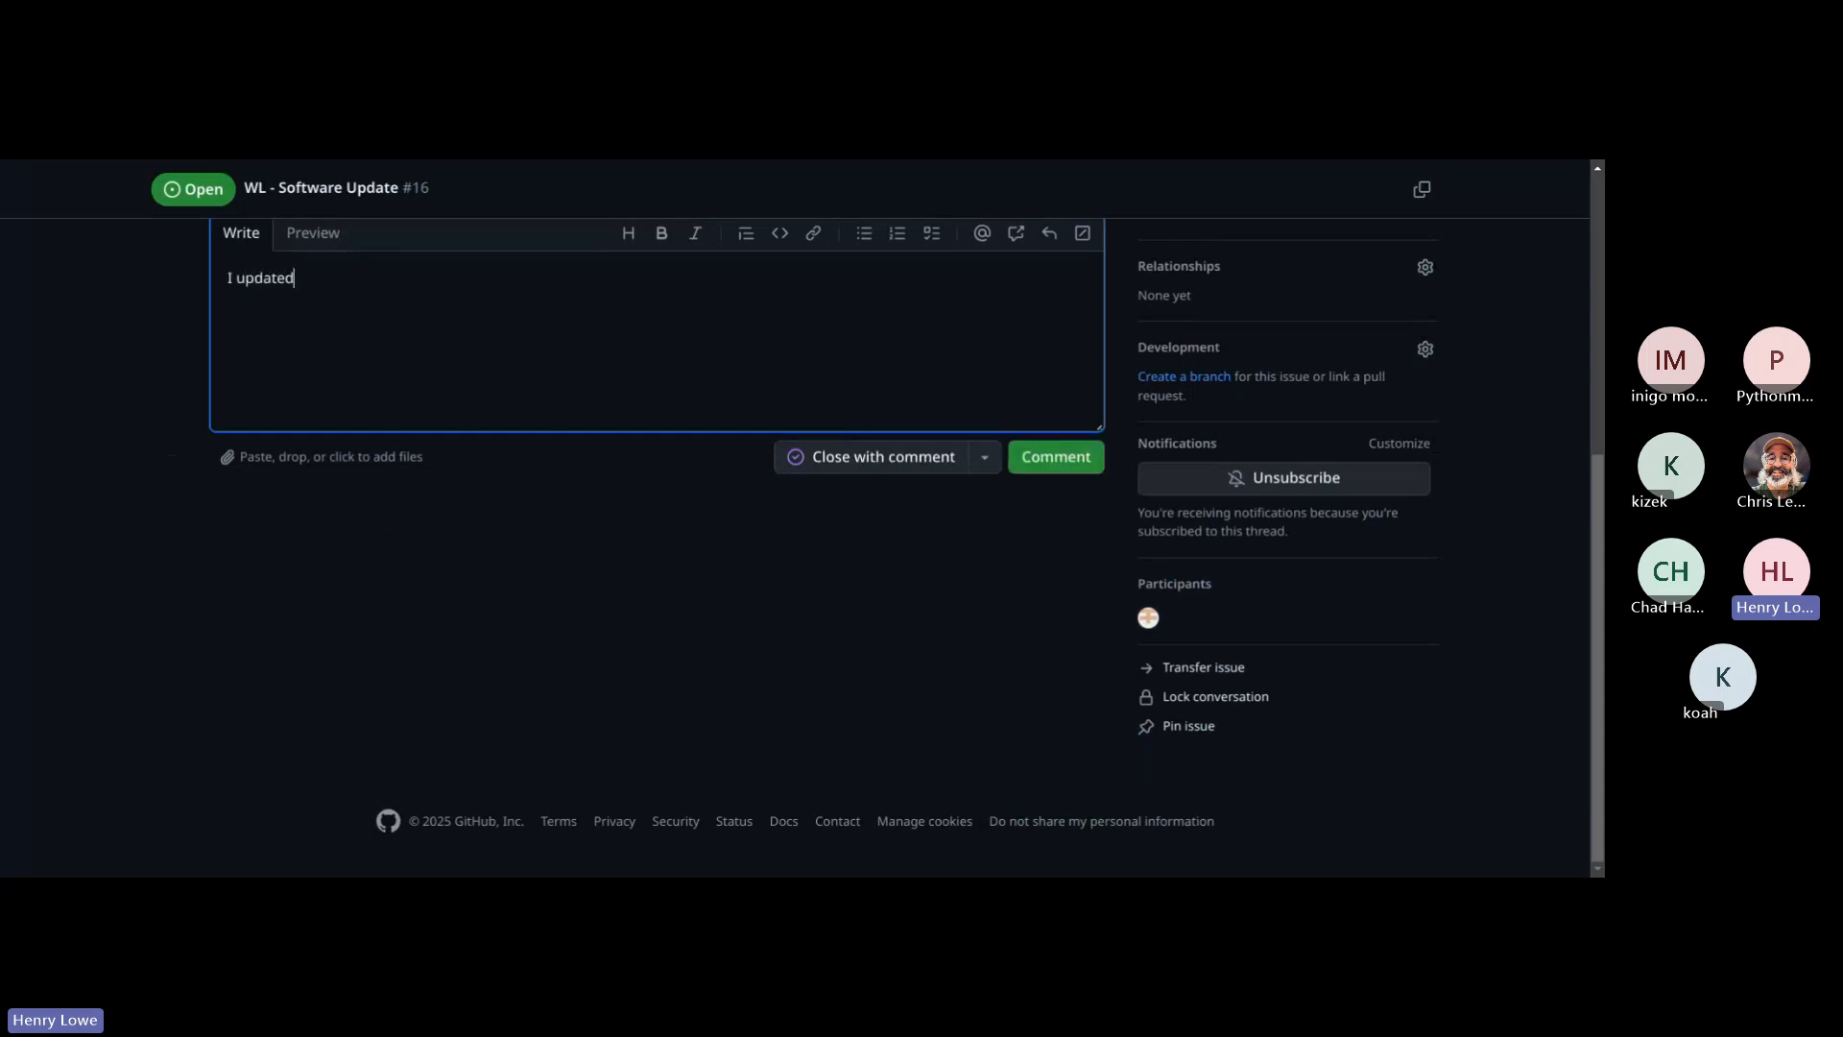
text( the software to the)
key(ctrl+a)
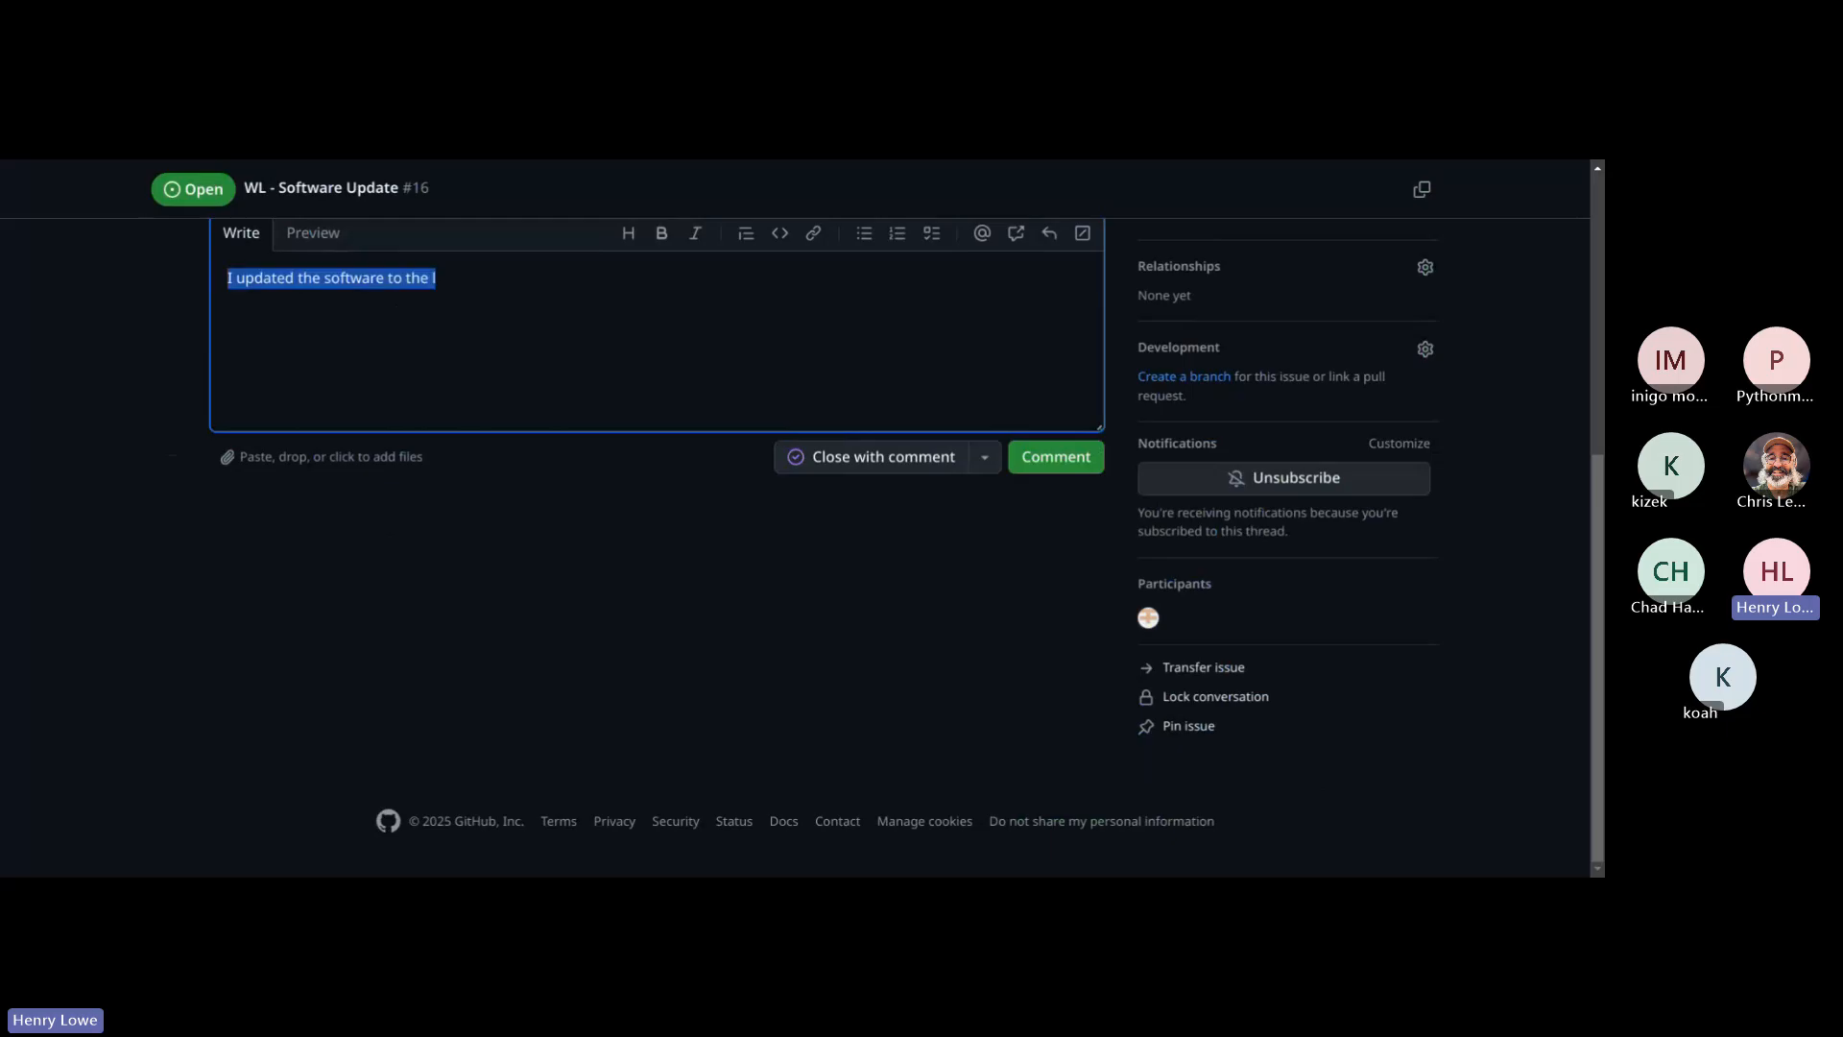
text(I updated )
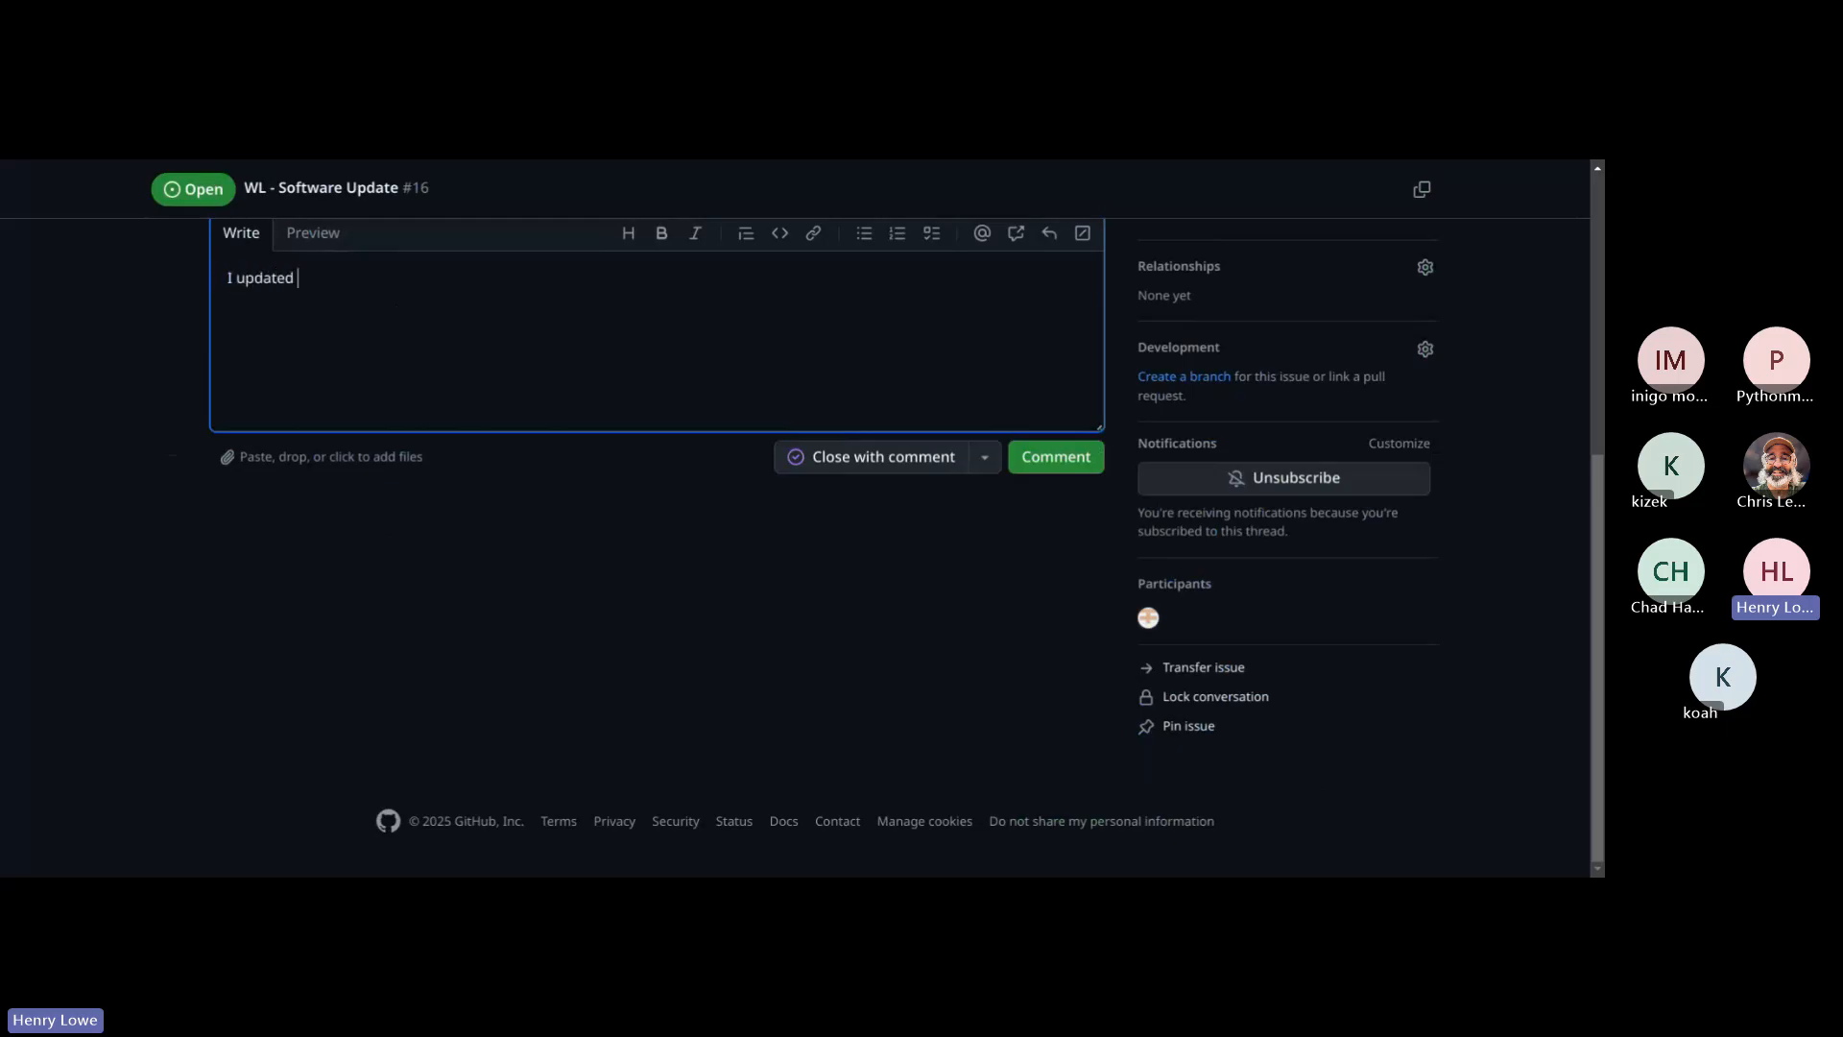
text(Windows)
key(BackSpace)
key(BackSpace)
key(BackSpace)
text(ows toth e)
key(BackSpace)
key(BackSpace)
key(BackSpace)
key(BackSpace)
text(the latest version.)
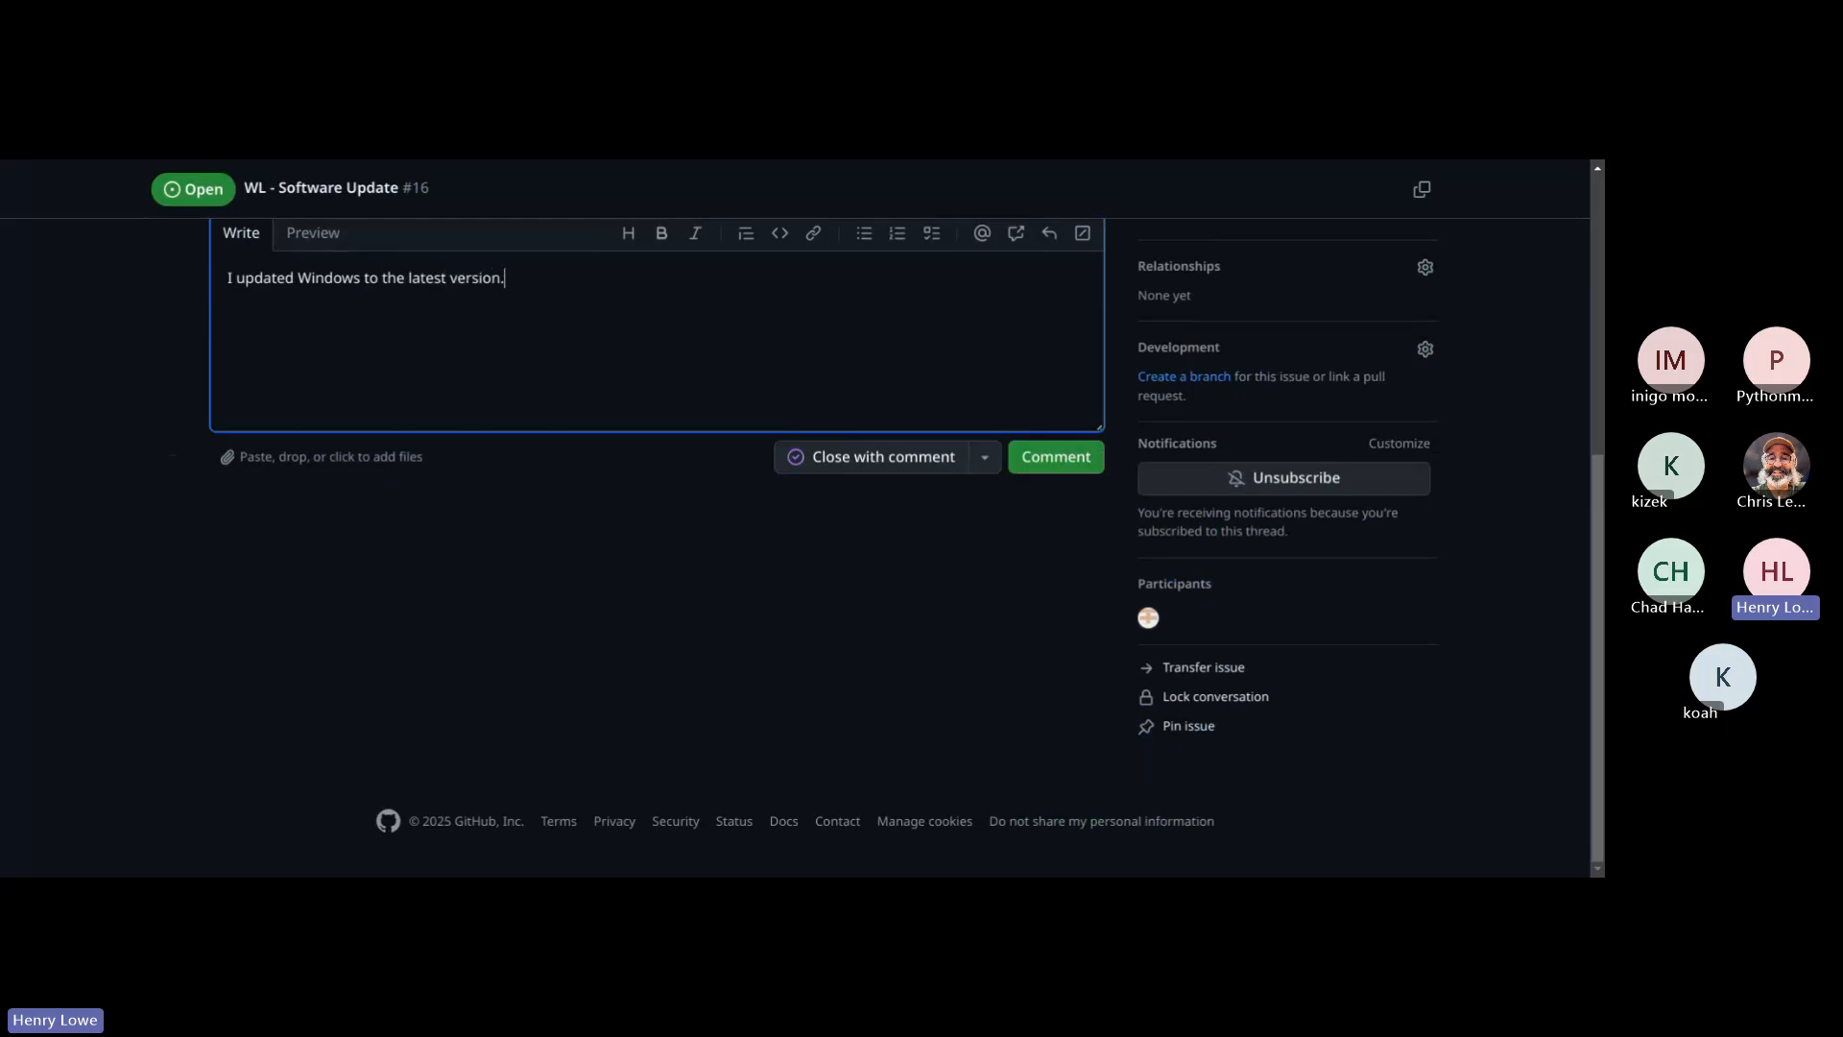
text( Everything lese wa)
Step: Extend the comment draft with the sentence "Everything else was up to date upon inspection." and check the options for closing the issue
key(BackSpace)
key(BackSpace)
key(BackSpace)
key(BackSpace)
key(BackSpace)
key(BackSpace)
key(BackSpace)
text(else was up to date )
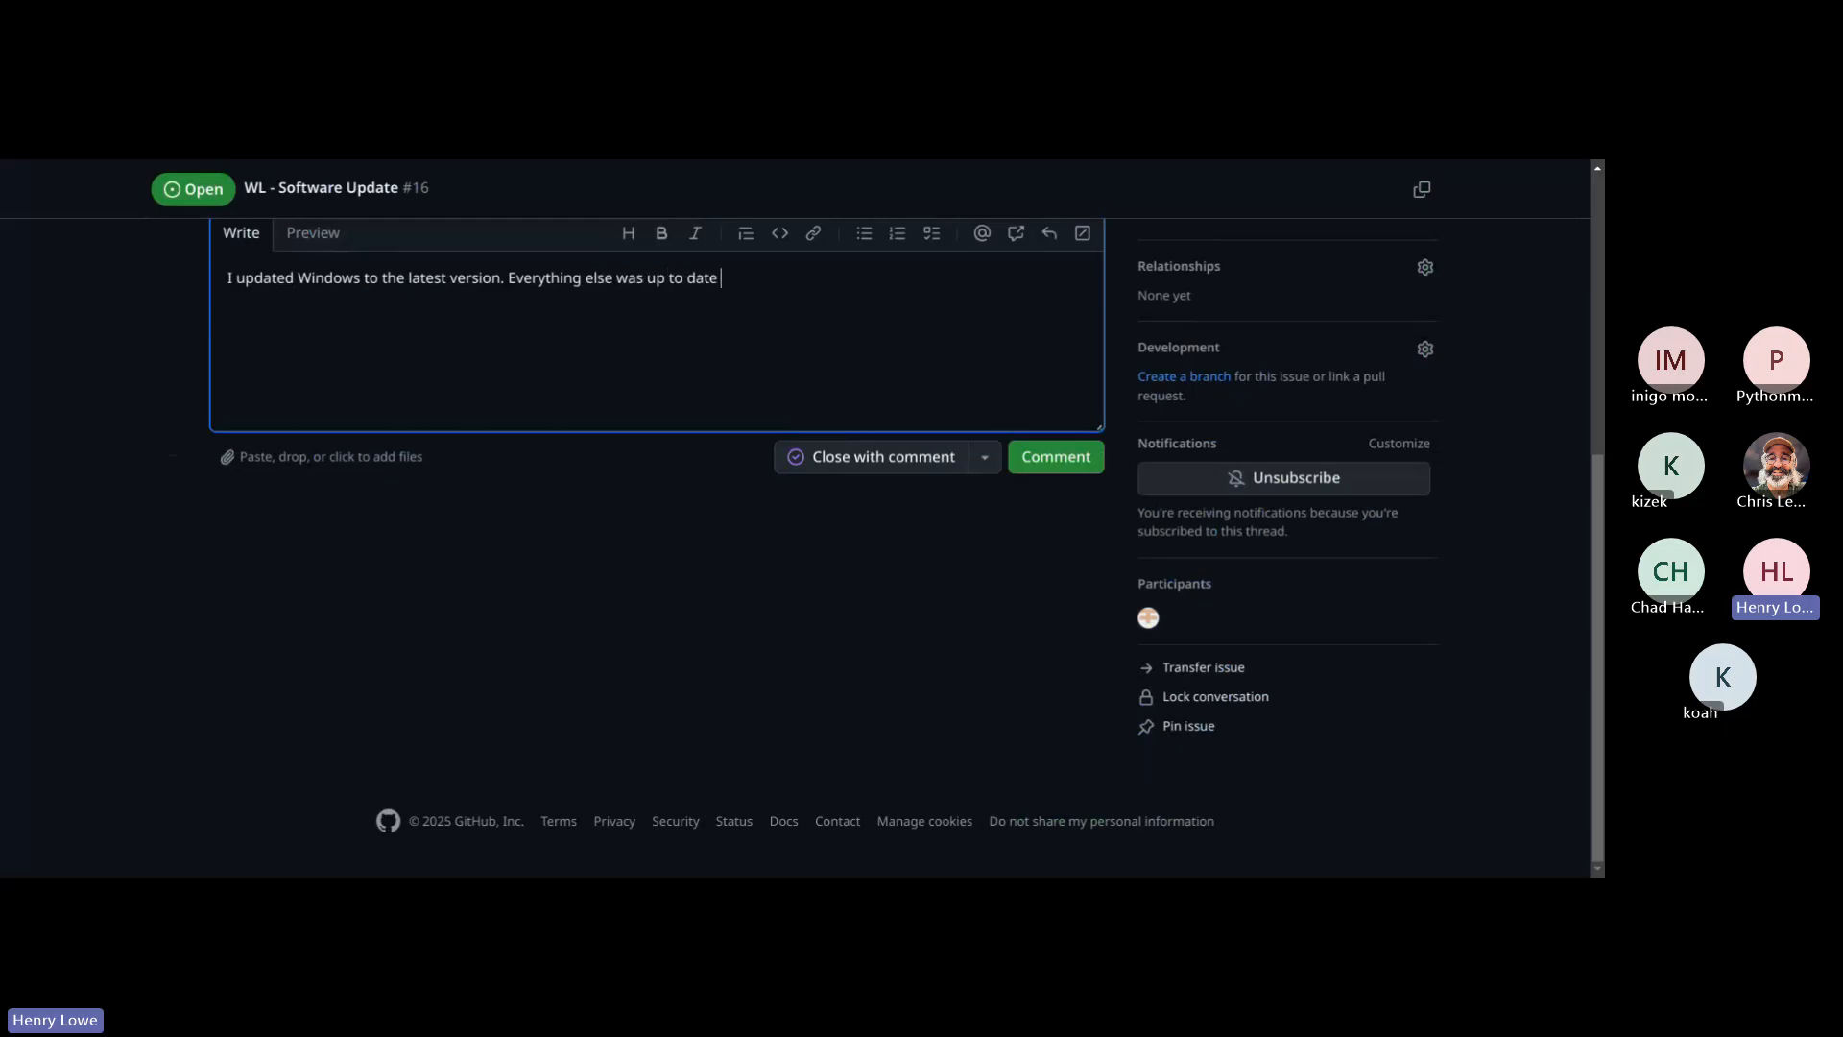
text(upon inspectinos)
key(BackSpace)
key(BackSpace)
key(BackSpace)
text(ion.)
click(989, 455)
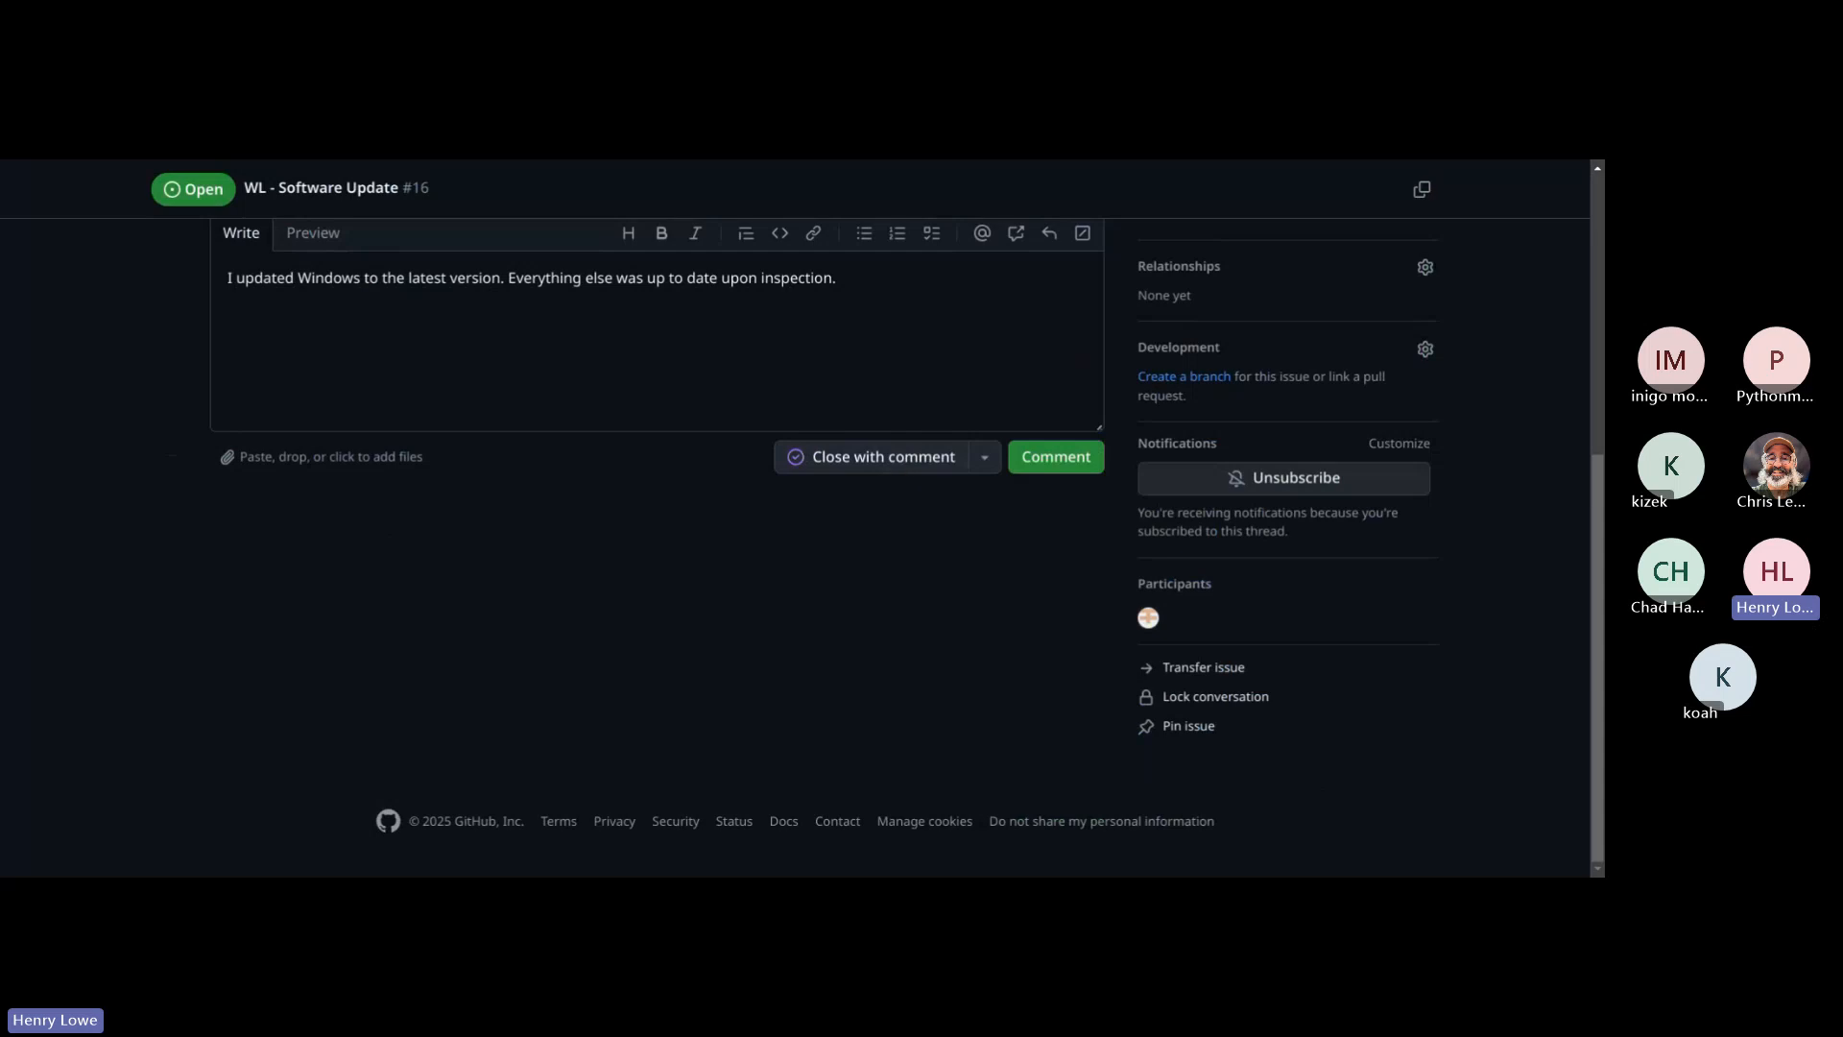
Step: Delete the whole unposted comment draft and return to the issue's description
click(901, 288)
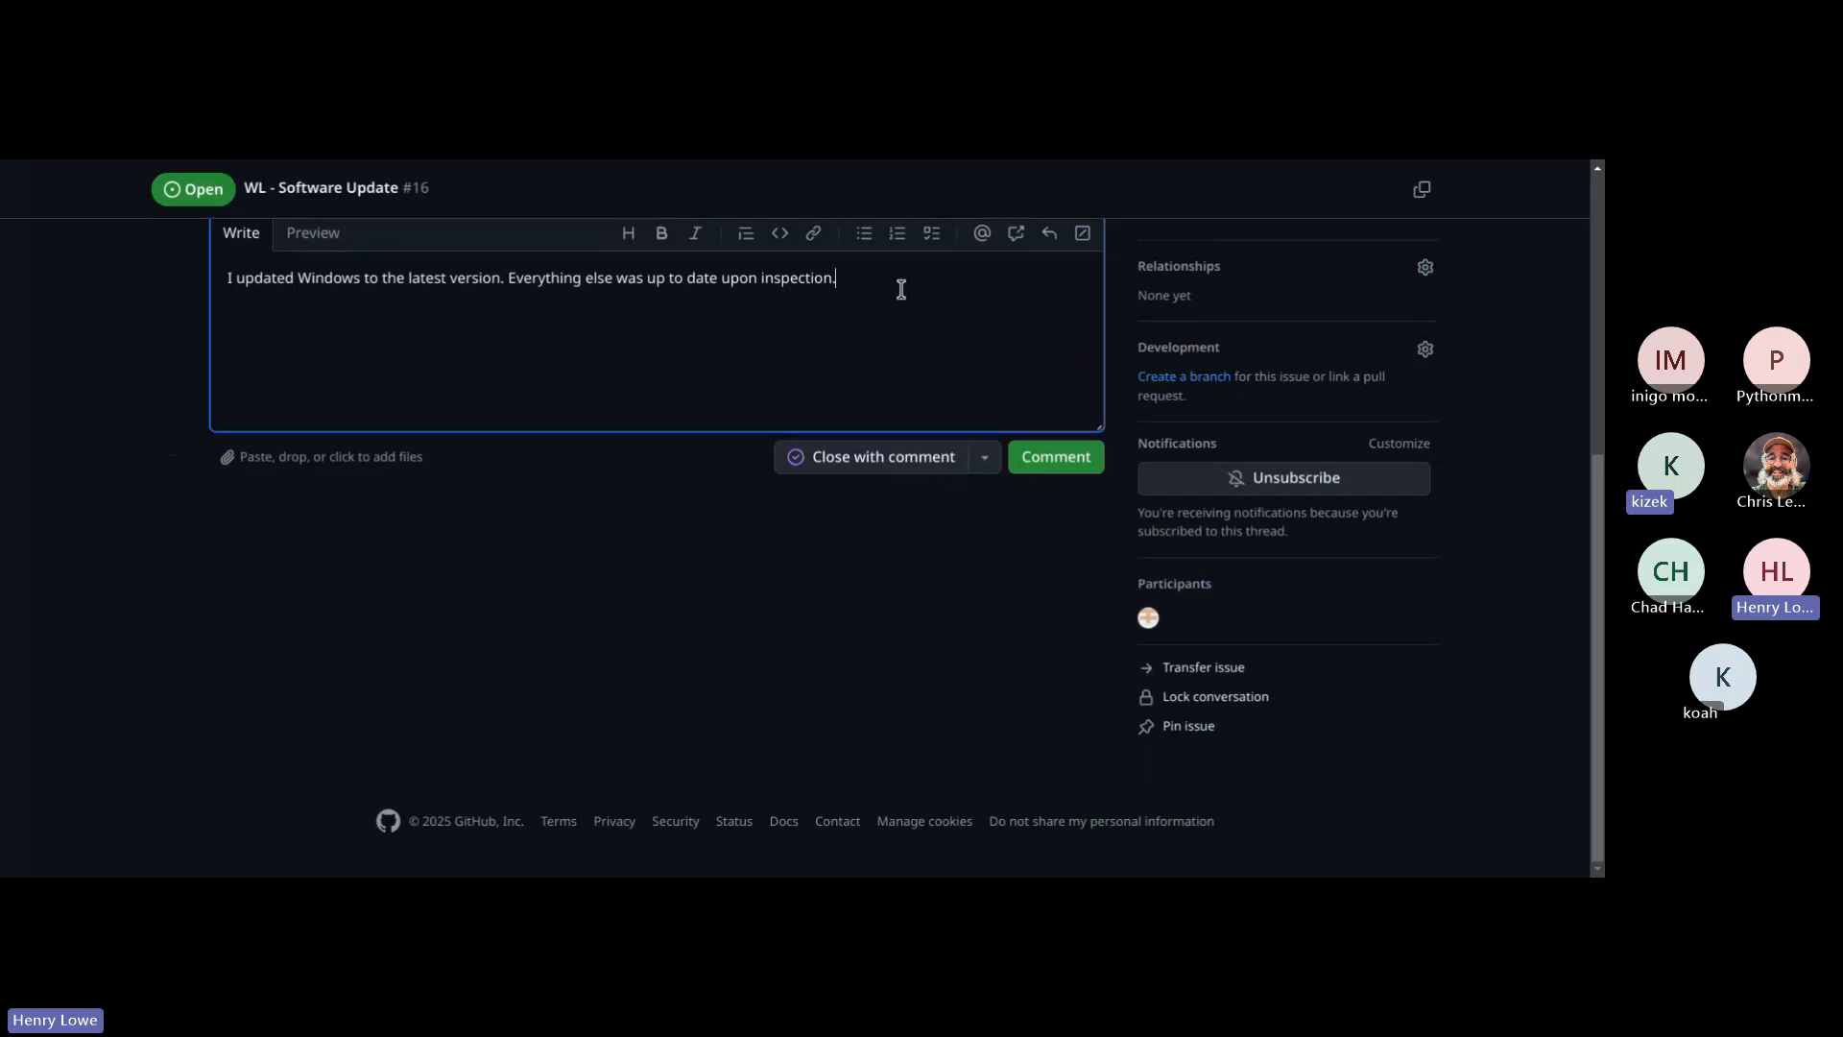
key(ctrl+a)
key(BackSpace)
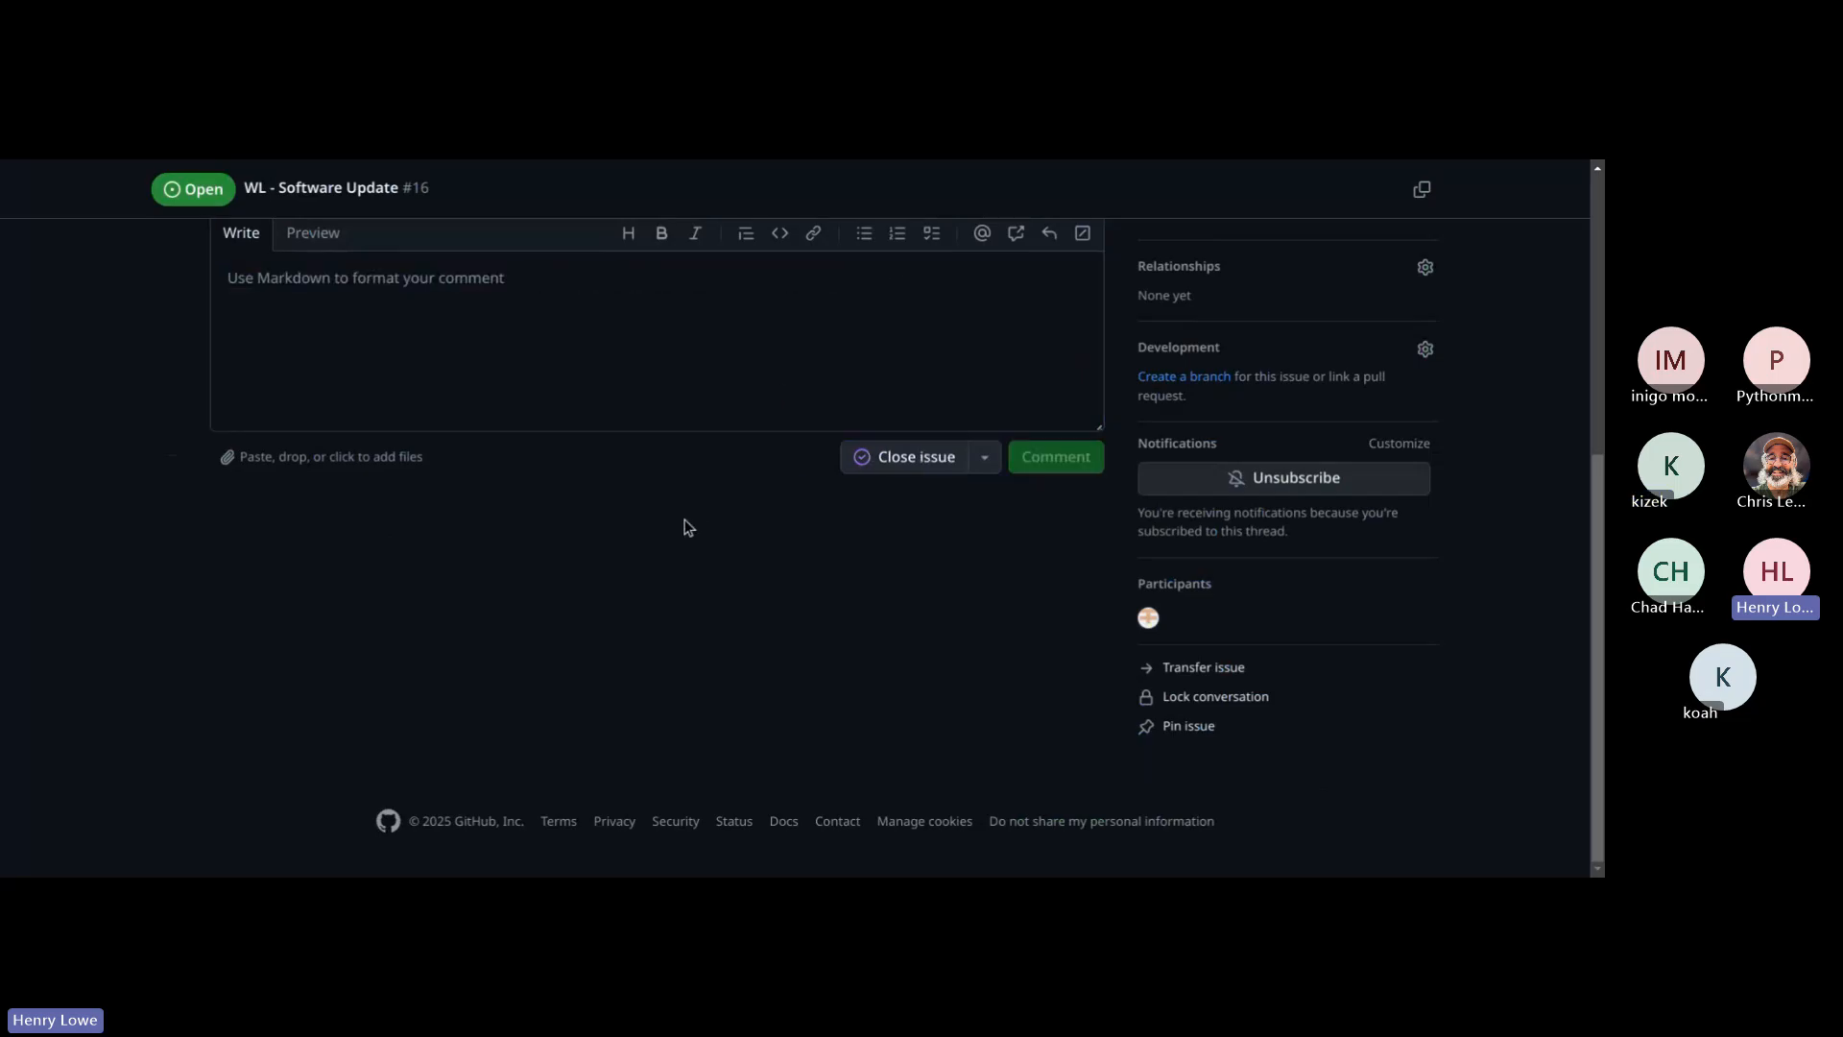
scroll(689, 527, up, 2)
scroll(689, 527, up, 3)
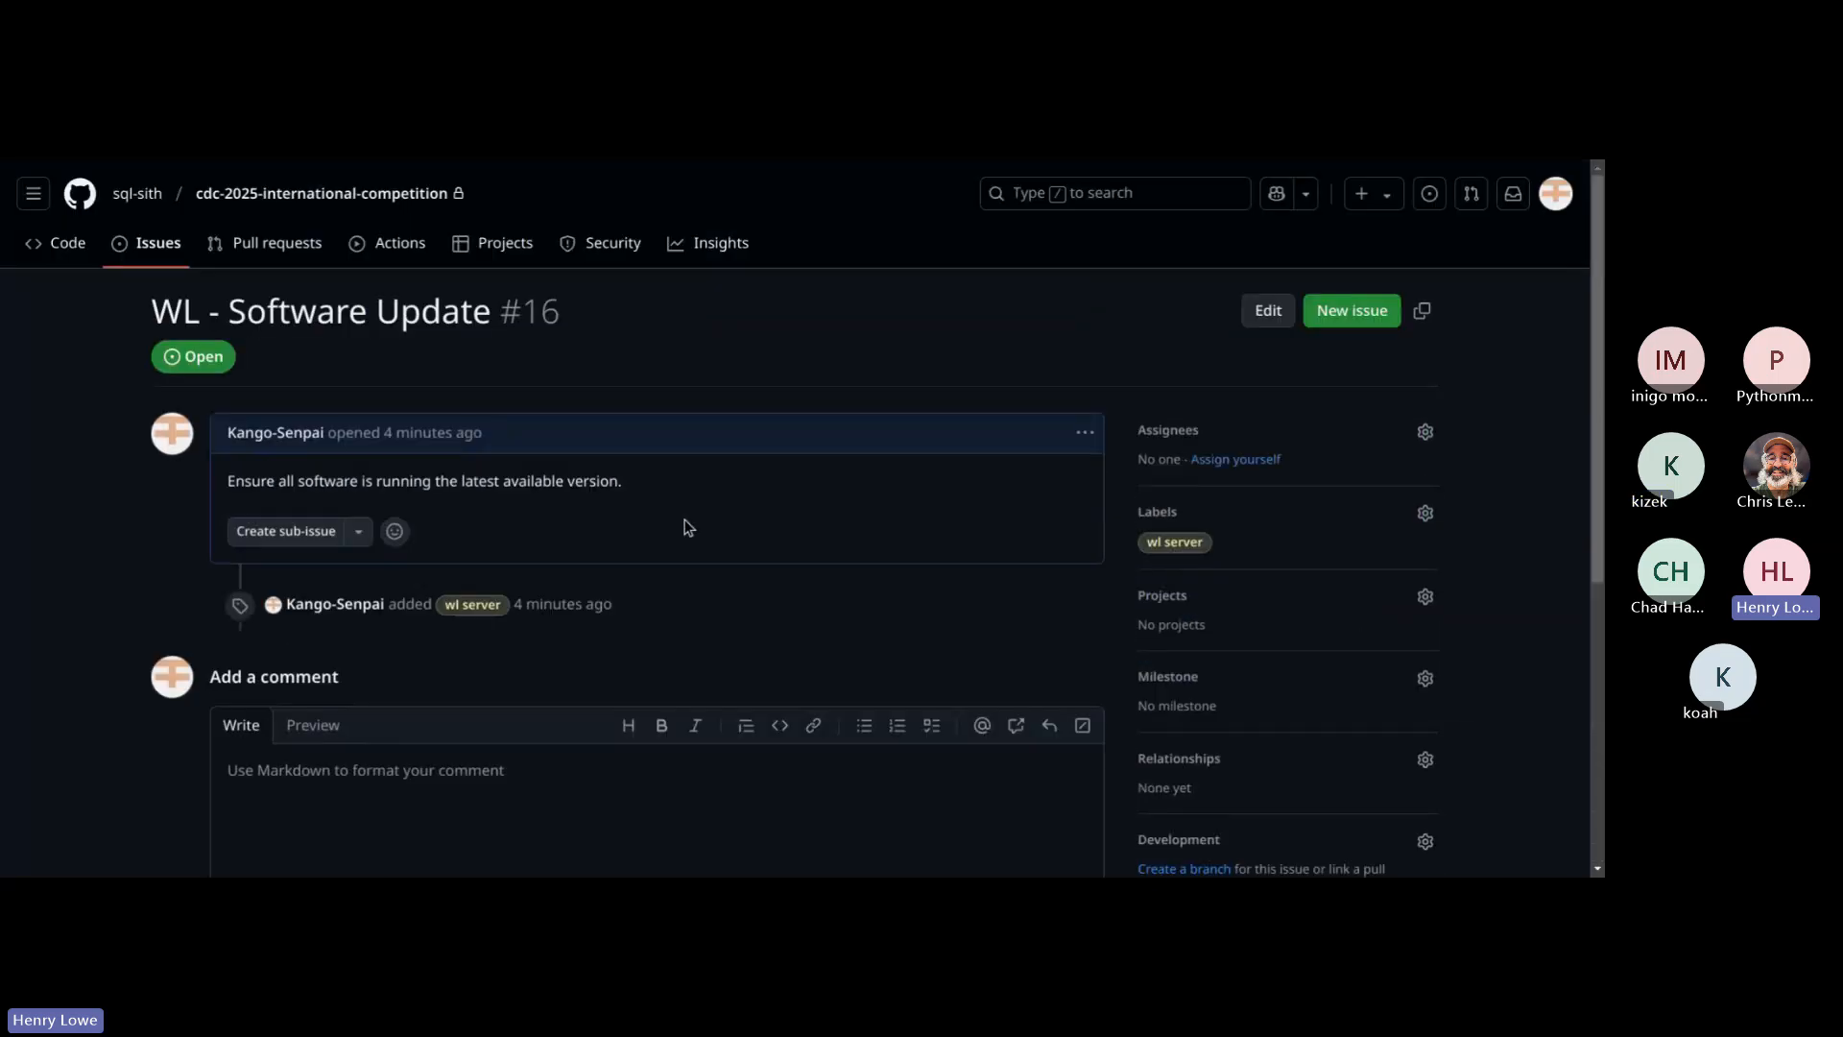